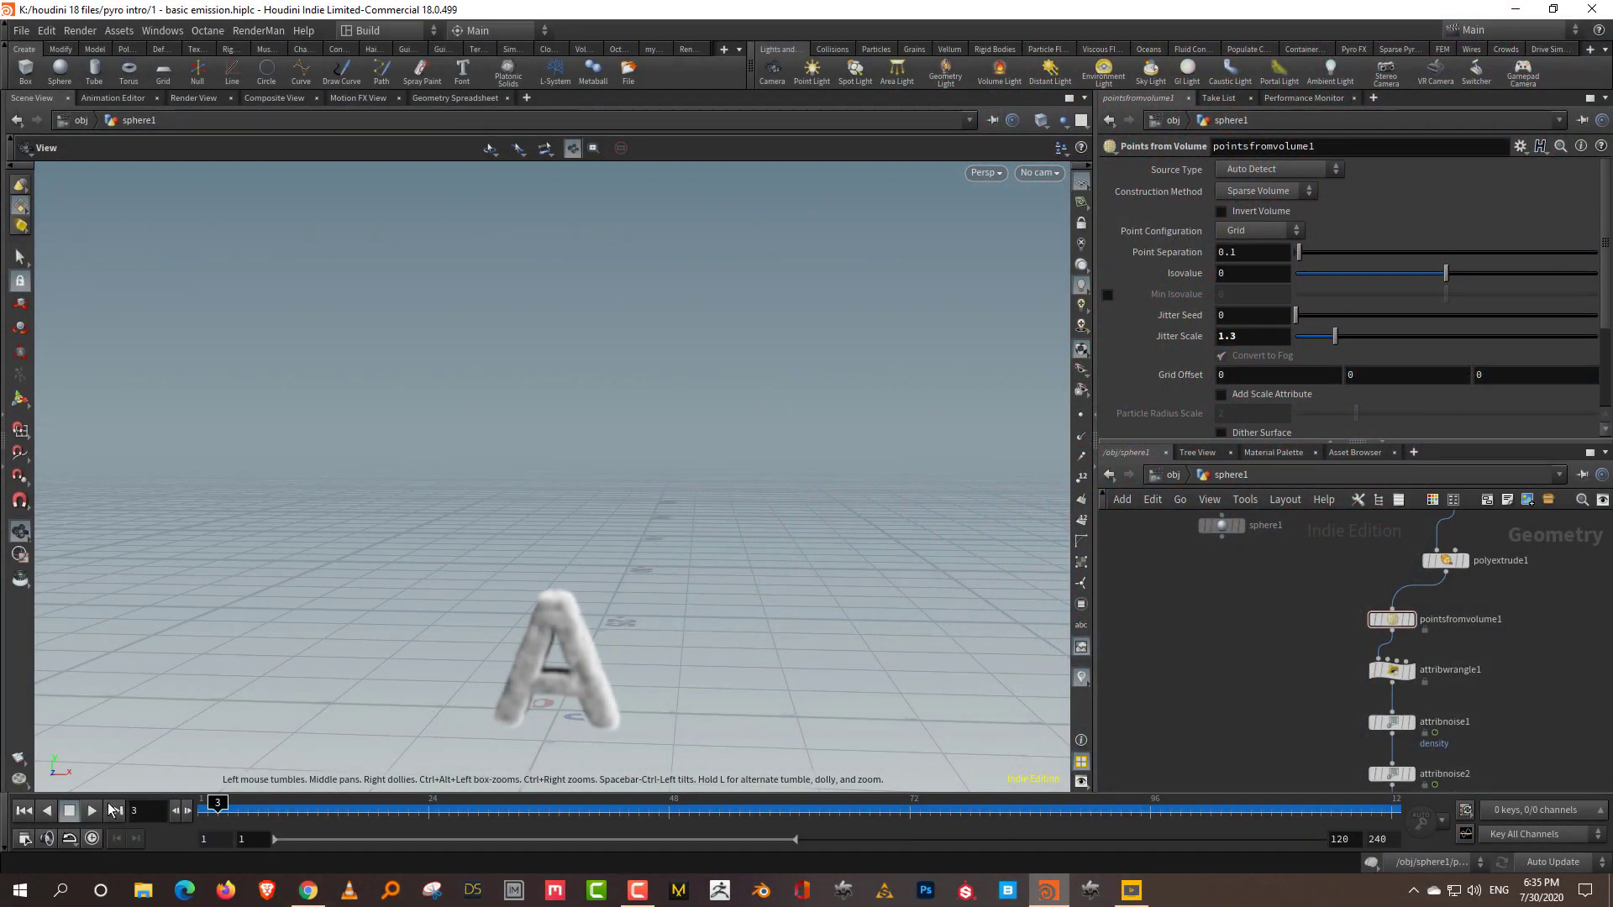
# Play the letter-A smoke sim to frame 92, then show pyrosolver1's Temperature parameters
pyautogui.click(93, 810)
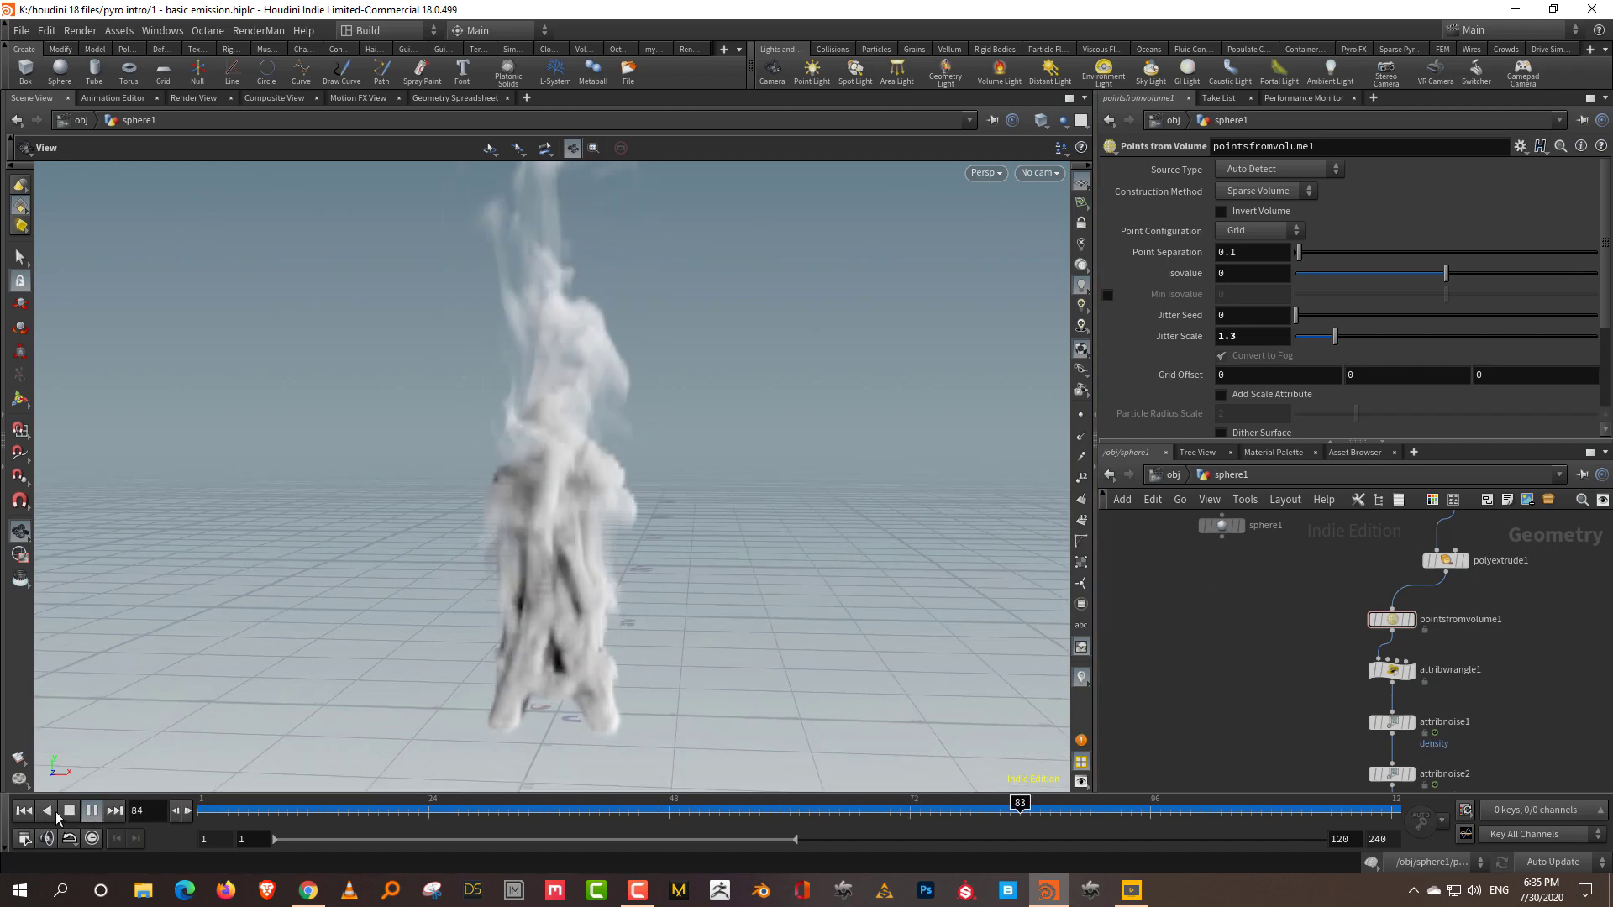
pyautogui.click(91, 810)
pyautogui.moveTo(1385, 637); pyautogui.dragTo(1353, 434, button='middle')
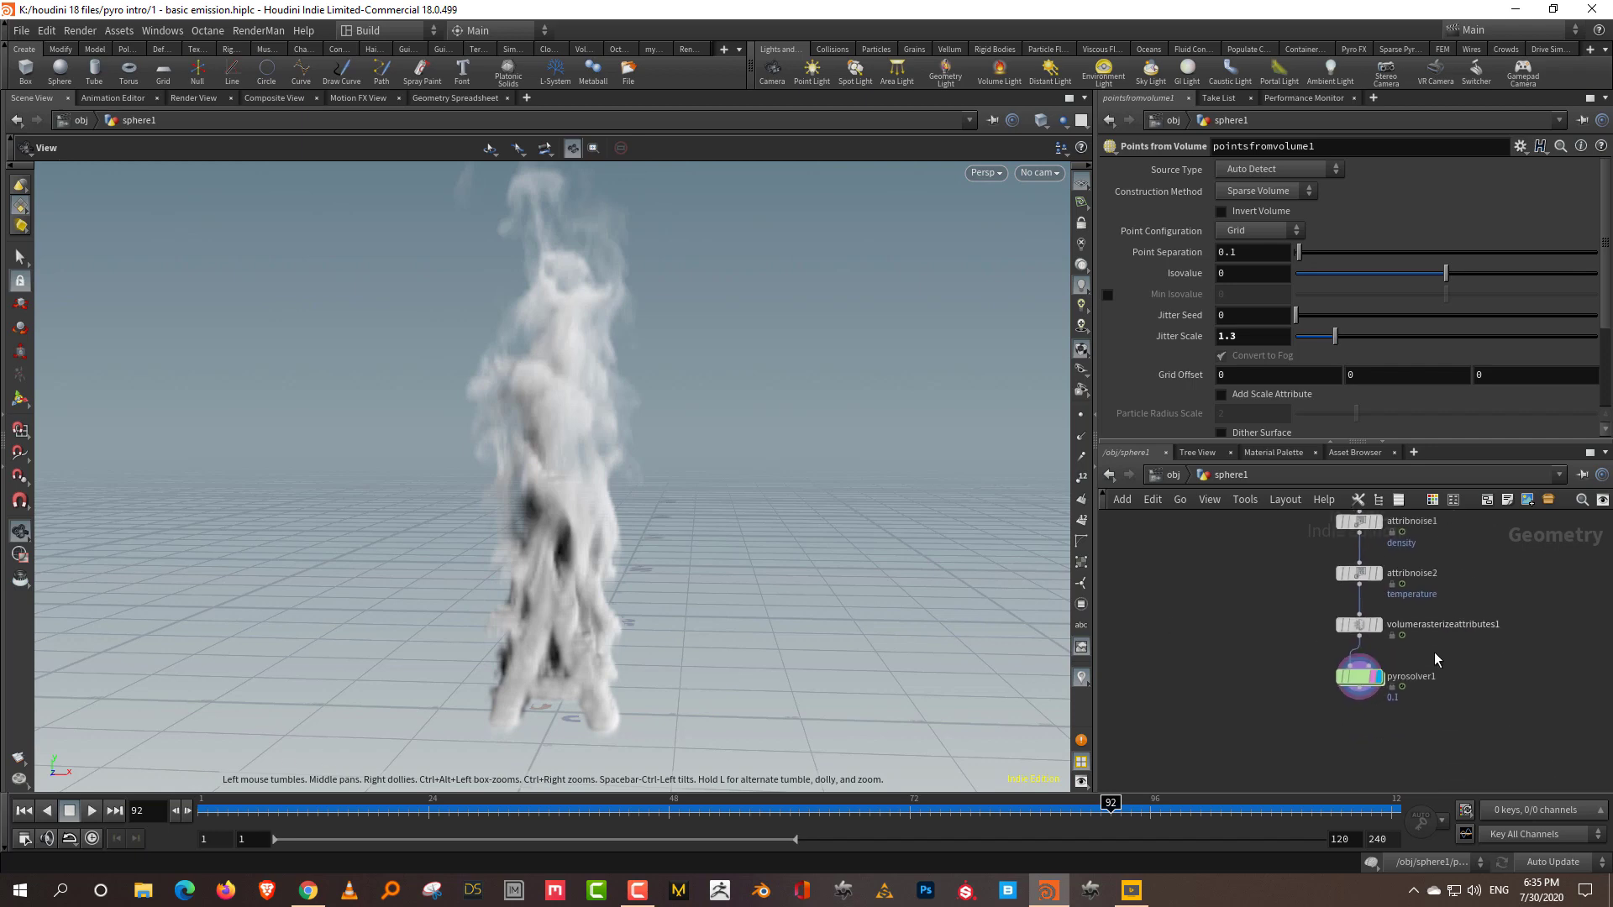
pyautogui.click(1358, 667)
pyautogui.moveTo(1460, 442); pyautogui.dragTo(1449, 479)
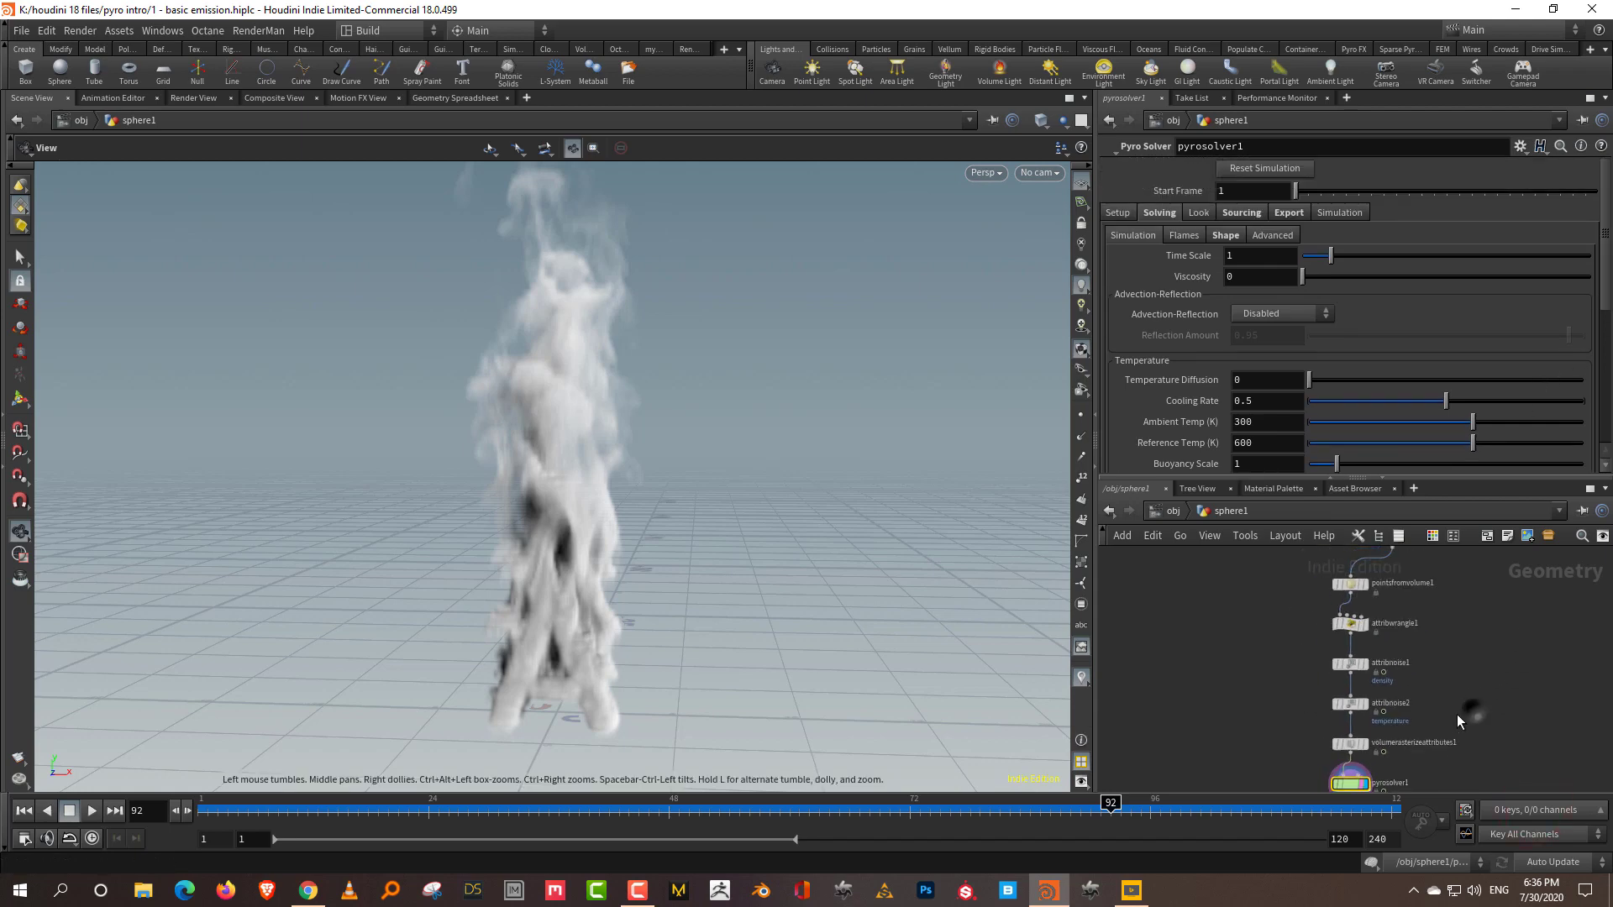
pyautogui.scroll(3, 1429, 643)
# Add a Pyro Source node and move the old point-generation nodes aside
pyautogui.moveTo(1424, 637); pyautogui.dragTo(1229, 741)
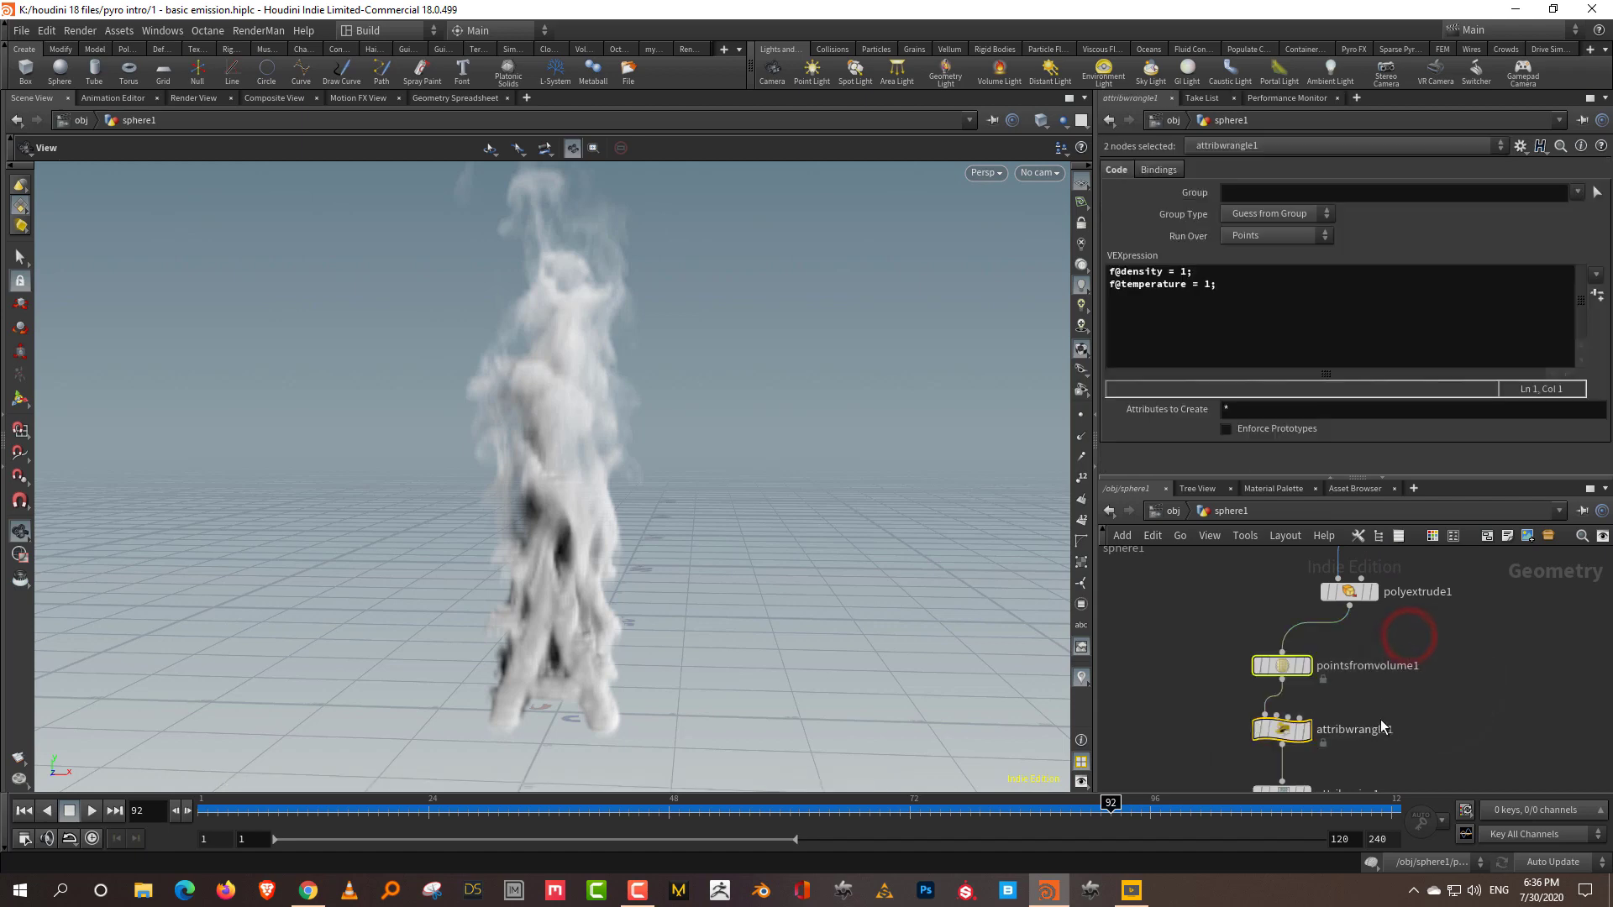
pyautogui.click(1466, 677)
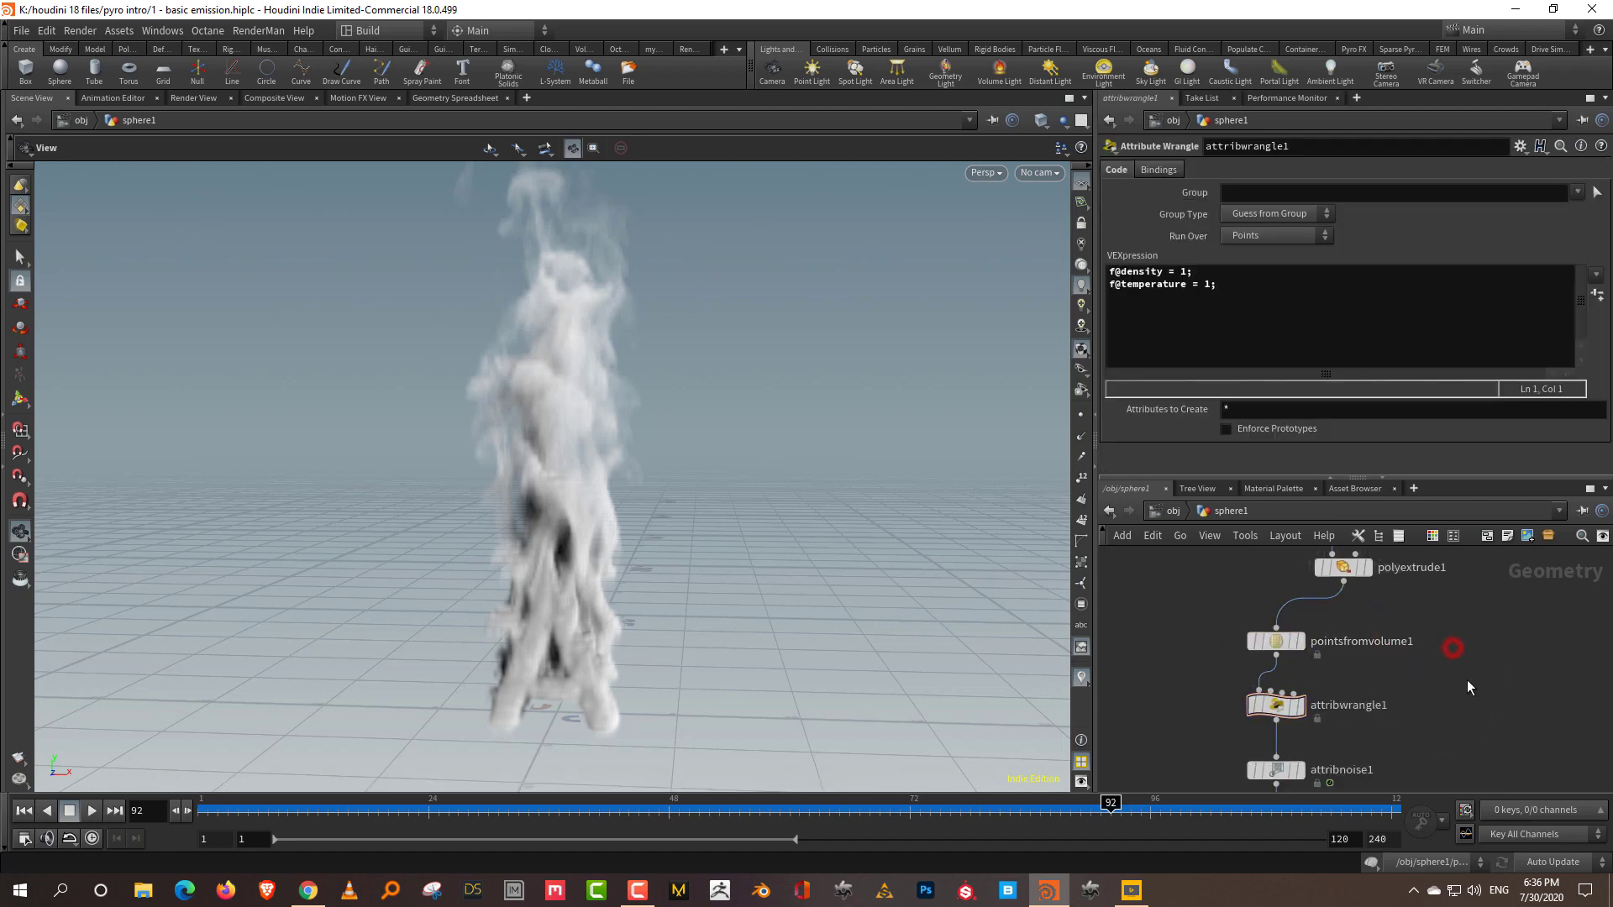
pyautogui.press('Tab')
pyautogui.write('pyr')
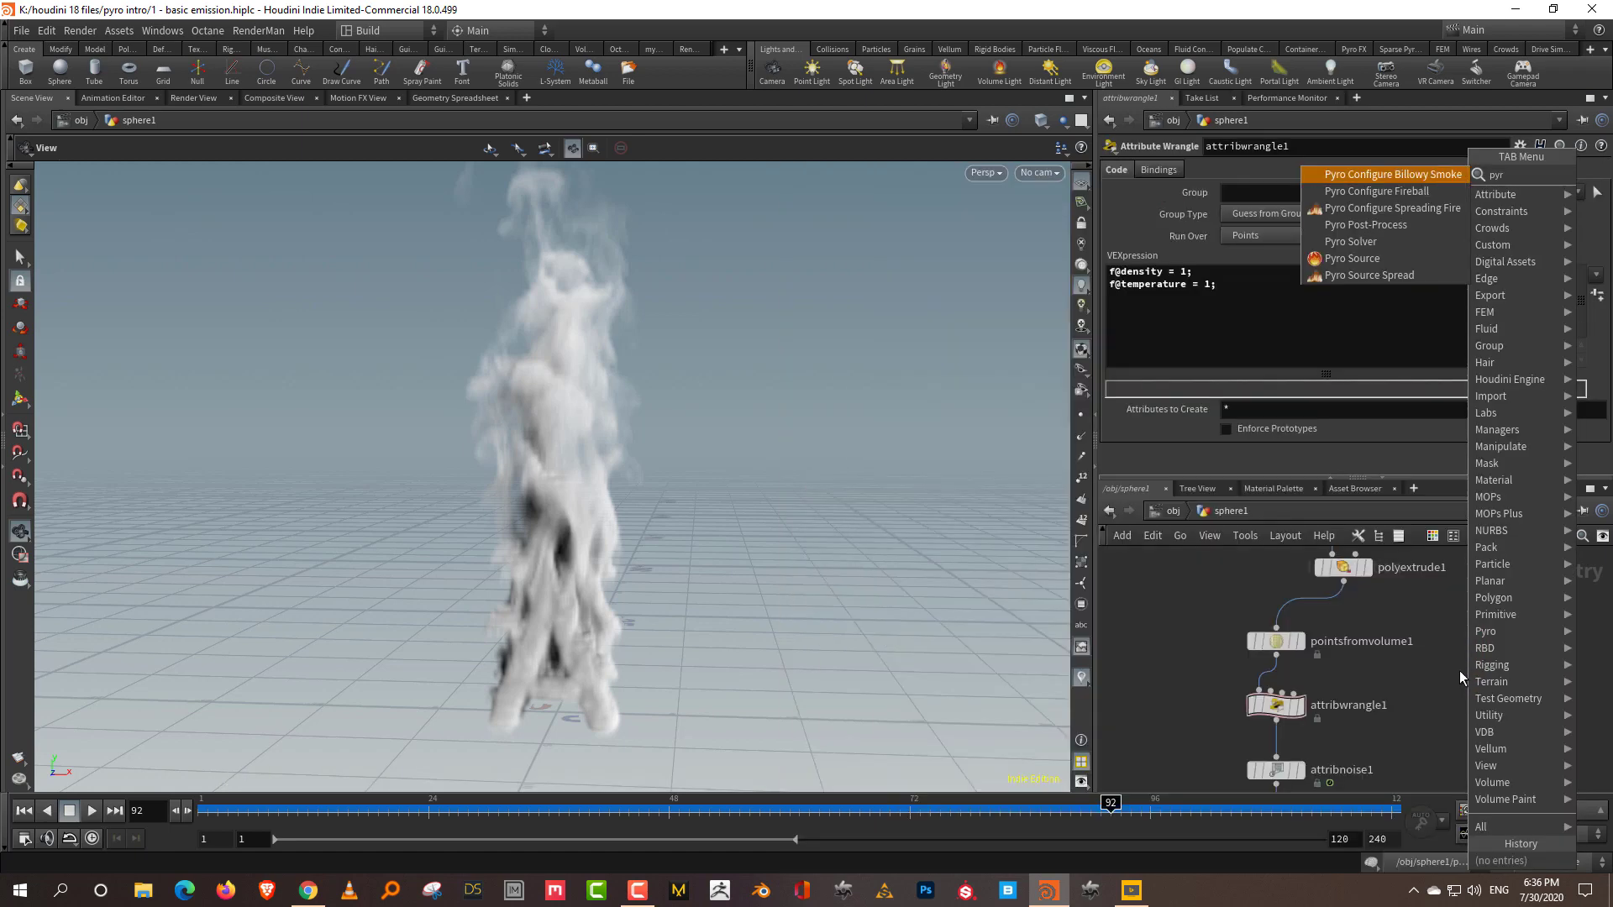
pyautogui.click(1385, 259)
pyautogui.click(1461, 689)
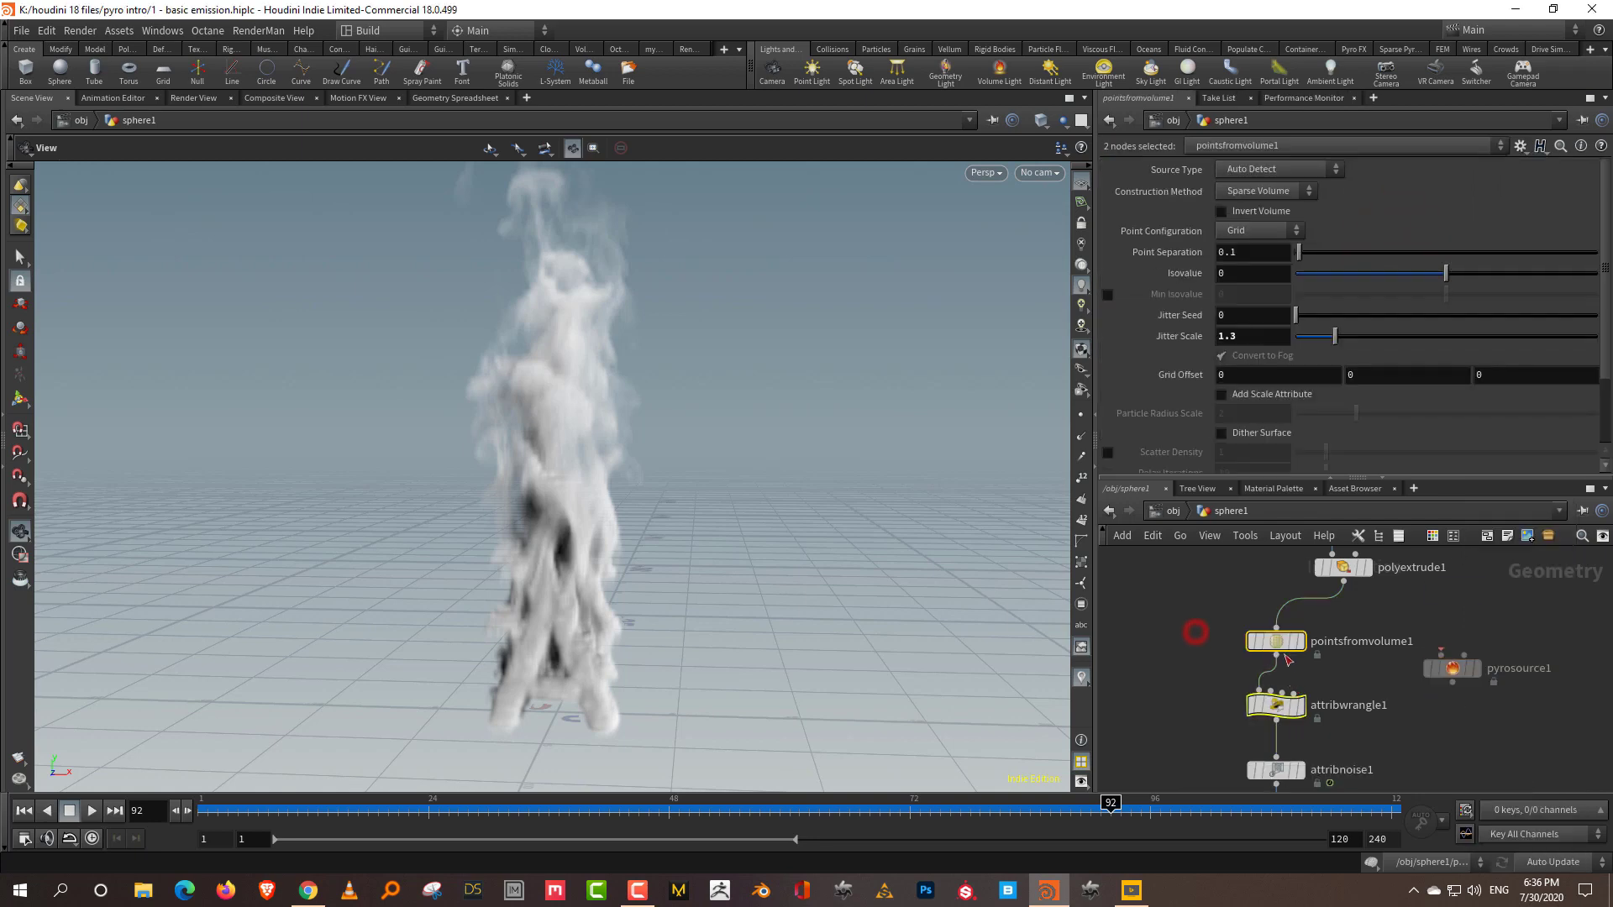
pyautogui.moveTo(1273, 640)
pyautogui.mouseDown()
pyautogui.moveTo(1182, 660)
pyautogui.moveTo(1073, 622)
pyautogui.mouseUp()
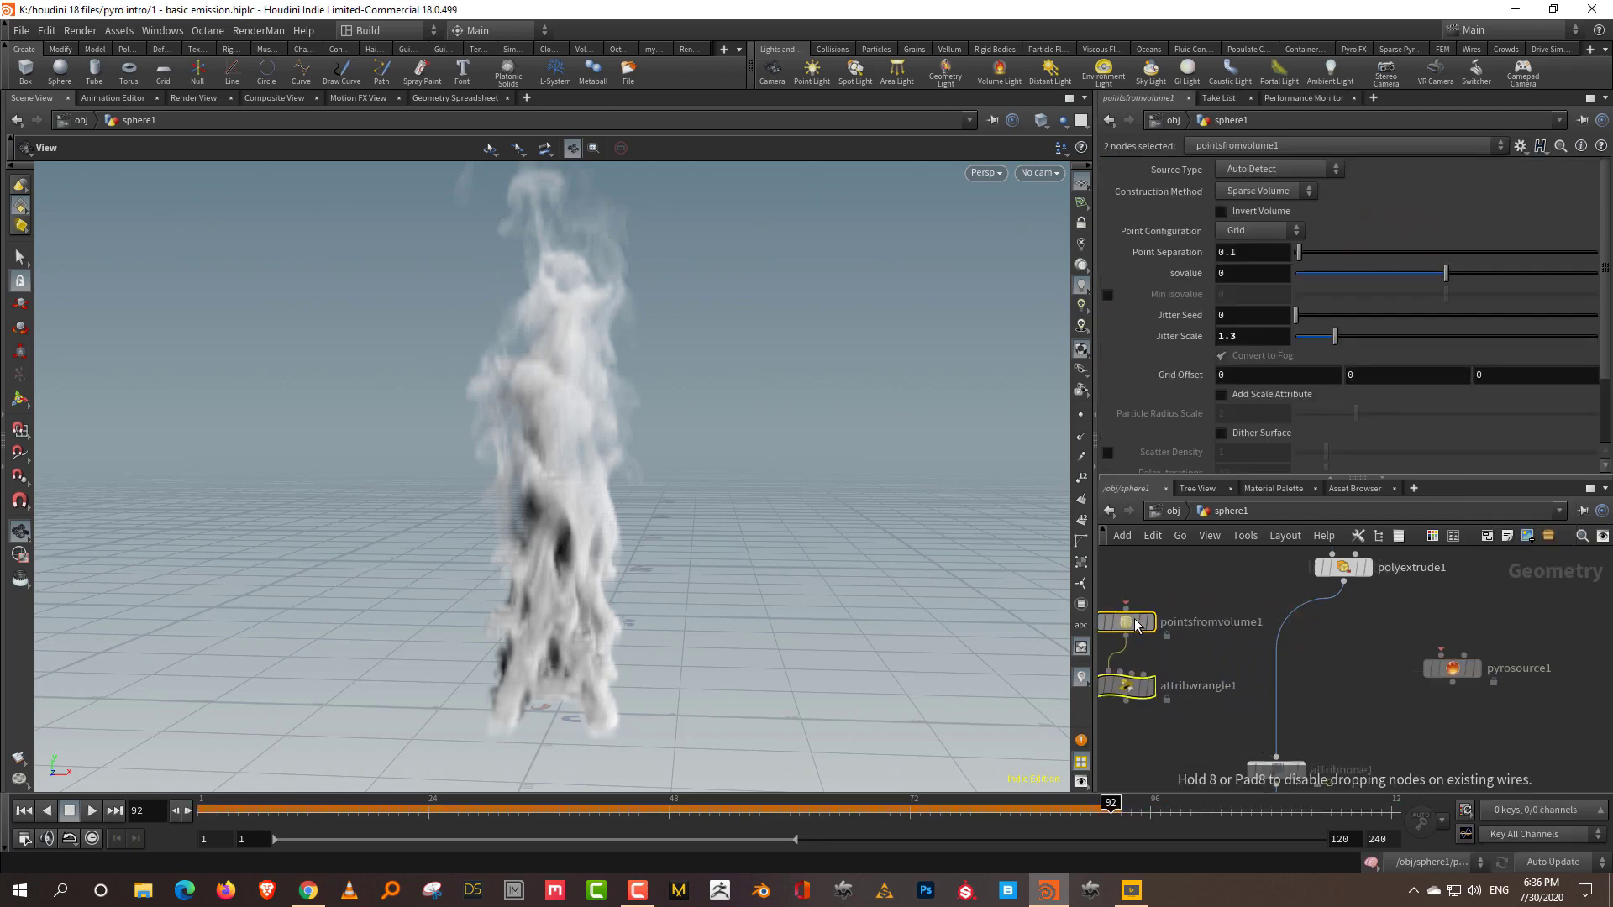
# Wire polyextrude1 into pyrosource1 and set Volume Scatter with about 0.111 separation
pyautogui.click(1344, 584)
pyautogui.click(1452, 654)
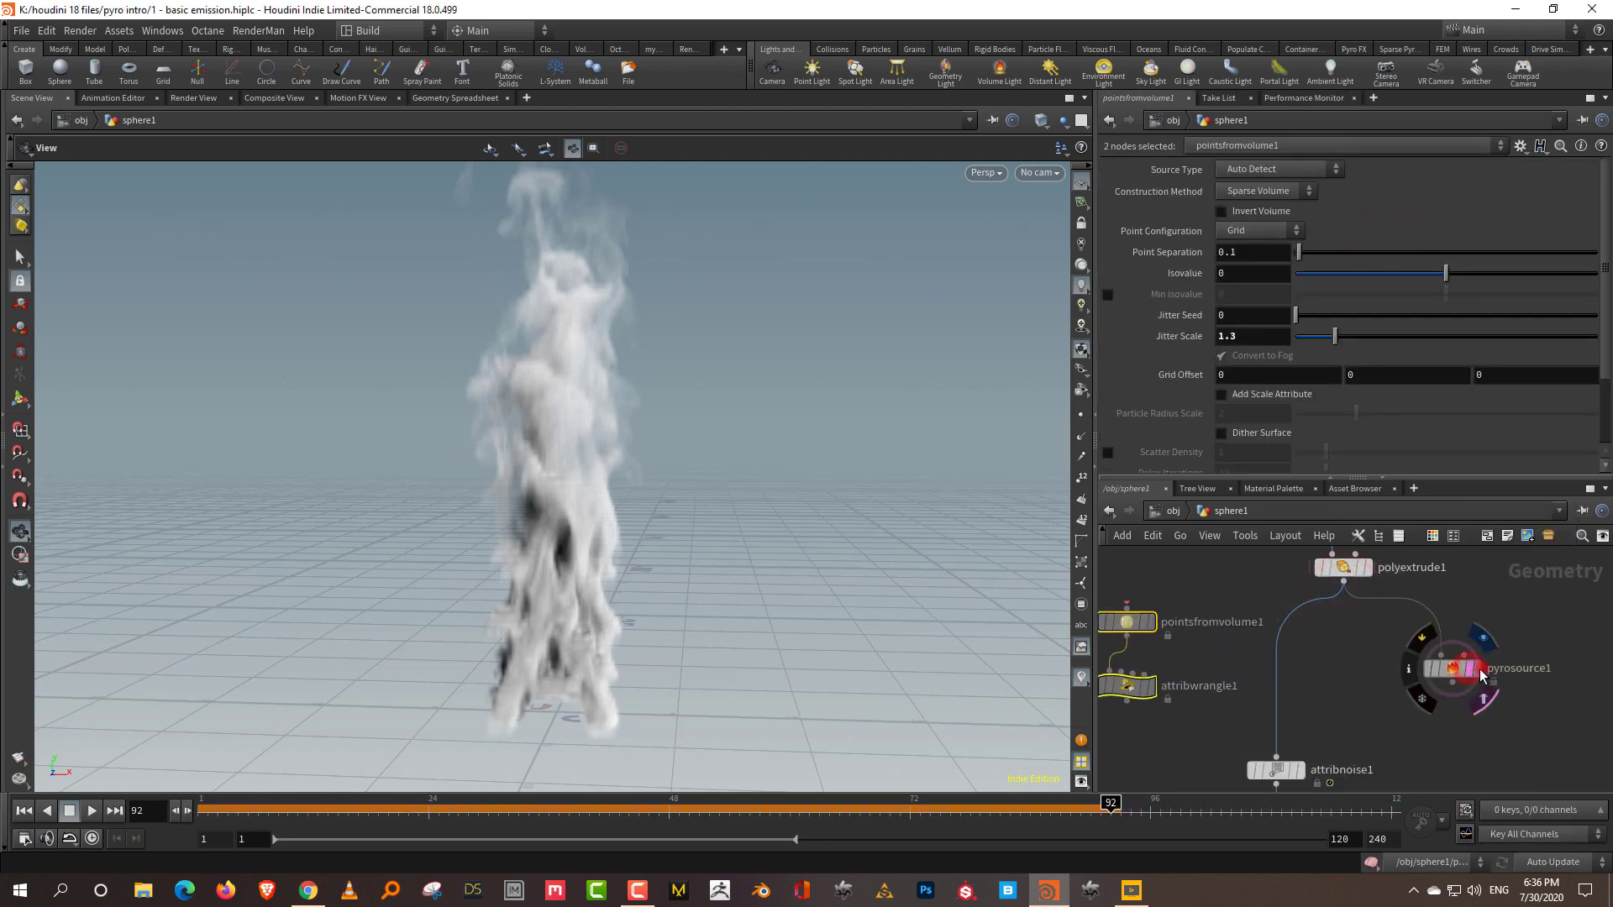
pyautogui.click(1476, 668)
pyautogui.click(1288, 234)
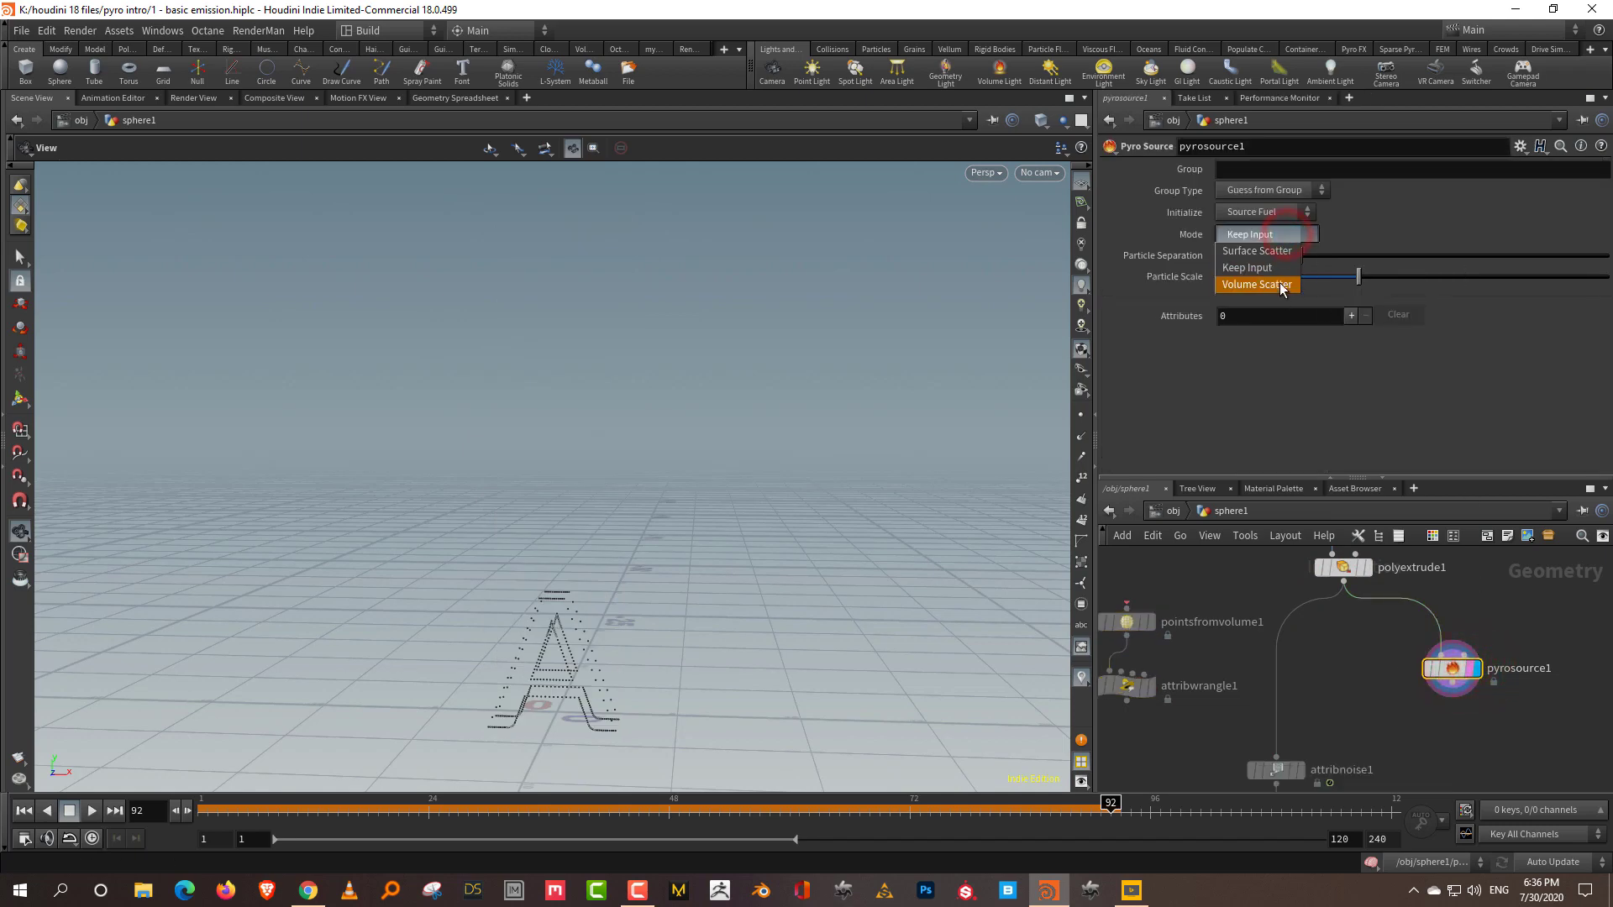
pyautogui.click(1280, 282)
pyautogui.moveTo(1266, 255); pyautogui.dragTo(1369, 314, button='middle')
# Add two emitted attributes, Density and Temperature, to the Pyro Source
pyautogui.click(1352, 318)
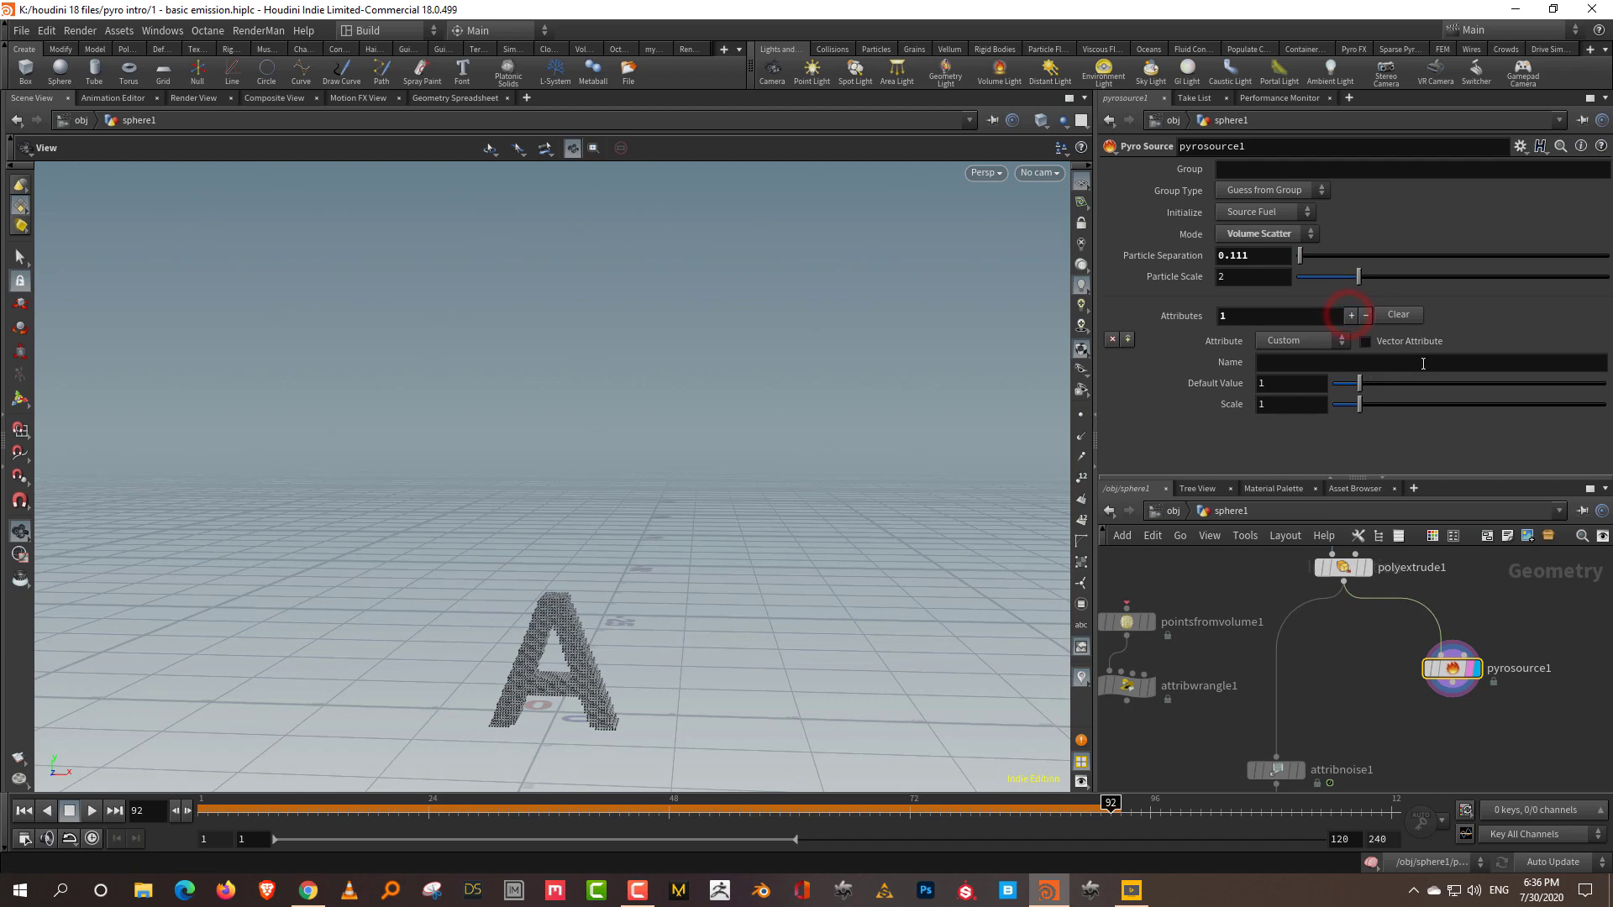
pyautogui.click(1351, 317)
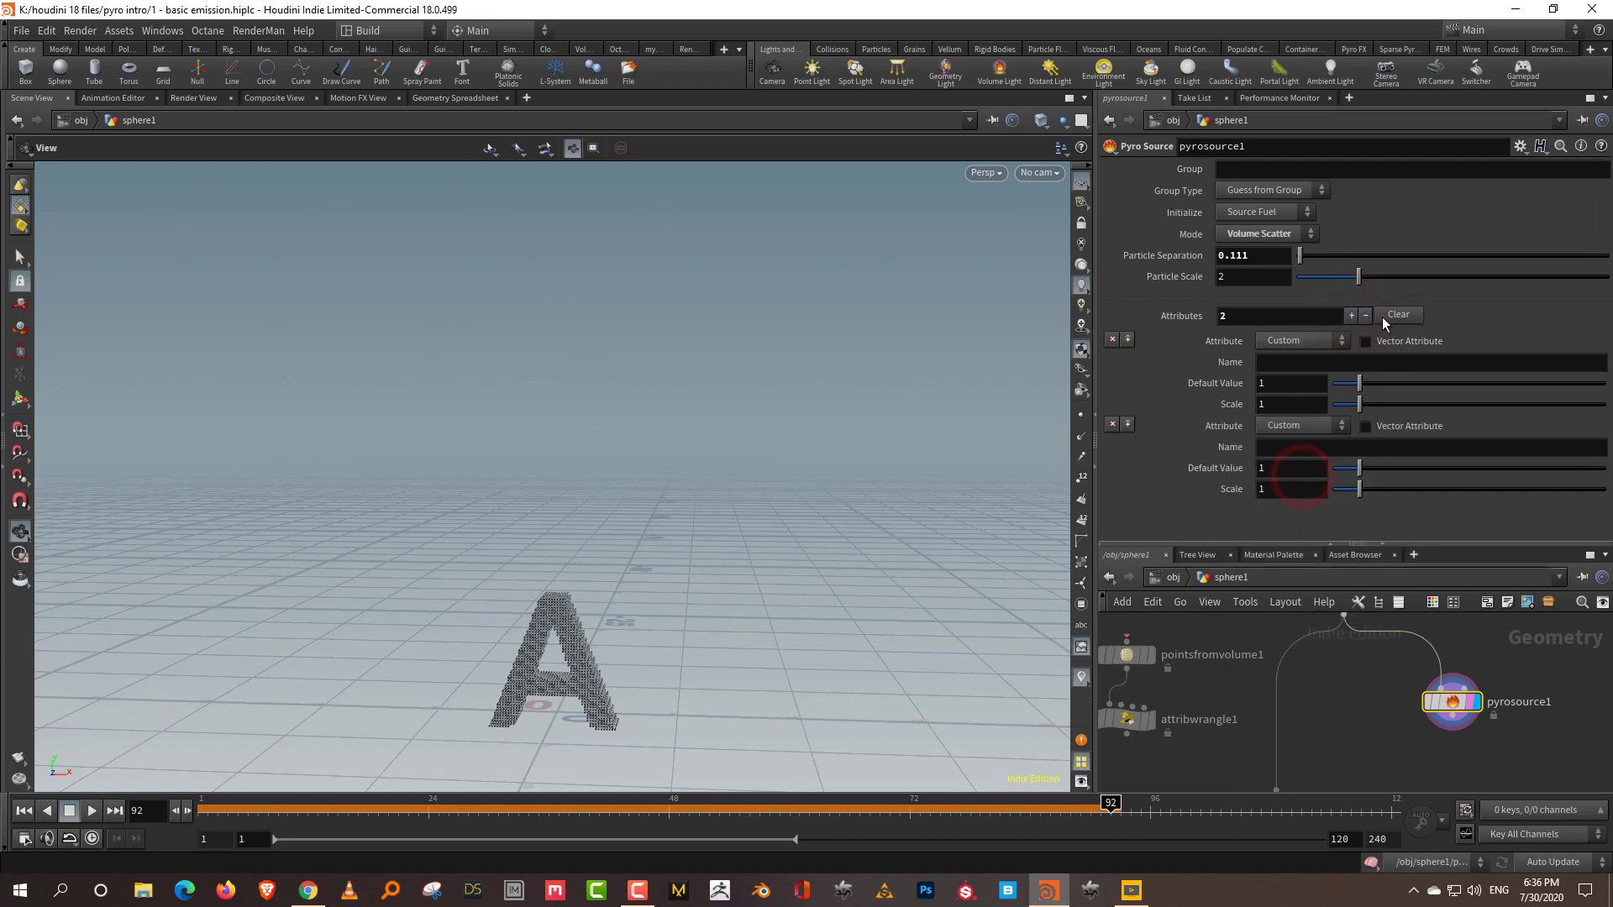
pyautogui.click(1297, 340)
pyautogui.click(1302, 359)
pyautogui.click(1306, 430)
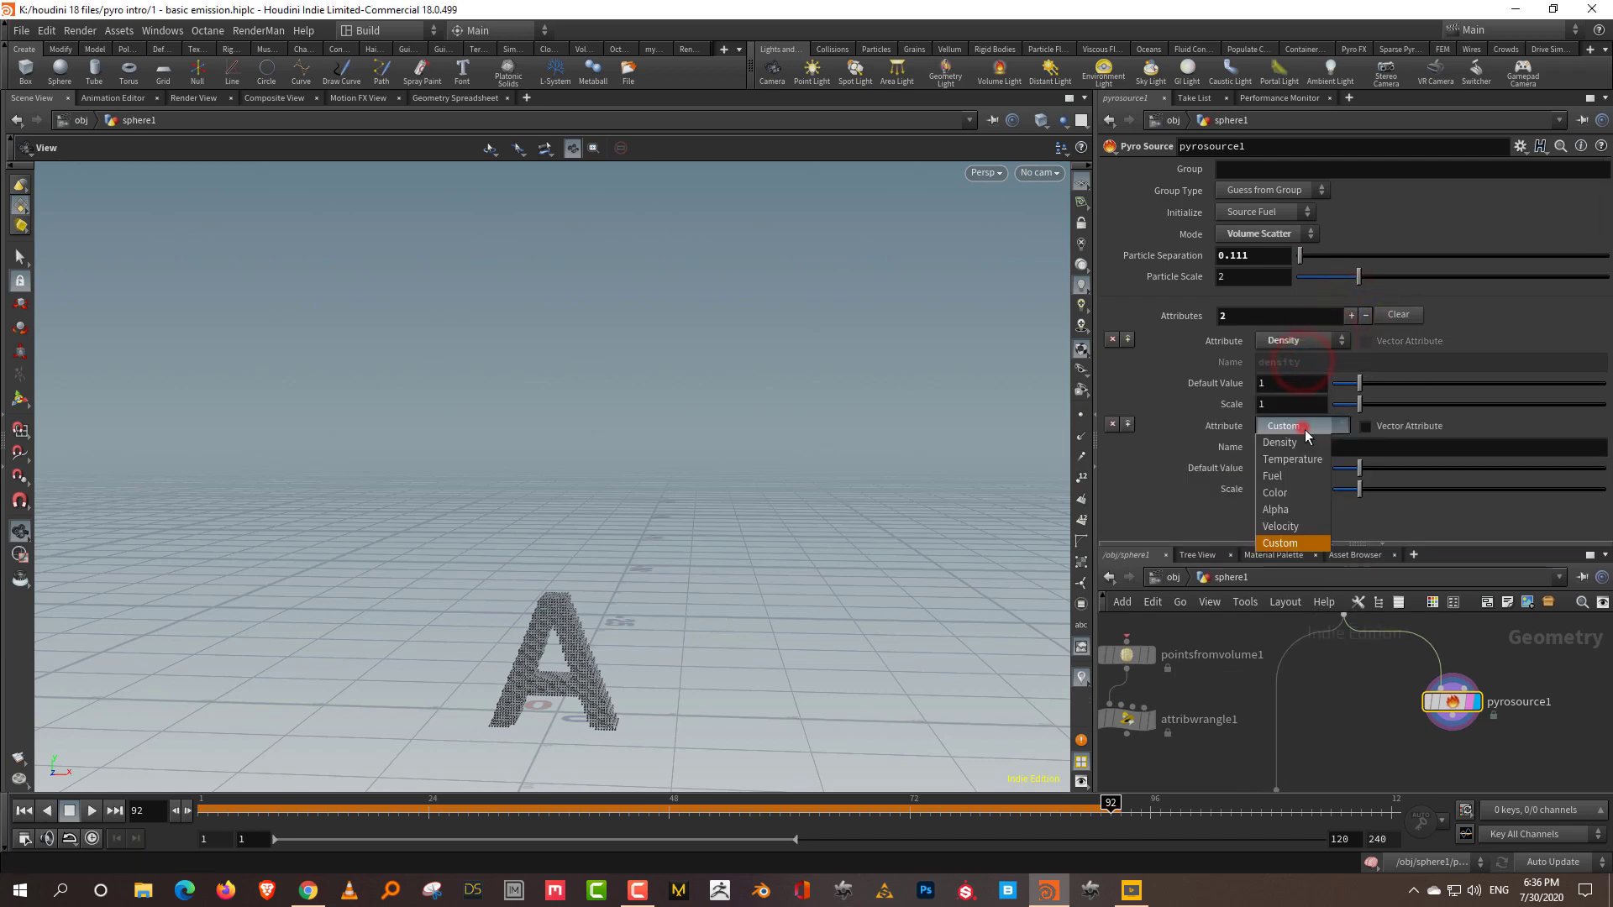
pyautogui.click(1302, 460)
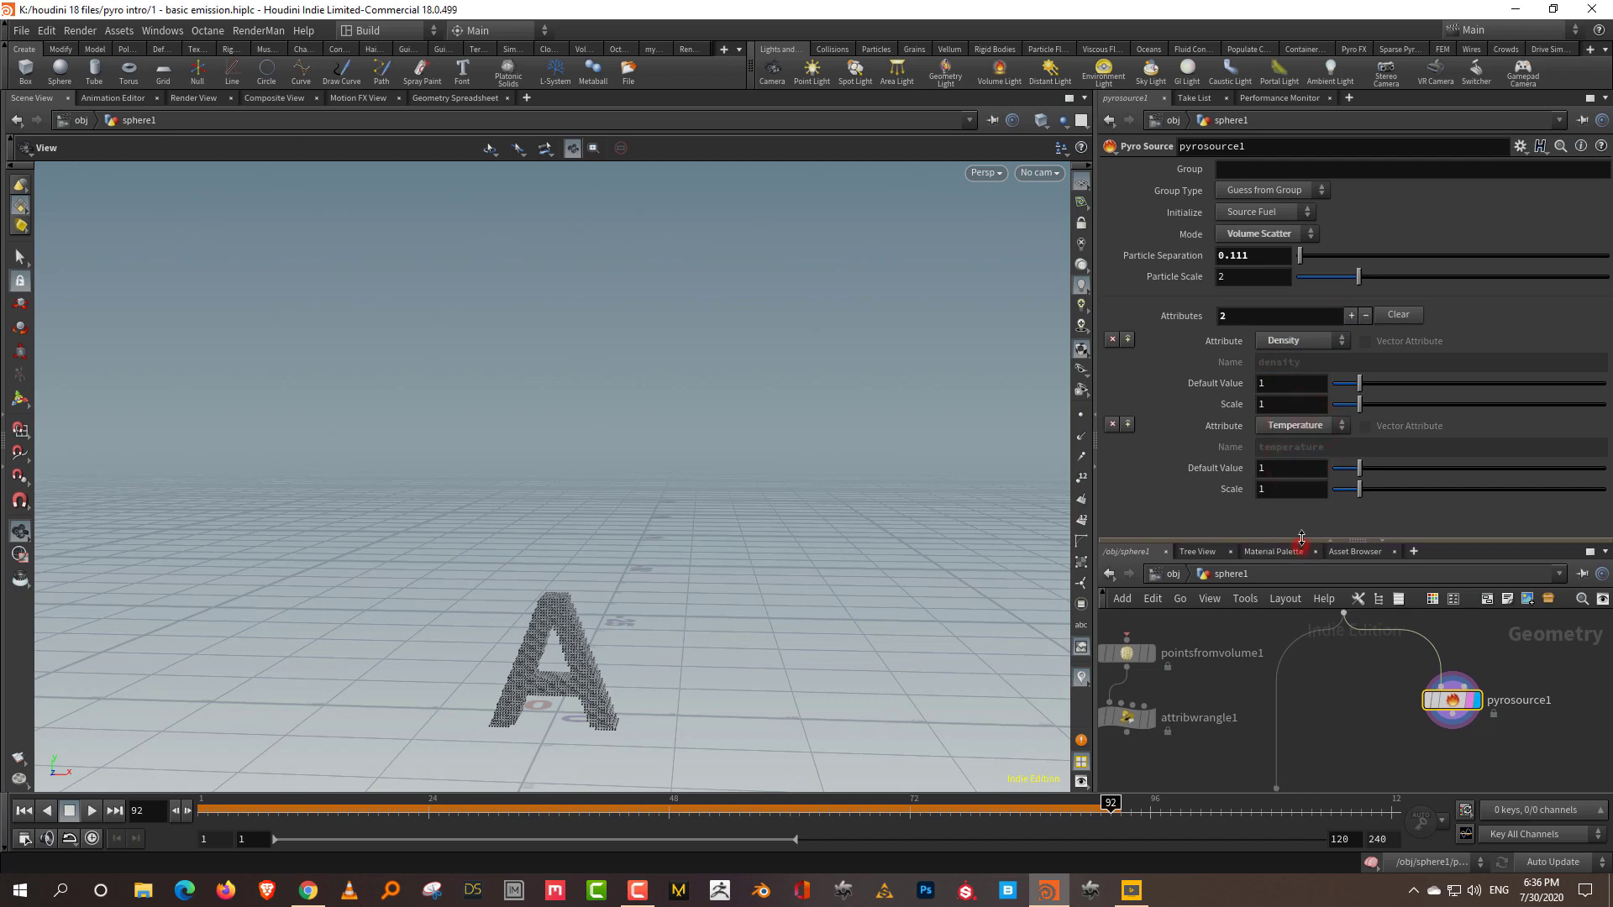
pyautogui.moveTo(1299, 553); pyautogui.dragTo(1304, 376)
pyautogui.click(1285, 610)
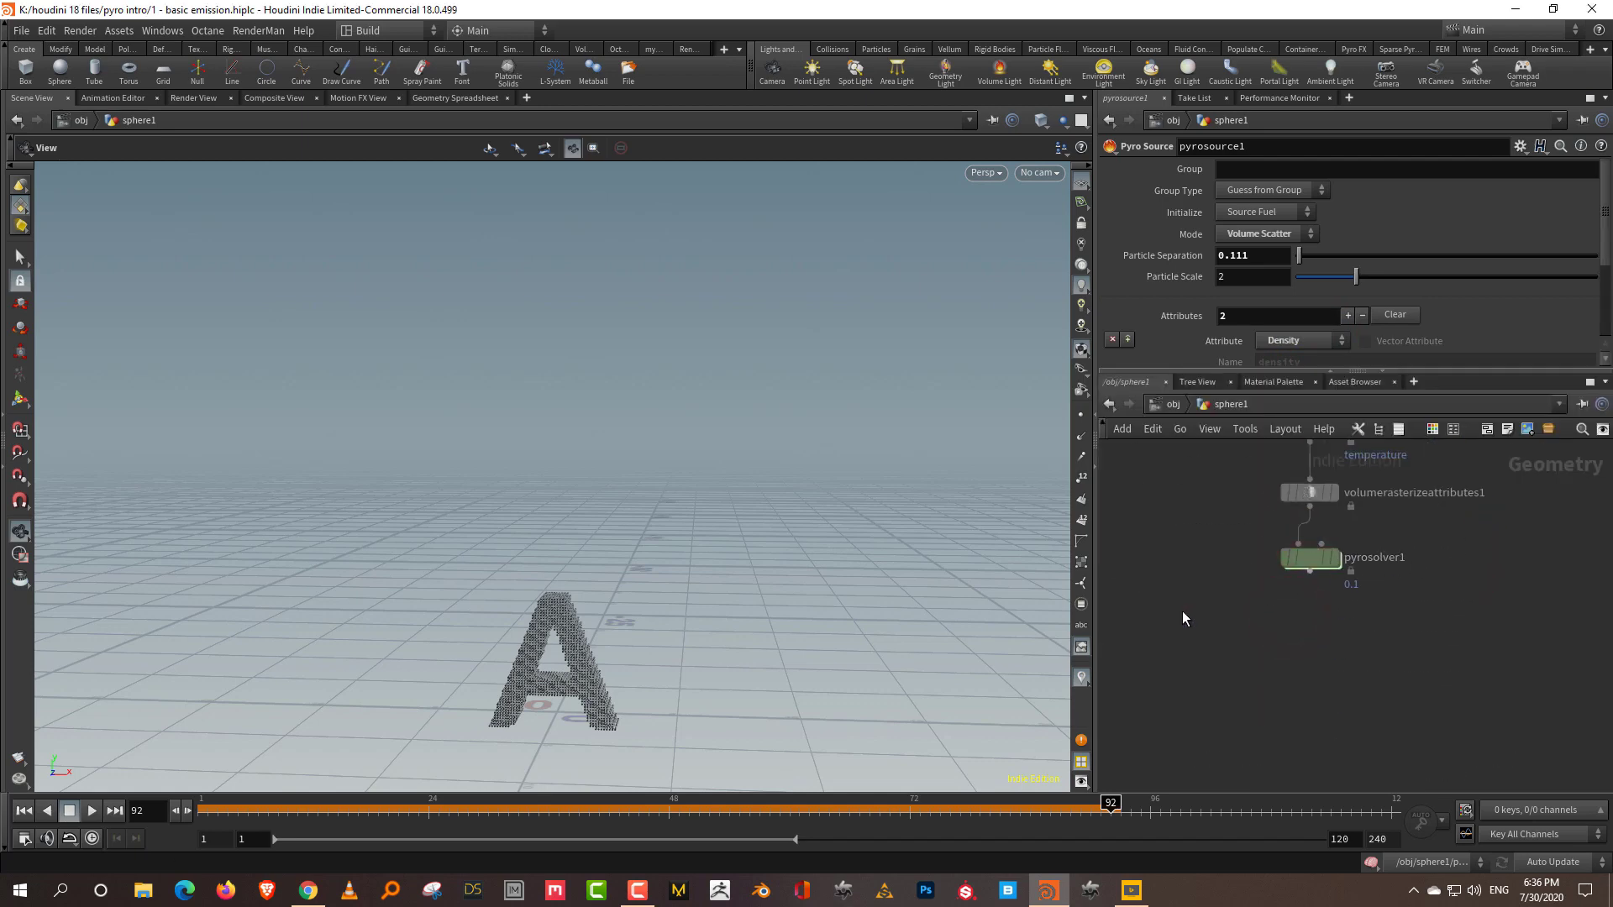
# Display the pyro solver's output and rewind the simulation to frame 1
pyautogui.moveTo(334, 801); pyautogui.dragTo(205, 801)
pyautogui.click(1333, 558)
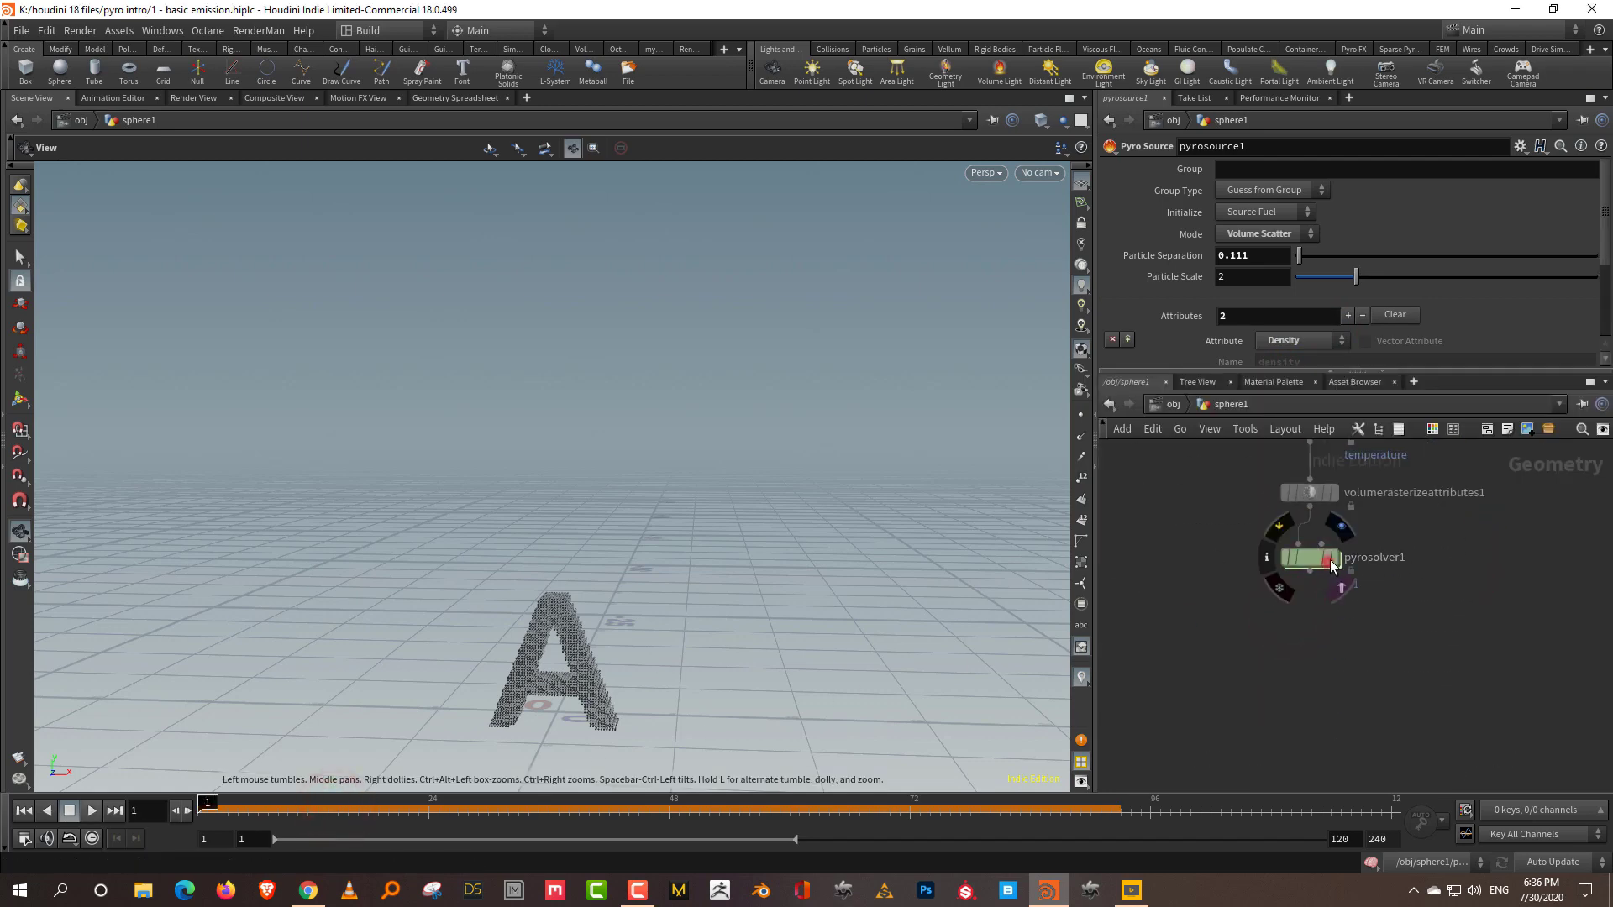
pyautogui.click(1436, 519)
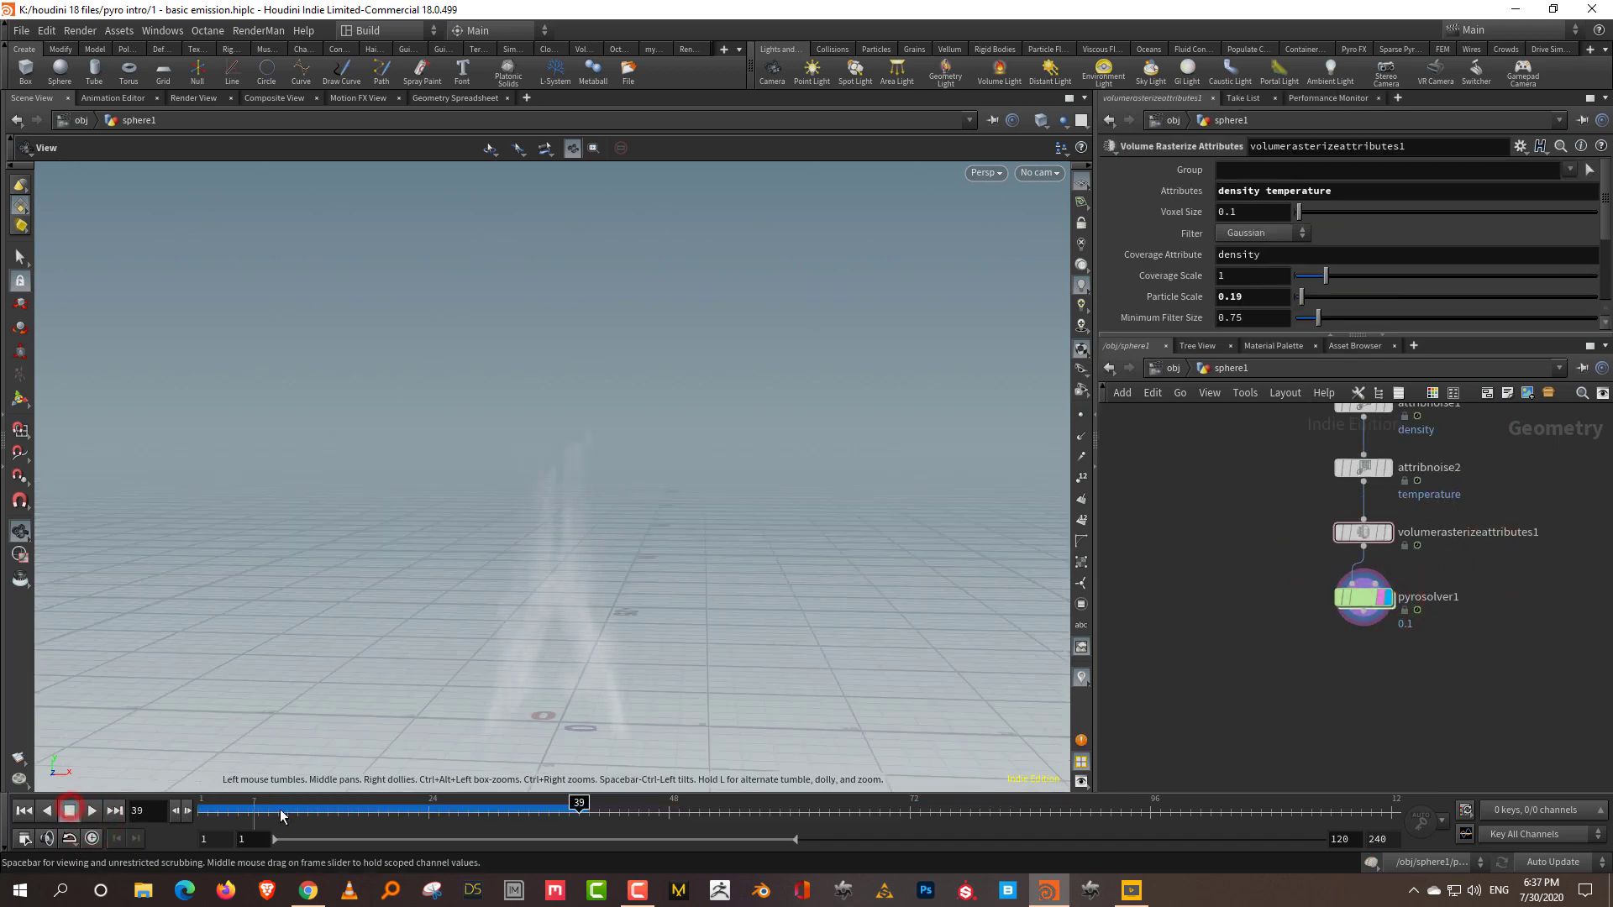
pyautogui.moveTo(271, 813); pyautogui.dragTo(202, 806)
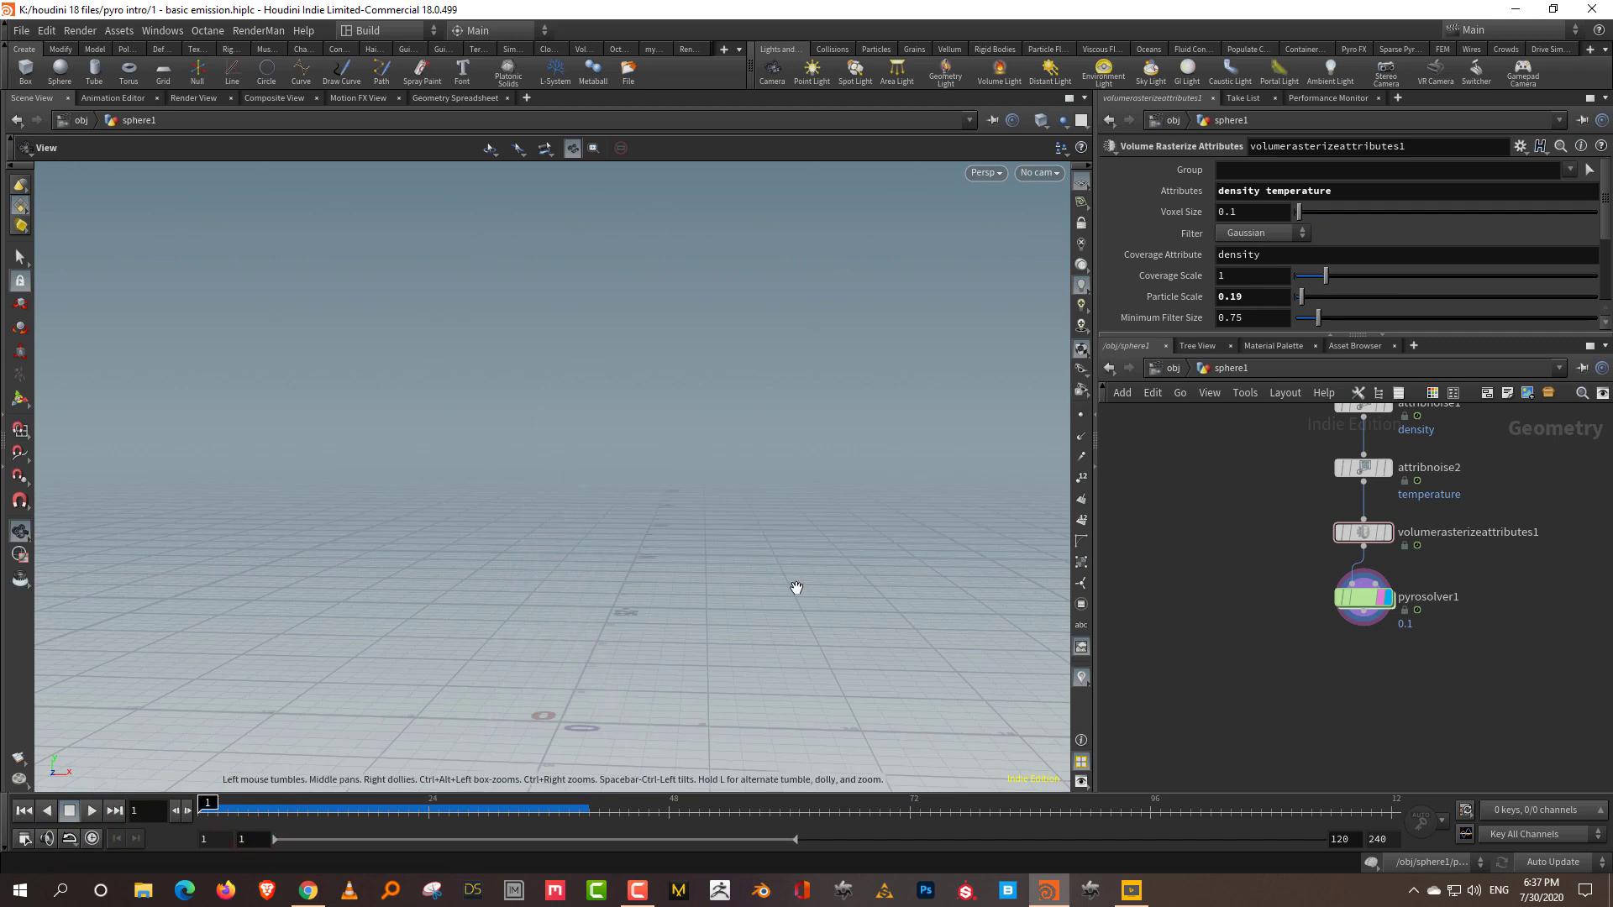
# Display and check pyrosource1's point info, then display volumerasterizeattributes1
pyautogui.moveTo(1230, 597); pyautogui.dragTo(1200, 724, button='middle')
pyautogui.moveTo(1424, 514); pyautogui.dragTo(1413, 577, button='middle')
pyautogui.click(1374, 532)
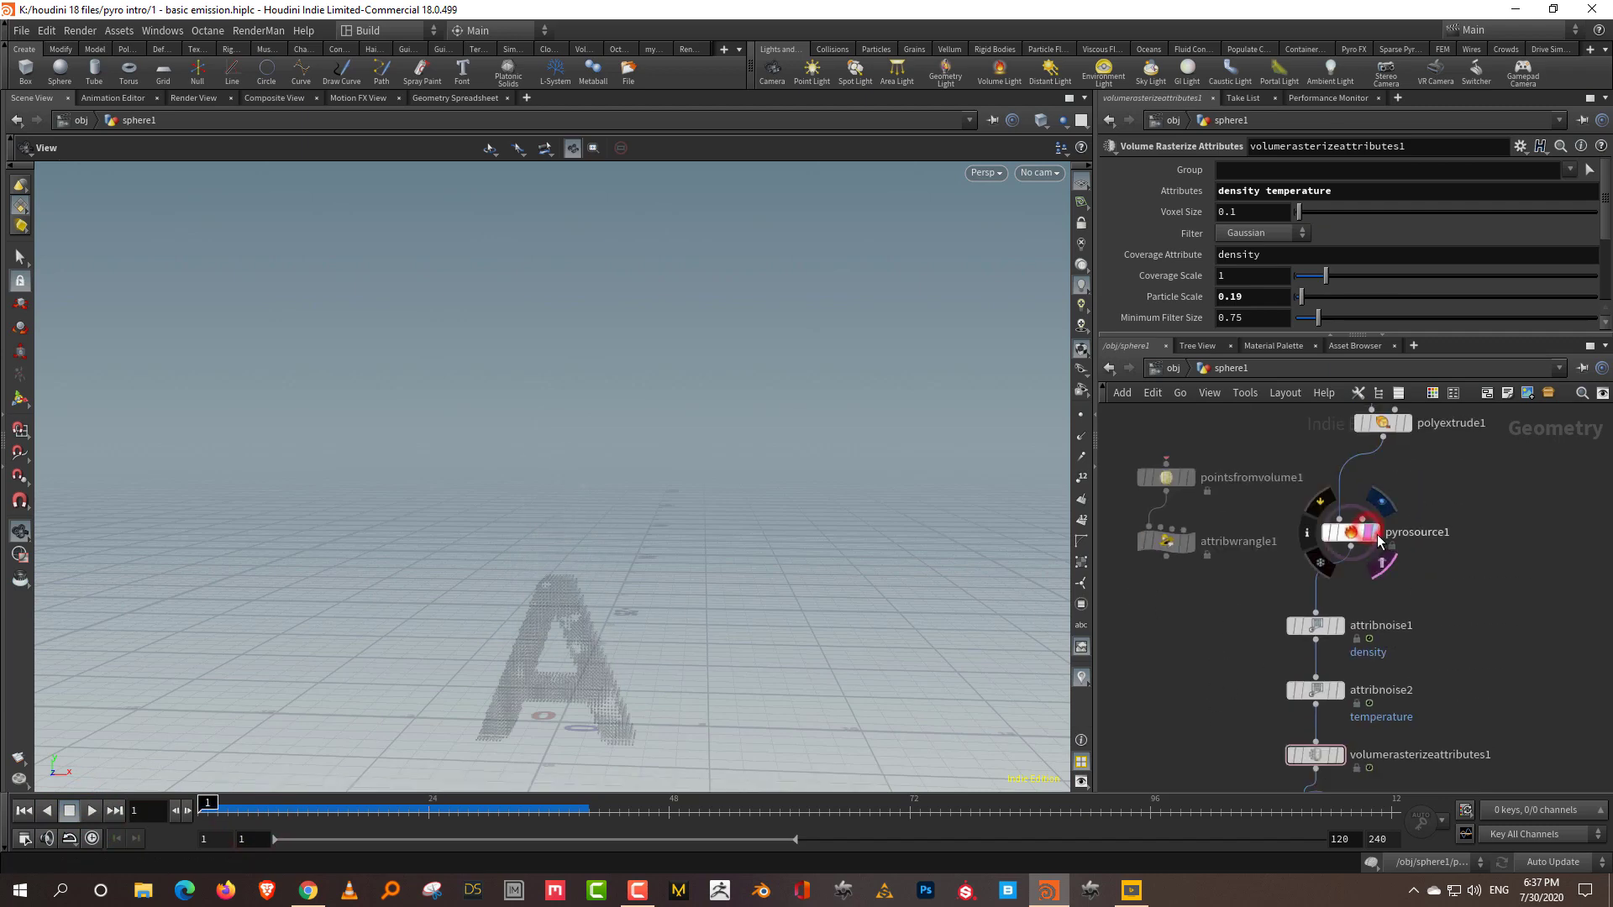
pyautogui.click(1307, 544)
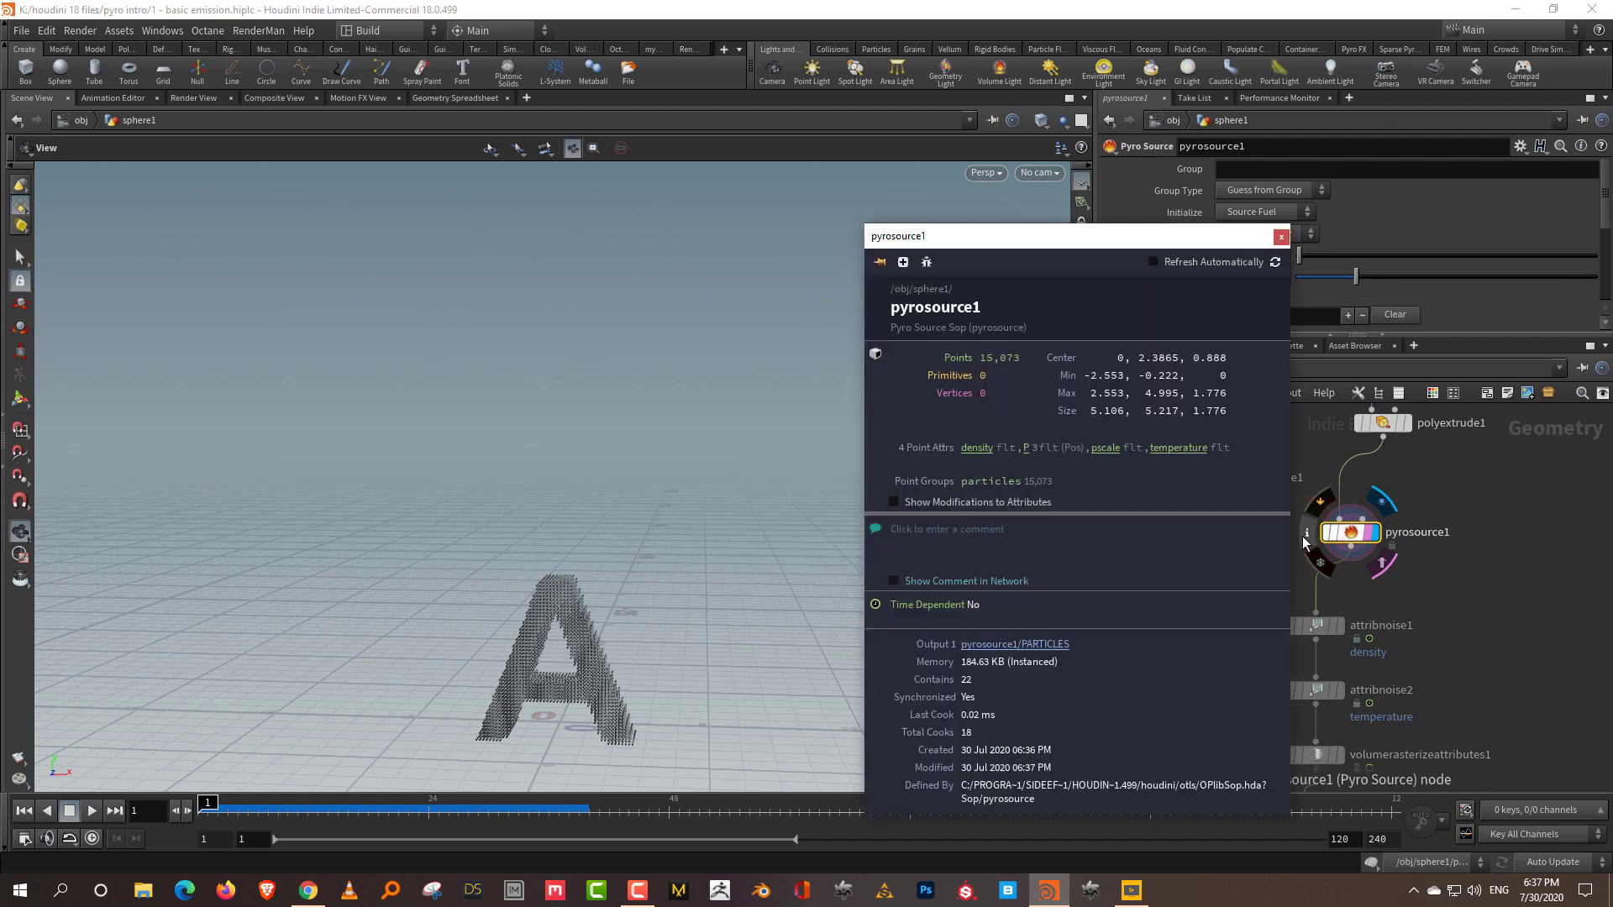
pyautogui.click(1456, 612)
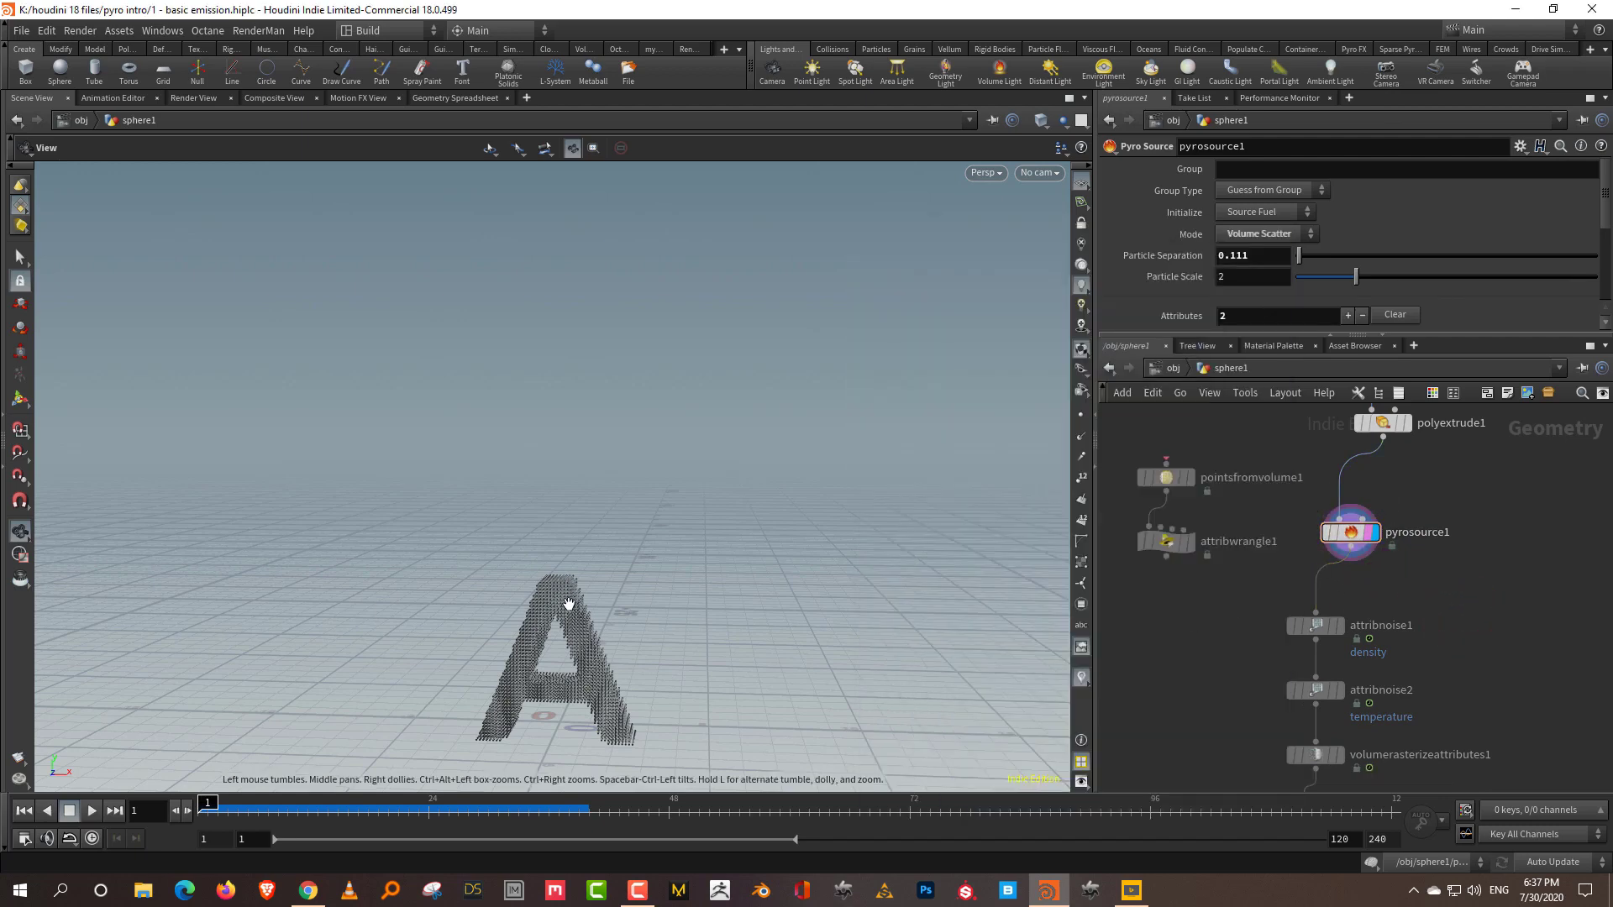
pyautogui.moveTo(1433, 611); pyautogui.dragTo(1426, 591, button='middle')
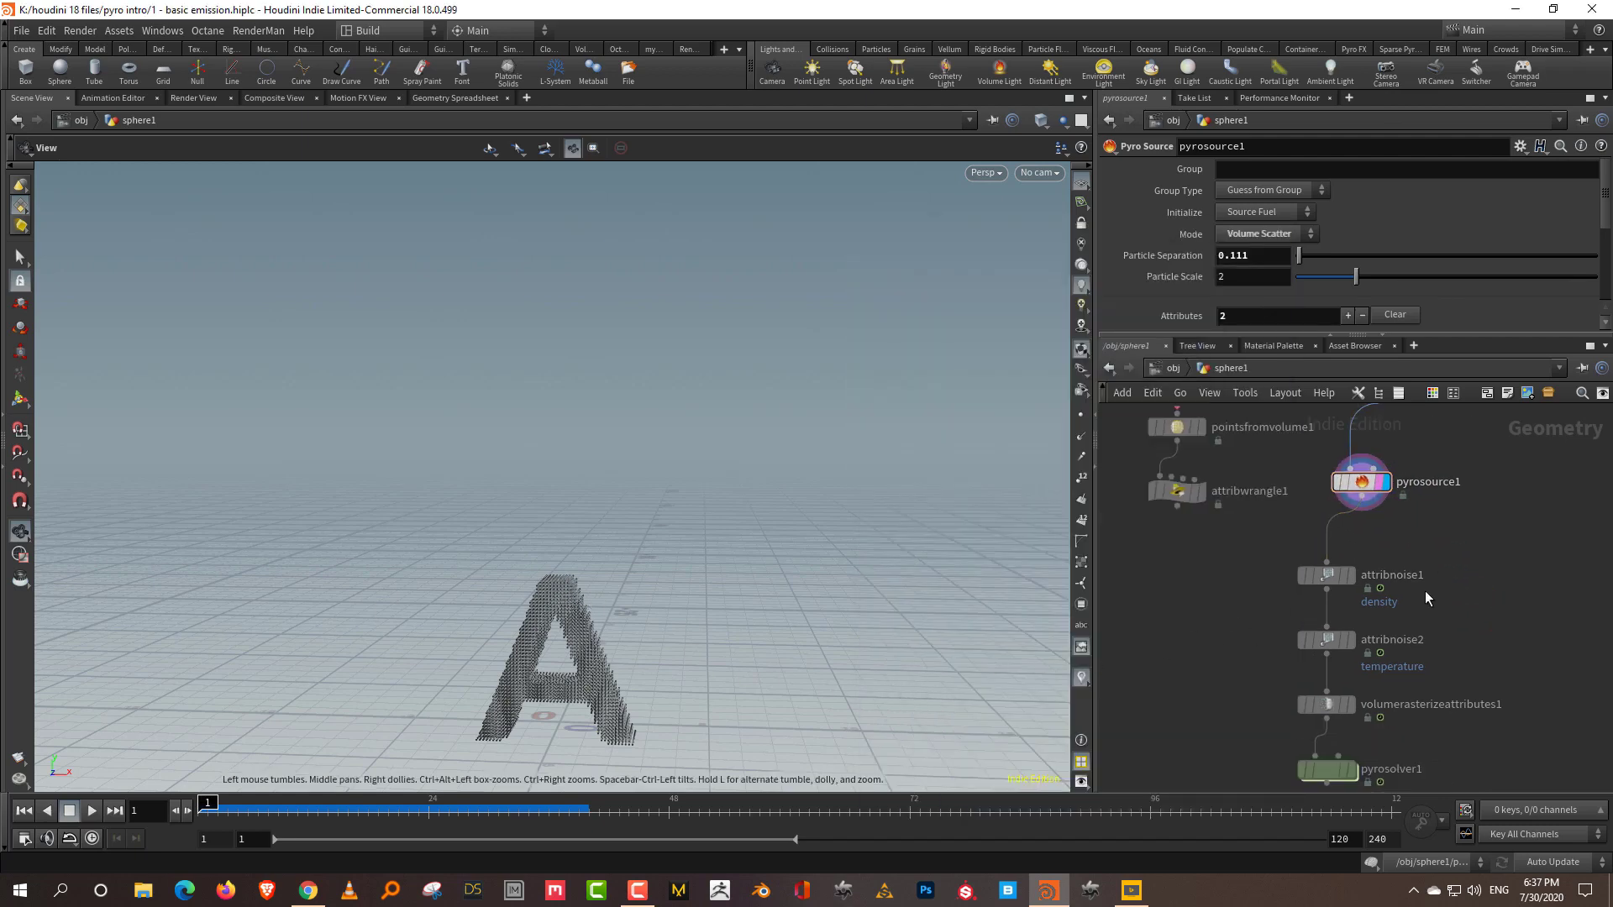
pyautogui.click(1338, 706)
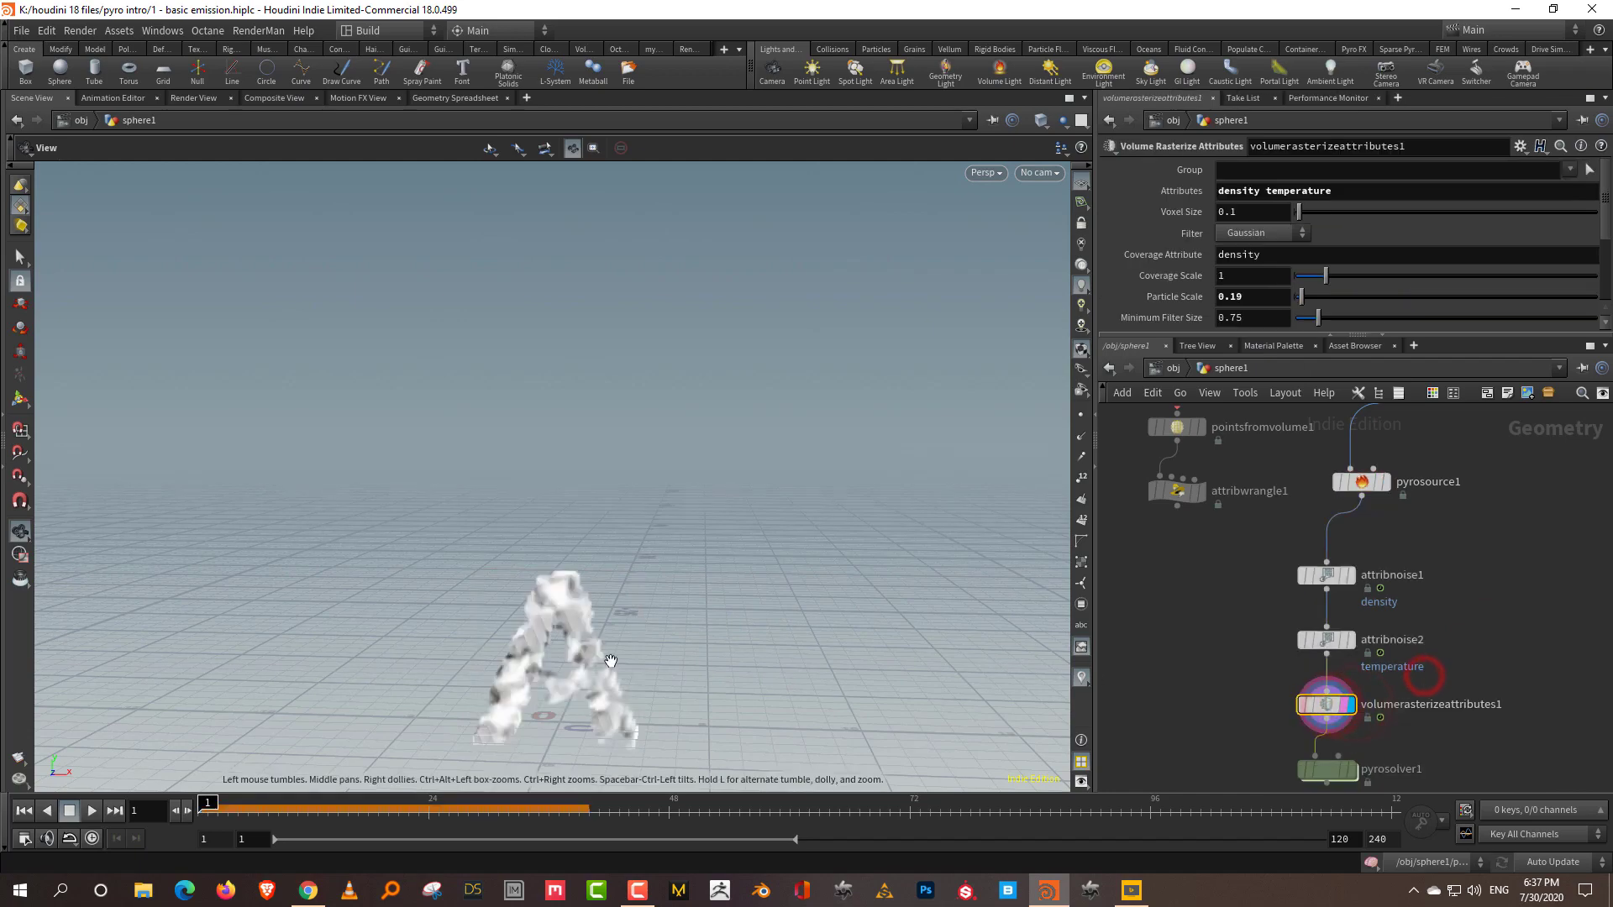
# Raise volumerasterizeattributes1's Particle Scale to 1.03
pyautogui.moveTo(640, 649); pyautogui.dragTo(529, 668)
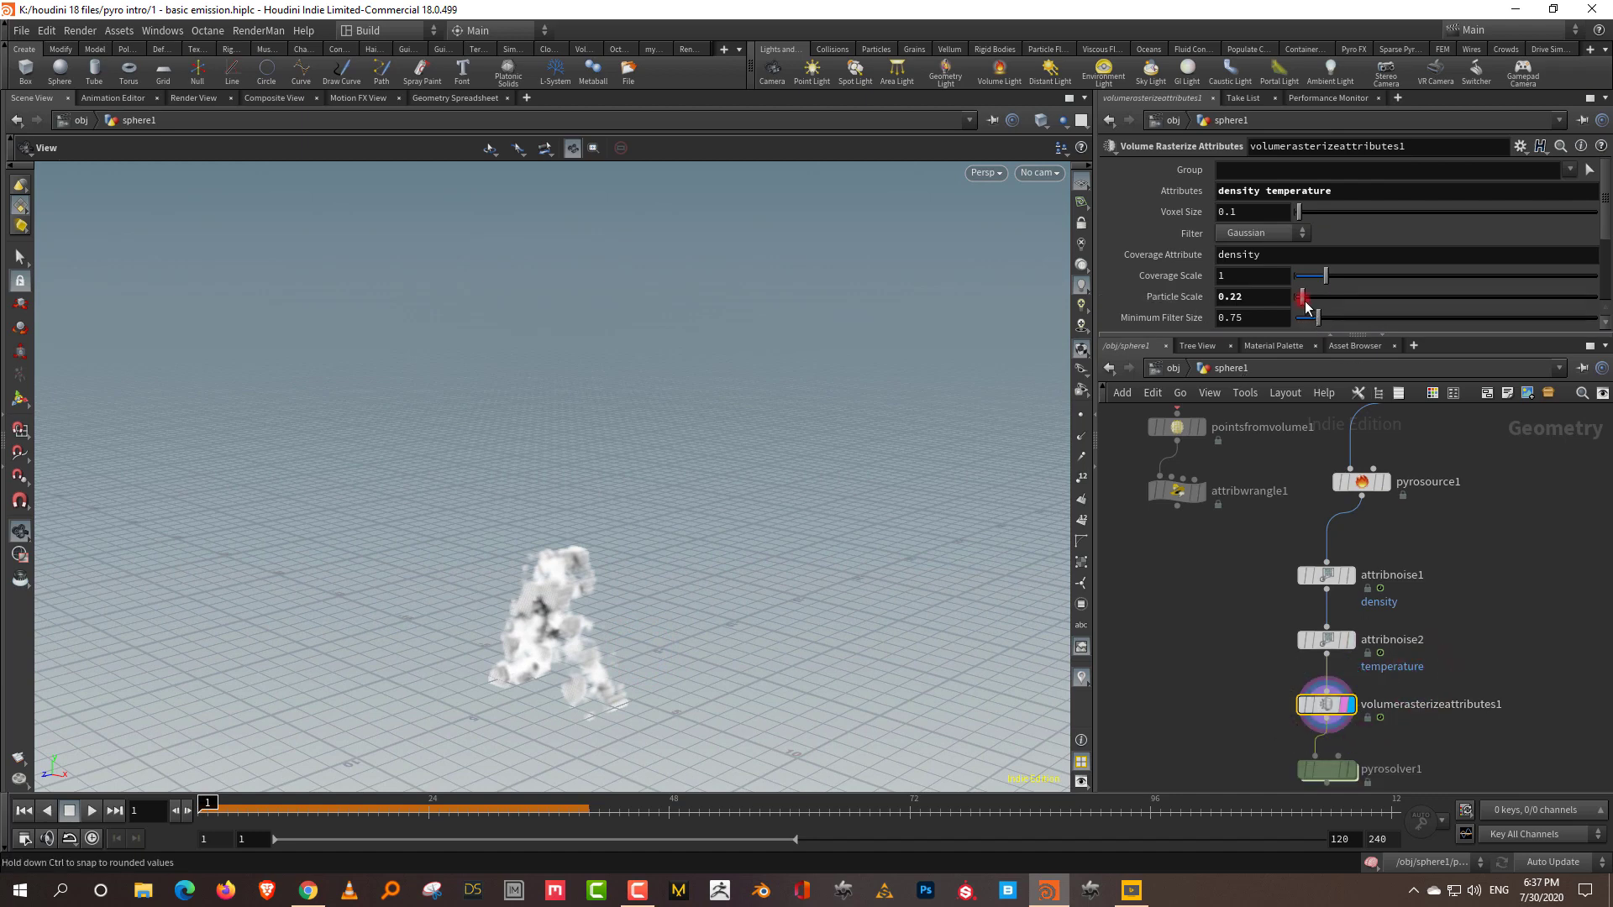
pyautogui.moveTo(1309, 305); pyautogui.dragTo(1324, 301)
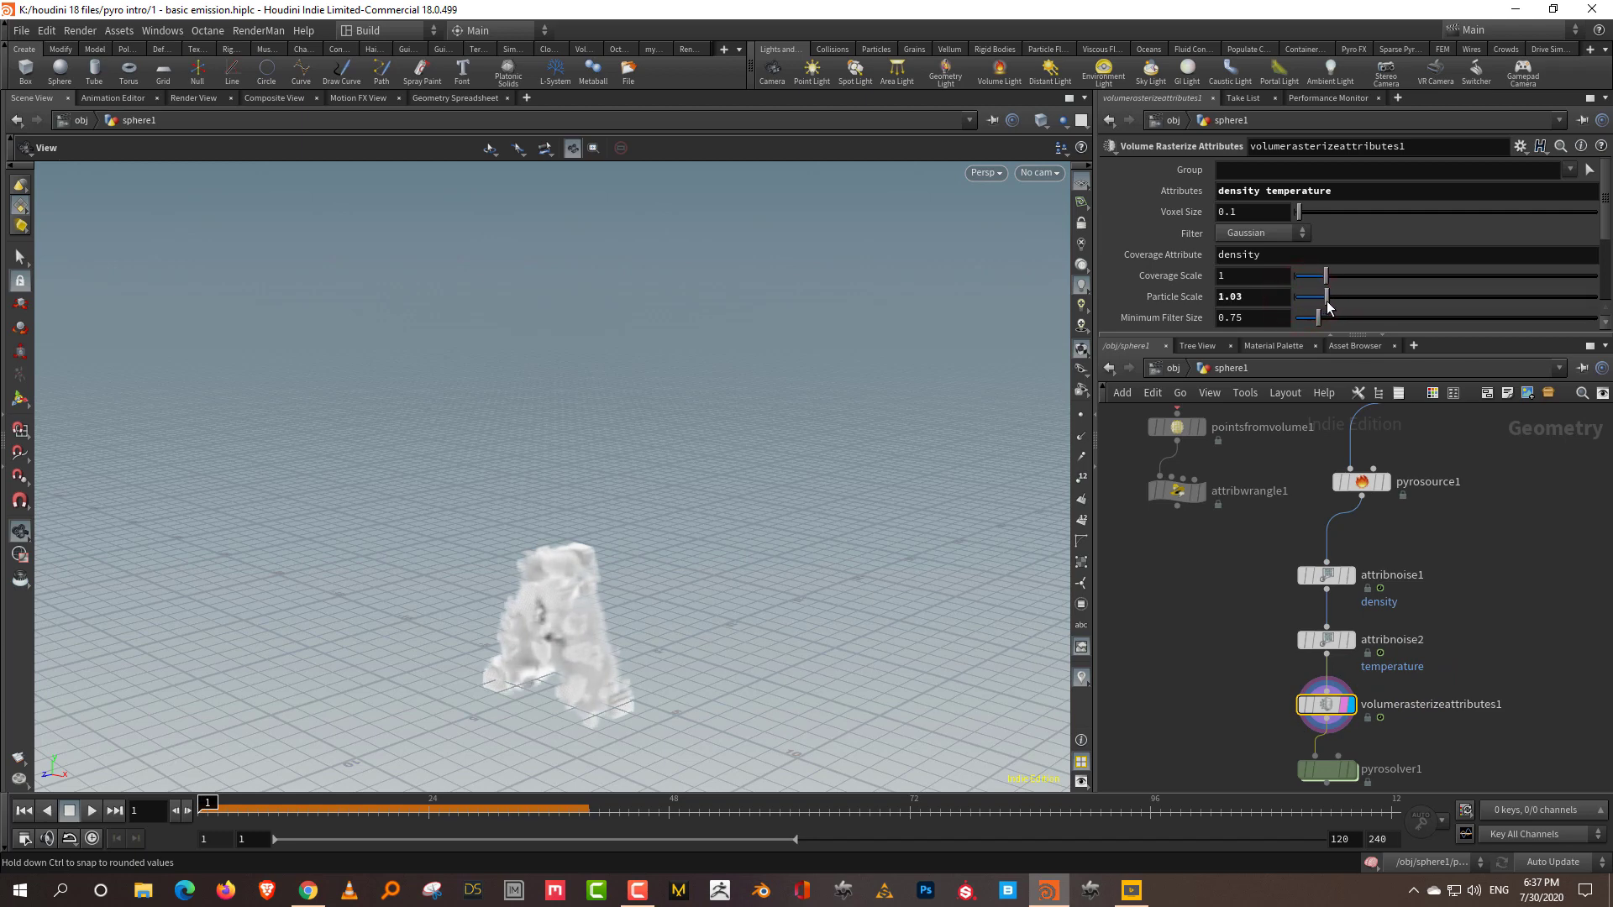
pyautogui.press('f')
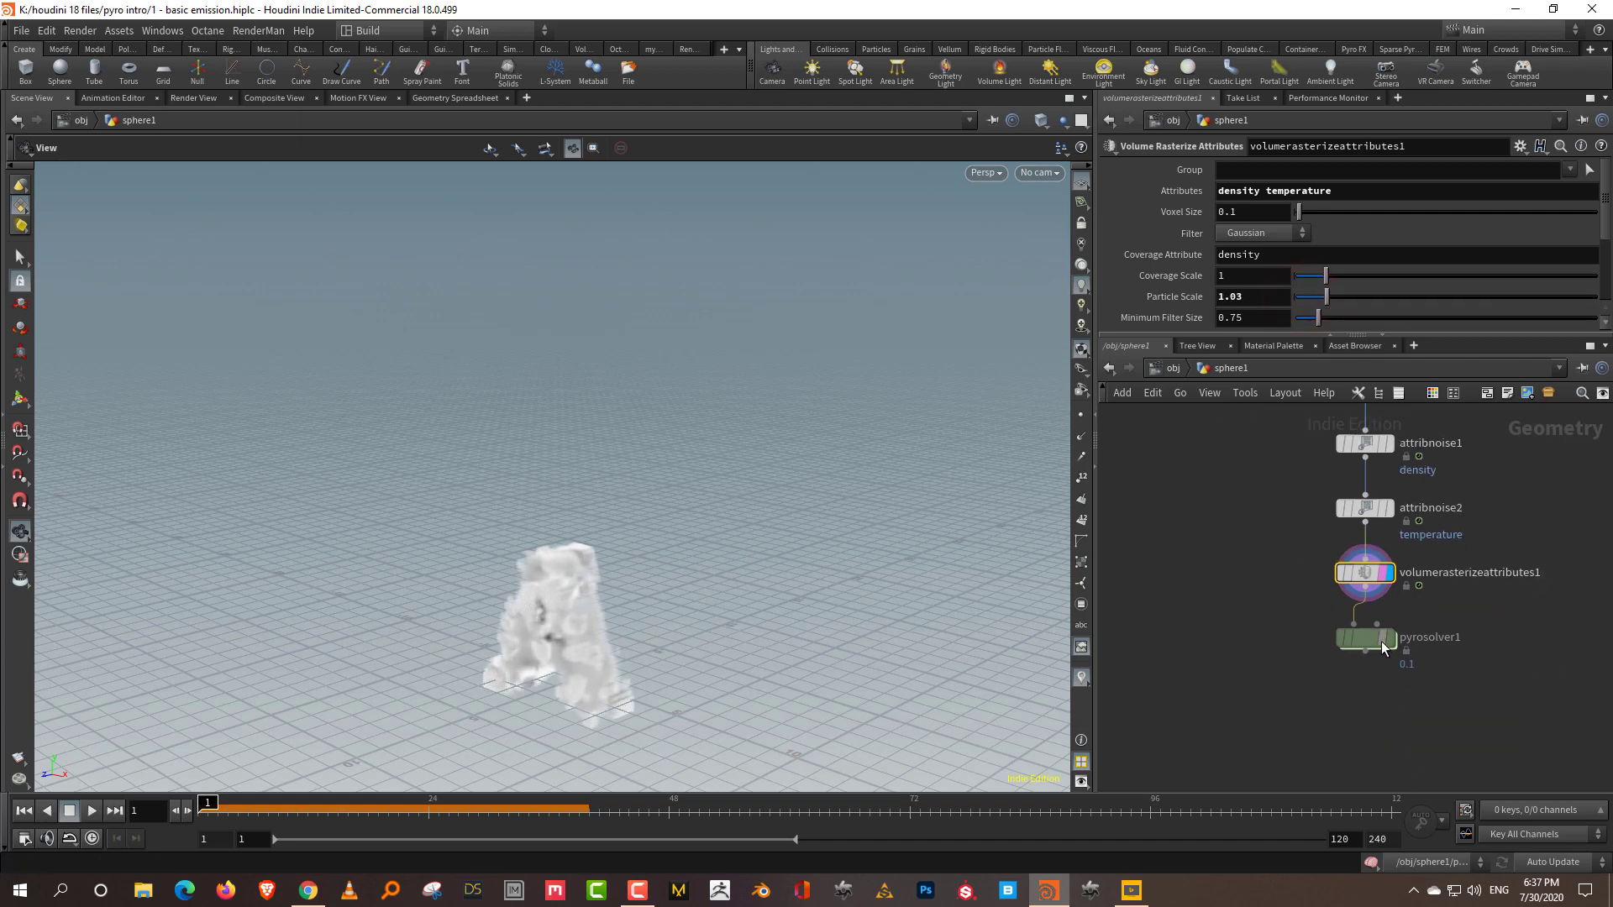
# Display pyrosolver1, play the new smoke simulation, and select the solver
pyautogui.click(1382, 647)
pyautogui.click(92, 811)
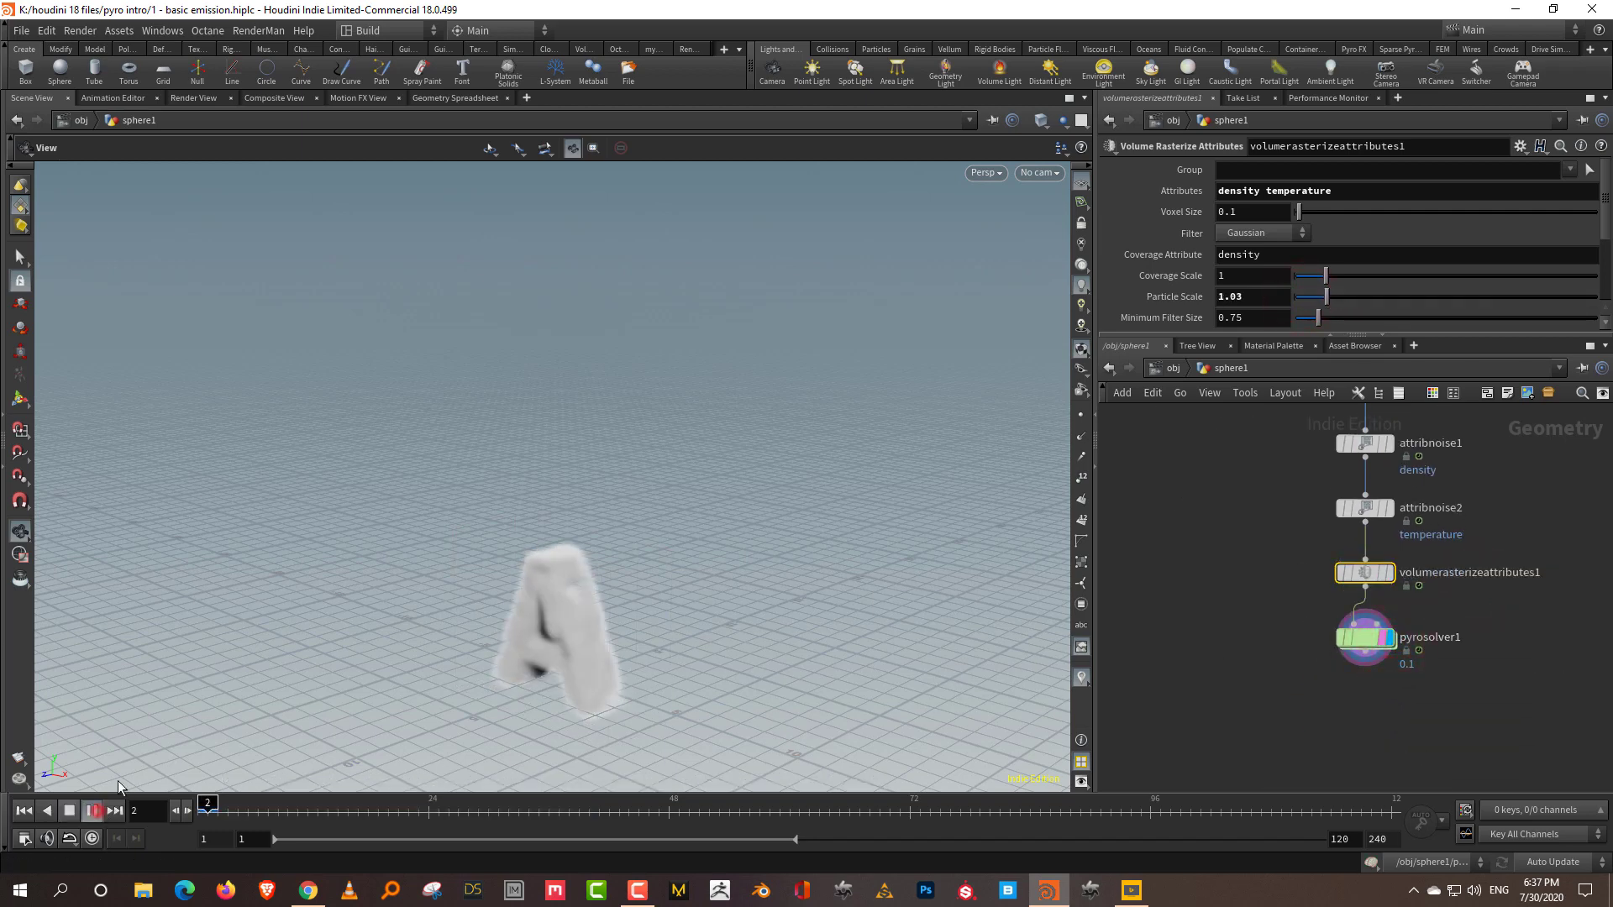
pyautogui.moveTo(580, 646)
pyautogui.mouseDown()
pyautogui.moveTo(724, 619)
pyautogui.moveTo(673, 609)
pyautogui.mouseUp()
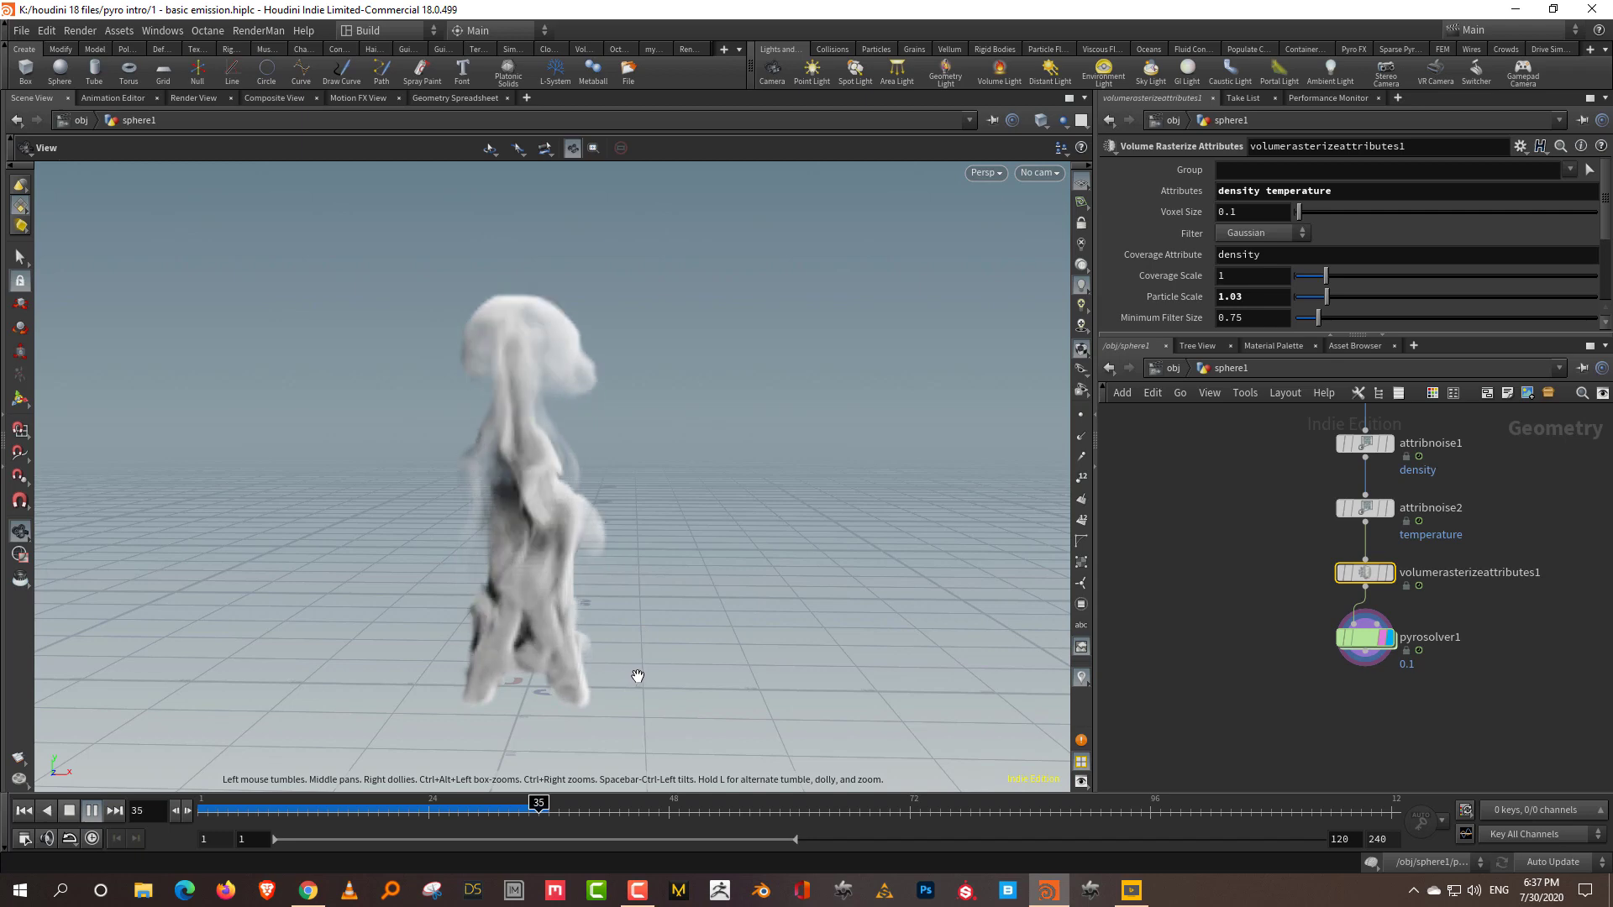
pyautogui.click(1365, 633)
# Show the solver's Buoyancy Scale and Gravity settings and rewind to frame 1
pyautogui.moveTo(1293, 337); pyautogui.dragTo(1304, 469)
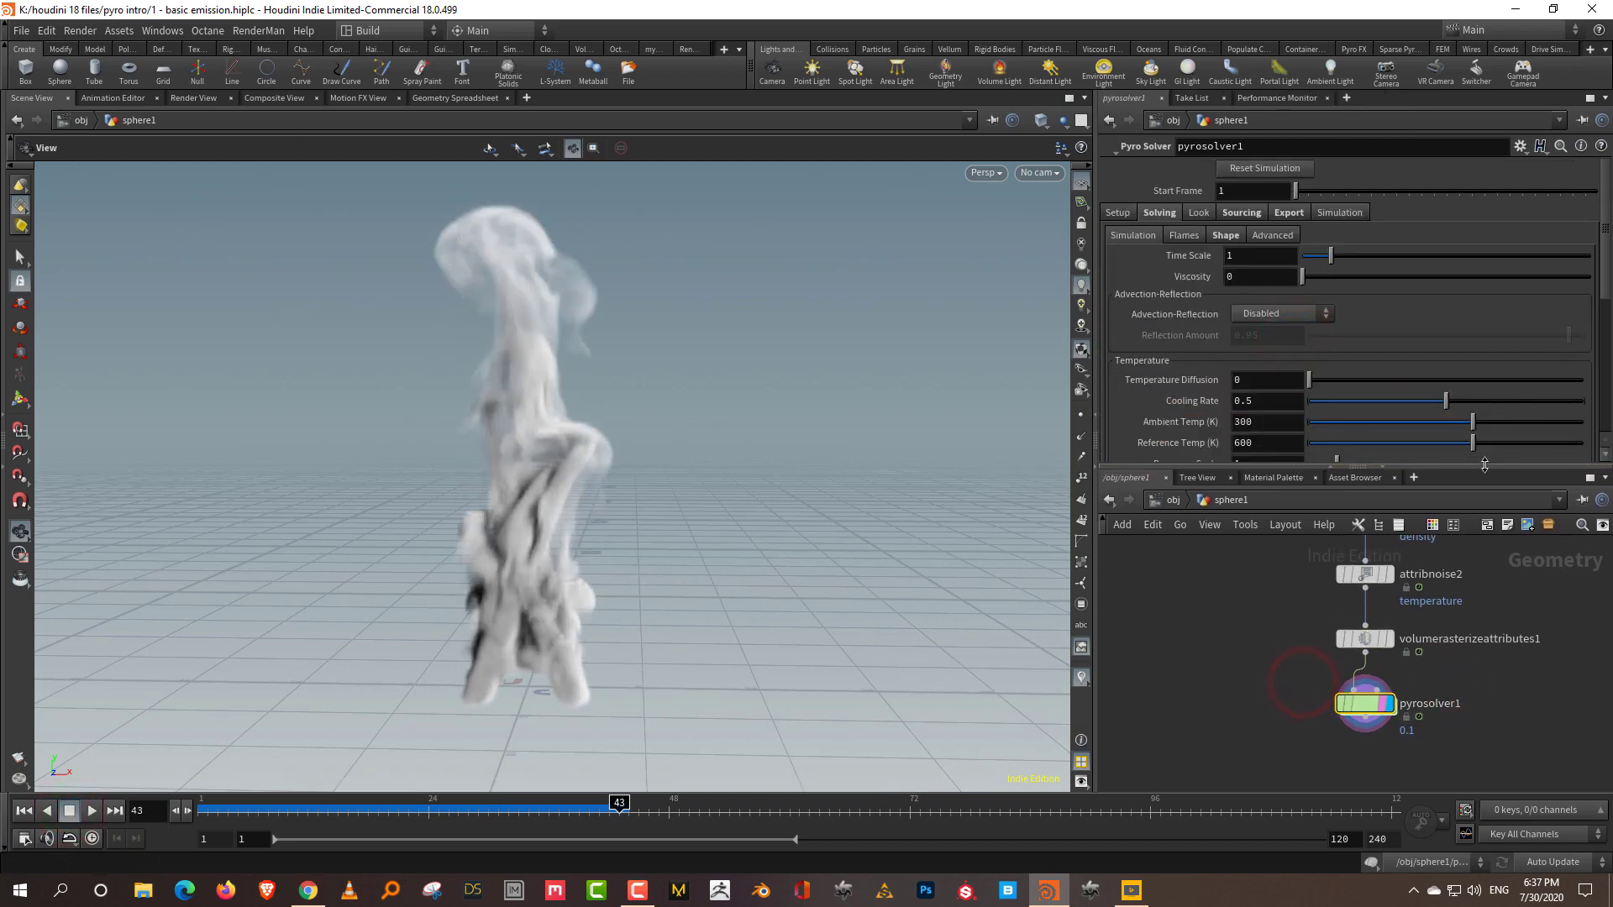
pyautogui.moveTo(1396, 468); pyautogui.dragTo(1396, 527)
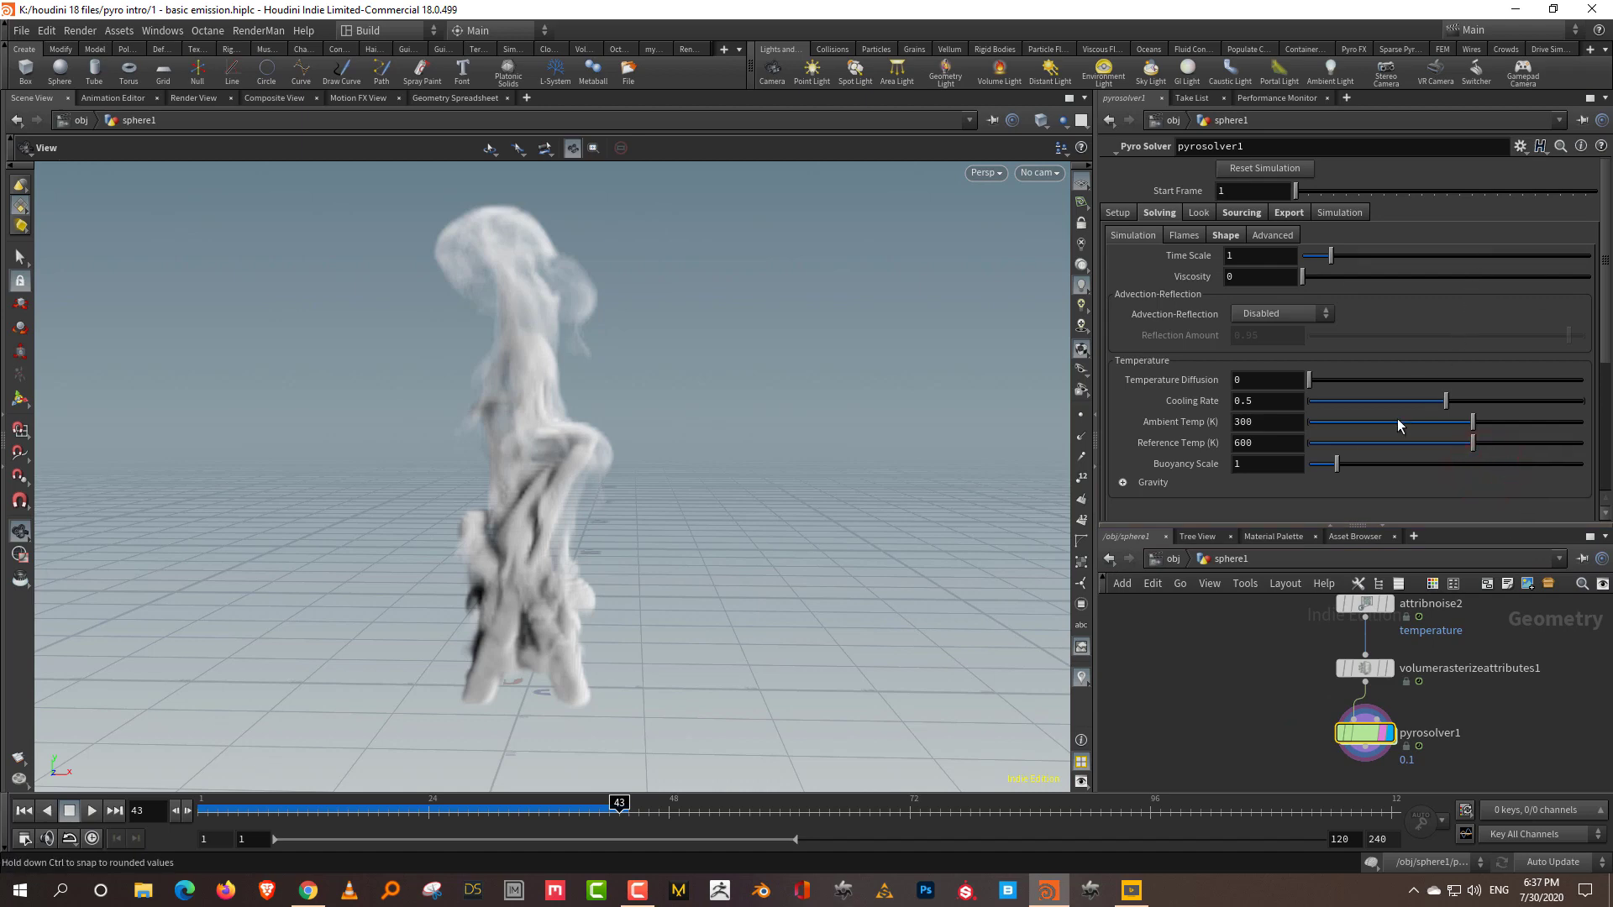
pyautogui.click(565, 798)
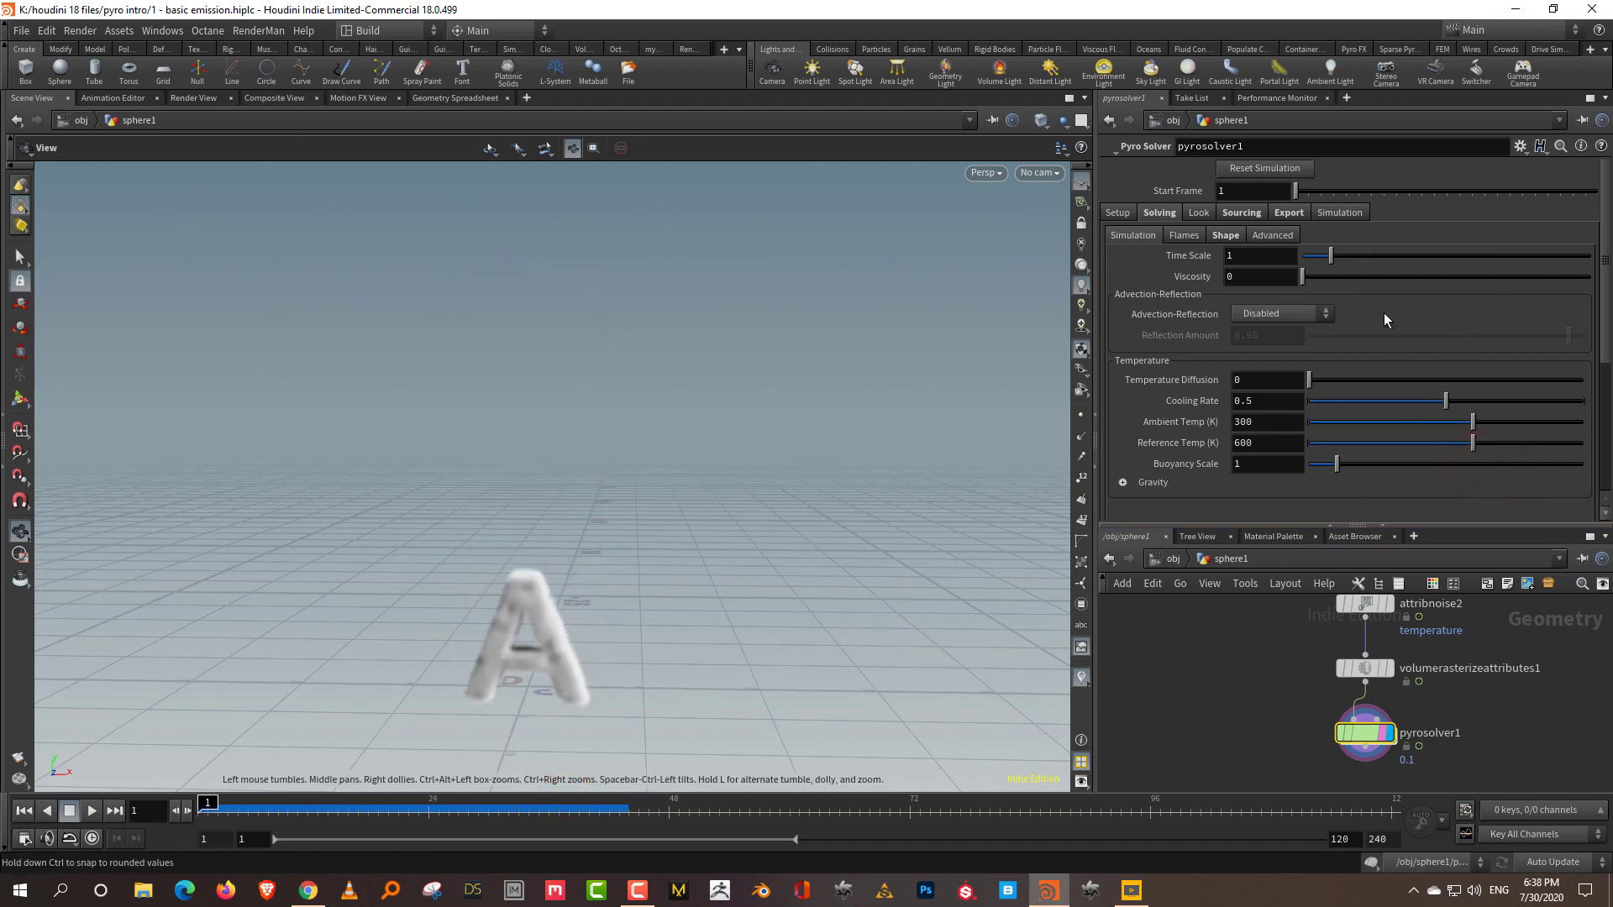
pyautogui.click(1507, 524)
pyautogui.moveTo(1364, 668)
pyautogui.click(1481, 701)
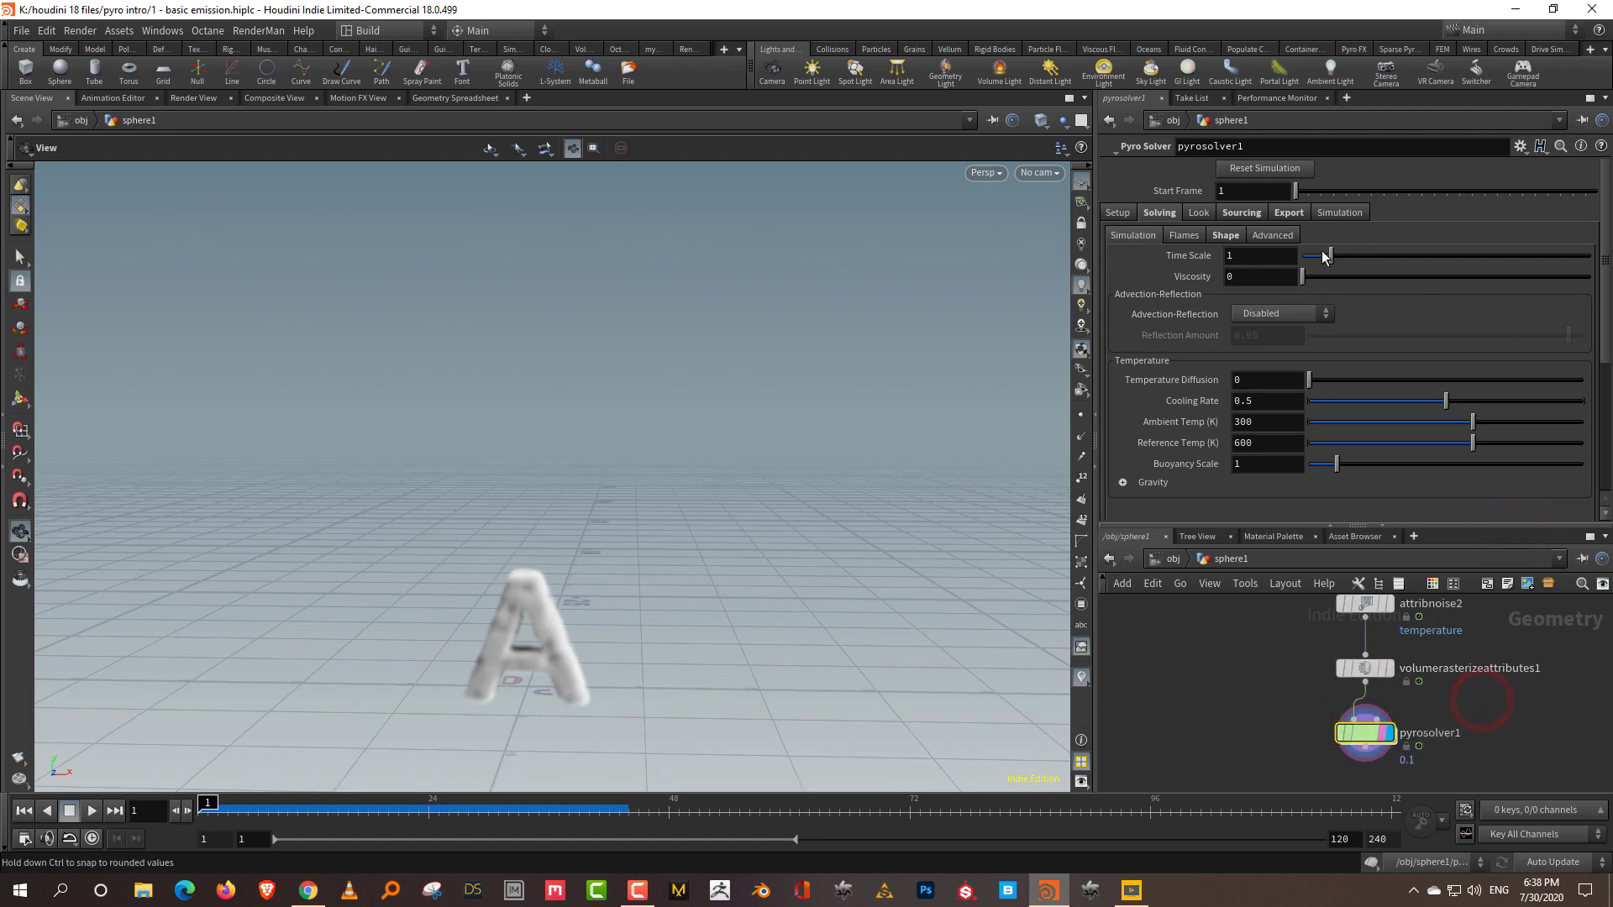
# On the Sourcing tab, delete the burn→flame and v→vel operations
pyautogui.click(1241, 213)
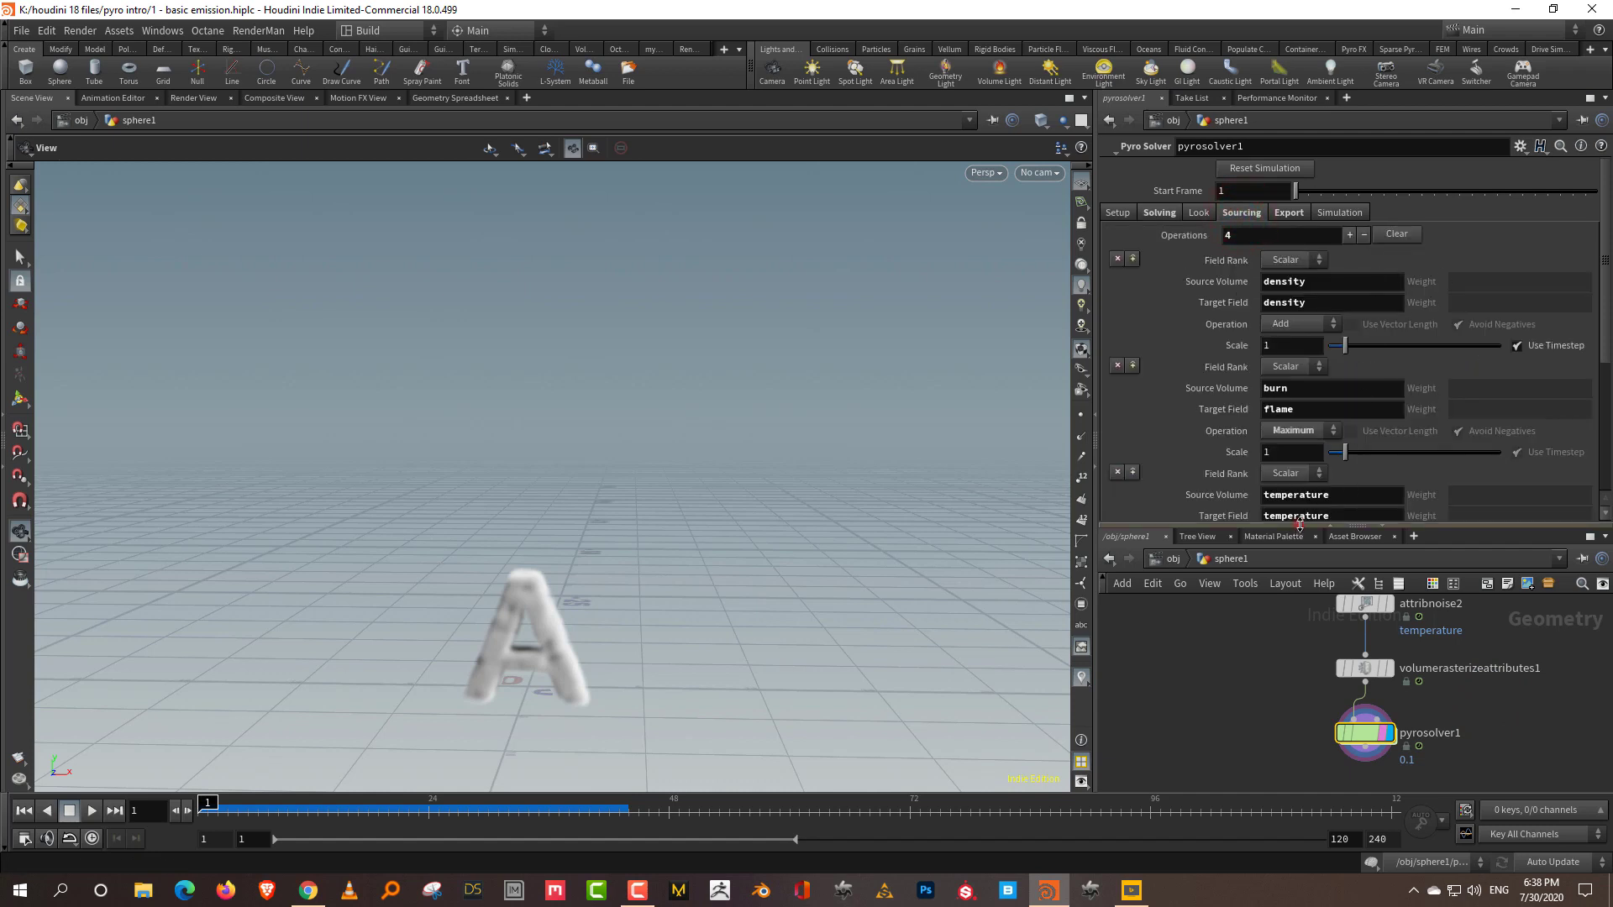
pyautogui.moveTo(1297, 524); pyautogui.dragTo(1298, 577)
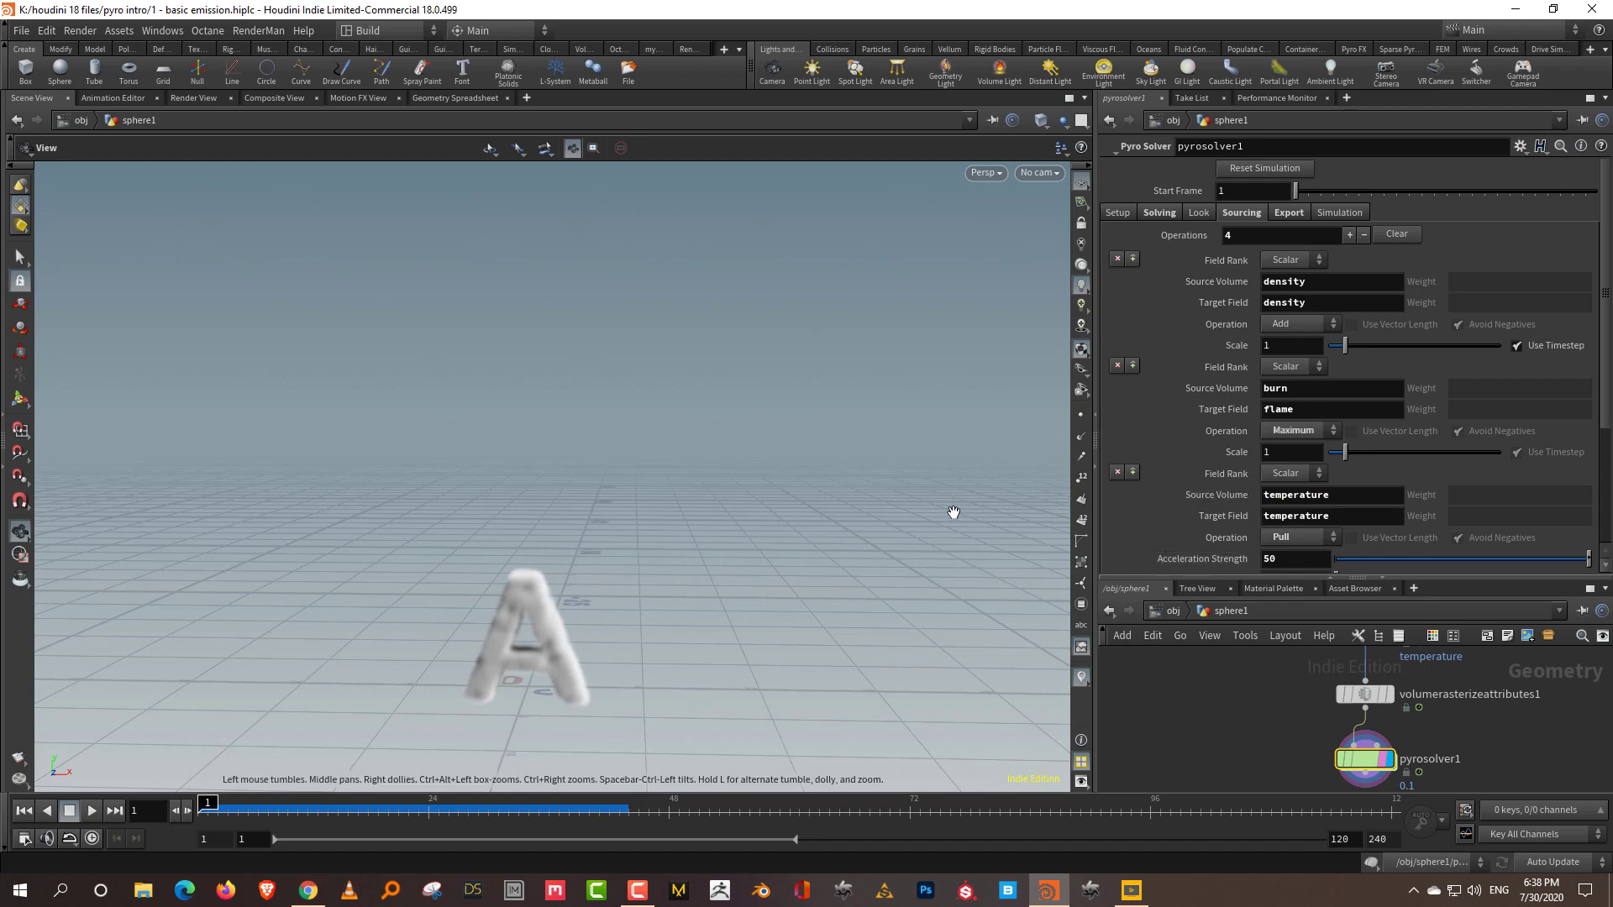
pyautogui.moveTo(1600, 403)
pyautogui.mouseDown()
pyautogui.moveTo(1610, 530)
pyautogui.moveTo(1610, 378)
pyautogui.mouseUp()
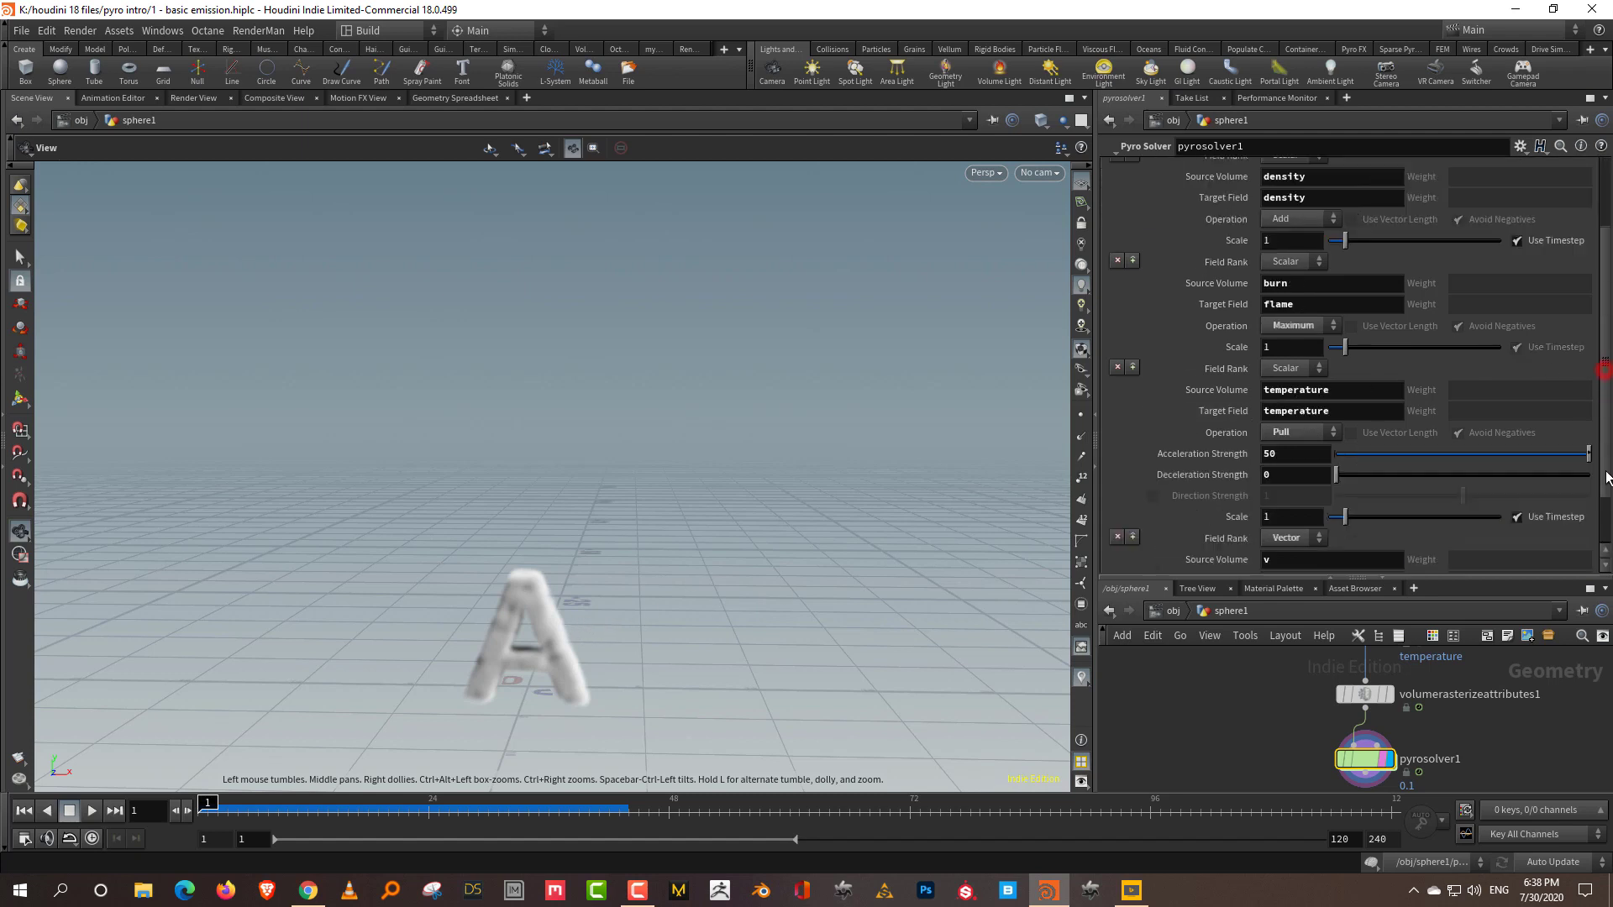
pyautogui.moveTo(1603, 373); pyautogui.dragTo(1600, 442)
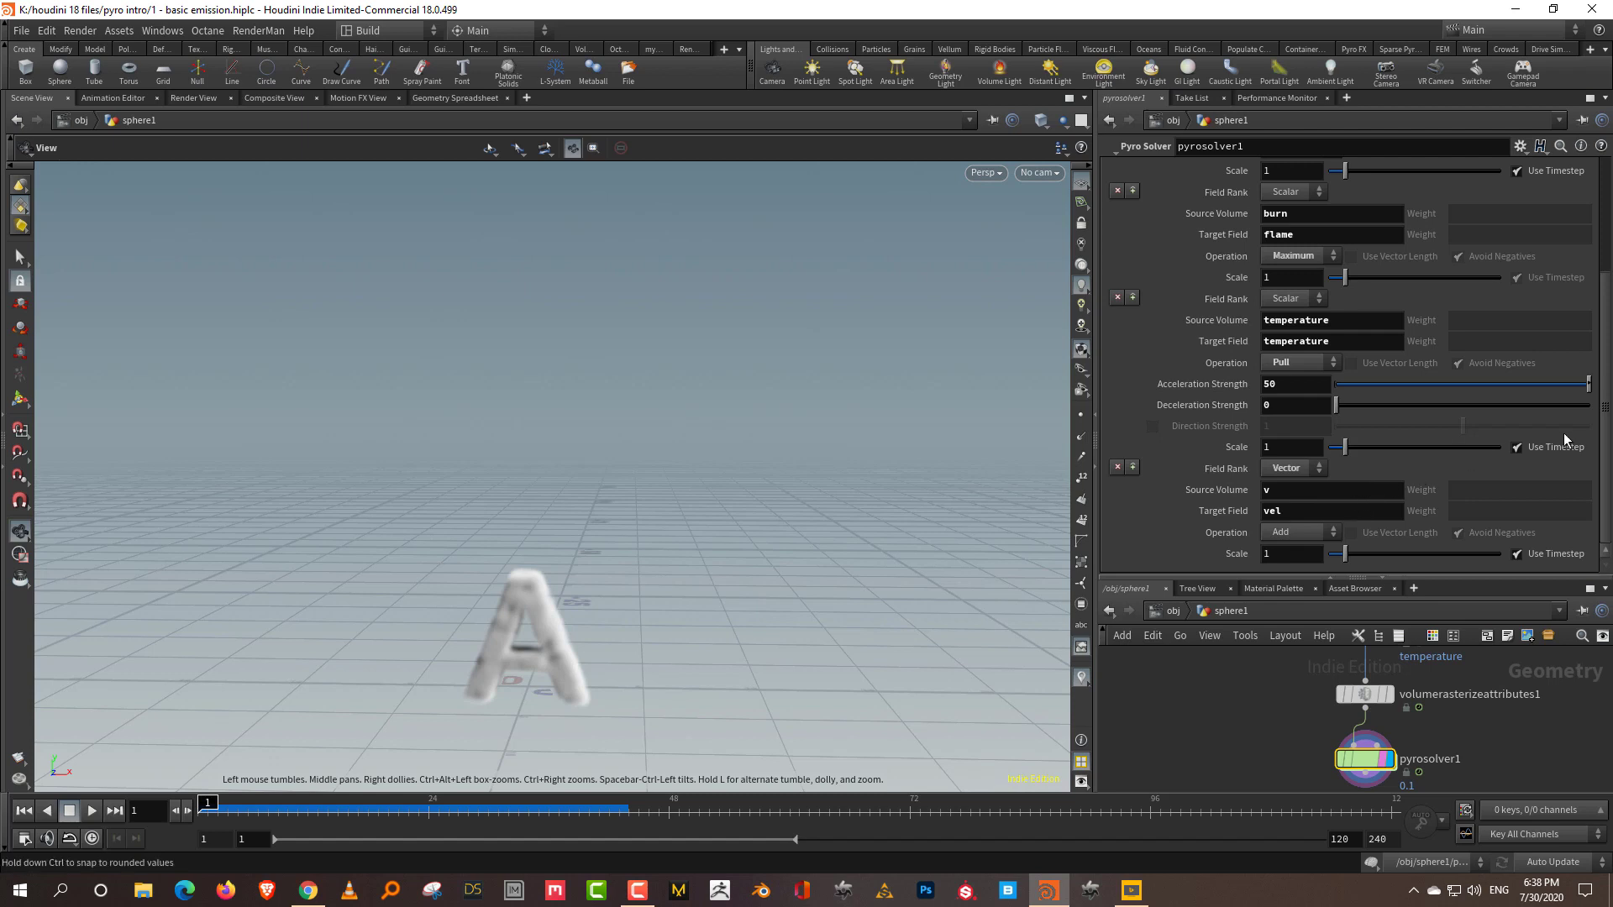
pyautogui.moveTo(1605, 414); pyautogui.dragTo(1500, 354)
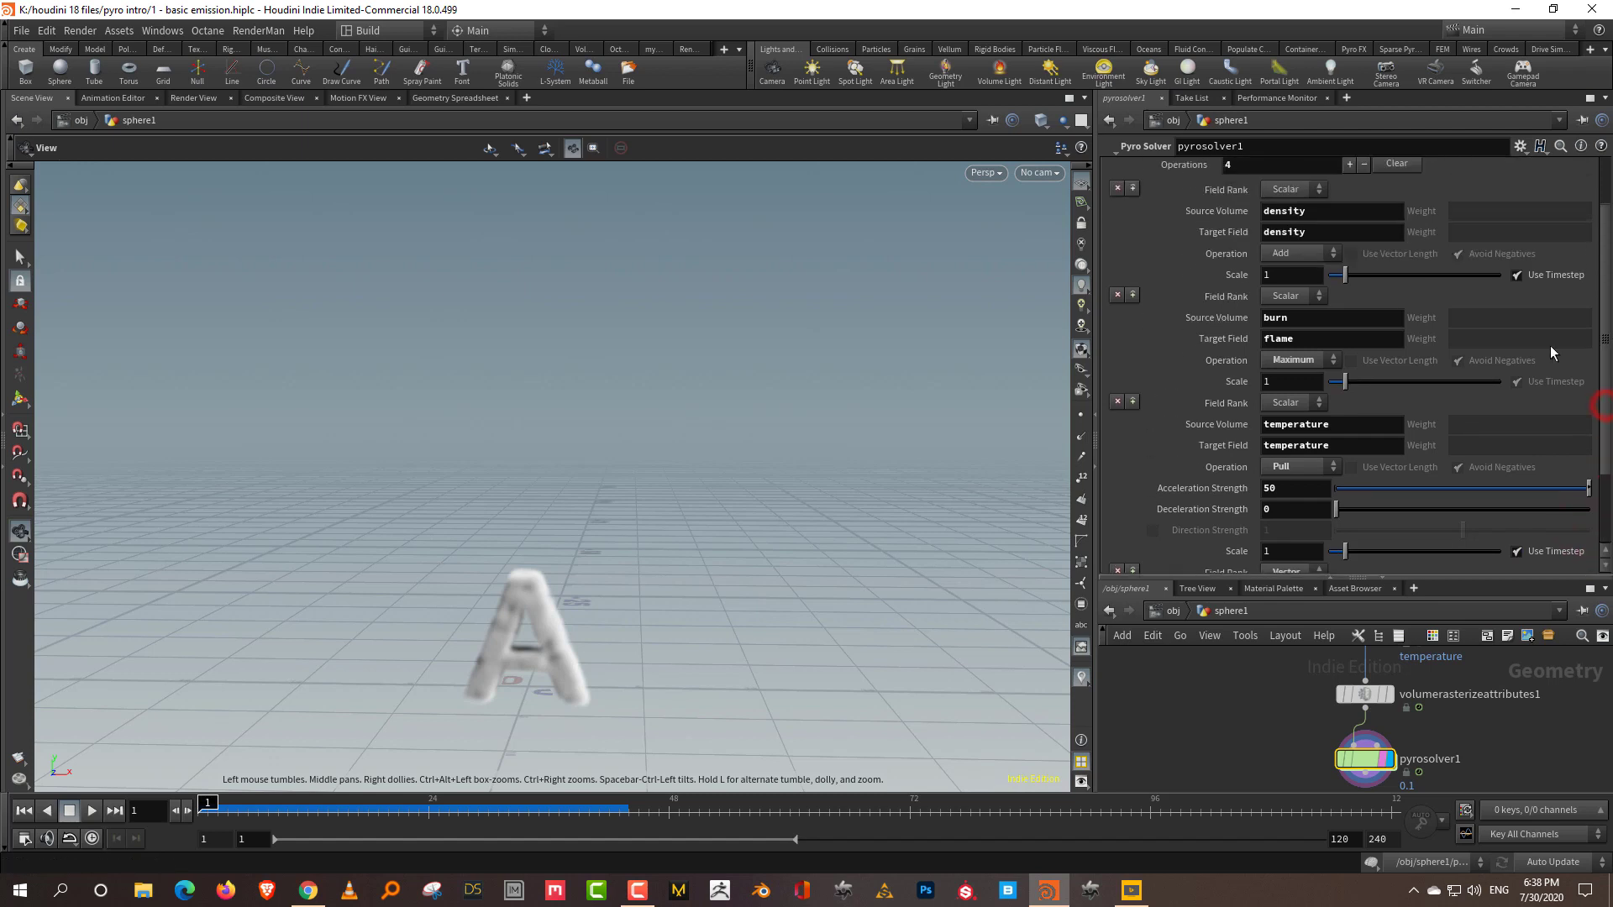
pyautogui.click(1117, 294)
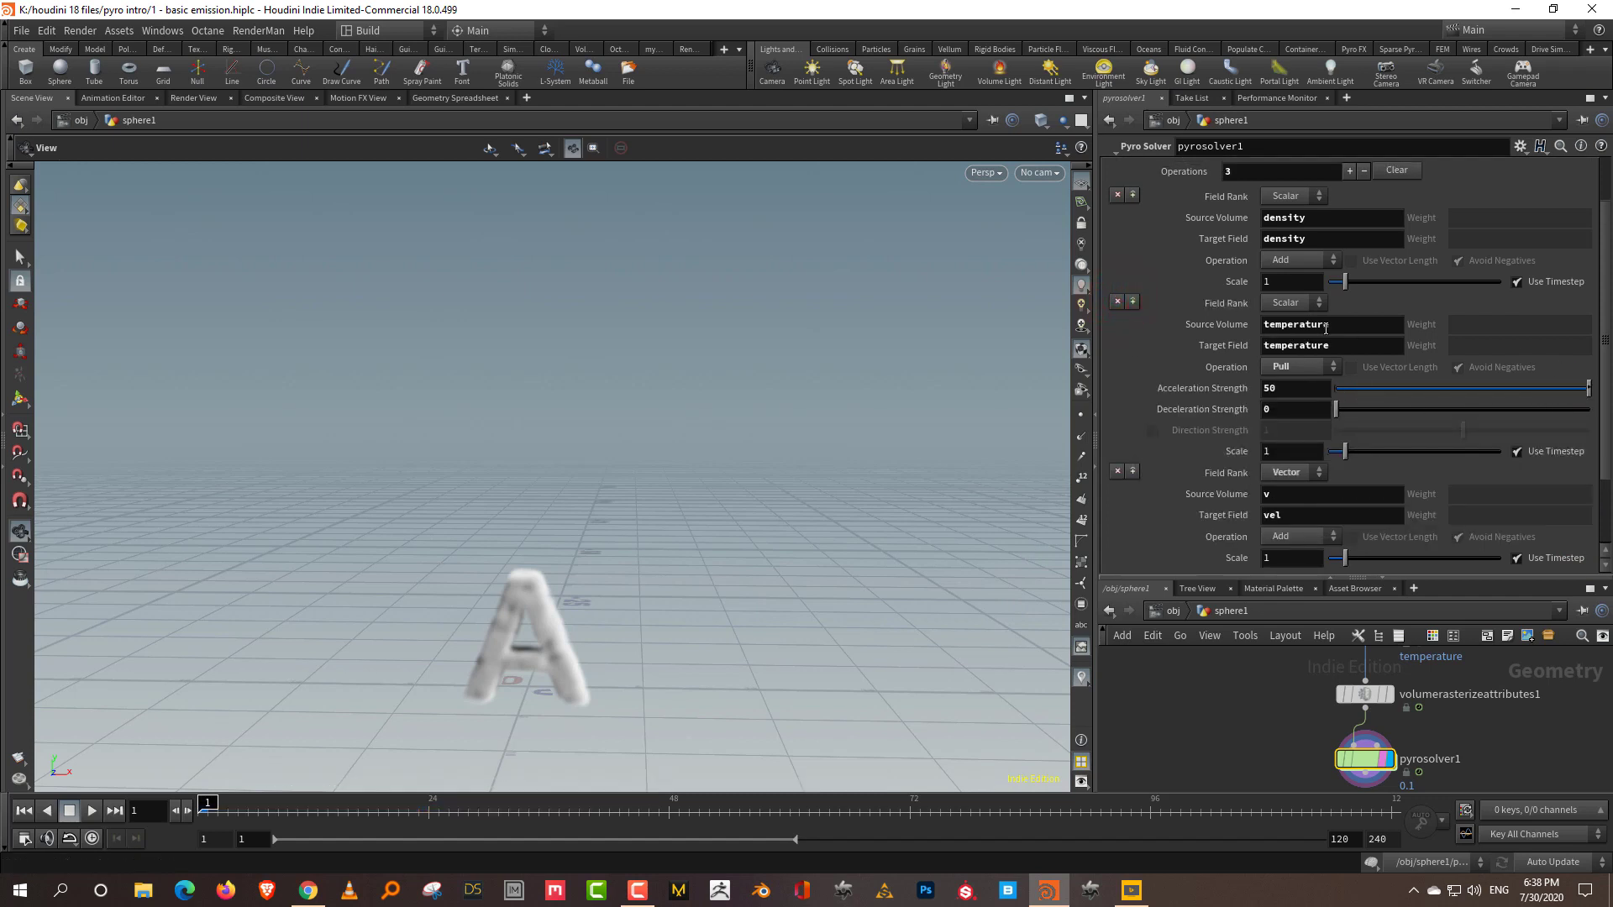
pyautogui.click(1116, 470)
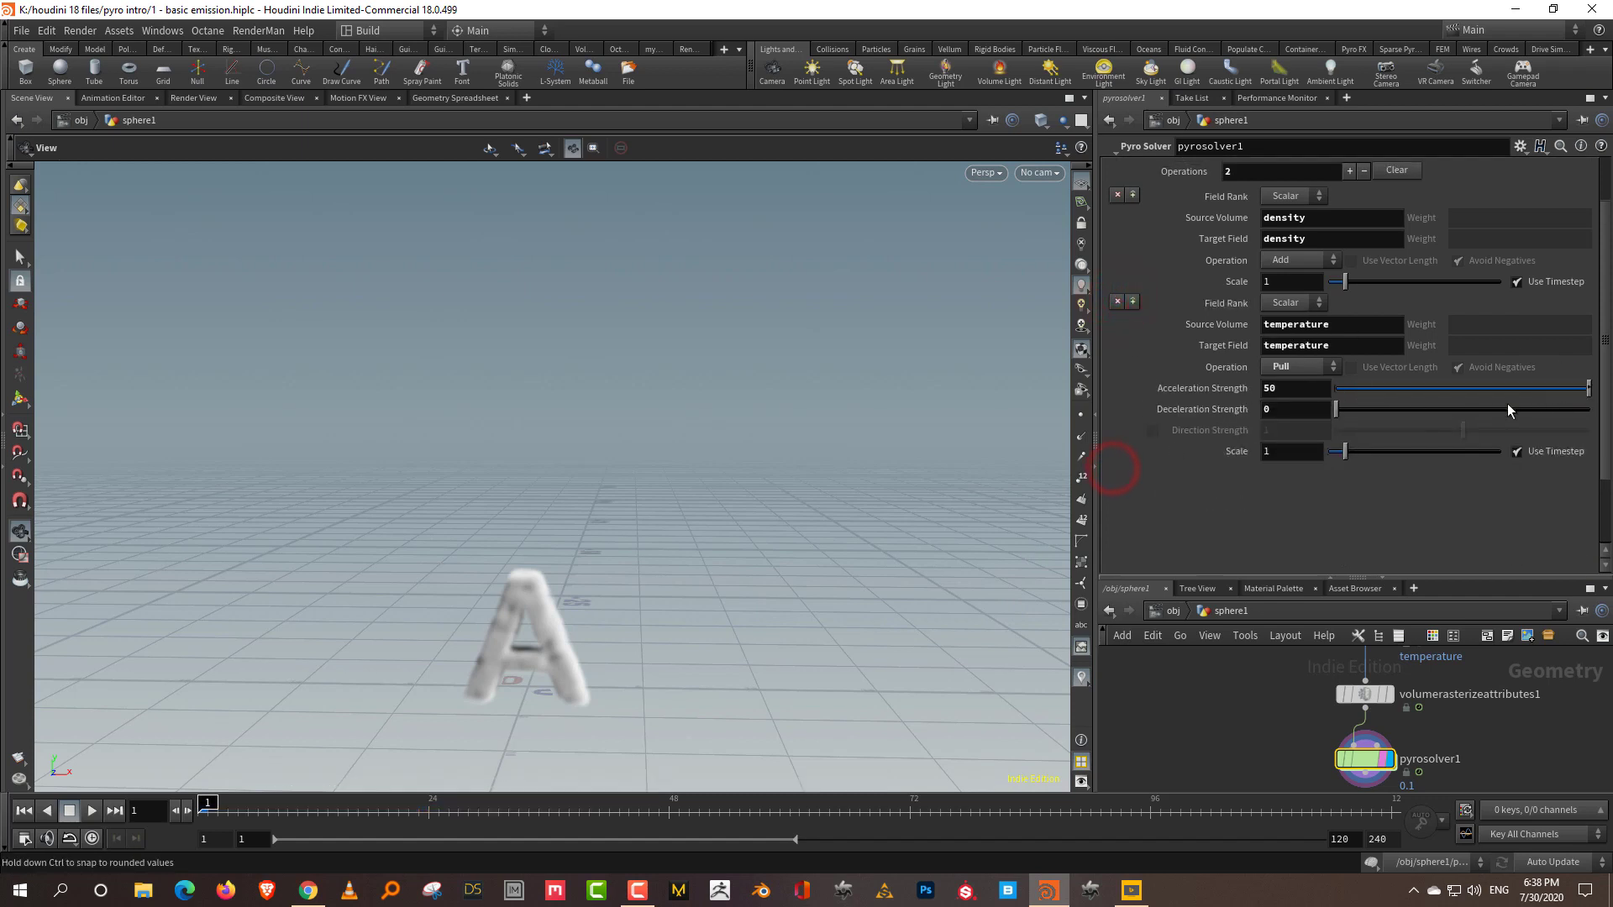
# Play the sim, then key the density Scale at frames 19 and 28
pyautogui.press('Up')
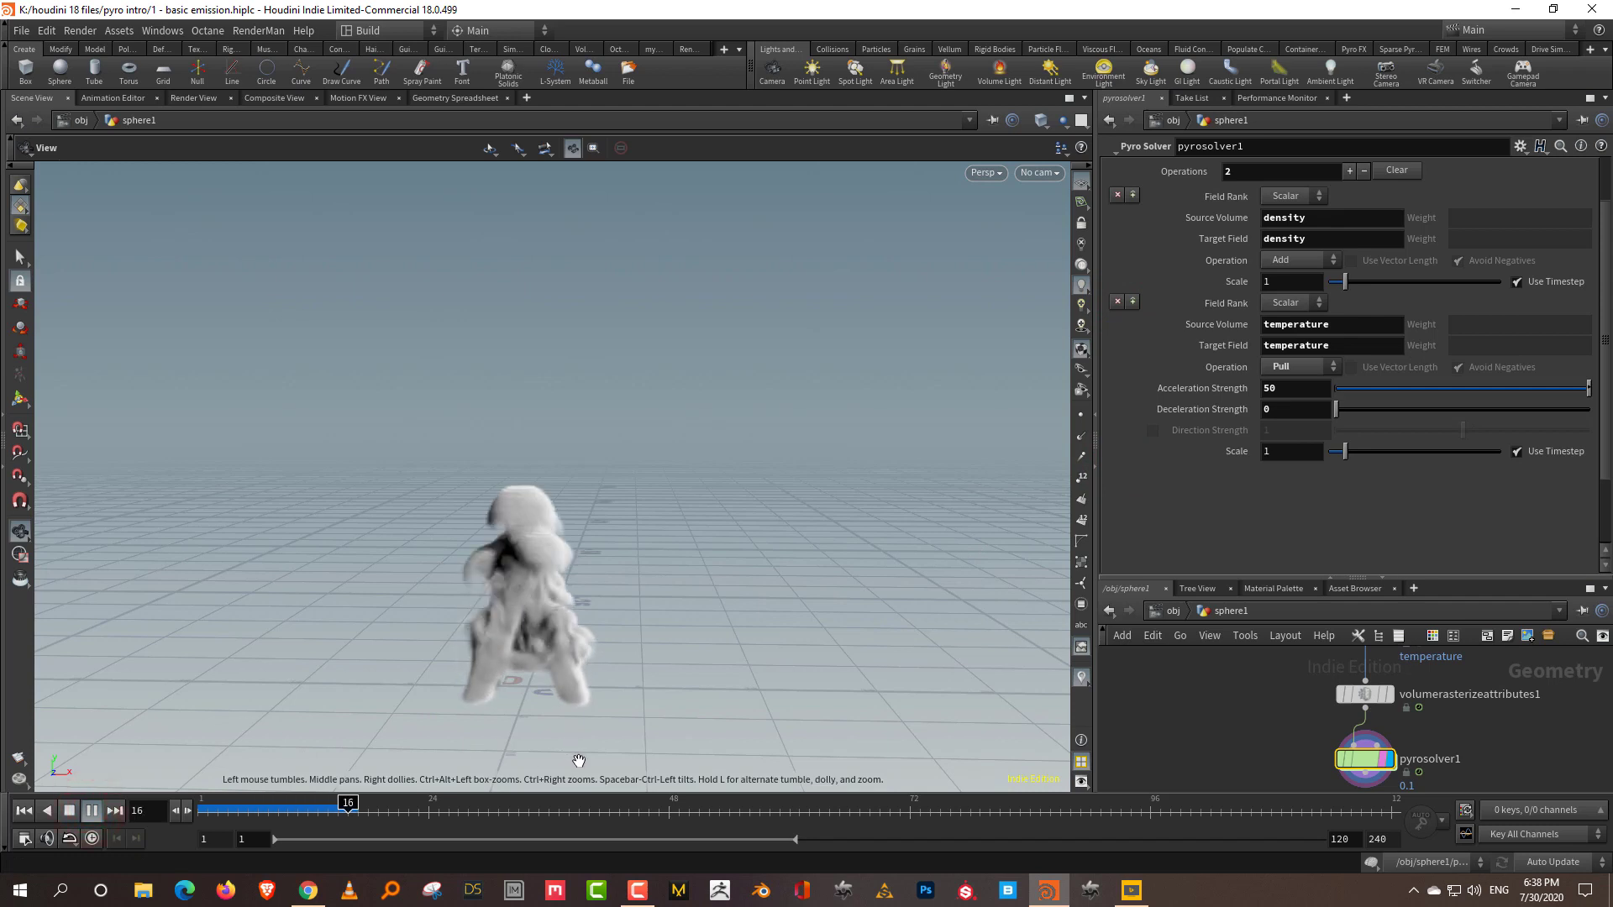
pyautogui.hotkey('ctrl', 'Up')
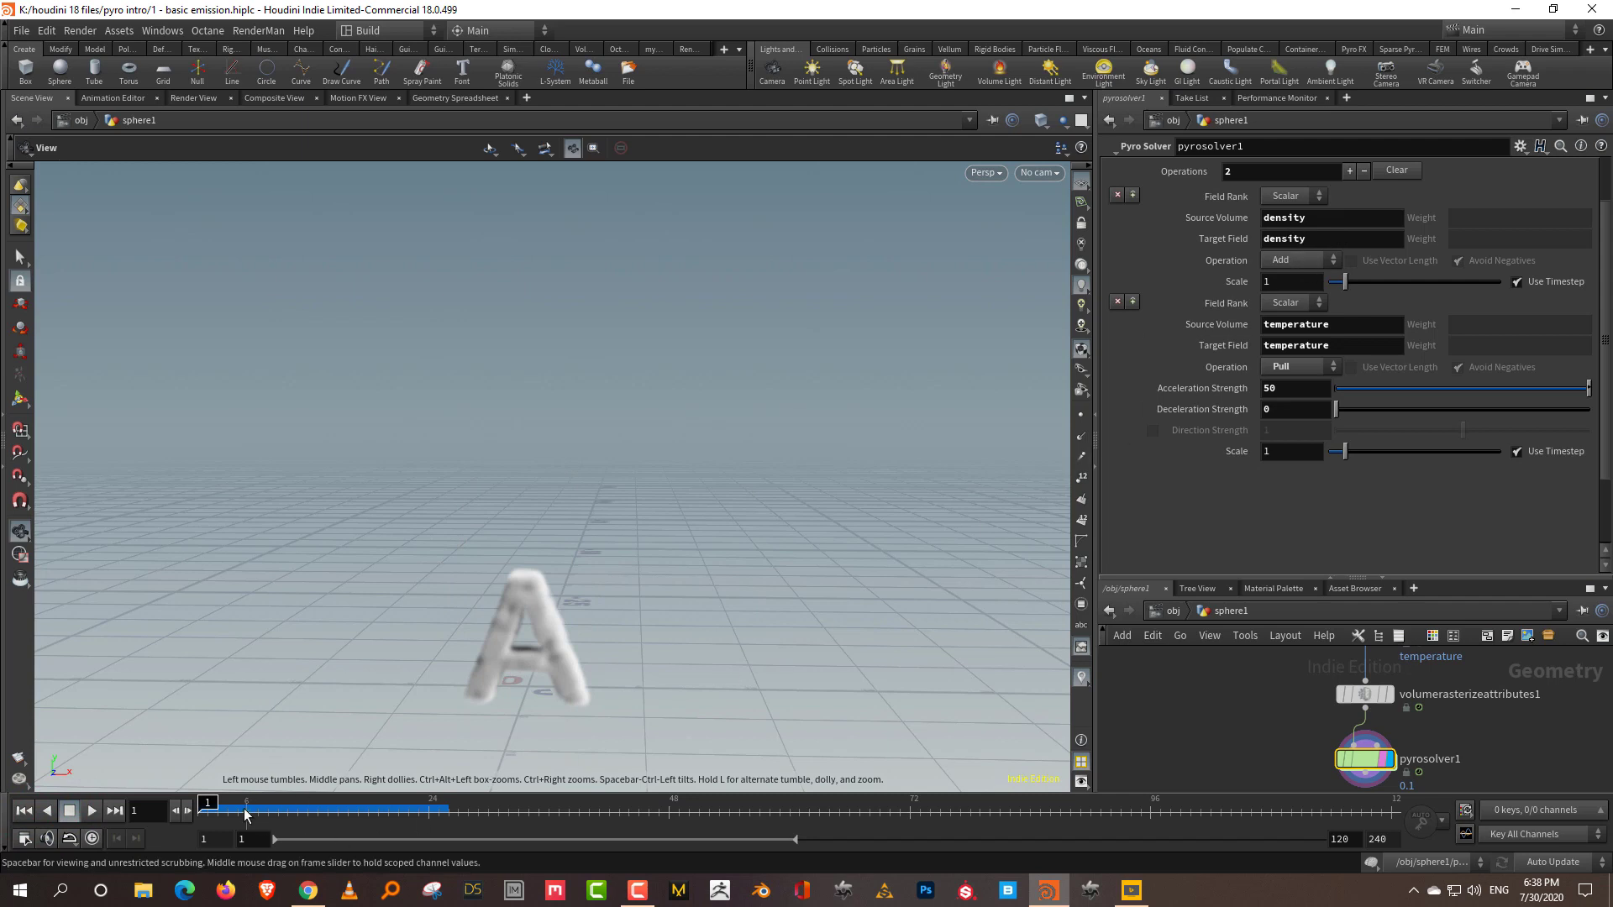
pyautogui.moveTo(245, 817); pyautogui.dragTo(378, 808)
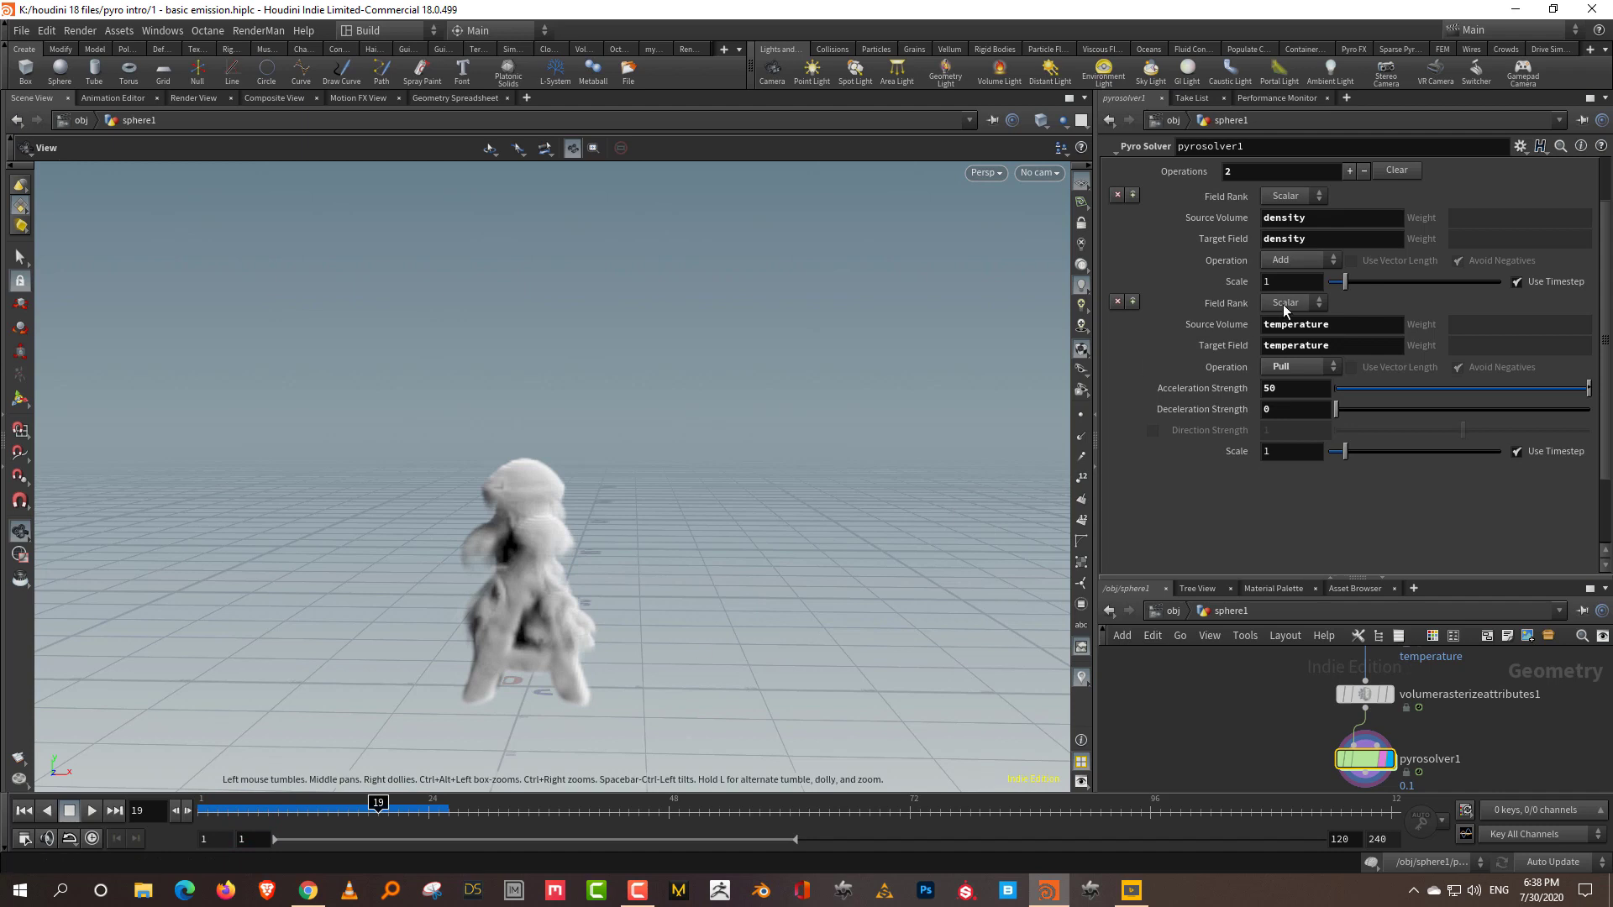
pyautogui.keyDown('alt'); pyautogui.click(1297, 284); pyautogui.keyUp('alt')
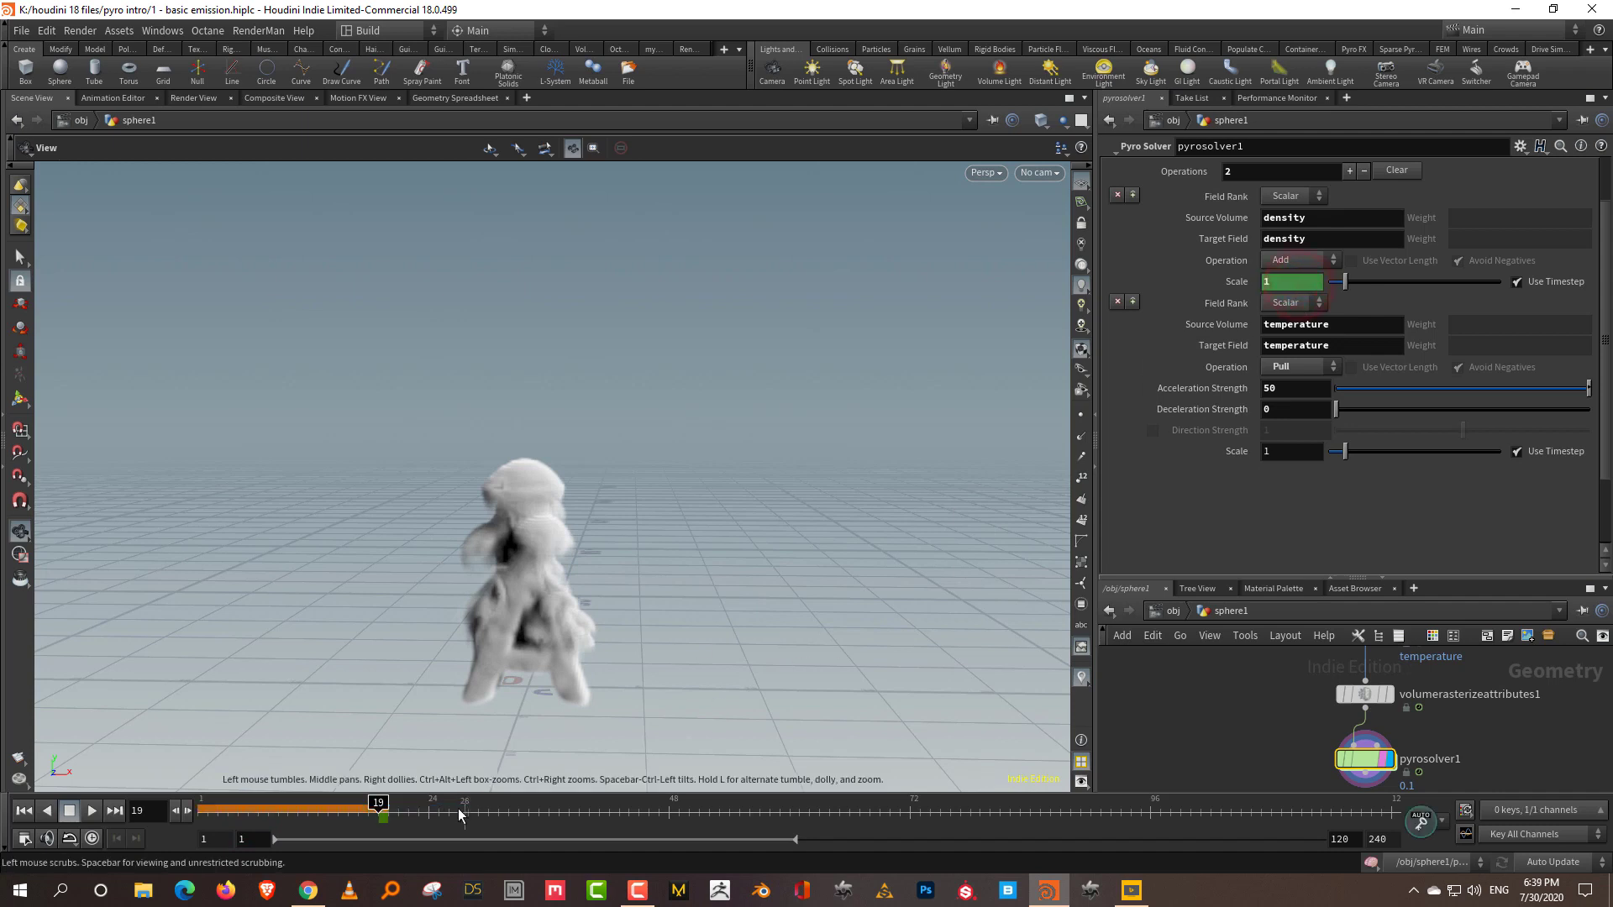
pyautogui.click(428, 807)
pyautogui.moveTo(429, 808); pyautogui.dragTo(467, 808)
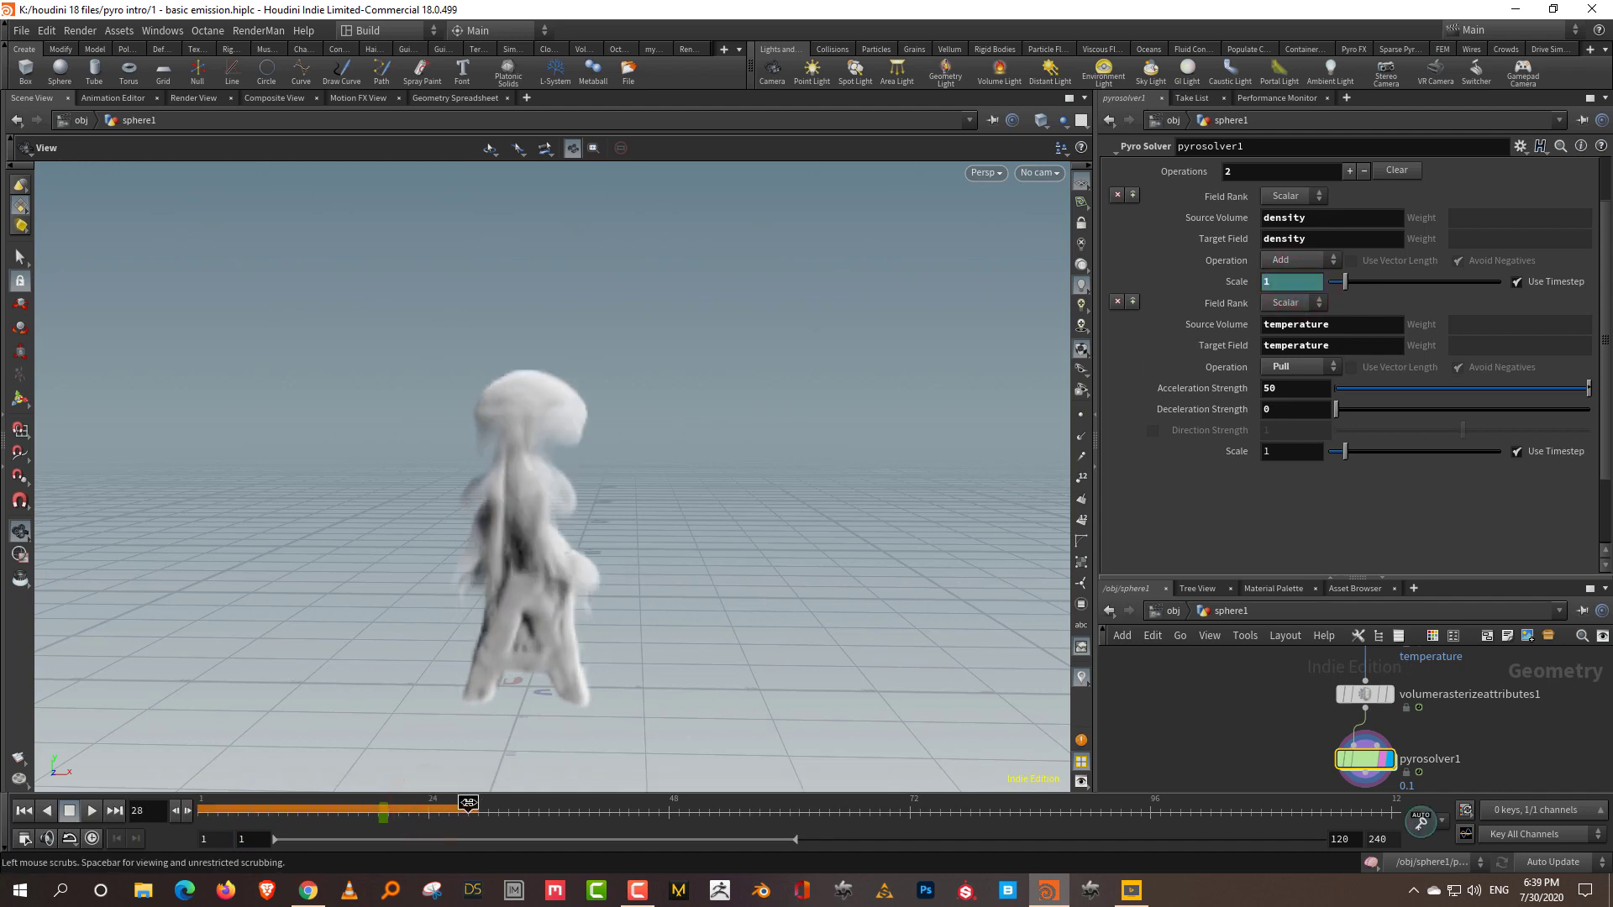
pyautogui.keyDown('alt'); pyautogui.click(1296, 284); pyautogui.keyUp('alt')
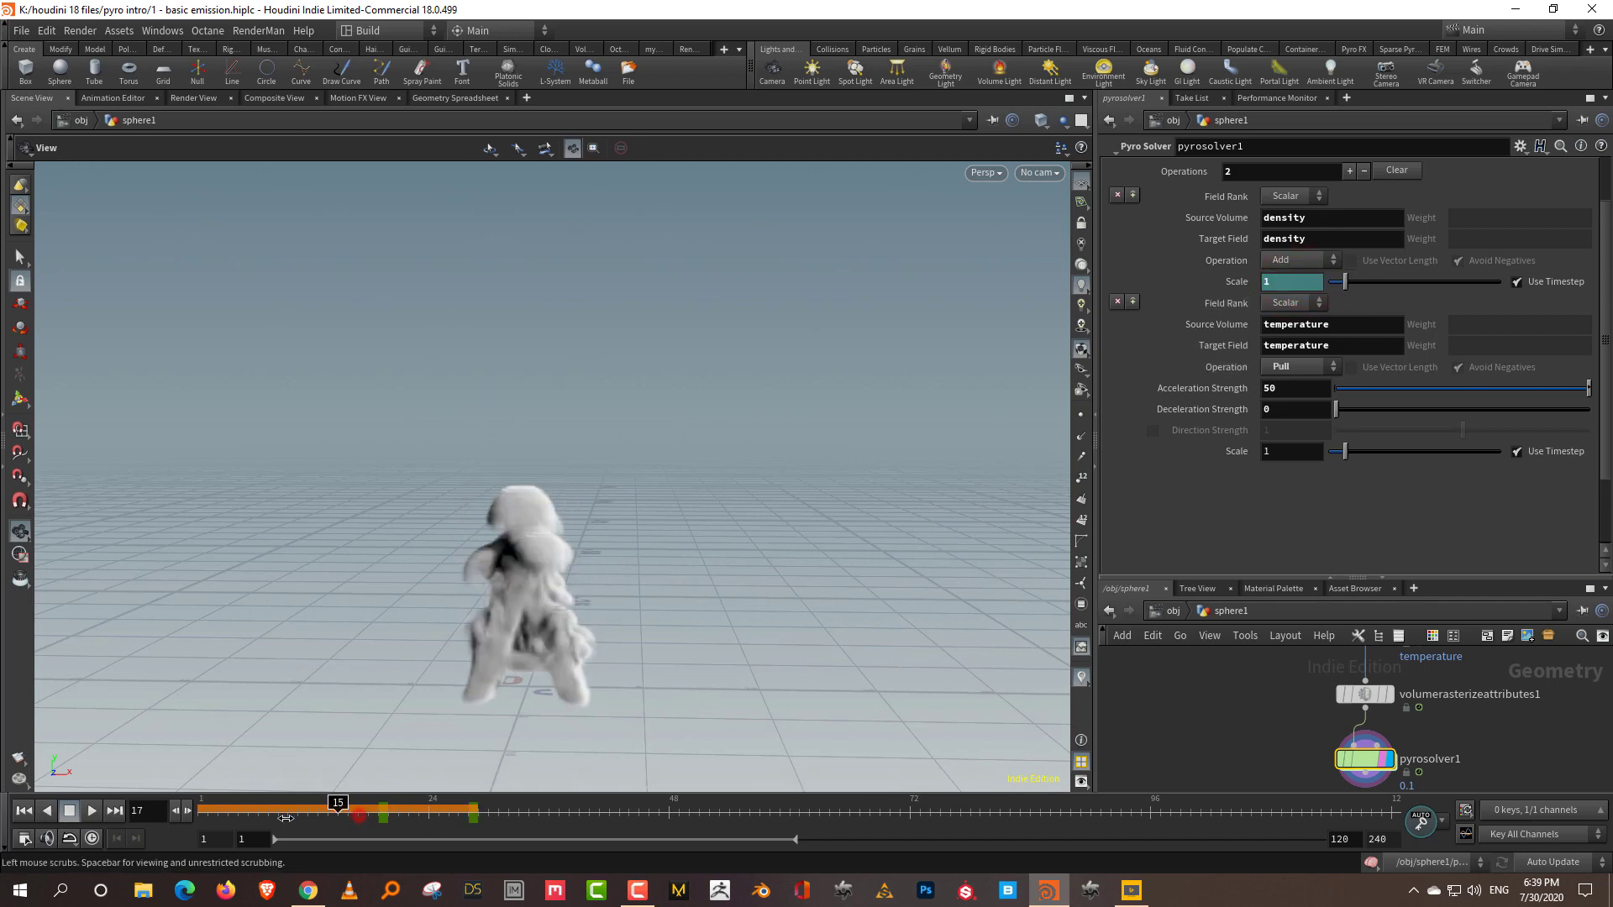
pyautogui.moveTo(361, 808); pyautogui.dragTo(218, 808)
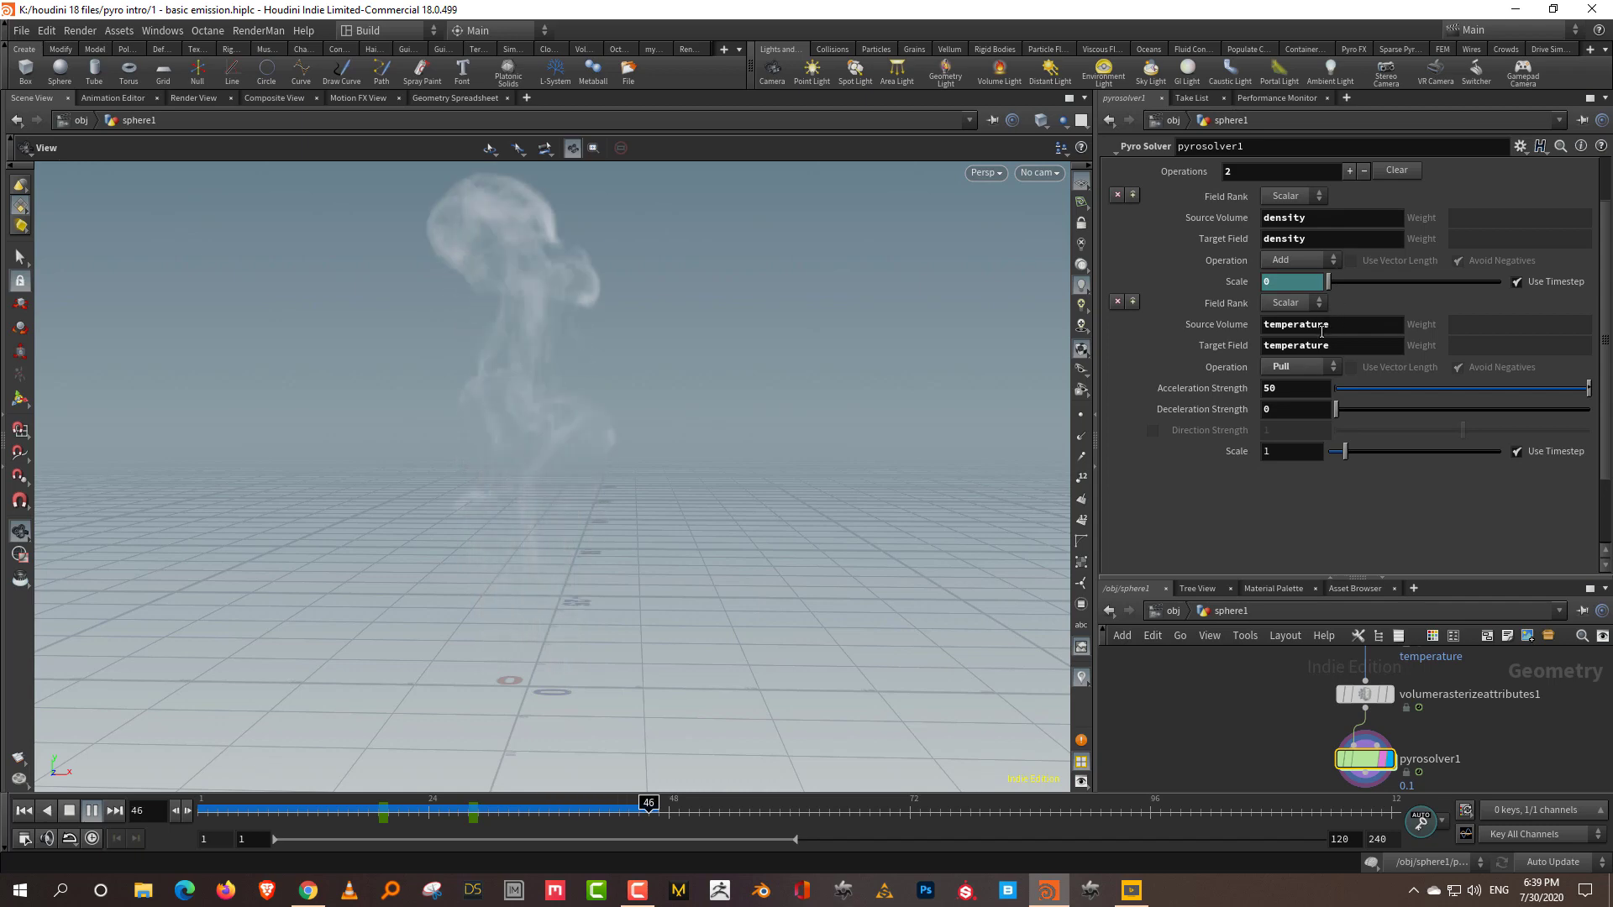
# Delete the density Scale channels and replay the simulation from frame 1
pyautogui.rightClick(1229, 282)
pyautogui.click(1304, 475)
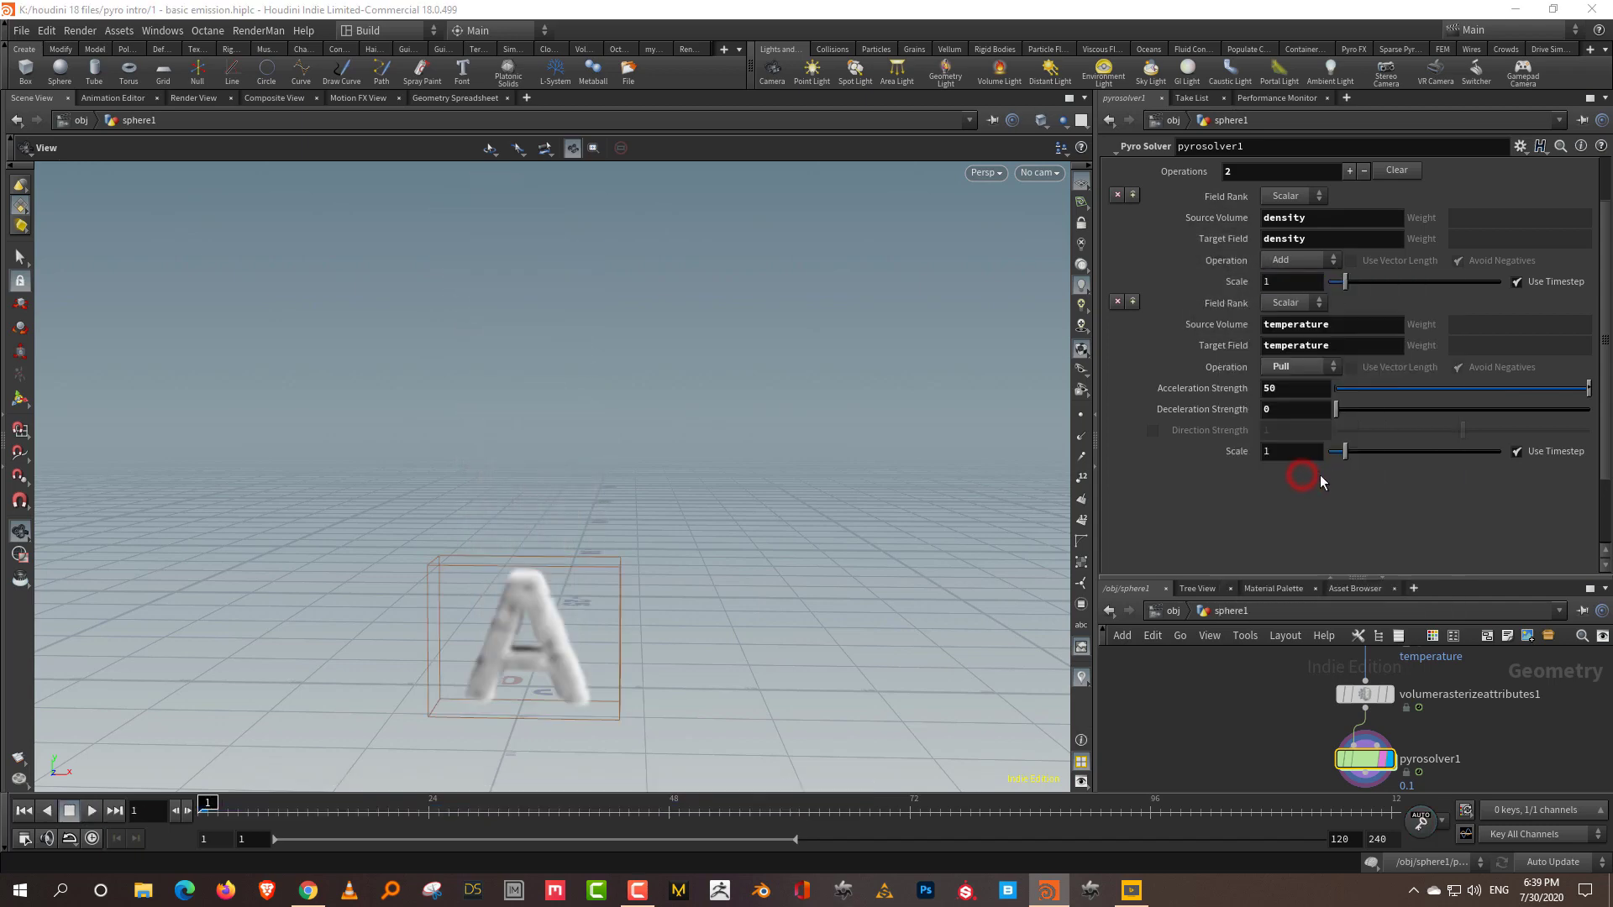
pyautogui.click(92, 810)
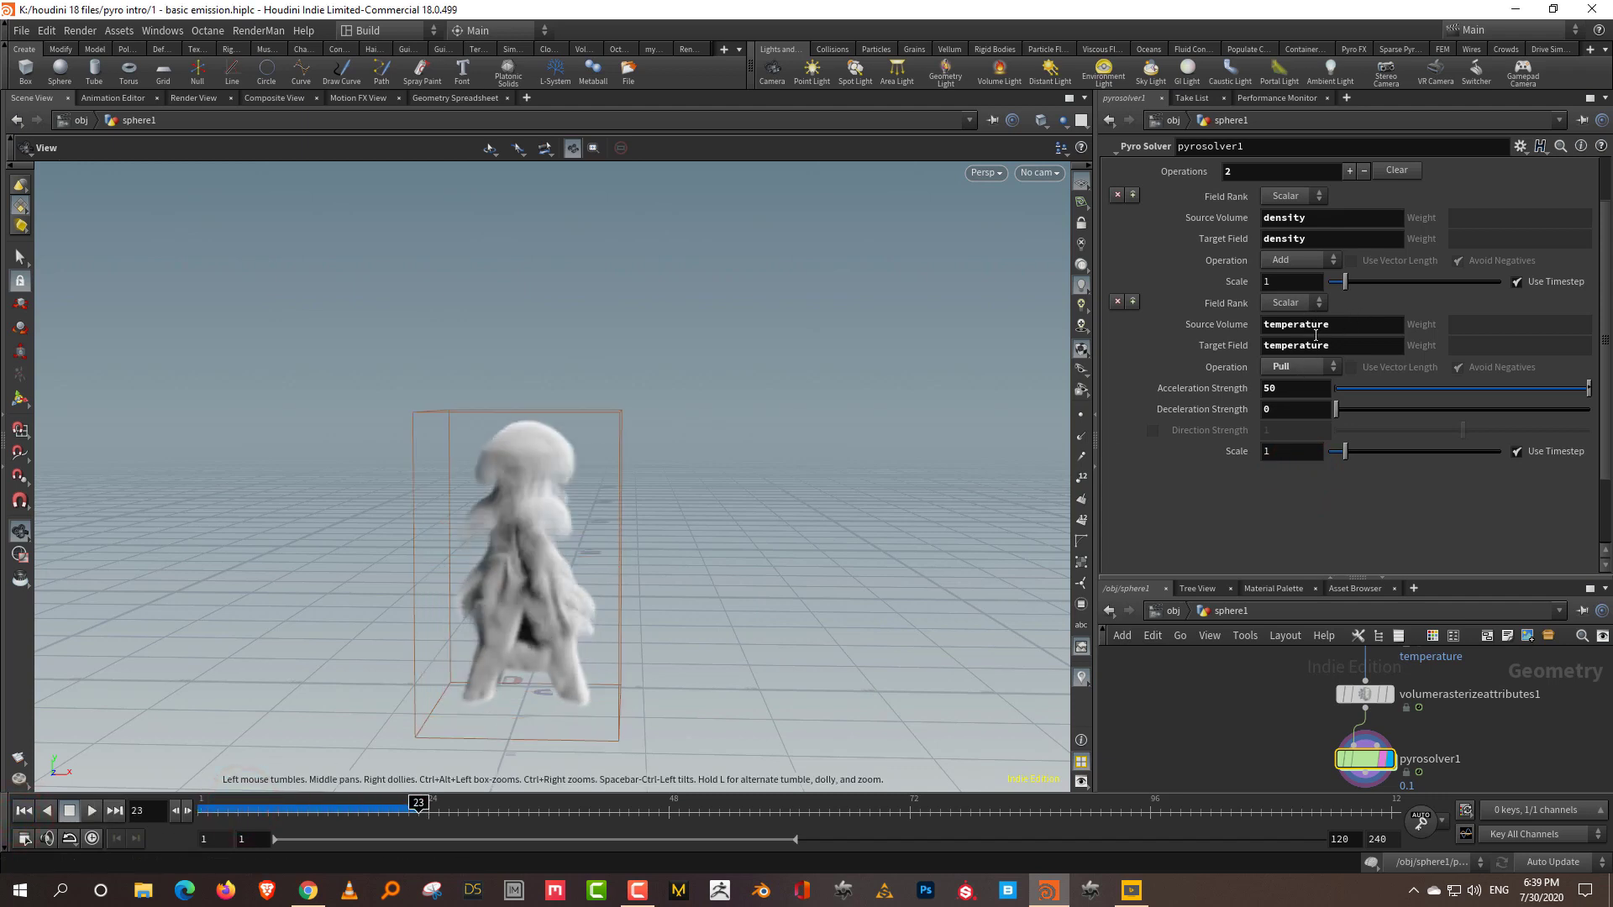
pyautogui.moveTo(203, 810); pyautogui.dragTo(498, 821)
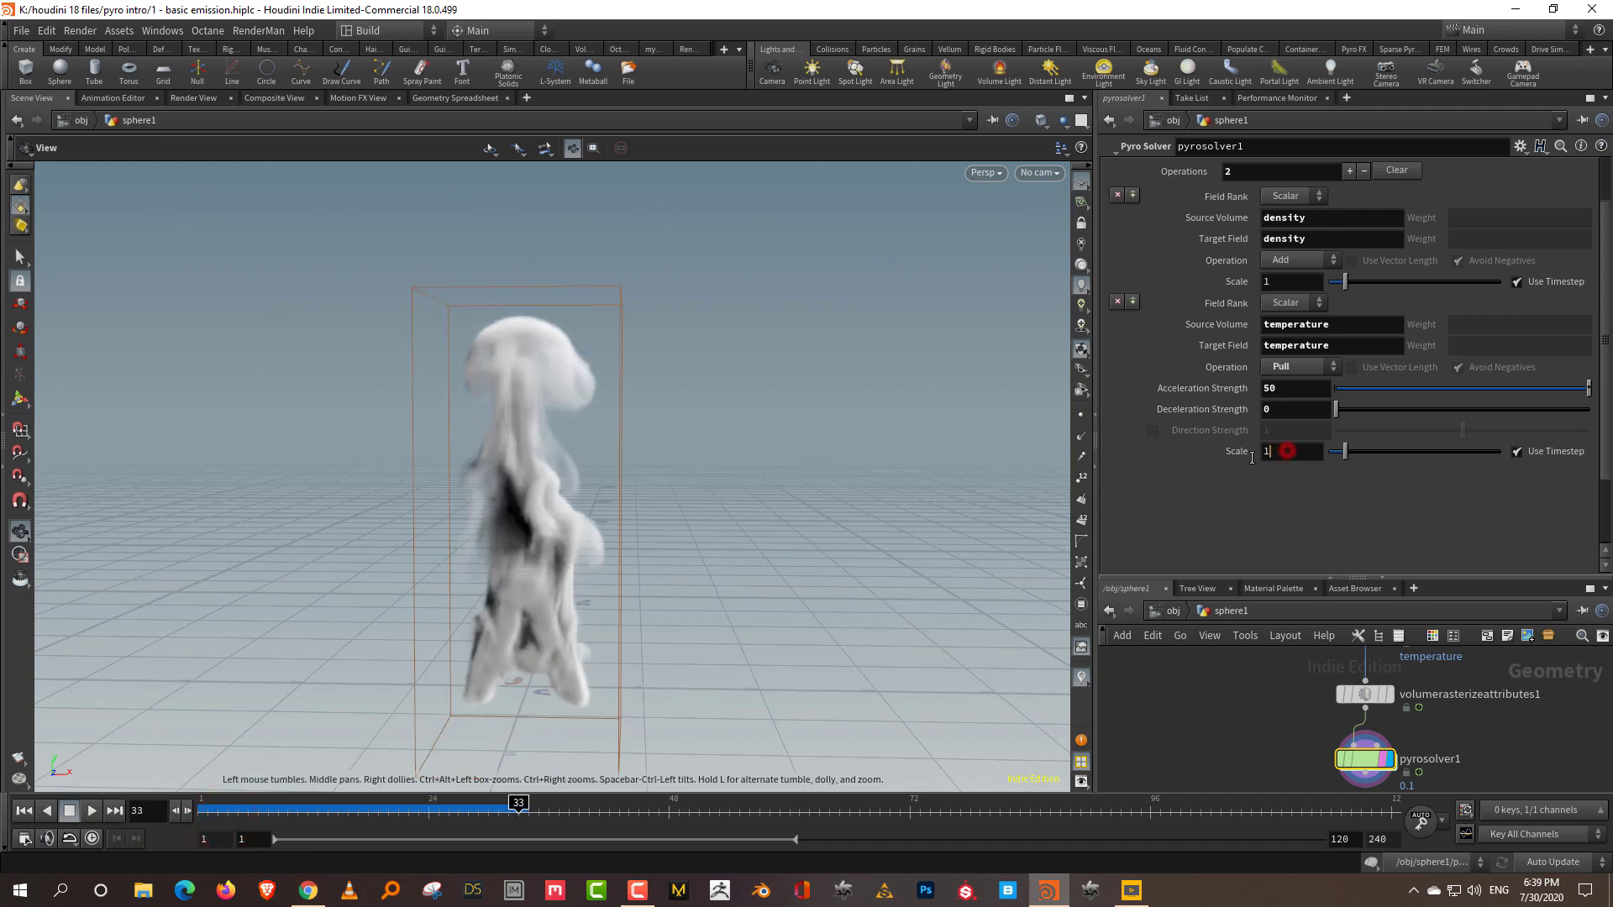
# Set the temperature Scale to 15 and play the simulation from frame 1
pyautogui.doubleClick(1285, 451)
pyautogui.write('5')
pyautogui.press('Return')
pyautogui.moveTo(267, 807); pyautogui.dragTo(90, 811)
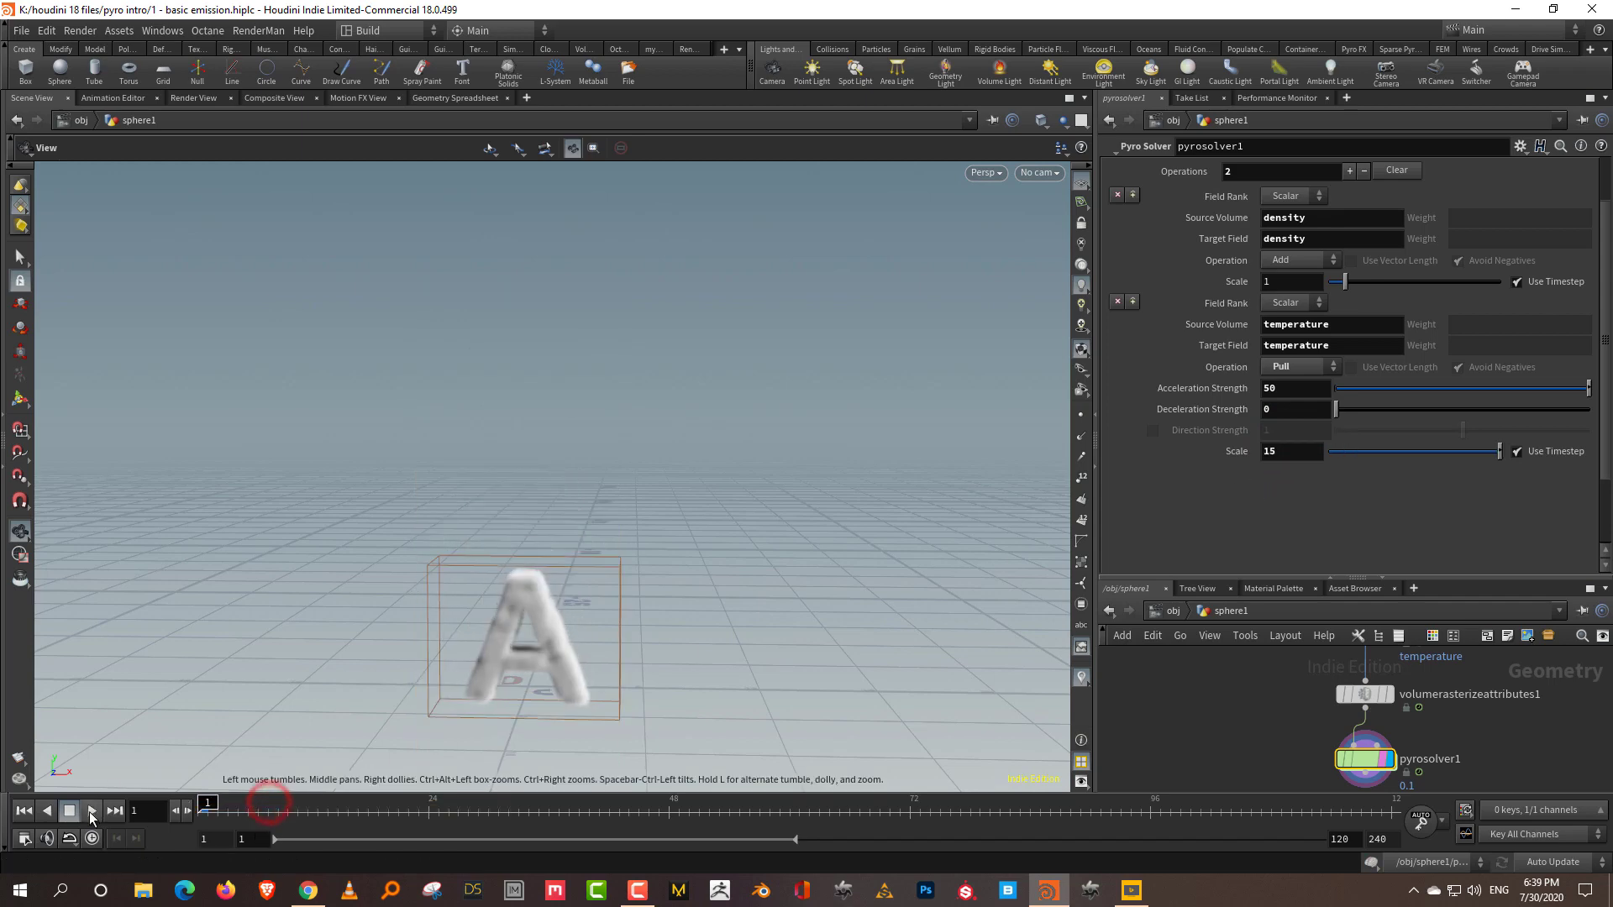
pyautogui.click(90, 811)
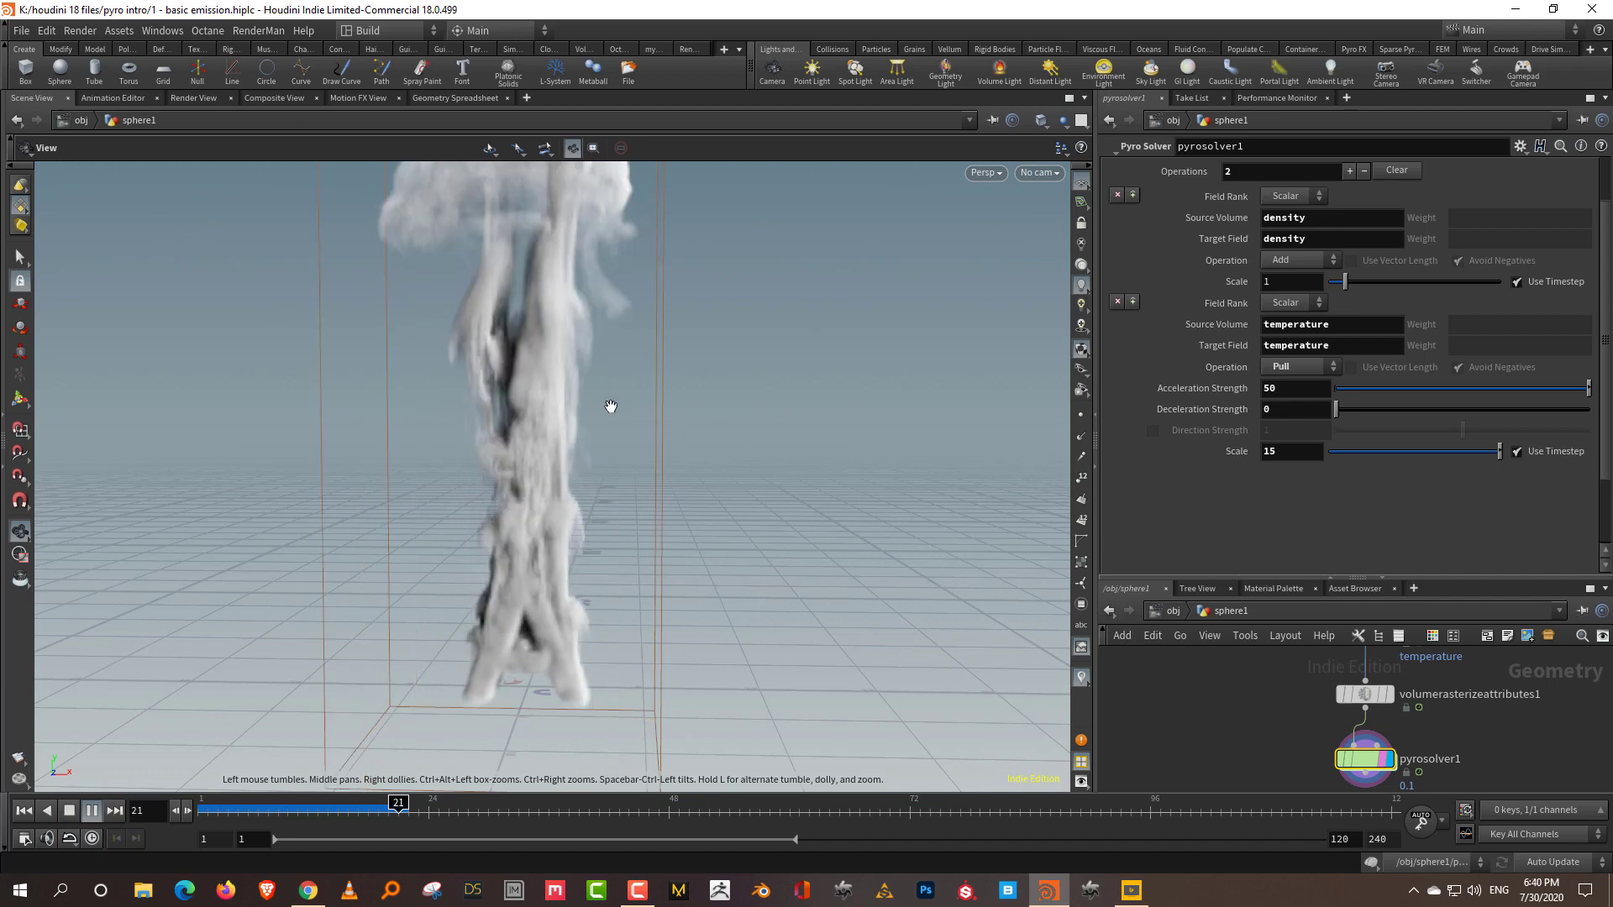
# Lower the temperature Scale to 0.39, replay, and rewind to frame 1
pyautogui.click(25, 815)
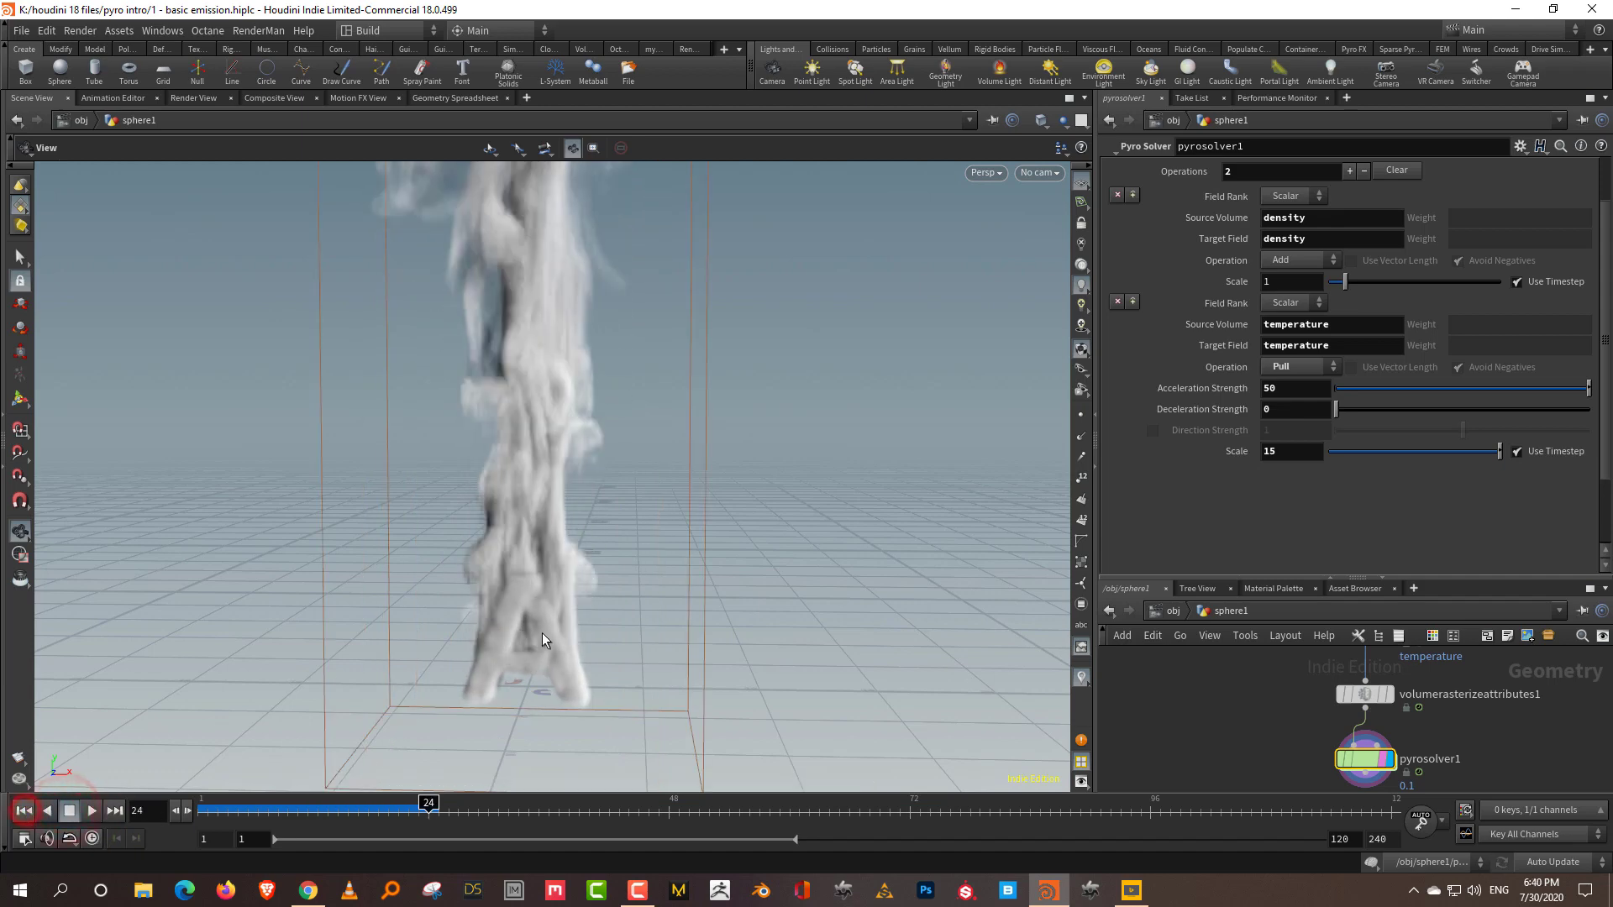
pyautogui.moveTo(1354, 452); pyautogui.dragTo(1365, 454)
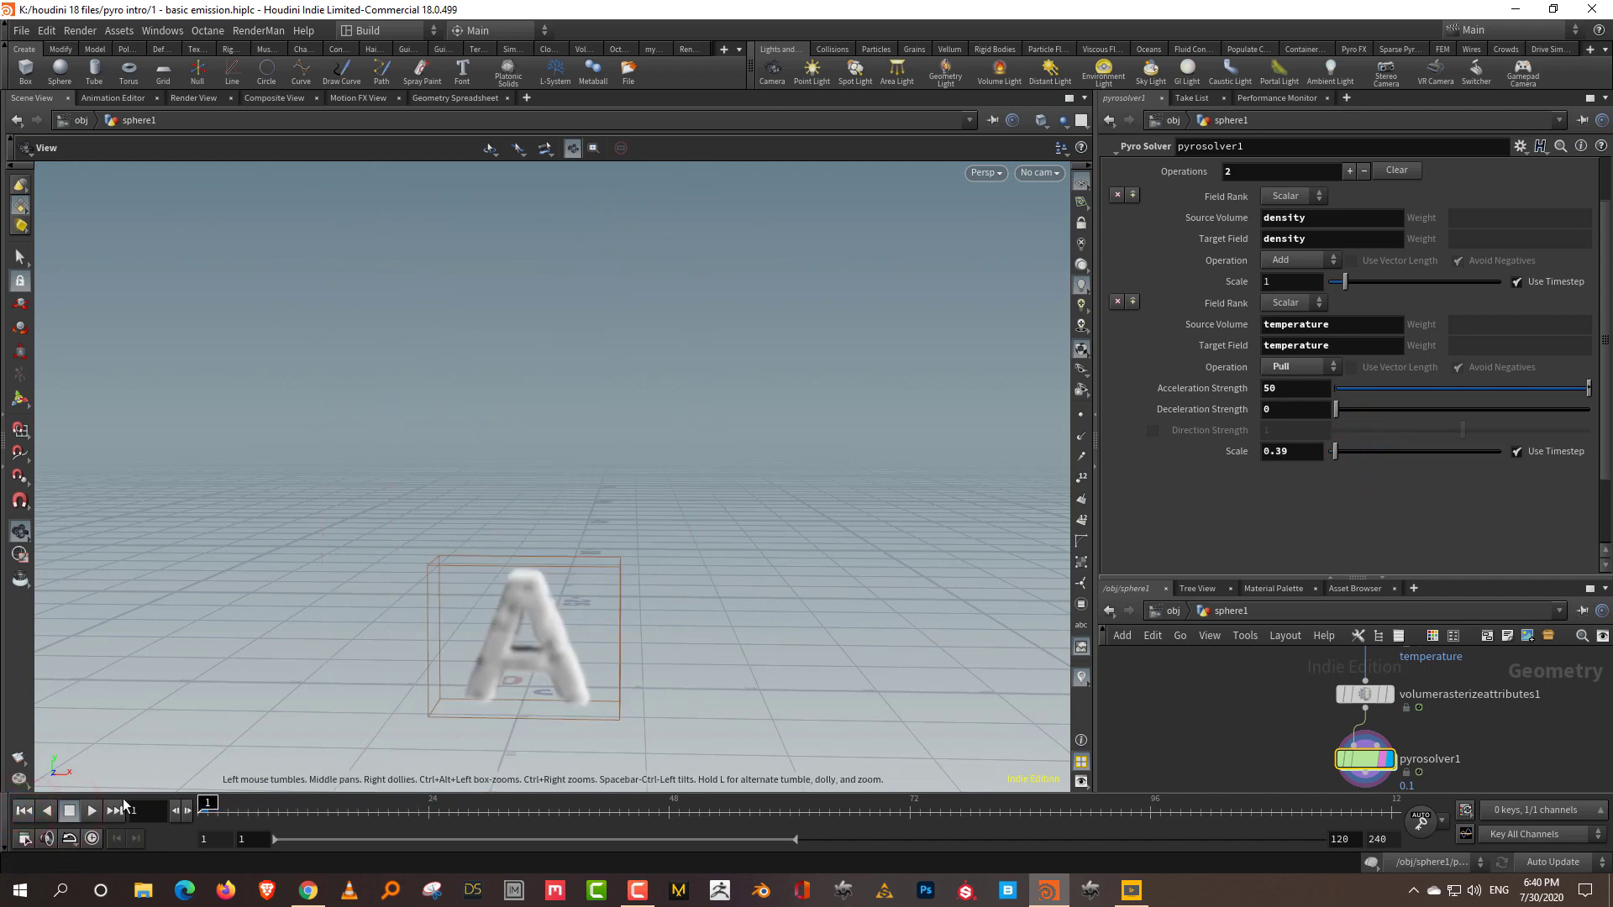
pyautogui.click(91, 811)
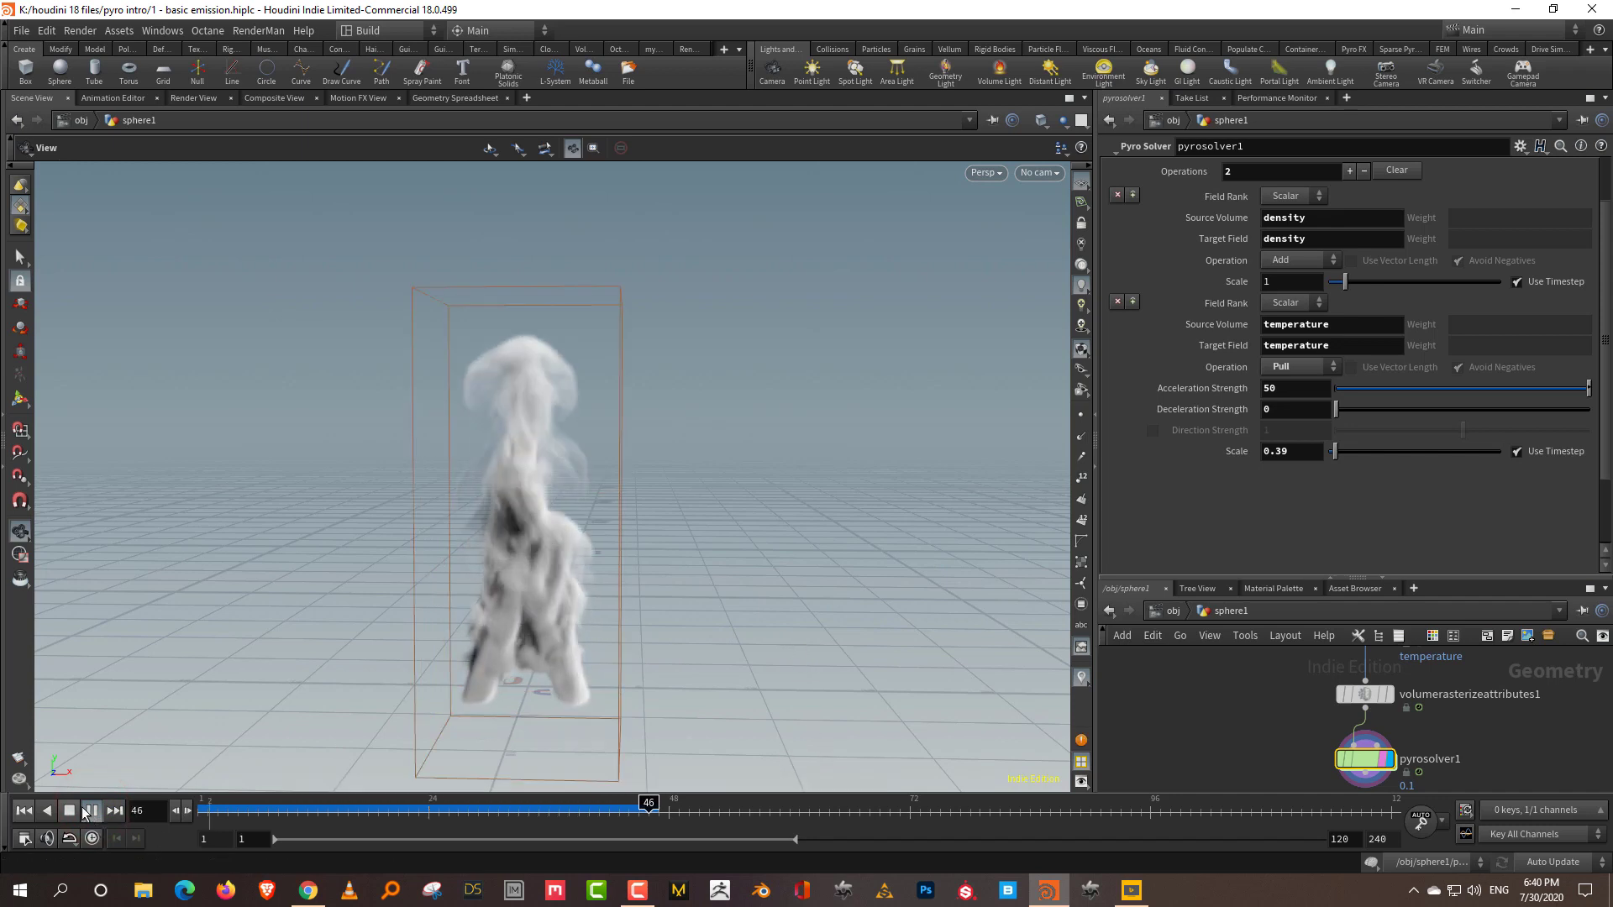
pyautogui.click(23, 810)
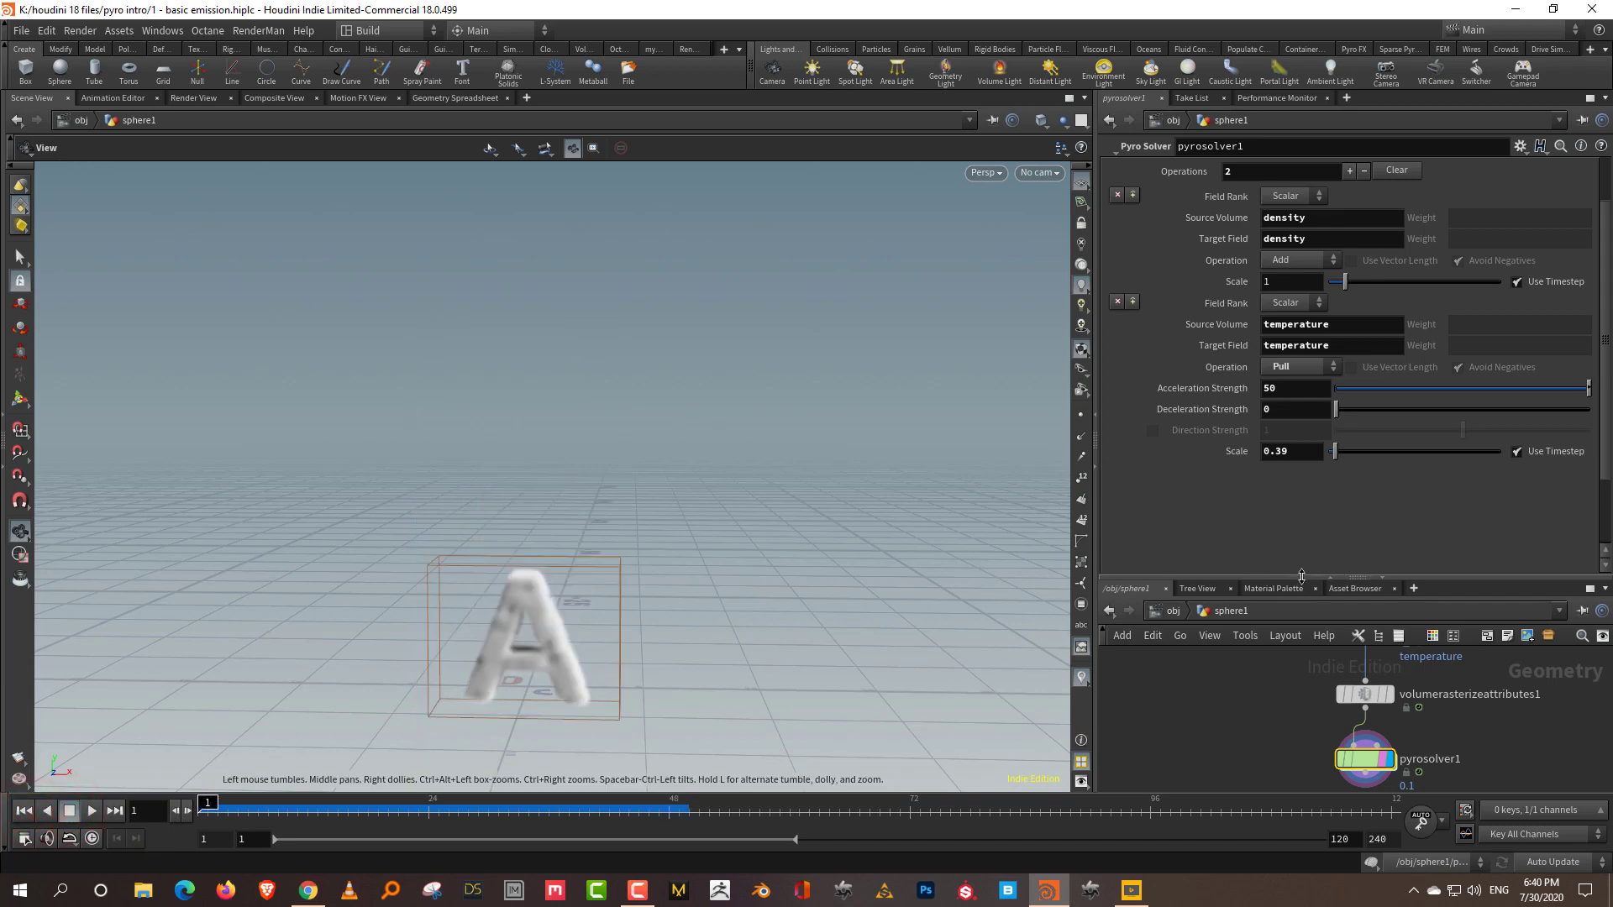
# Duplicate pyrosolver1 as pyrosolver2 with copy and paste
pyautogui.moveTo(1301, 577); pyautogui.dragTo(1301, 362)
pyautogui.moveTo(1321, 628); pyautogui.dragTo(1138, 643)
pyautogui.hotkey('ctrl', 'c')
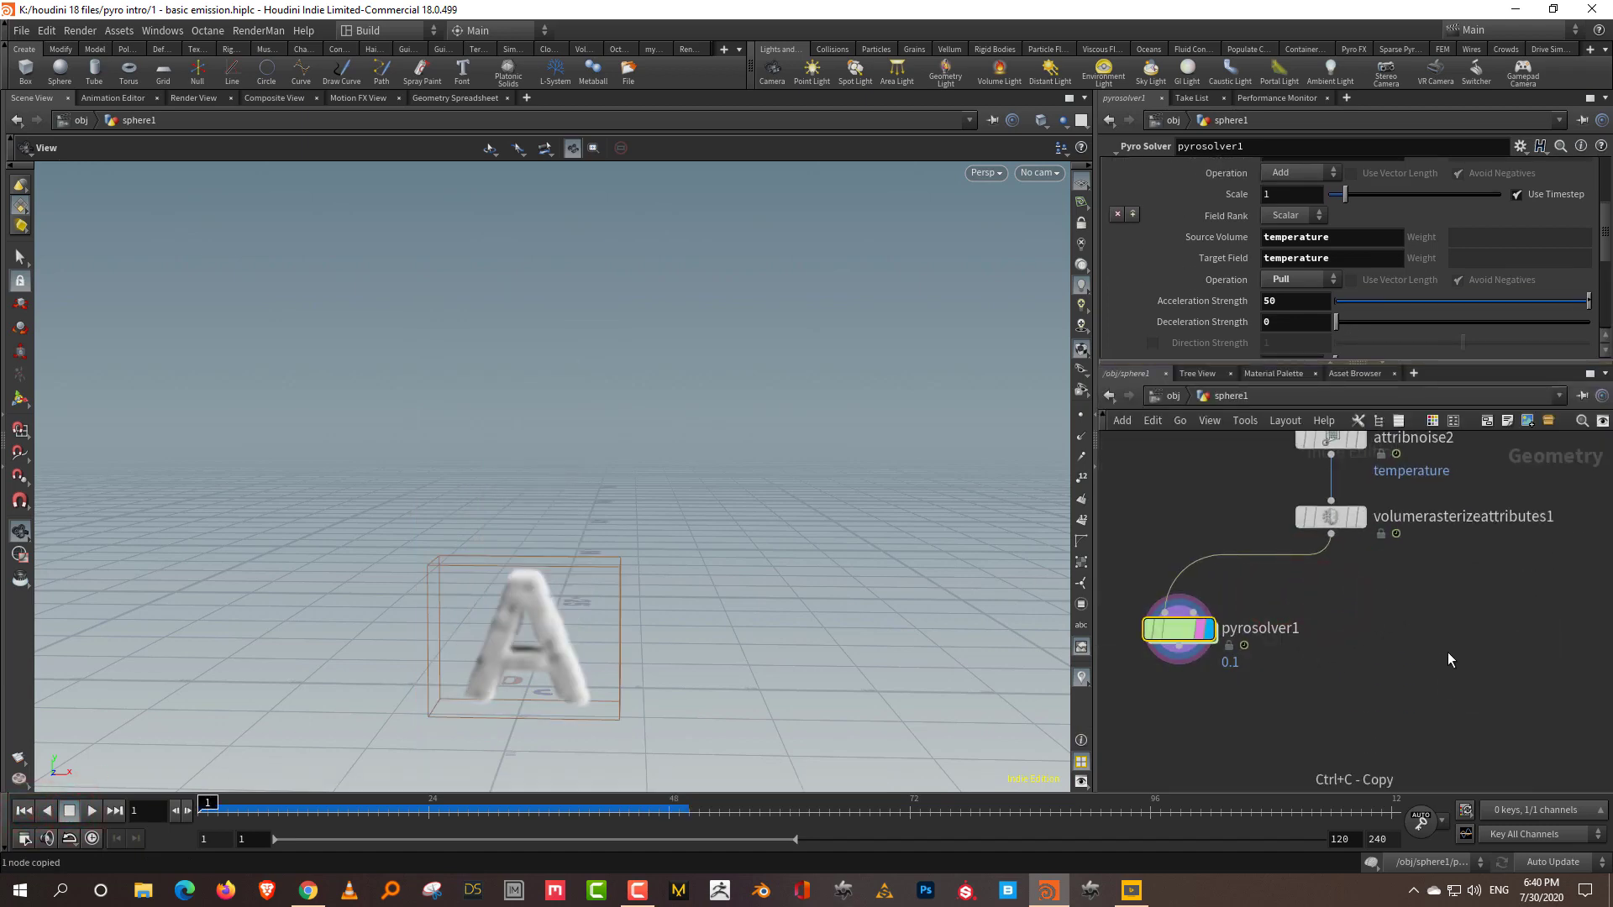
pyautogui.hotkey('ctrl', 'v')
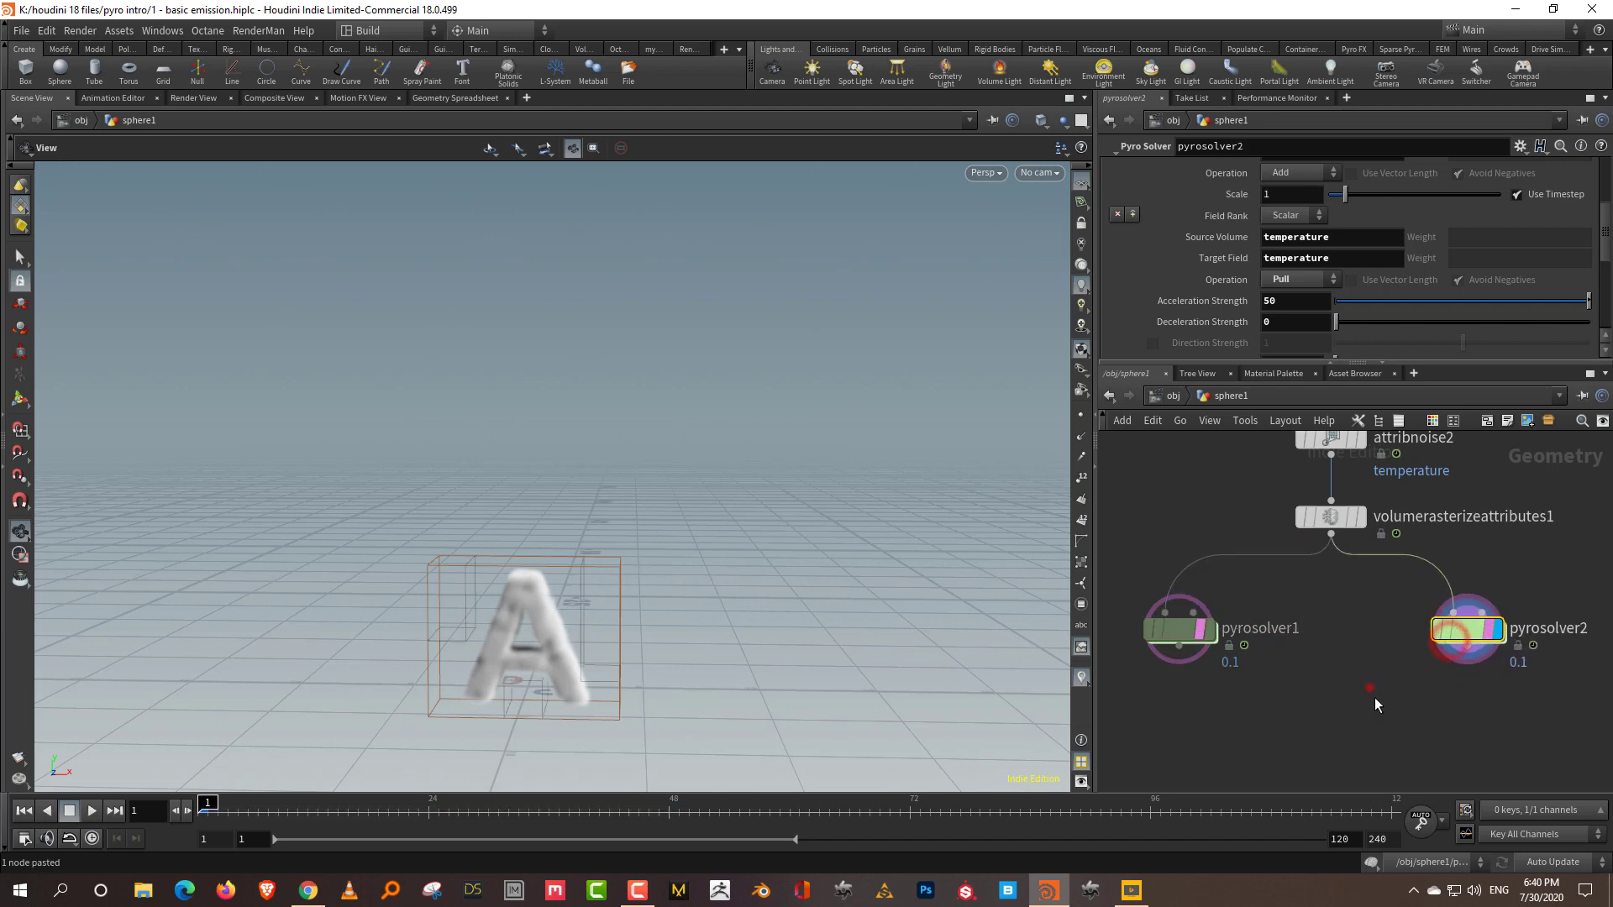
# Add a Transform below pyrosolver2, shifting the second A right to X 12.883
pyautogui.press('Tab')
pyautogui.write('tr')
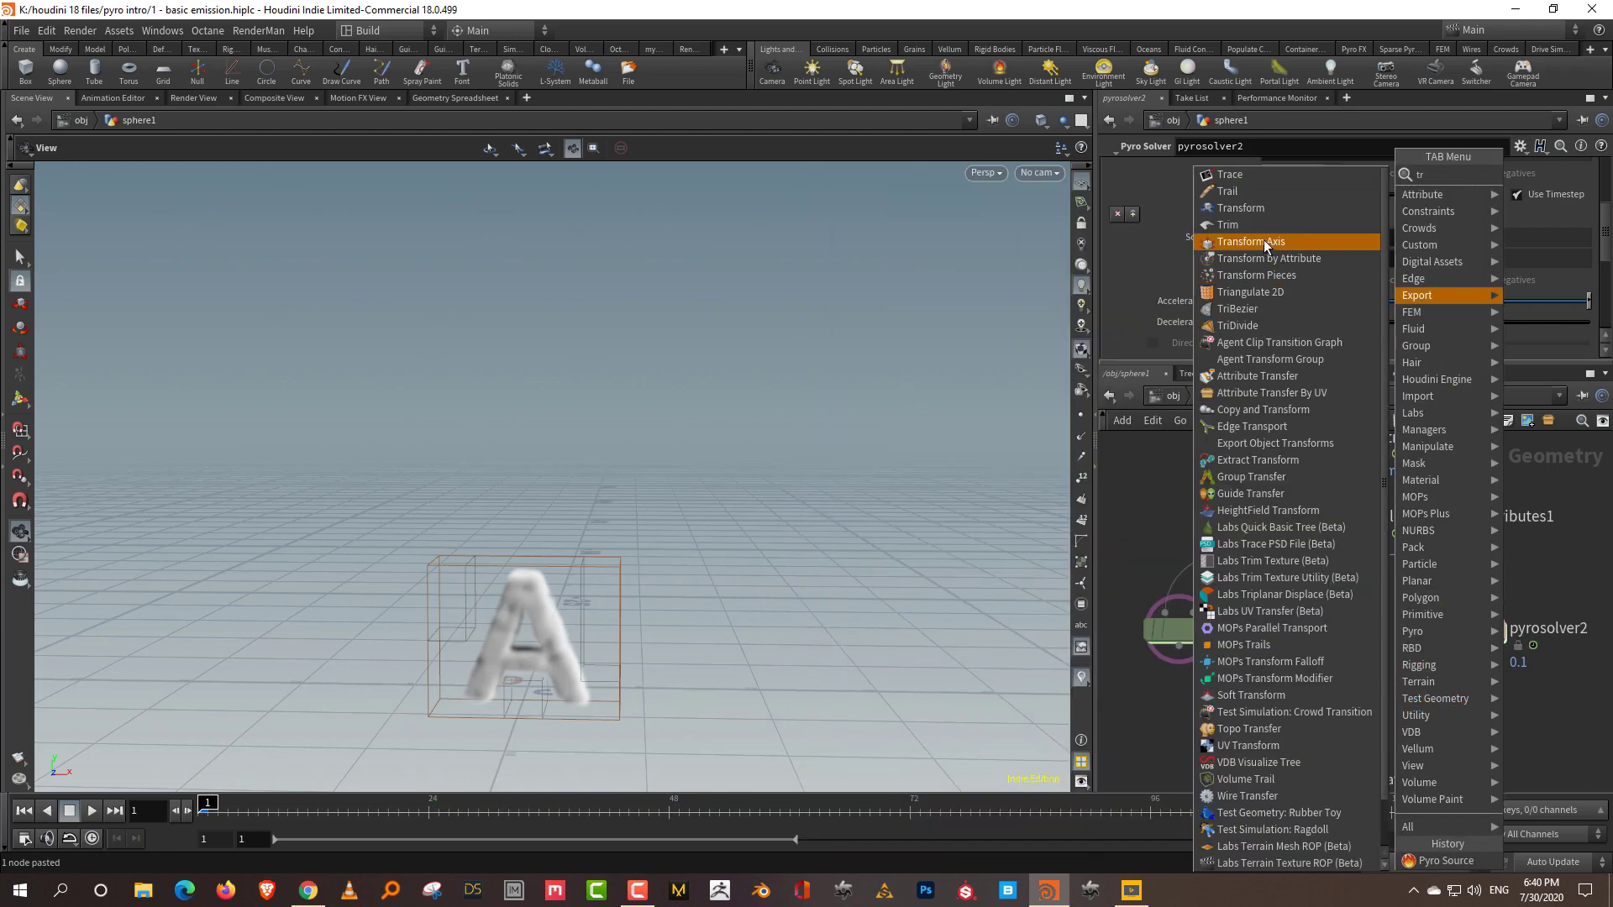
pyautogui.click(1242, 206)
pyautogui.click(1385, 771)
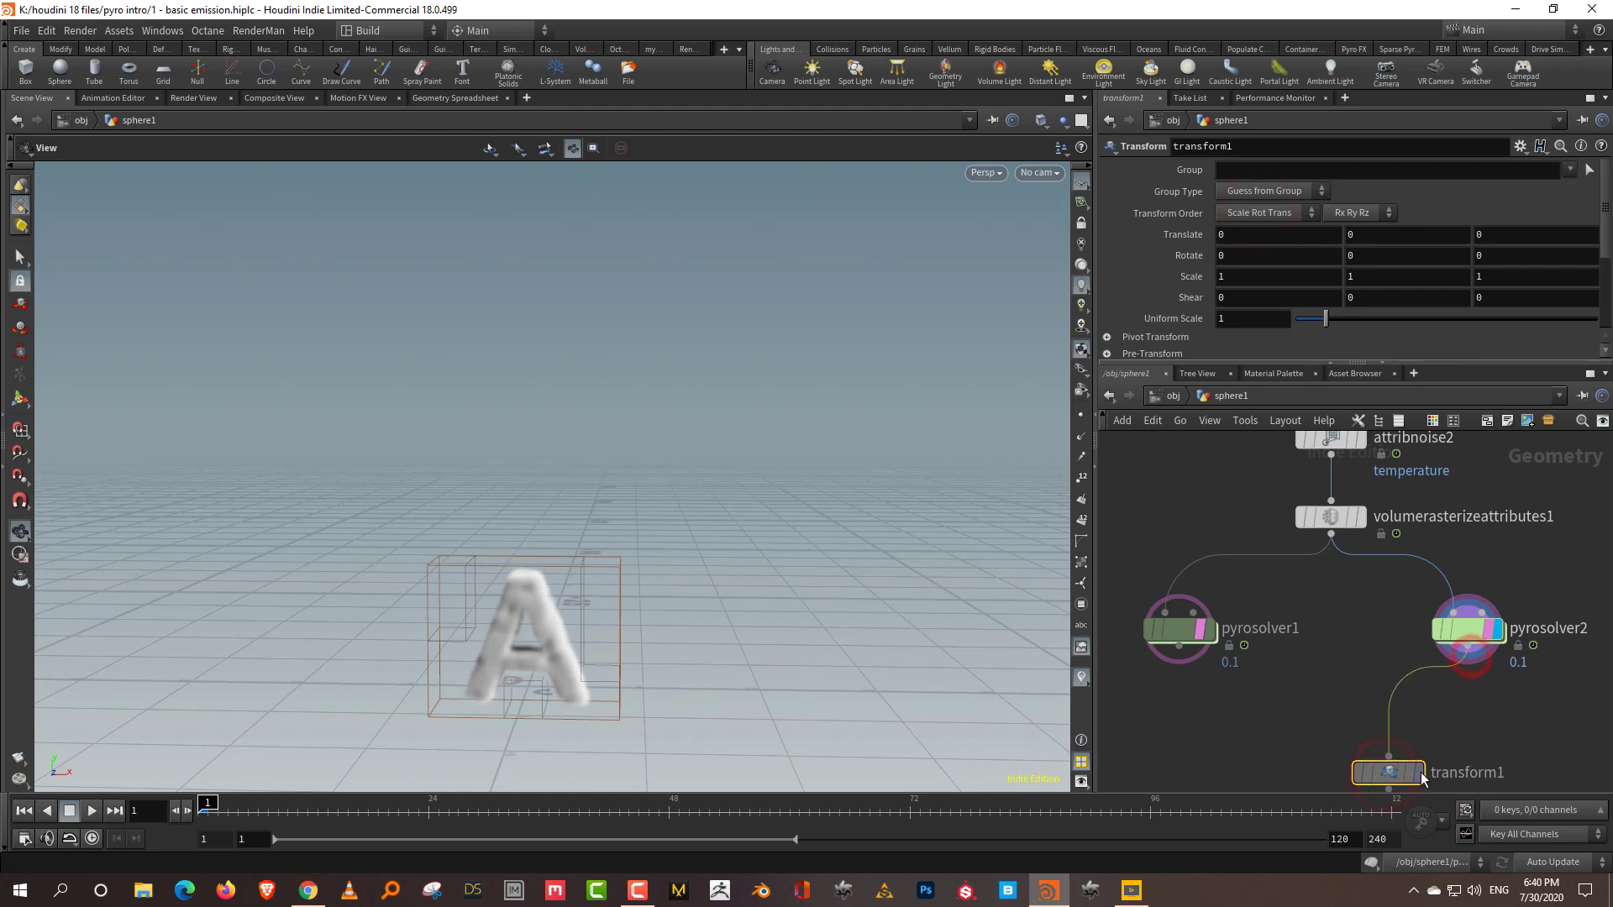
pyautogui.press('Return')
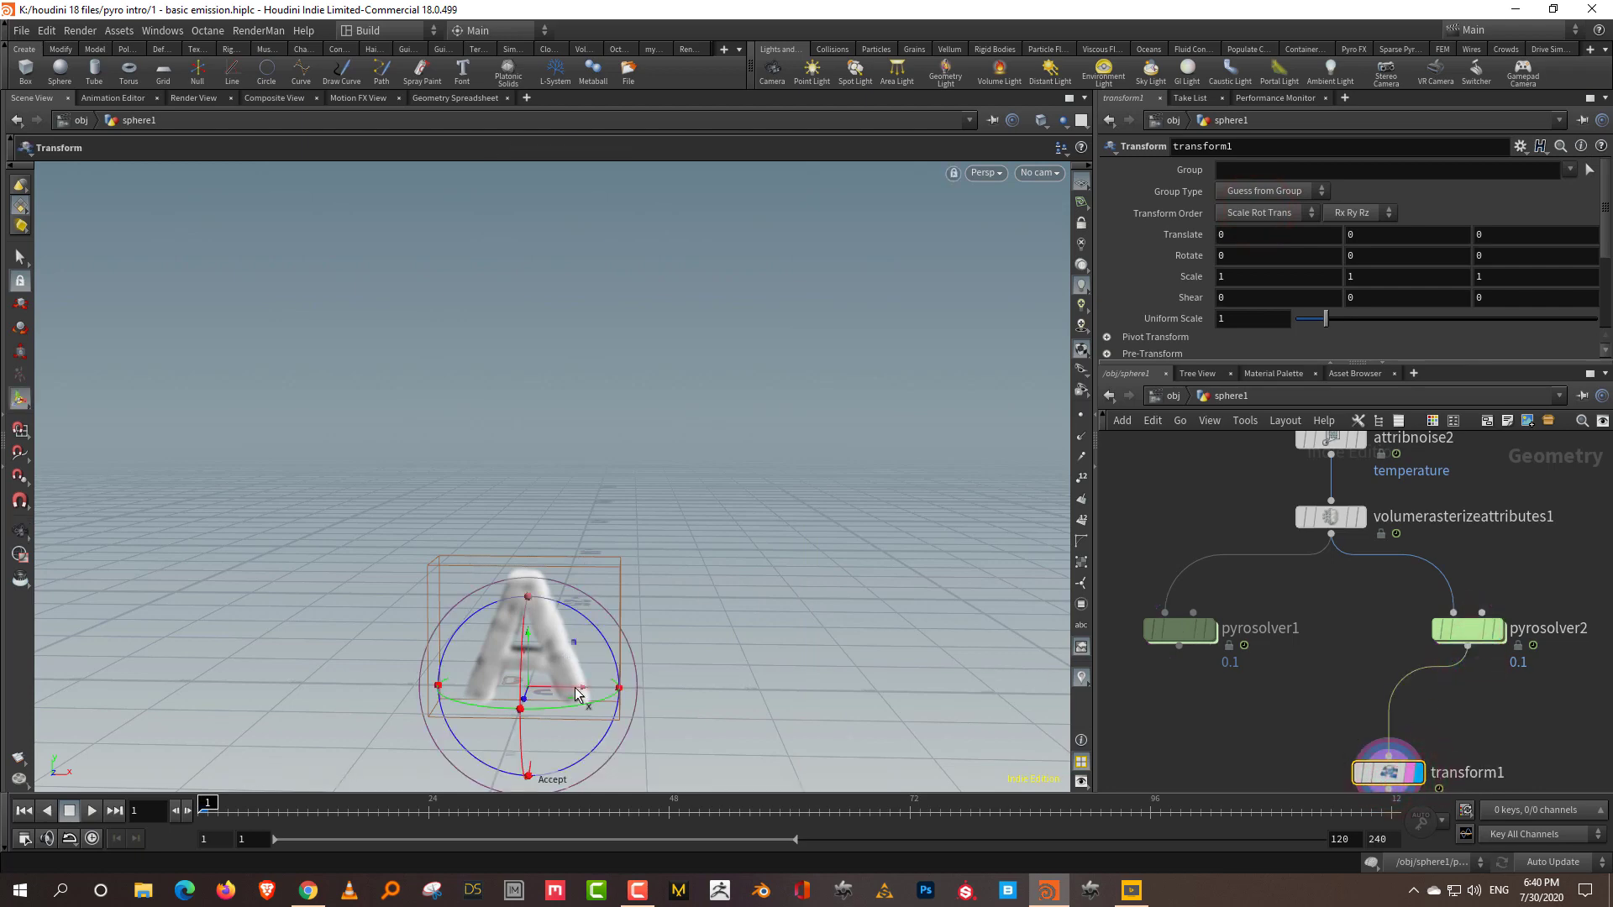
pyautogui.moveTo(578, 694); pyautogui.dragTo(882, 693)
pyautogui.moveTo(1280, 744); pyautogui.dragTo(1293, 682, button='middle')
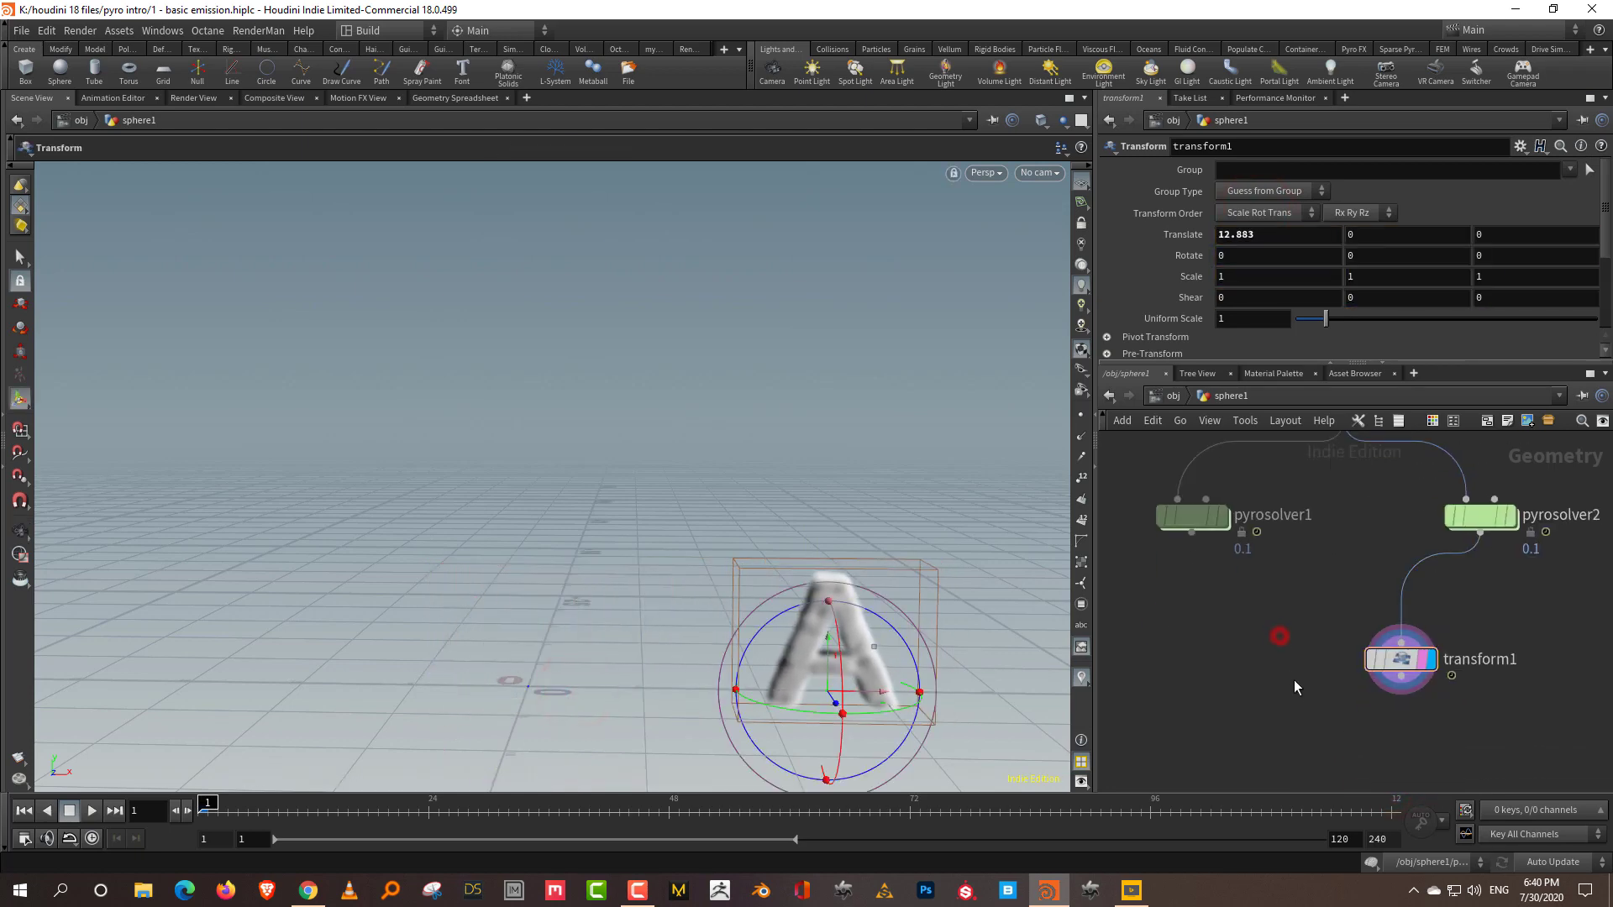
# Merge pyrosolver1 and transform1, display the merge, and select pyrosolver2
pyautogui.press('Tab')
pyautogui.write('merge')
pyautogui.press('Return')
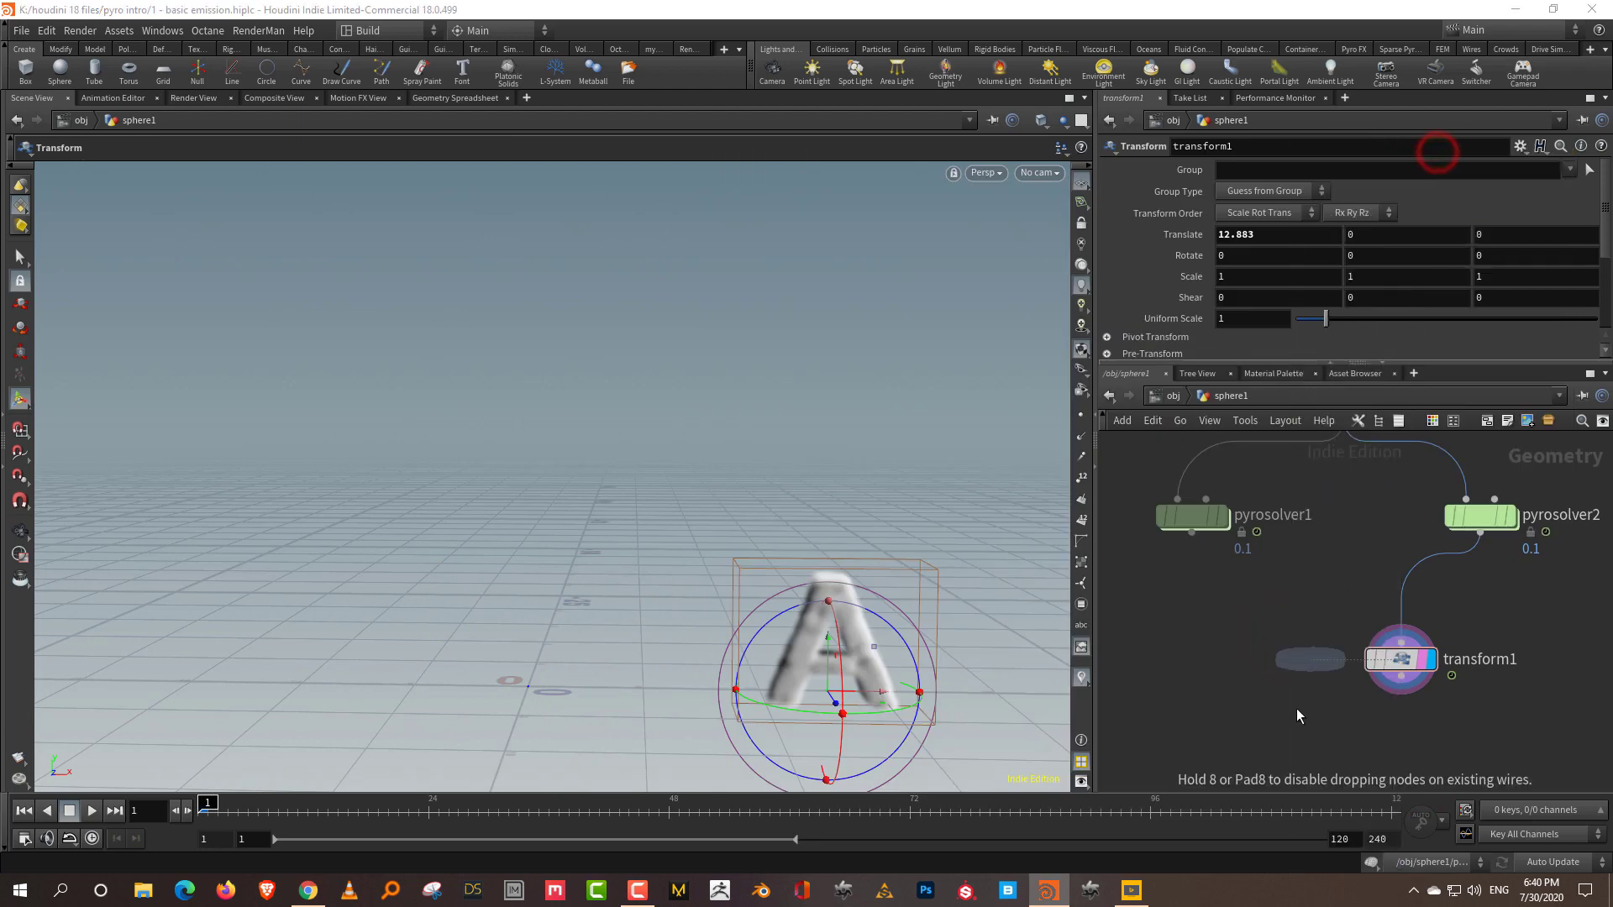
pyautogui.click(1285, 738)
pyautogui.click(1192, 529)
pyautogui.click(1280, 723)
pyautogui.click(1401, 675)
pyautogui.click(1281, 723)
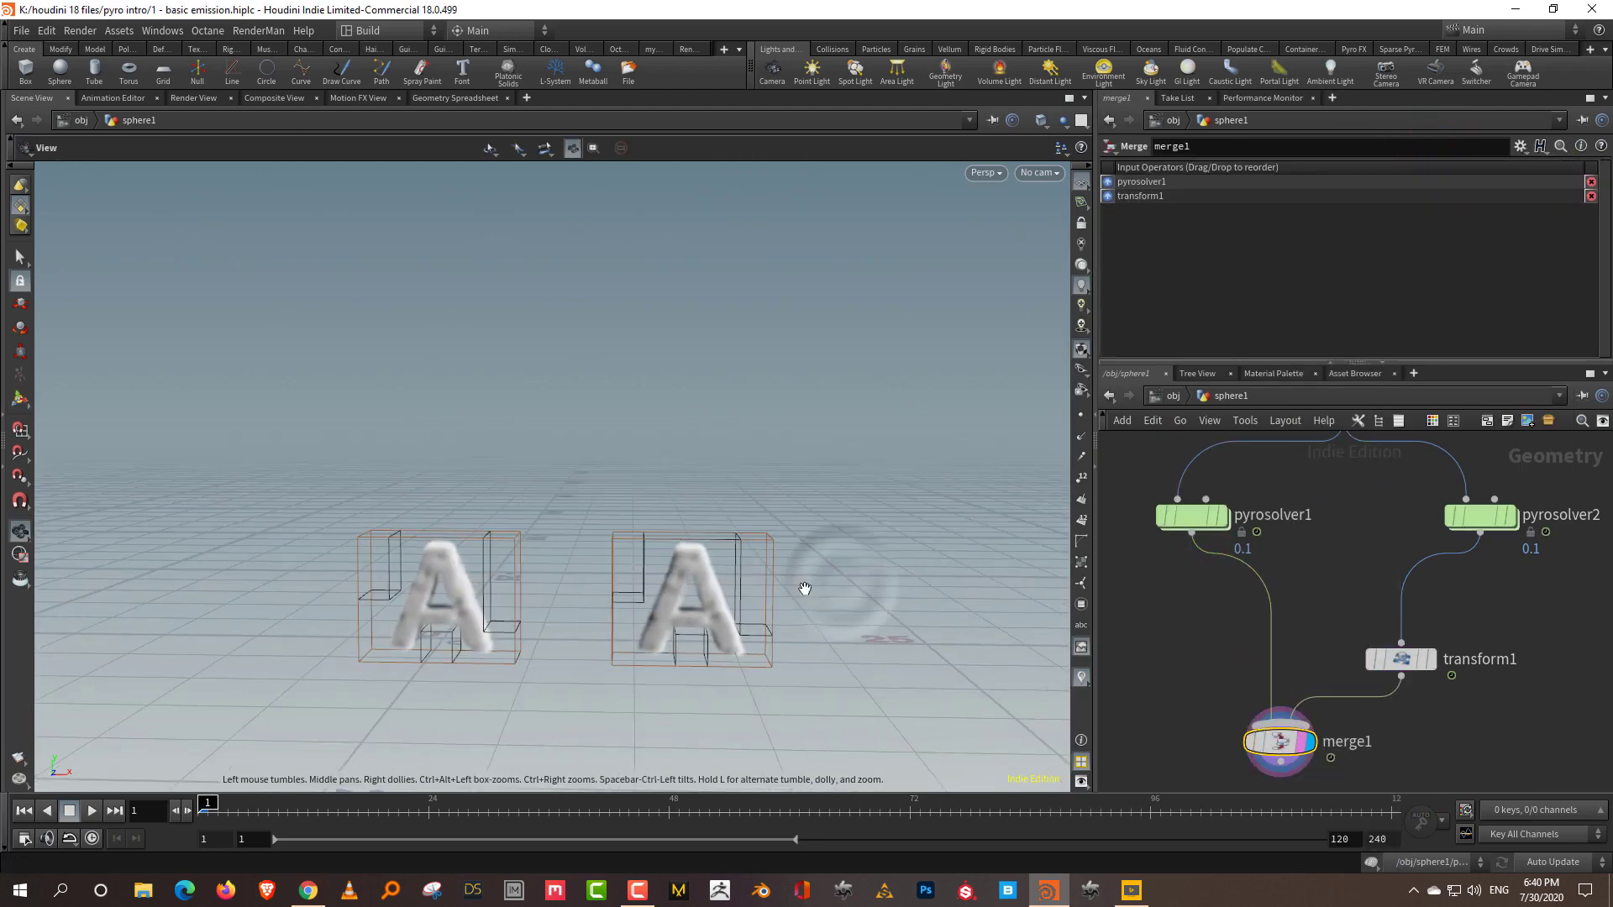
pyautogui.moveTo(1357, 555); pyautogui.dragTo(1494, 504)
pyautogui.moveTo(1444, 362); pyautogui.dragTo(1449, 466)
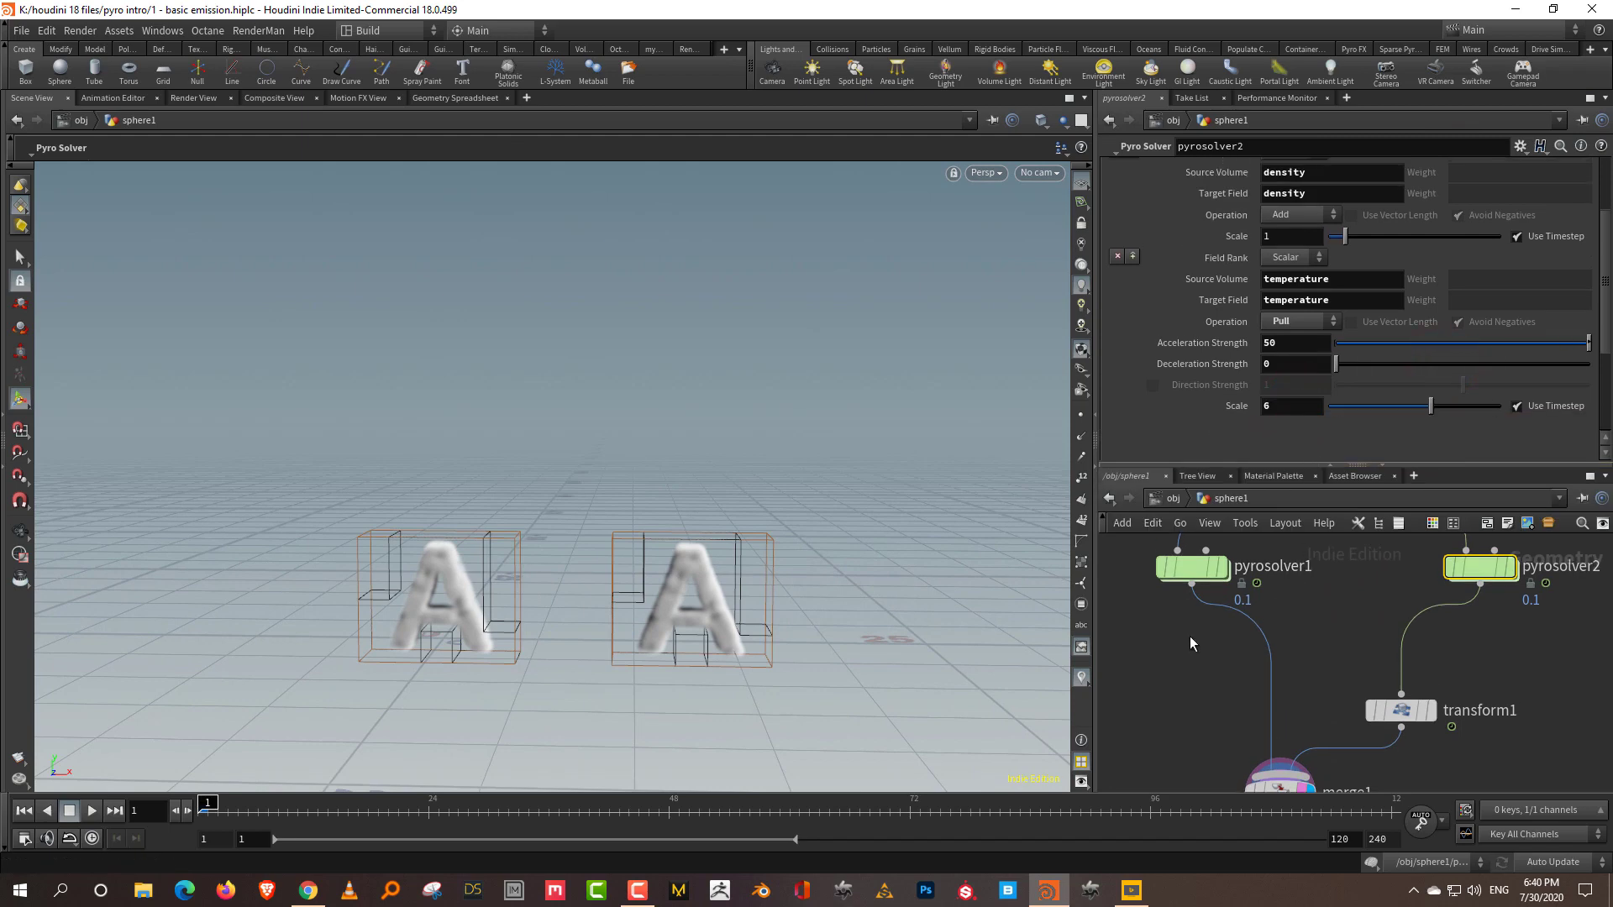
# Check pyrosolver1's temperature Scale, then play merge1 to compare both plumes
pyautogui.moveTo(1121, 618); pyautogui.dragTo(1190, 579)
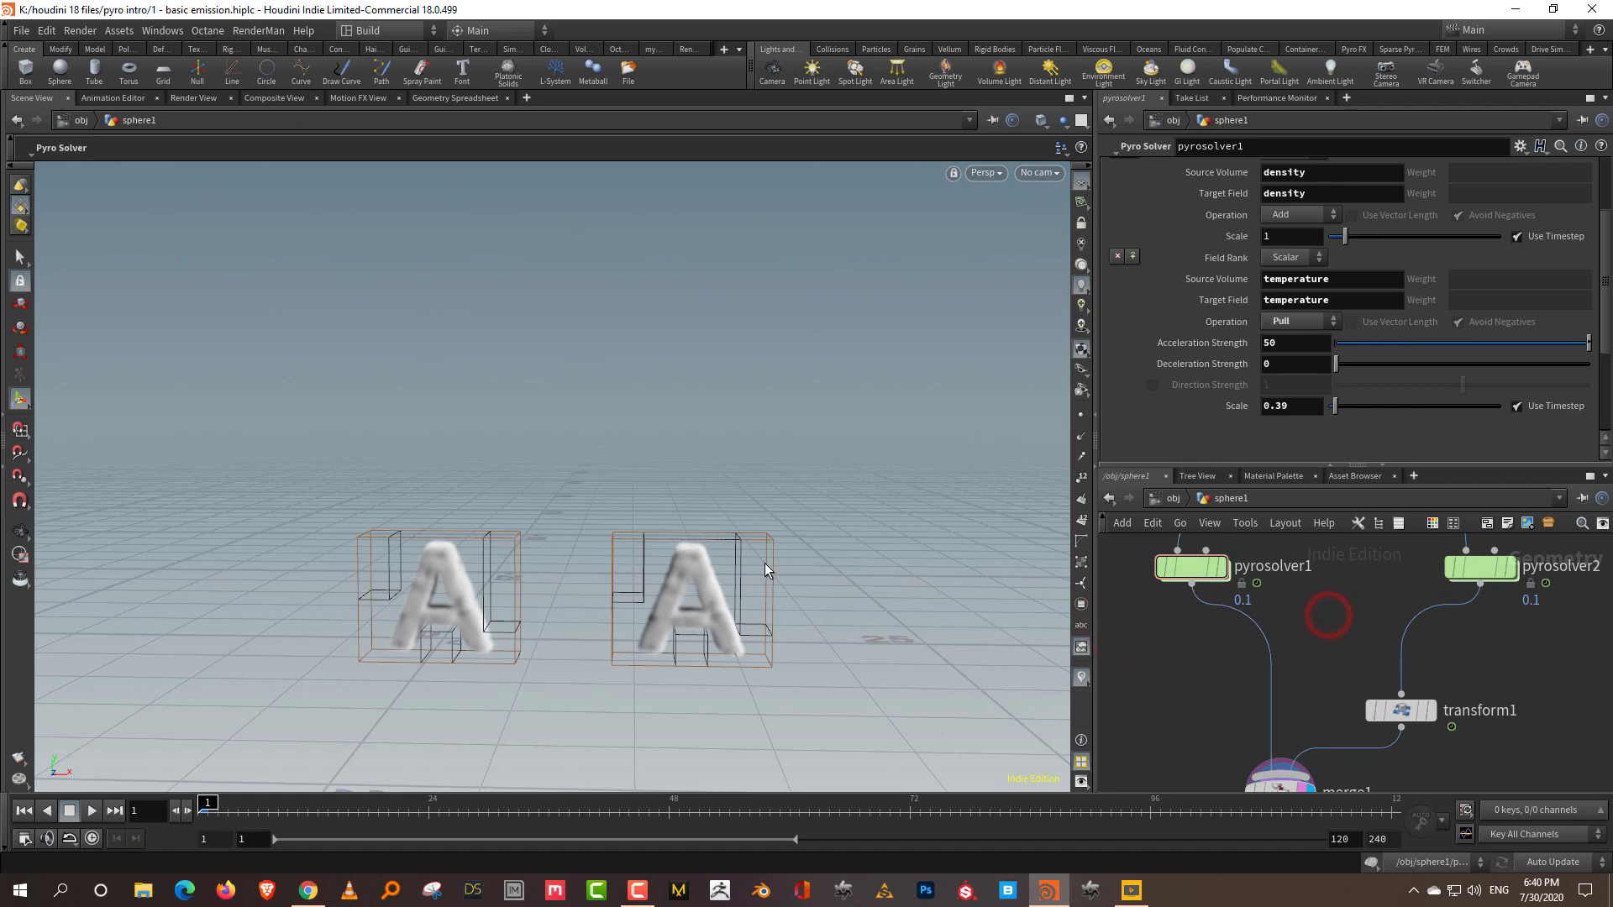
pyautogui.scroll(-2, 765, 561)
pyautogui.moveTo(1178, 730); pyautogui.dragTo(1183, 641, button='middle')
pyautogui.moveTo(1181, 642); pyautogui.dragTo(1316, 745)
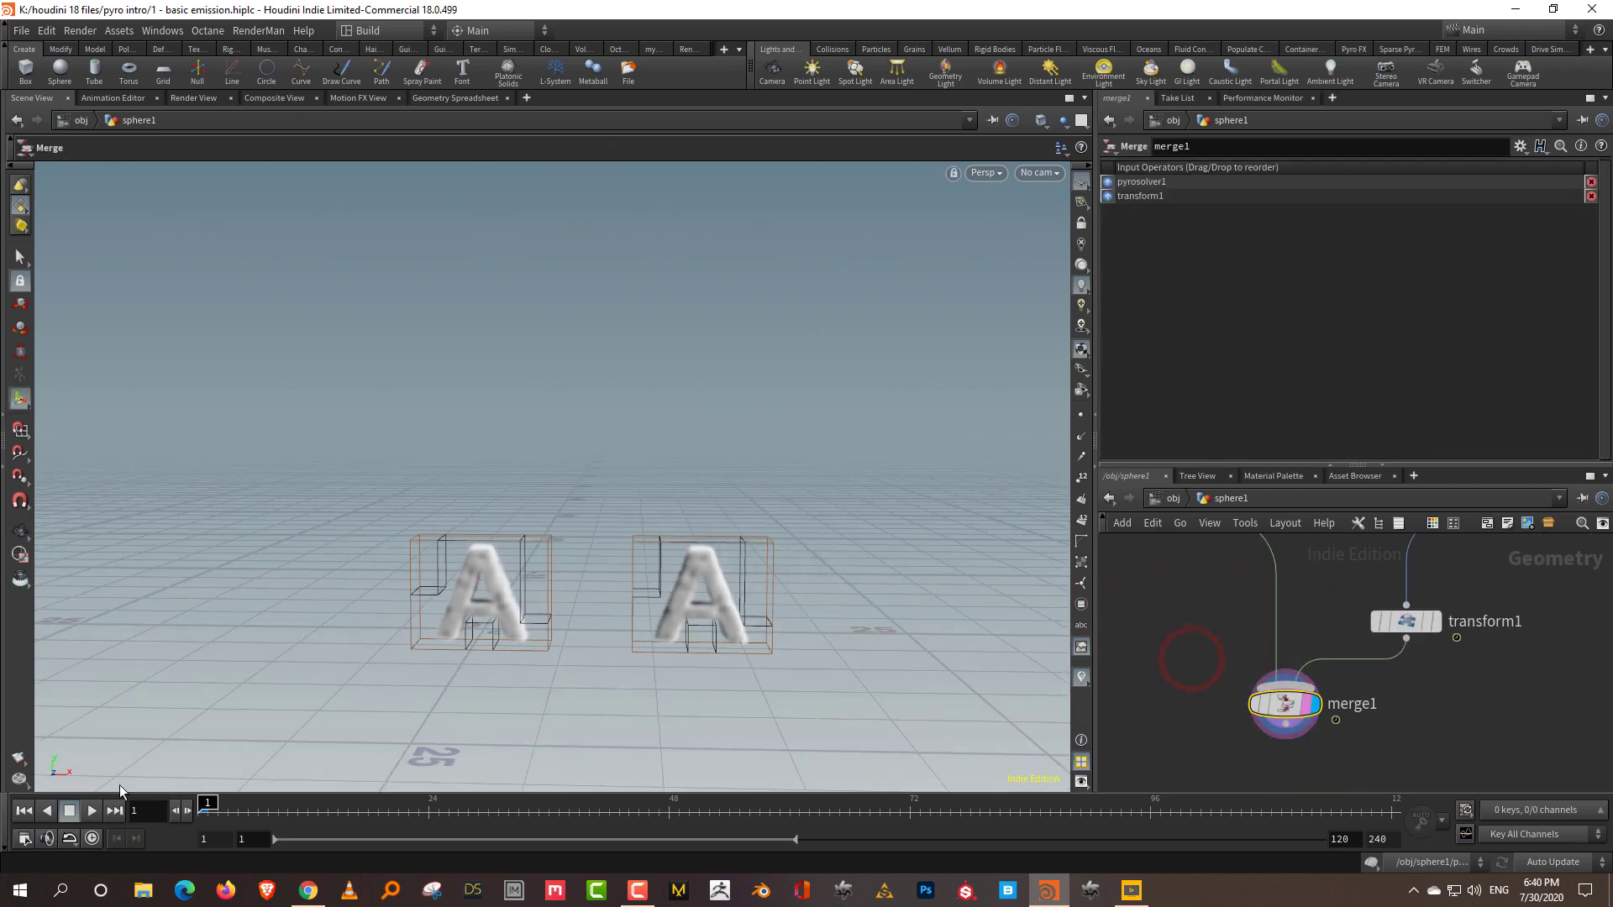
pyautogui.click(91, 811)
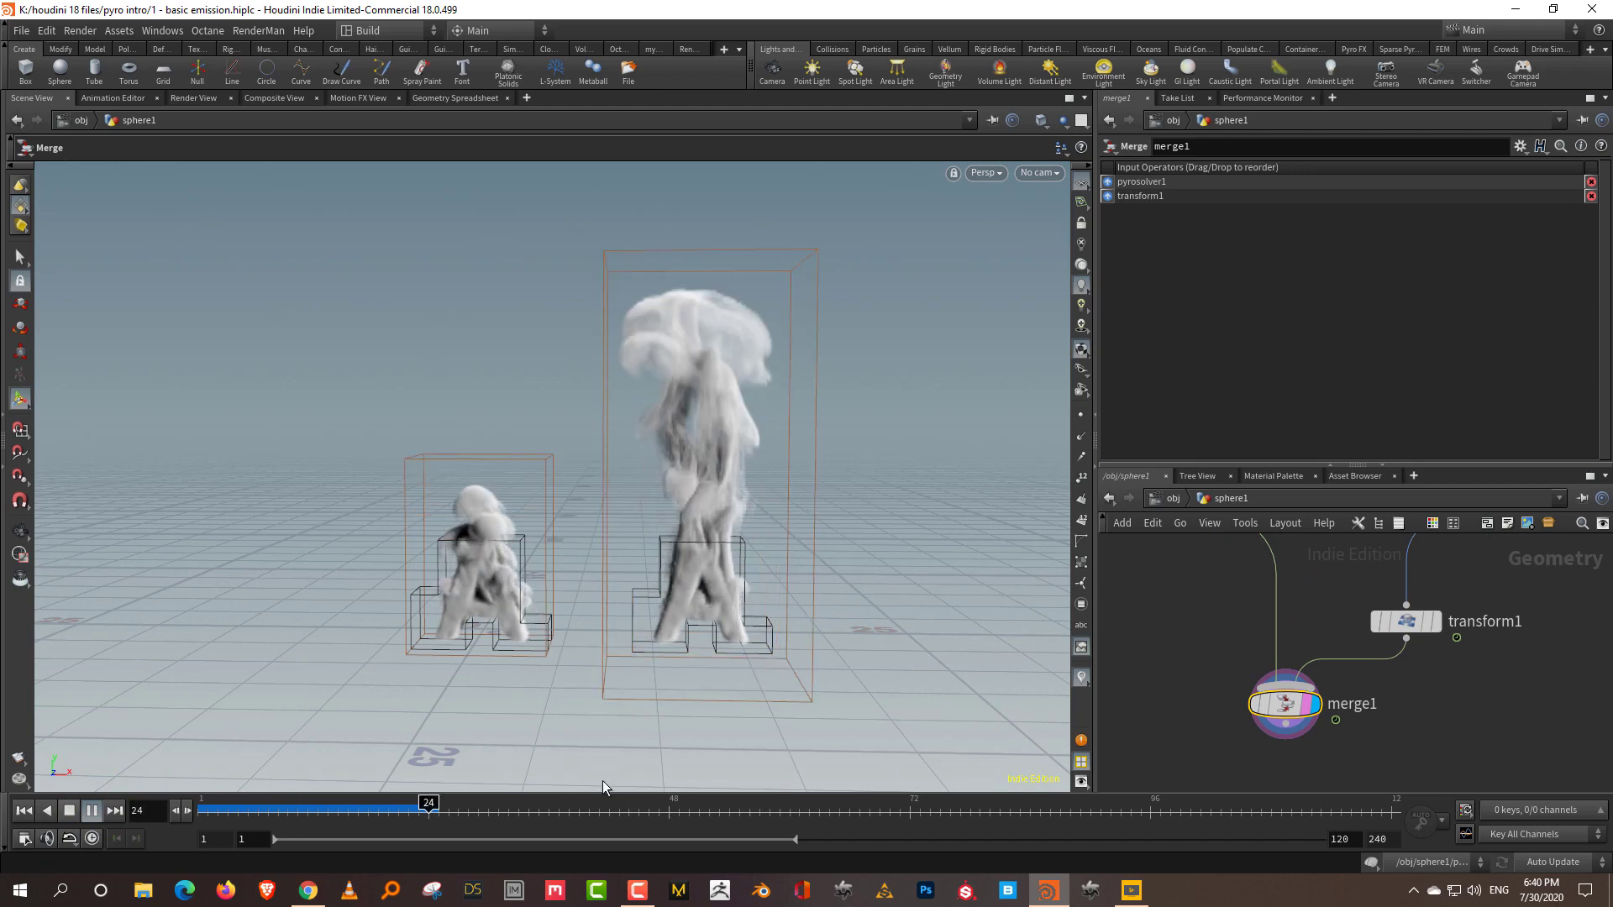
pyautogui.hotkey('ctrl', 'Up')
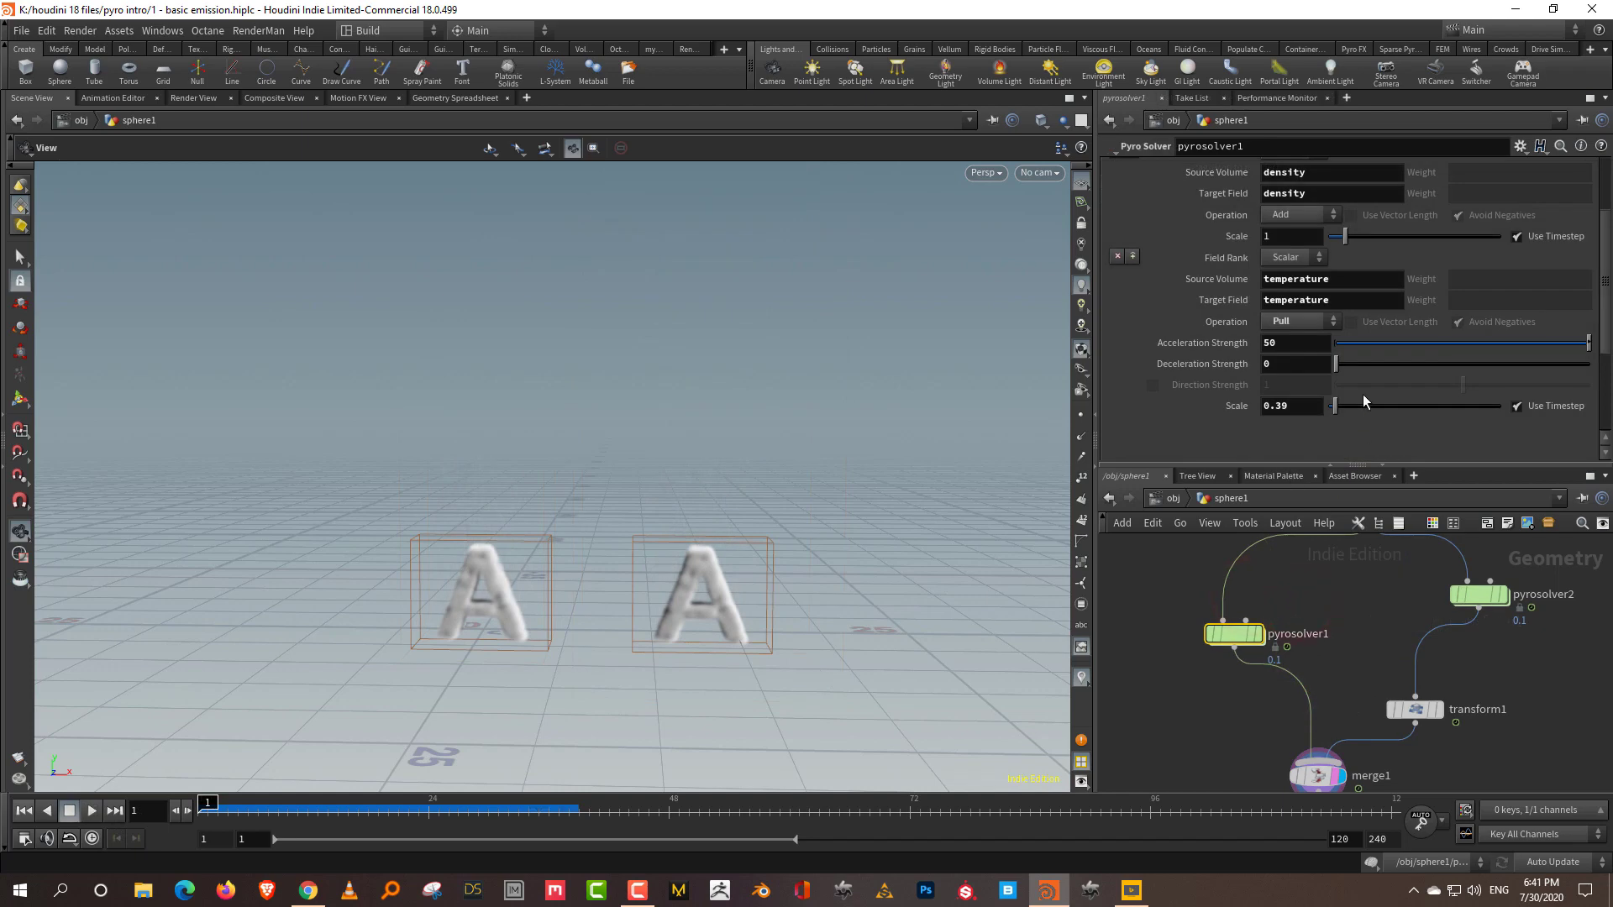
# Set pyrosolver2's Sourcing temperature Scale to 1
pyautogui.click(1291, 407)
pyautogui.write('6')
pyautogui.press('Return')
pyautogui.moveTo(1397, 580); pyautogui.dragTo(1512, 610)
pyautogui.click(1281, 406)
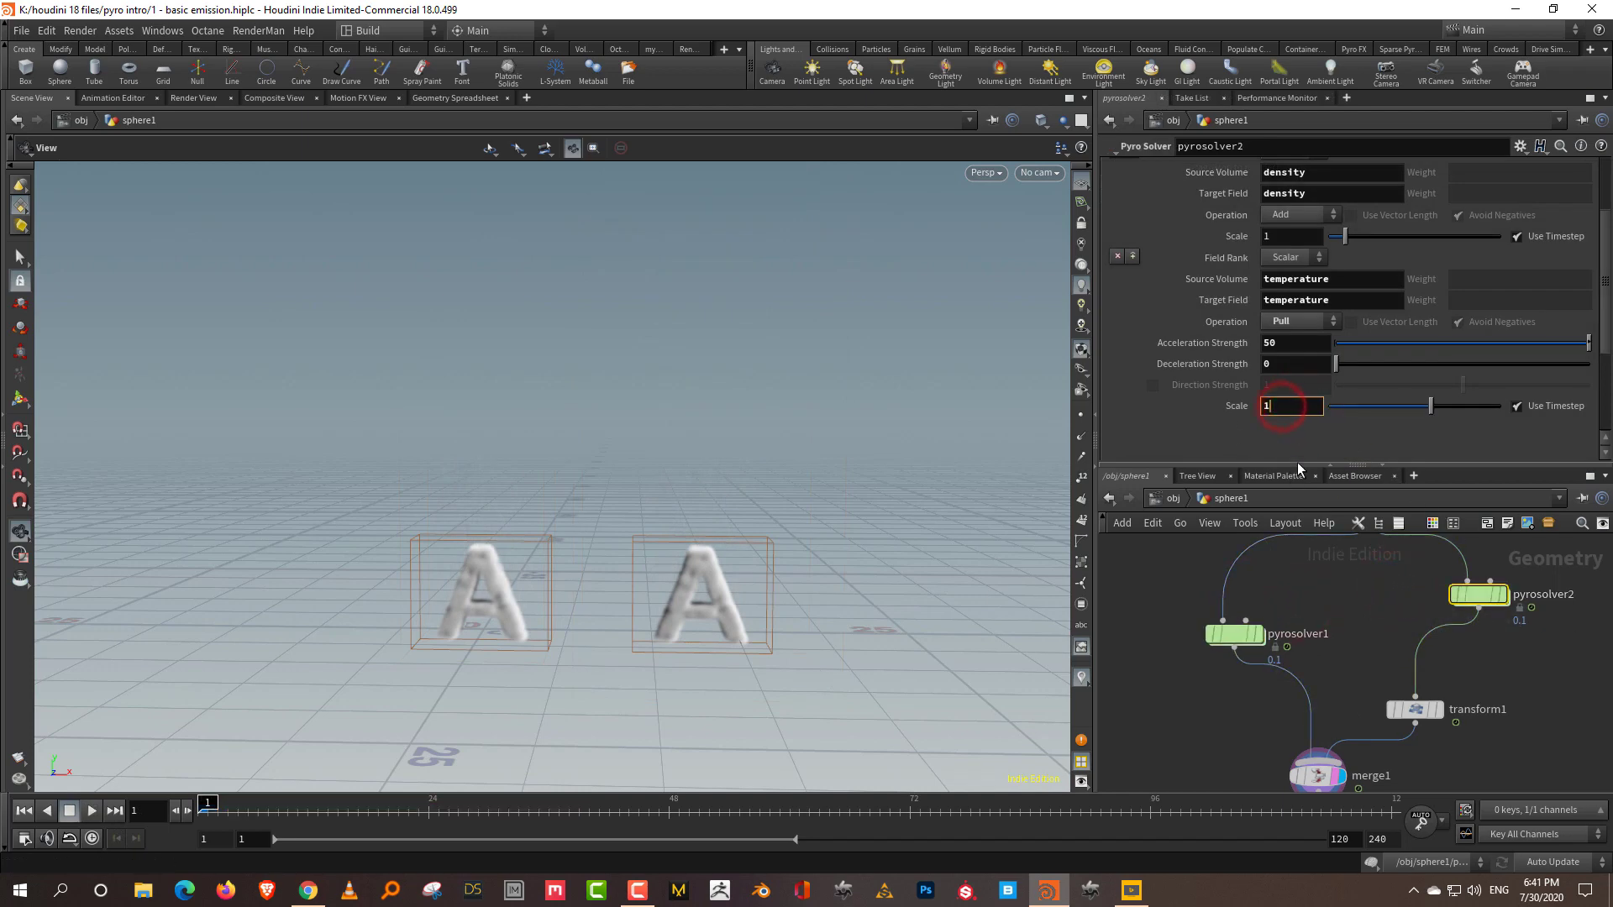
pyautogui.press('Return')
pyautogui.scroll(-1, 1364, 679)
# Show pyrosolver1's Setup settings after checking its Solving temperature controls, and rearrange the panes and nodes
pyautogui.click(1169, 648)
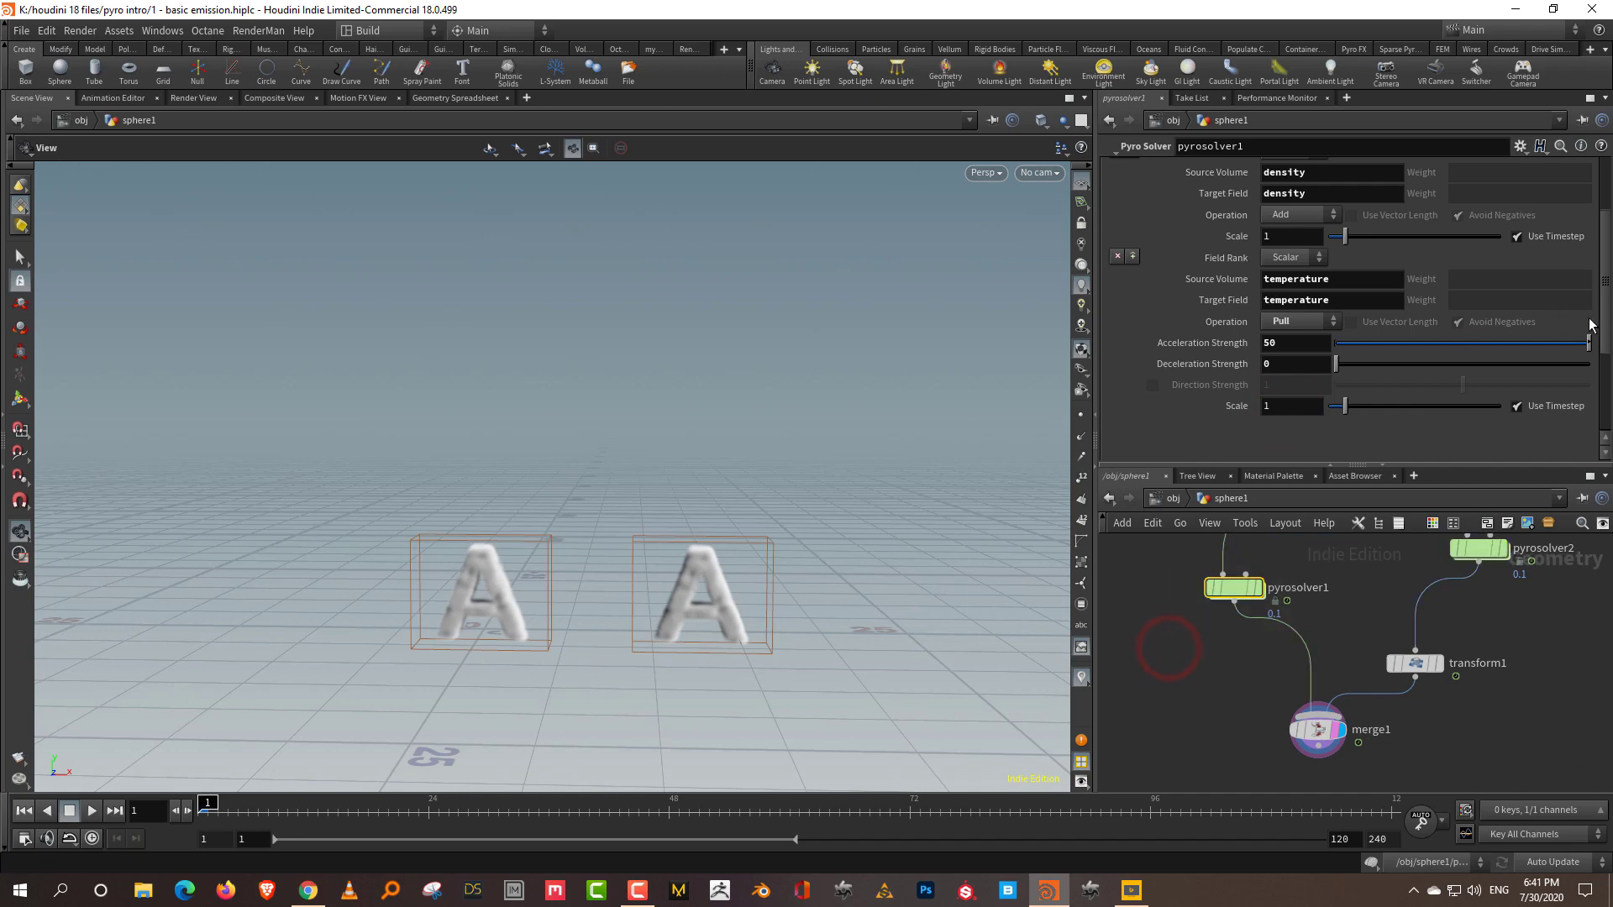
pyautogui.scroll(5, 1591, 322)
pyautogui.click(1119, 212)
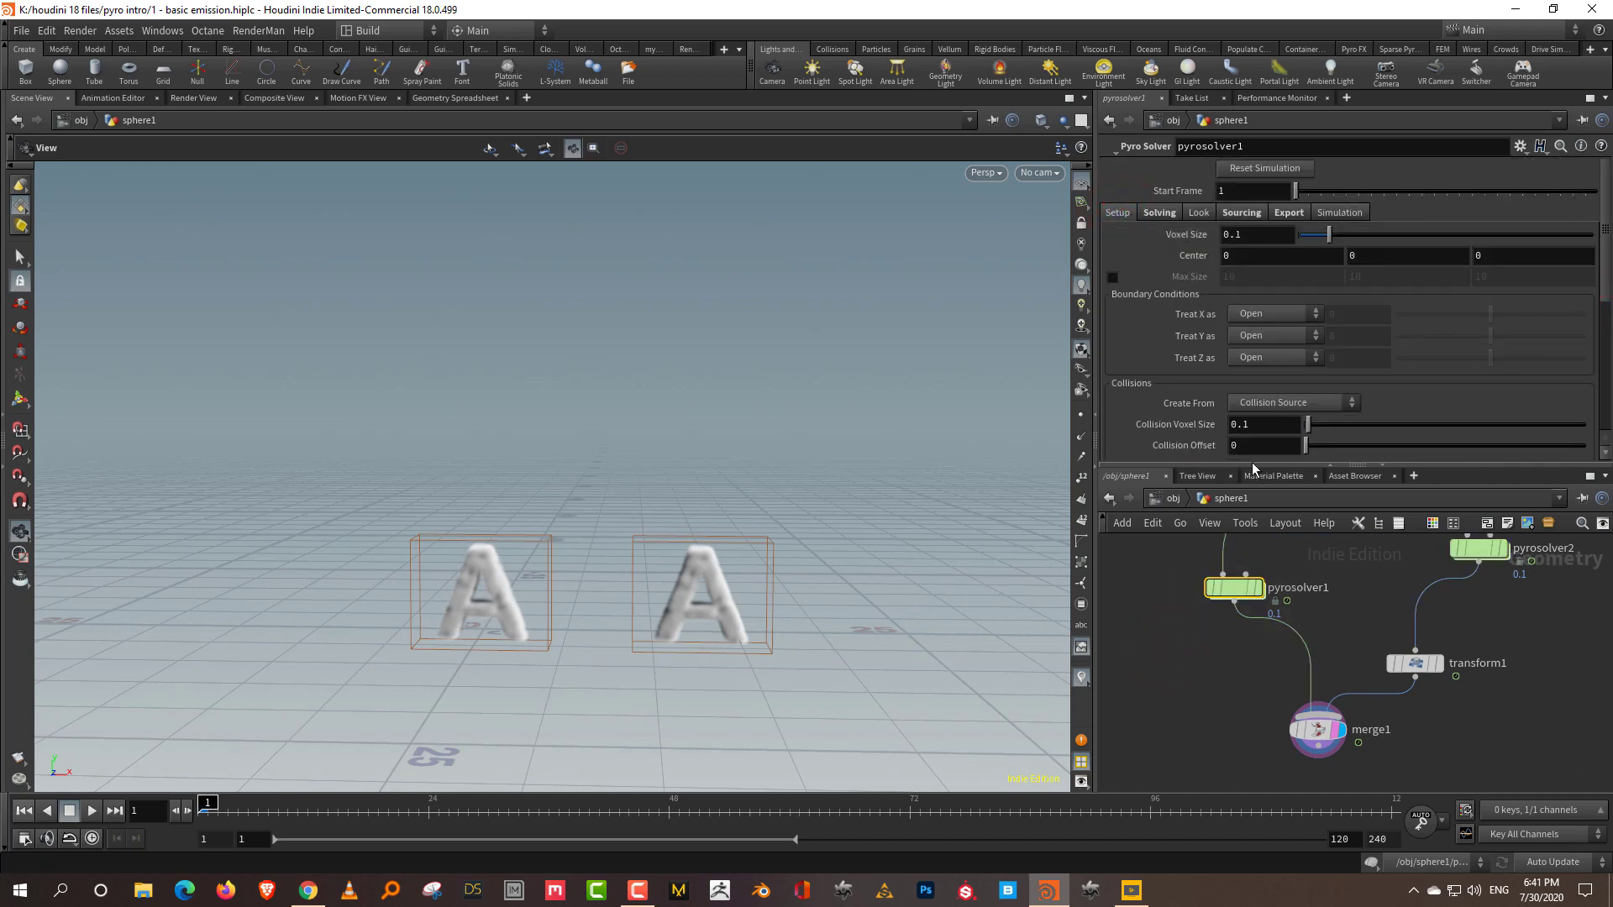
pyautogui.moveTo(1254, 470); pyautogui.dragTo(1254, 554)
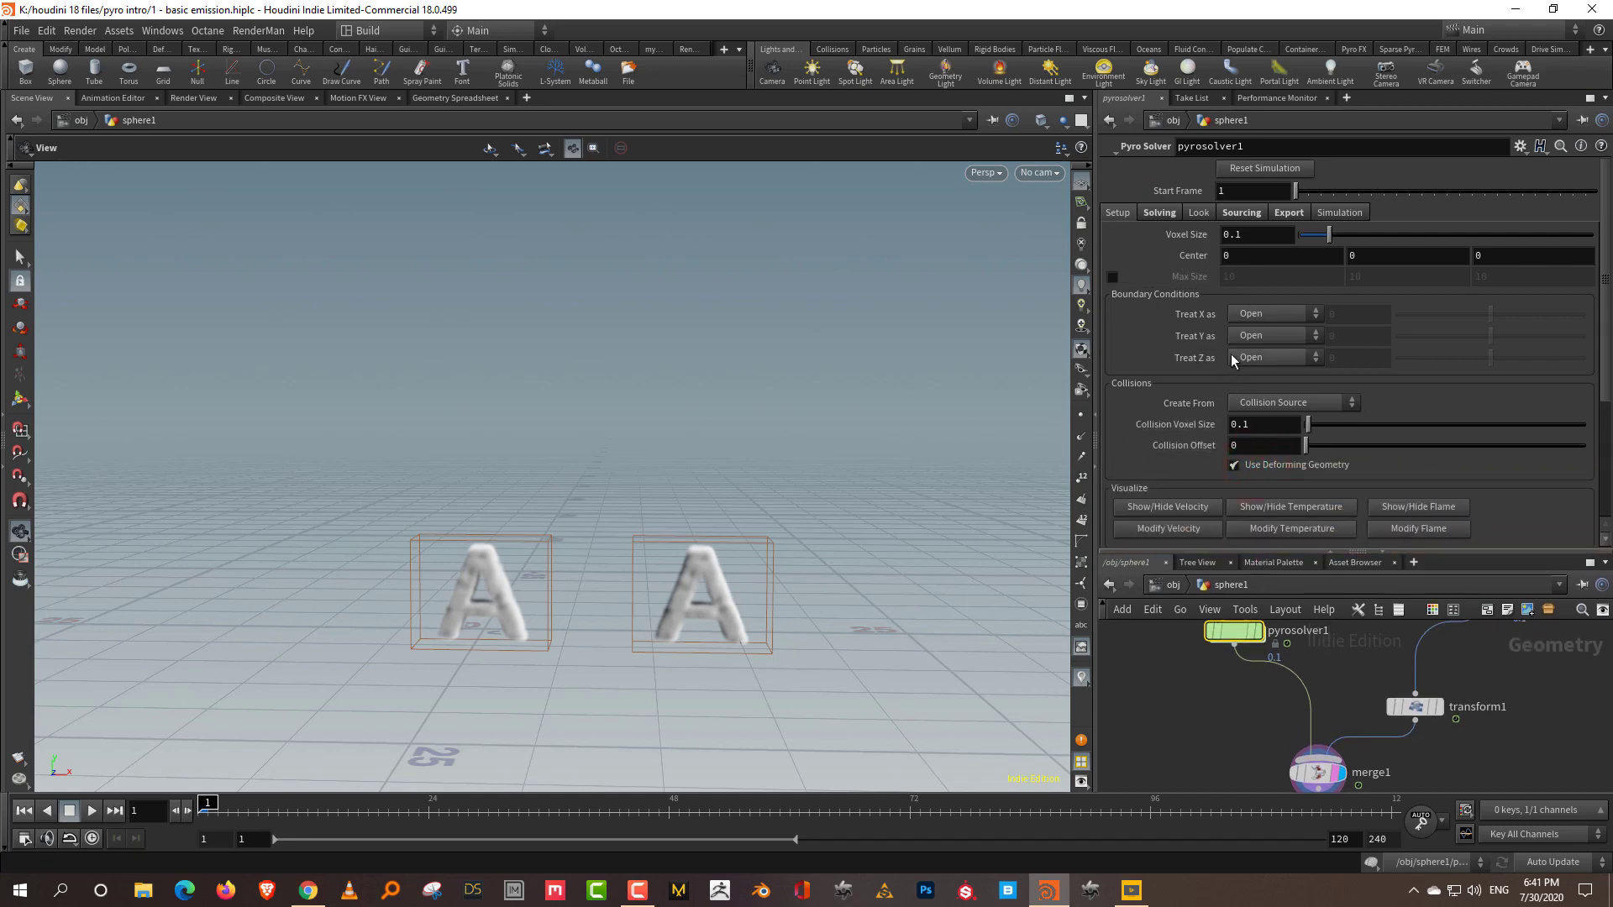
pyautogui.click(1162, 214)
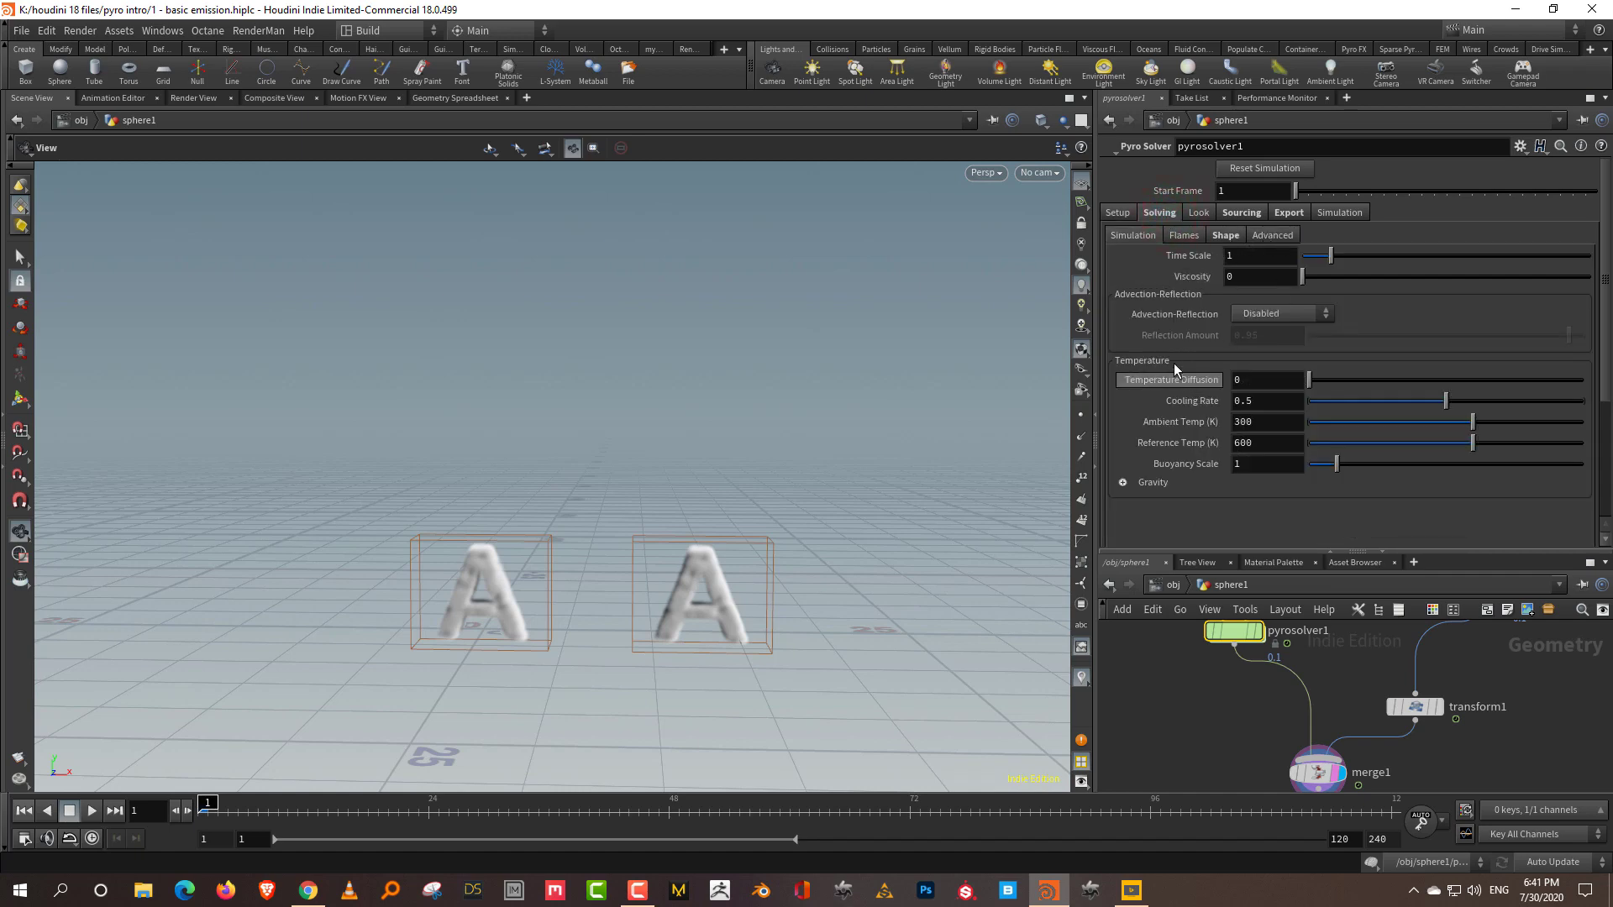
pyautogui.click(1118, 212)
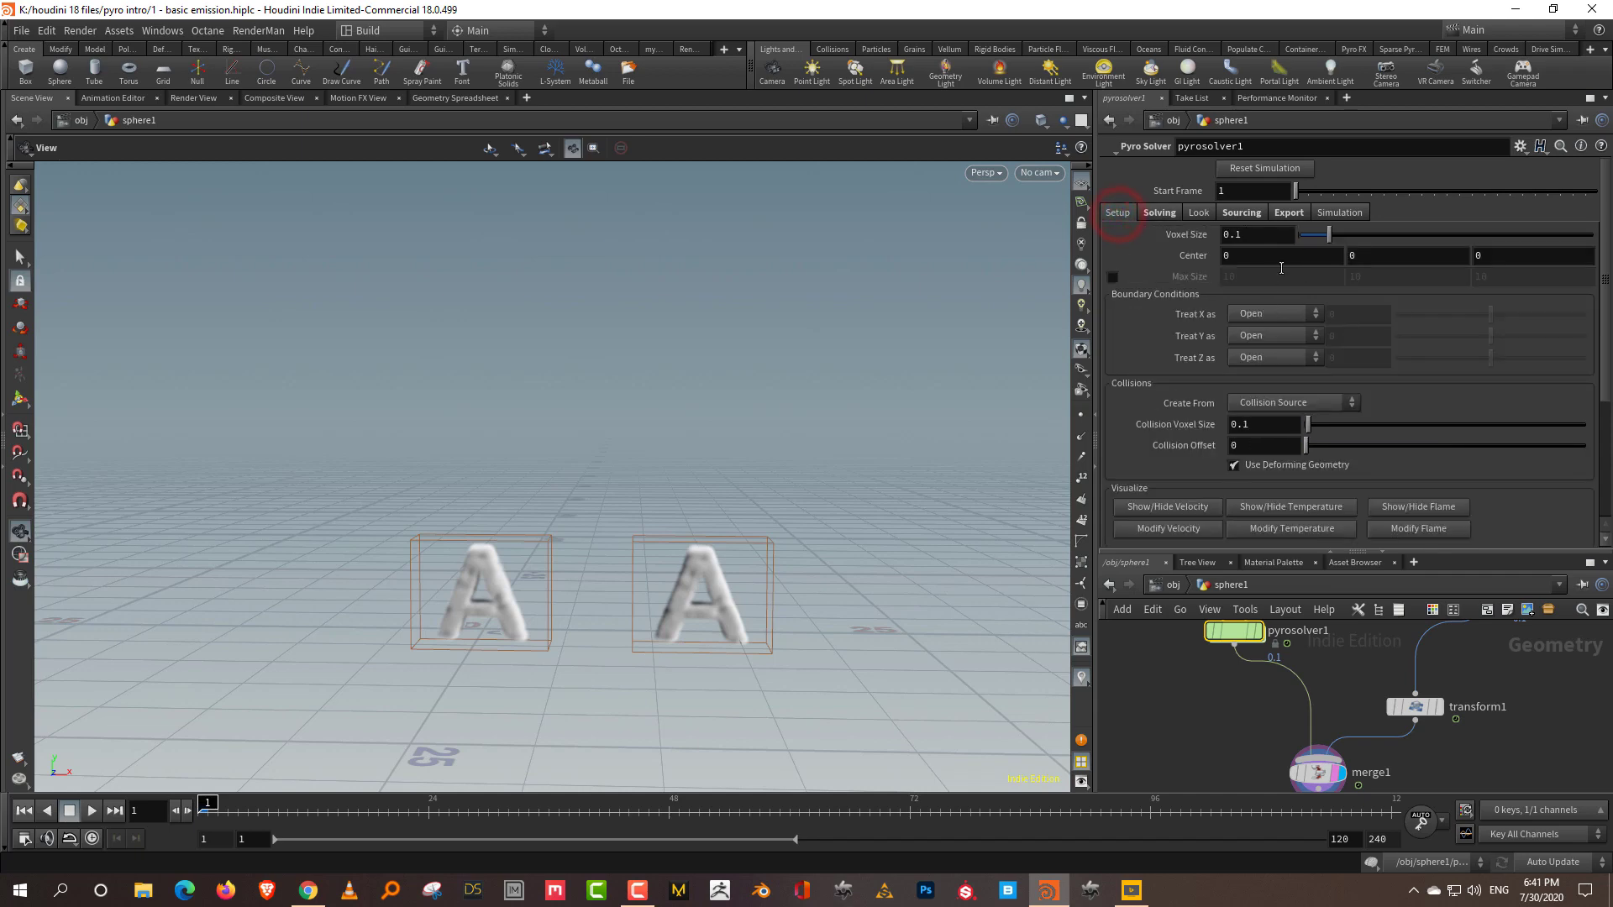
pyautogui.moveTo(1317, 553); pyautogui.dragTo(1318, 506)
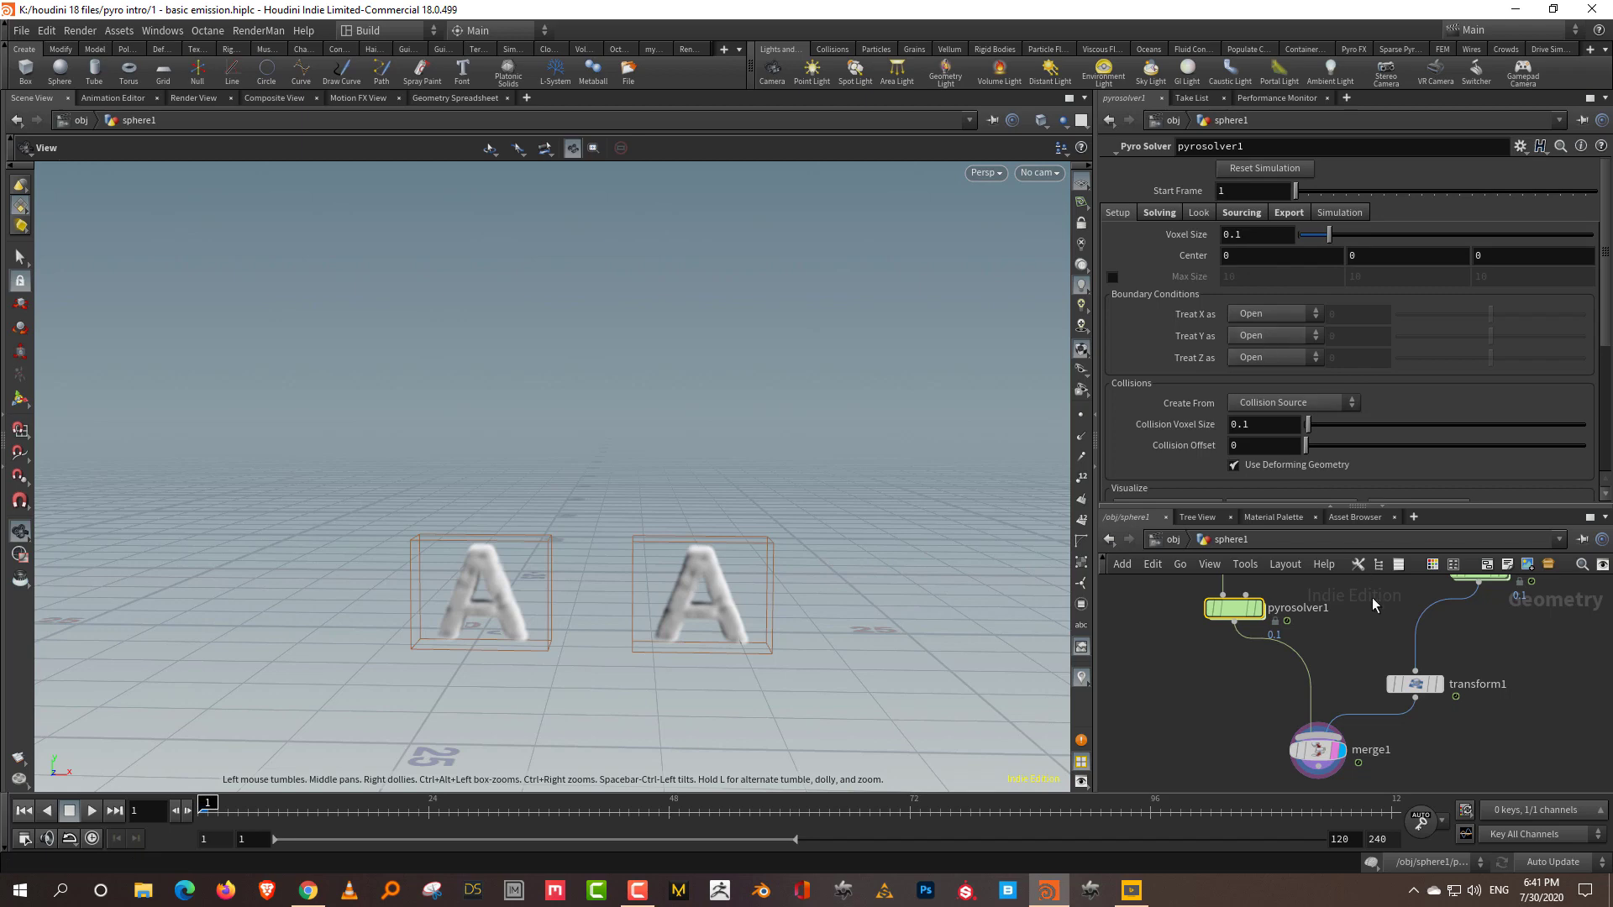
pyautogui.scroll(-2, 1375, 612)
pyautogui.moveTo(1363, 746); pyautogui.dragTo(1420, 741)
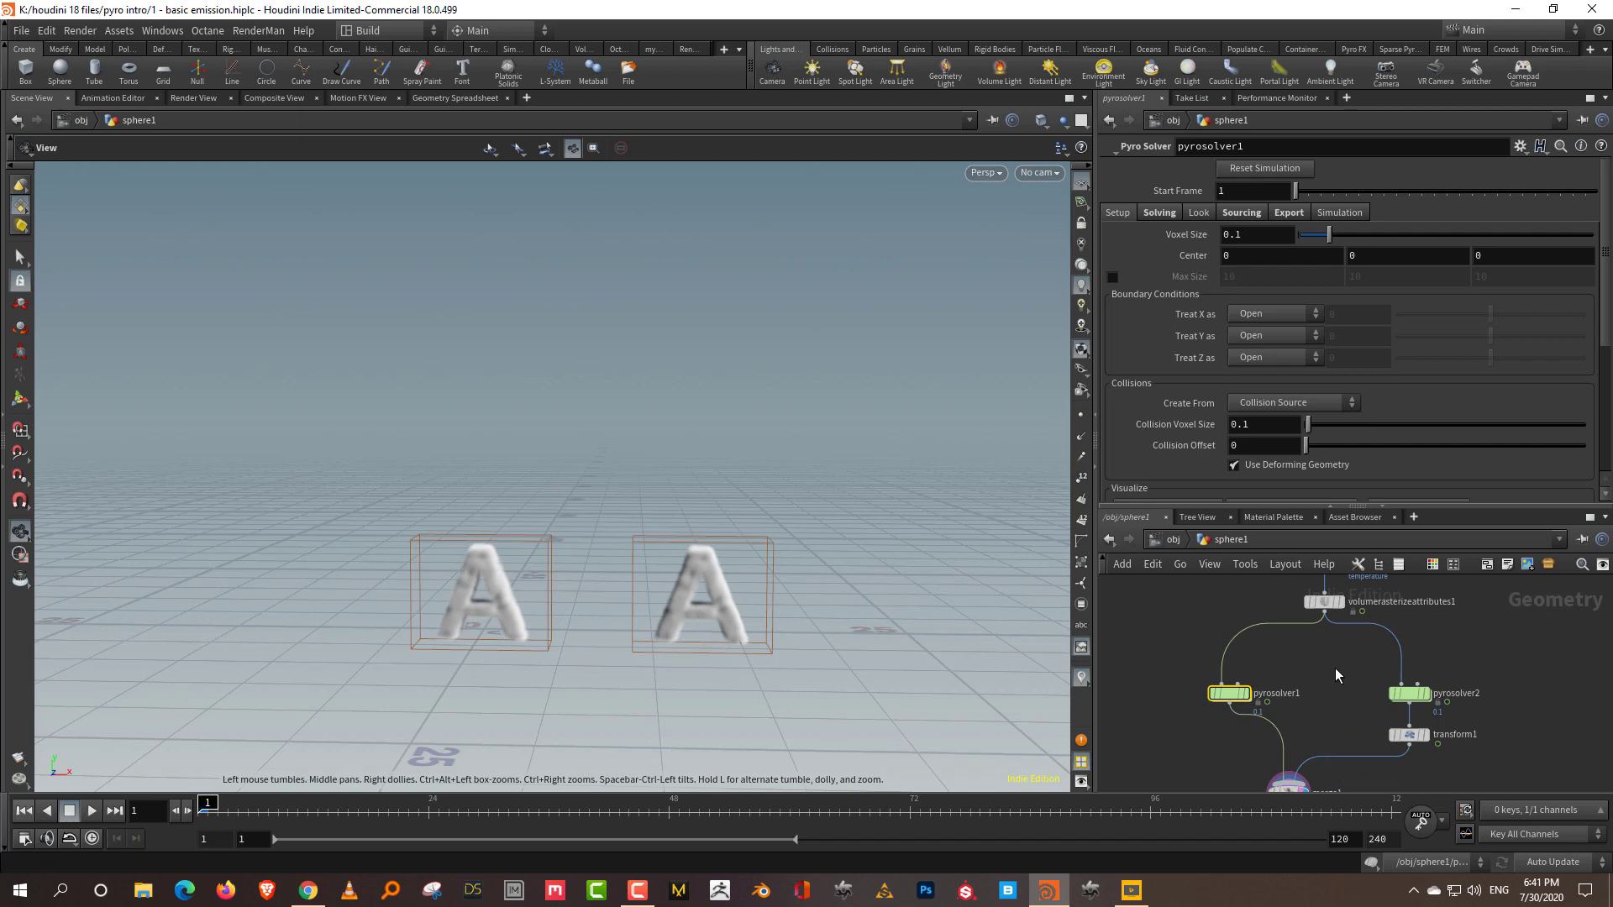
pyautogui.moveTo(1323, 674)
pyautogui.mouseDown(button='middle')
pyautogui.moveTo(1294, 702)
pyautogui.moveTo(1160, 741)
pyautogui.mouseUp(button='middle')
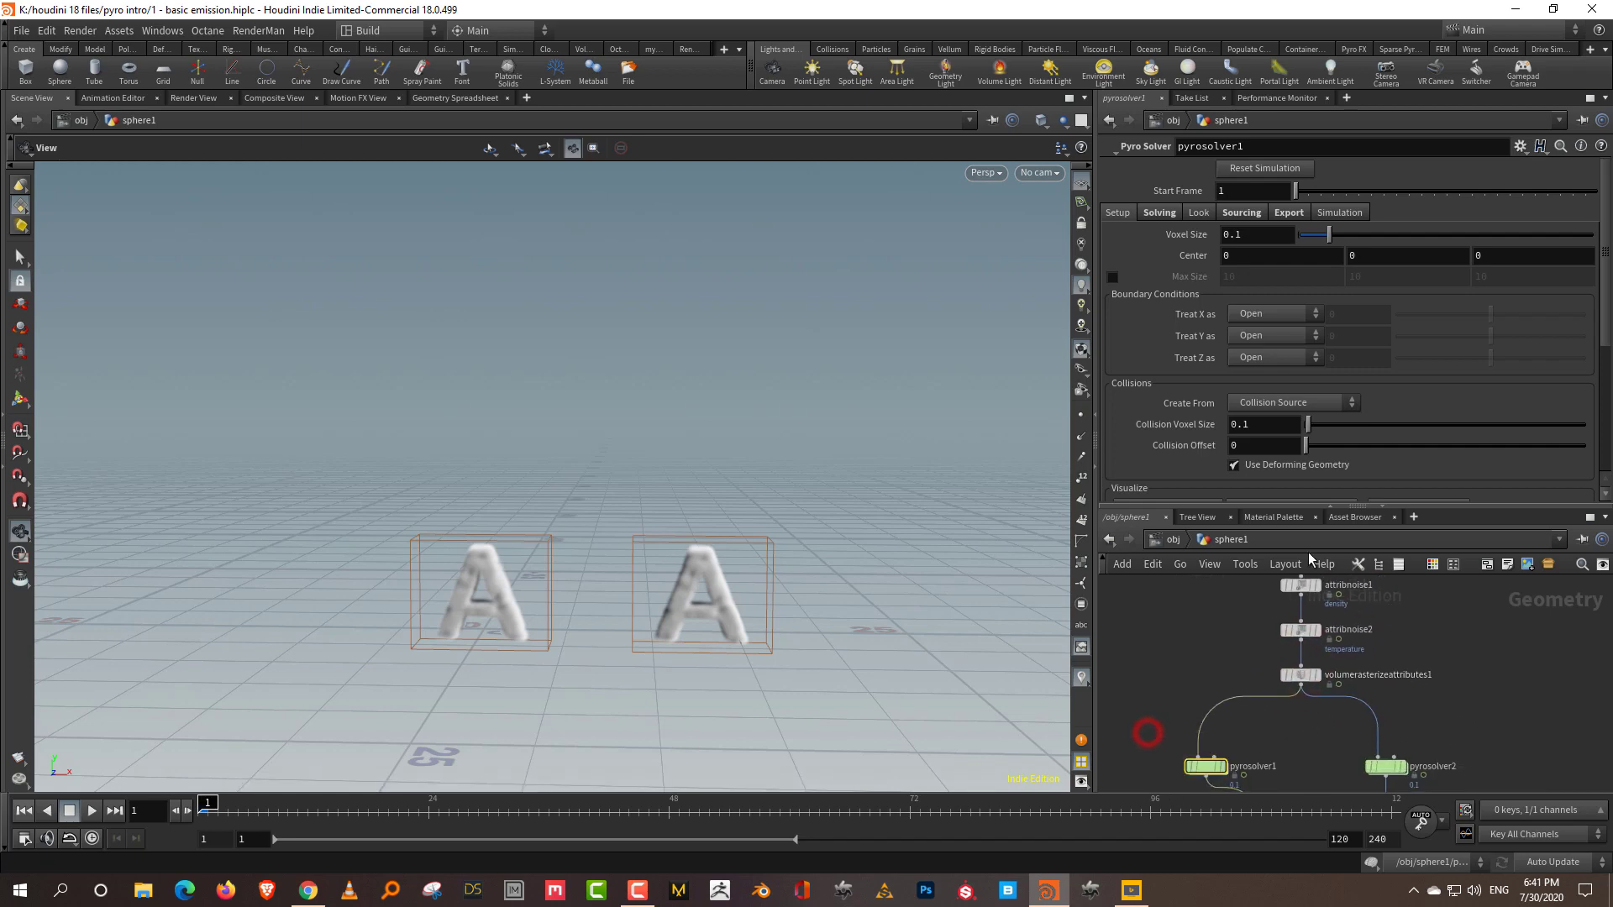
# Locate pyrosolver1 in the network and copy its Voxel Size parameter
pyautogui.click(1301, 676)
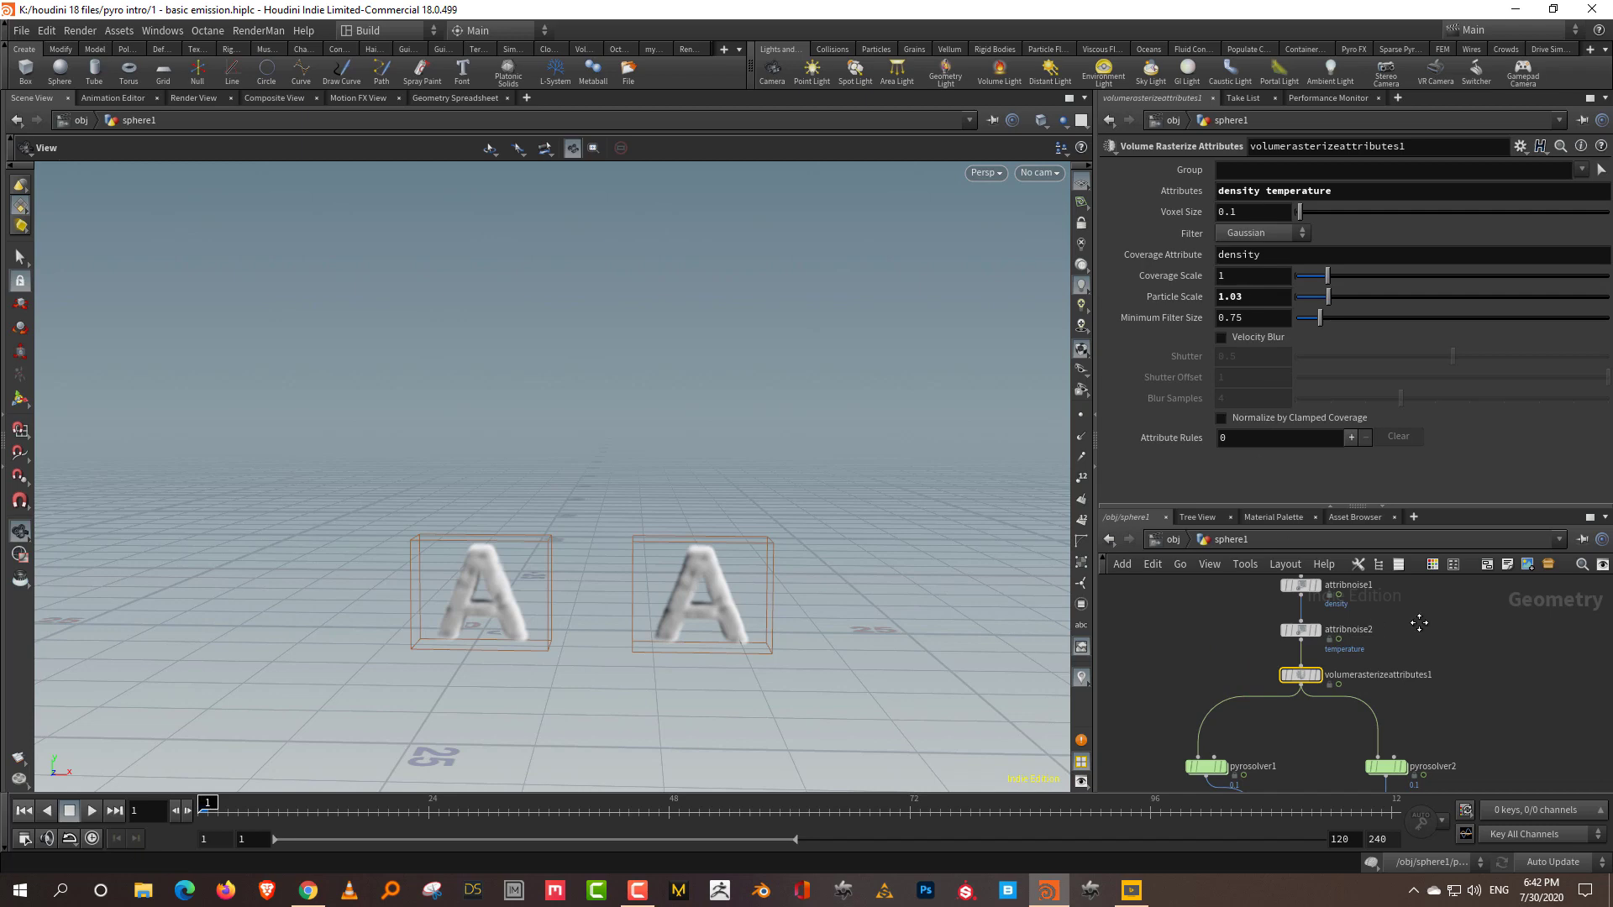
pyautogui.moveTo(1337, 564); pyautogui.dragTo(1319, 641, button='middle')
pyautogui.moveTo(1391, 583); pyautogui.dragTo(1287, 619)
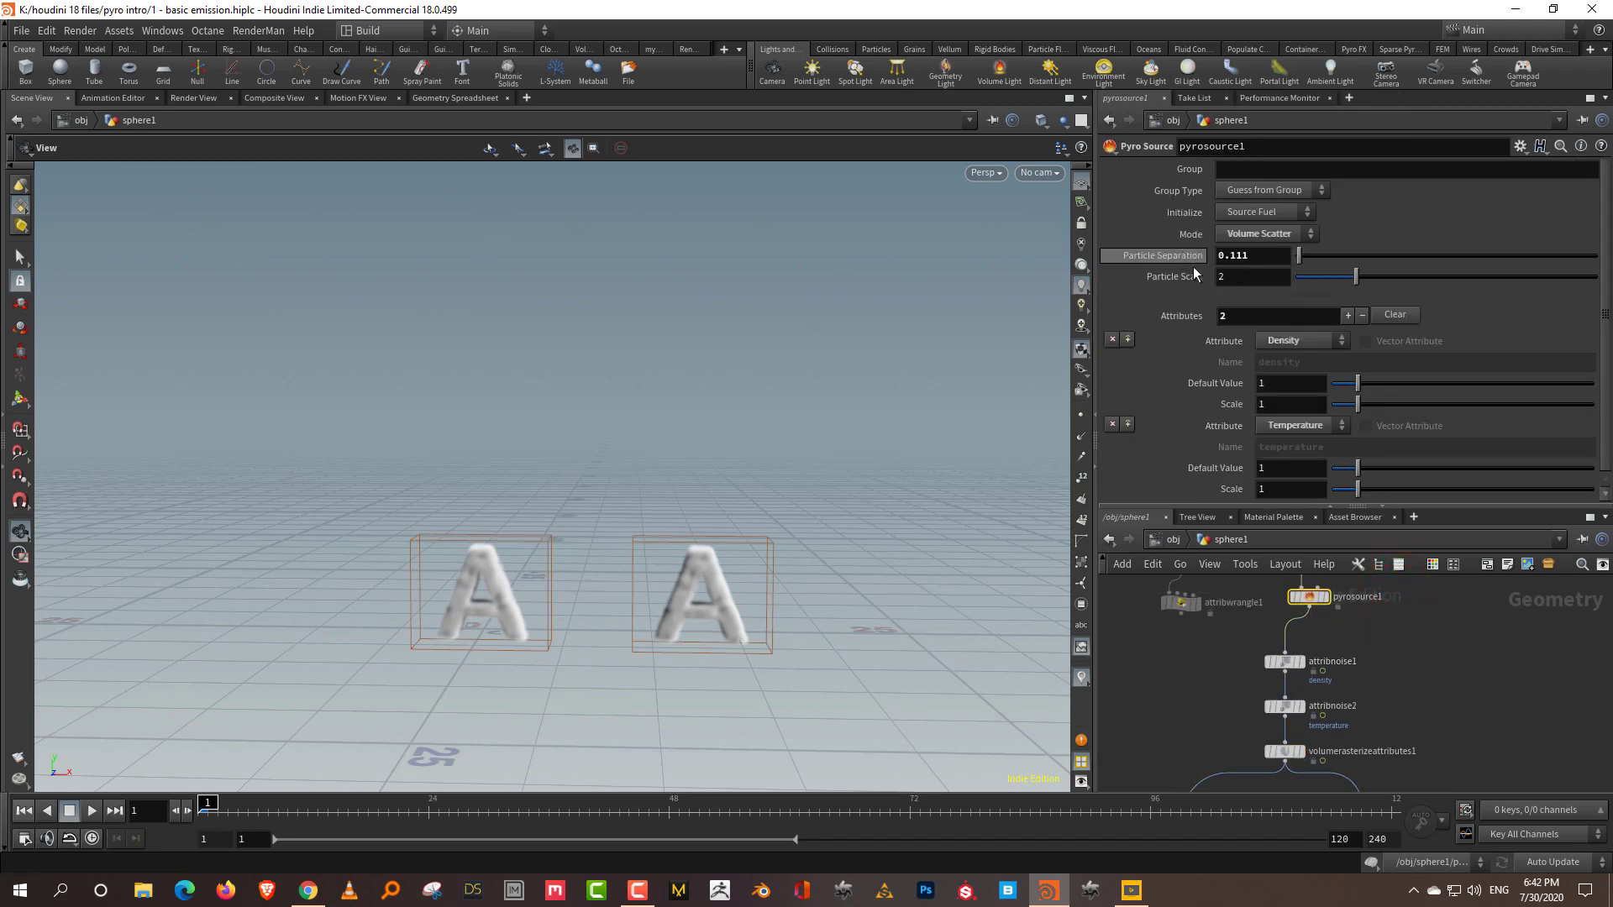
pyautogui.moveTo(1148, 753); pyautogui.dragTo(1264, 709, button='middle')
pyautogui.click(1267, 718)
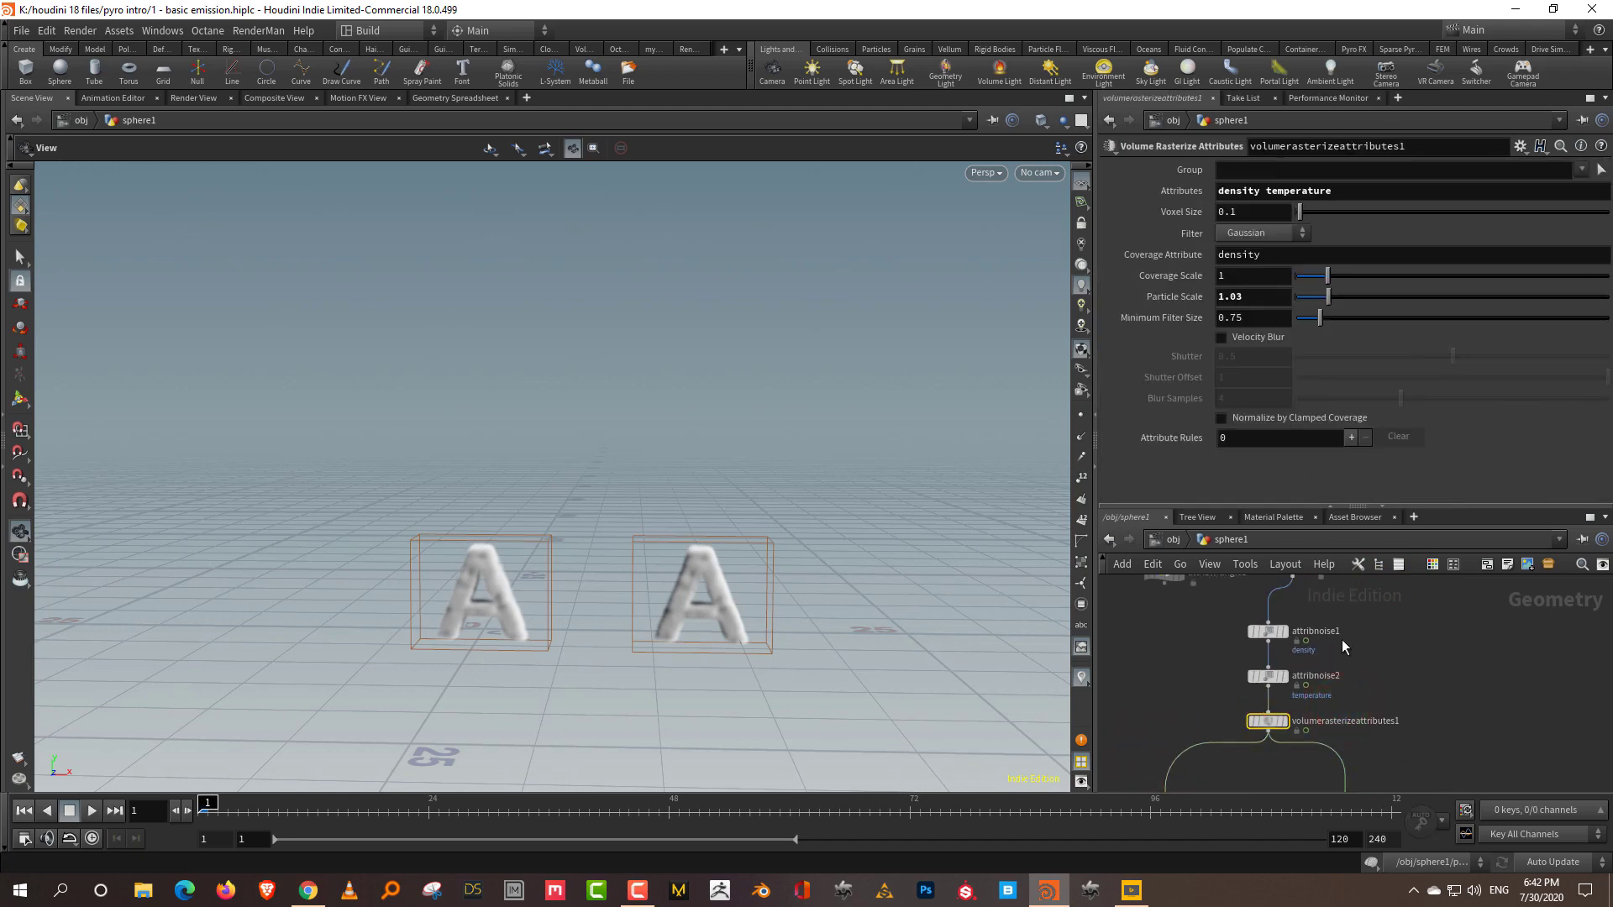
pyautogui.moveTo(1343, 638); pyautogui.dragTo(1256, 630, button='middle')
pyautogui.click(1277, 632)
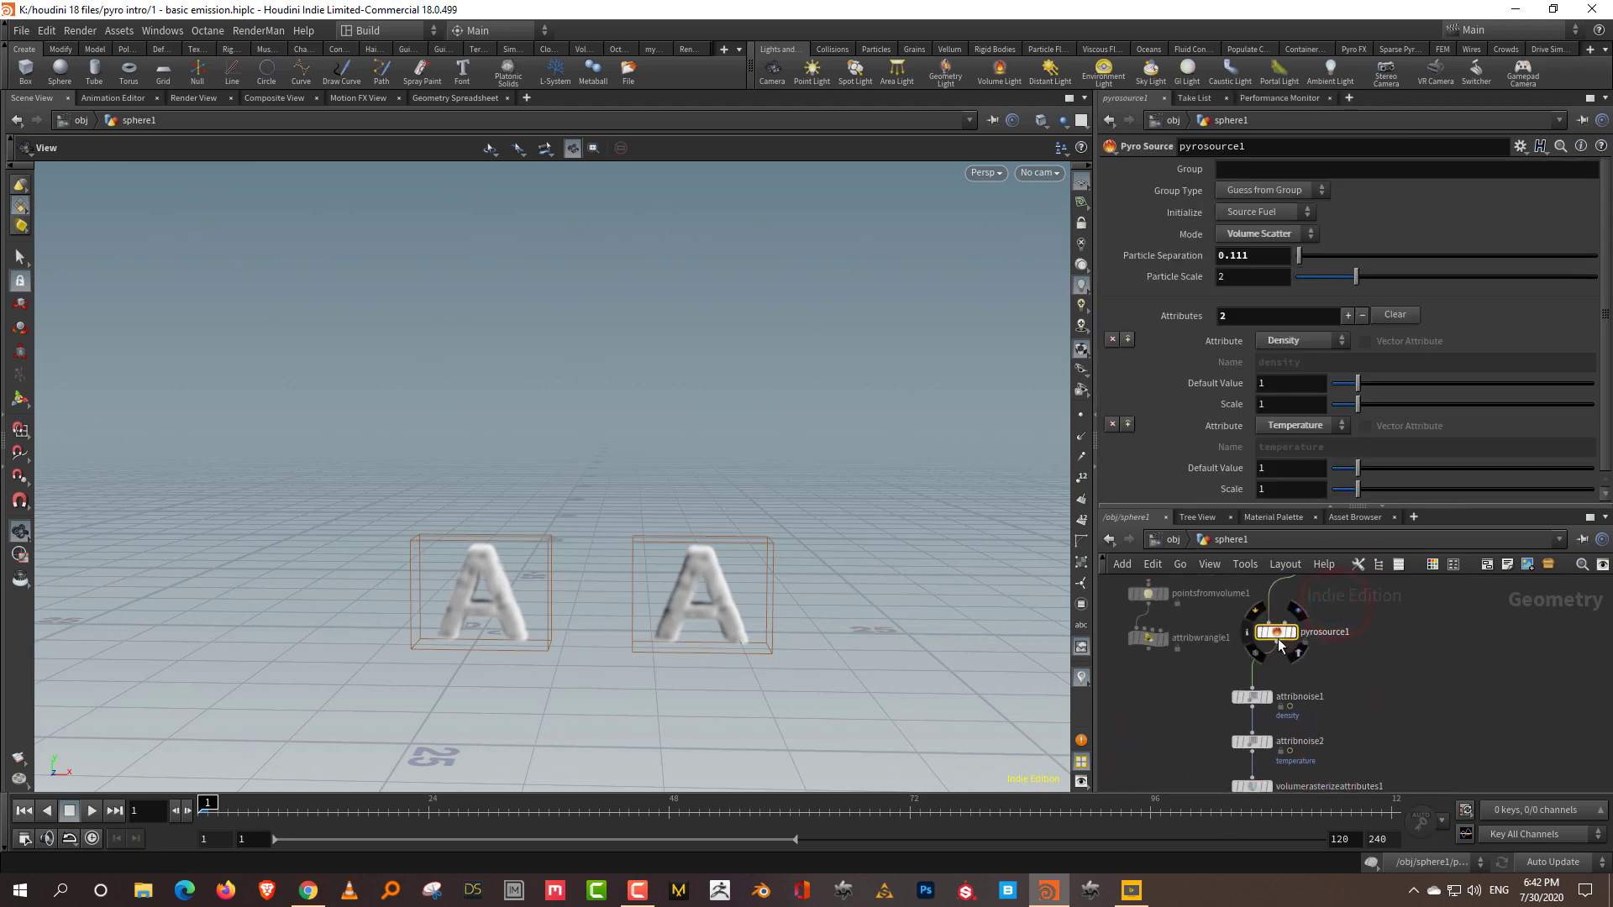
pyautogui.moveTo(1276, 705); pyautogui.dragTo(1294, 597, button='middle')
pyautogui.click(1174, 770)
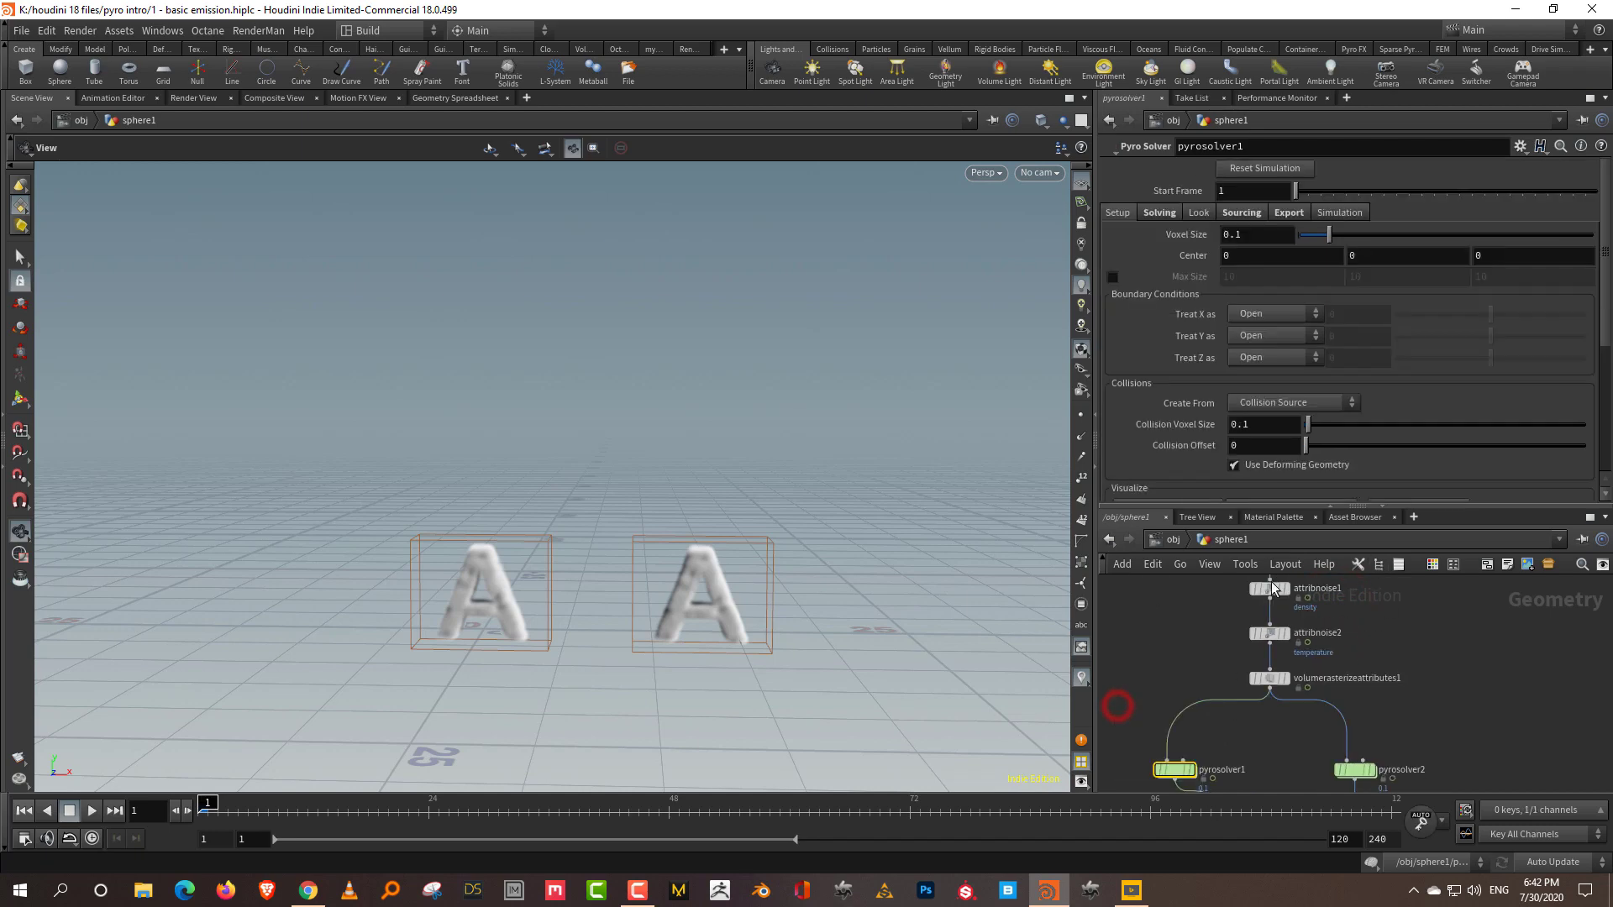
pyautogui.rightClick(1203, 236)
pyautogui.click(1243, 345)
# Paste relative references into the rasterizer's Voxel Size and pyrosource1's Particle Separation
pyautogui.moveTo(1209, 669); pyautogui.dragTo(1310, 696)
pyautogui.rightClick(1191, 211)
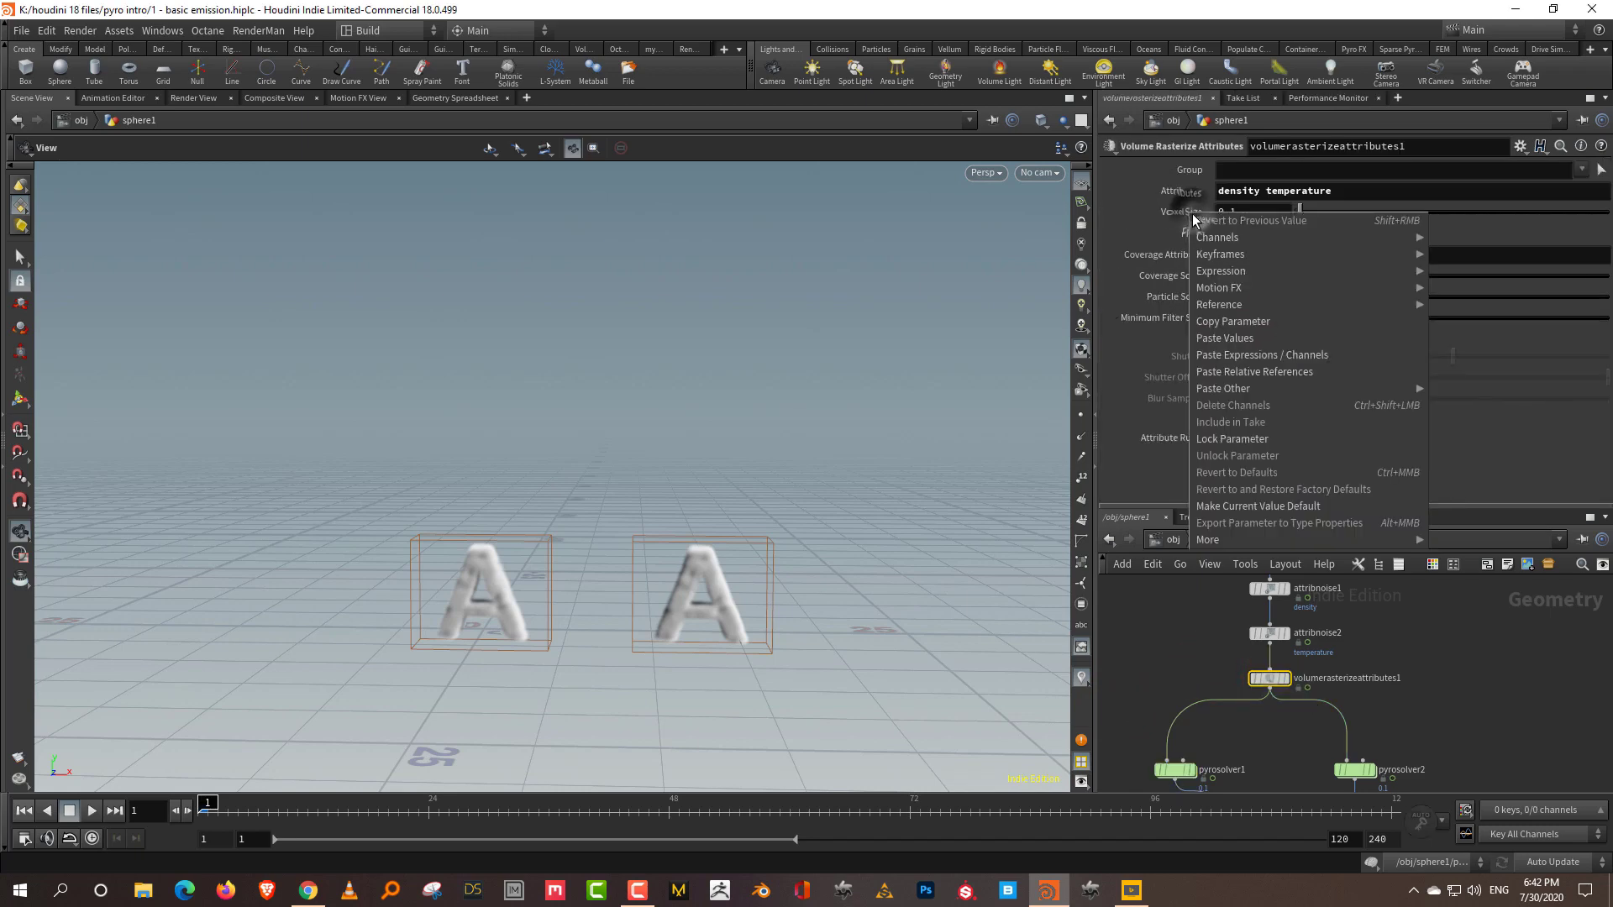
pyautogui.click(1243, 372)
pyautogui.moveTo(1420, 637); pyautogui.dragTo(1411, 728, button='middle')
pyautogui.click(1352, 593)
pyautogui.rightClick(1166, 256)
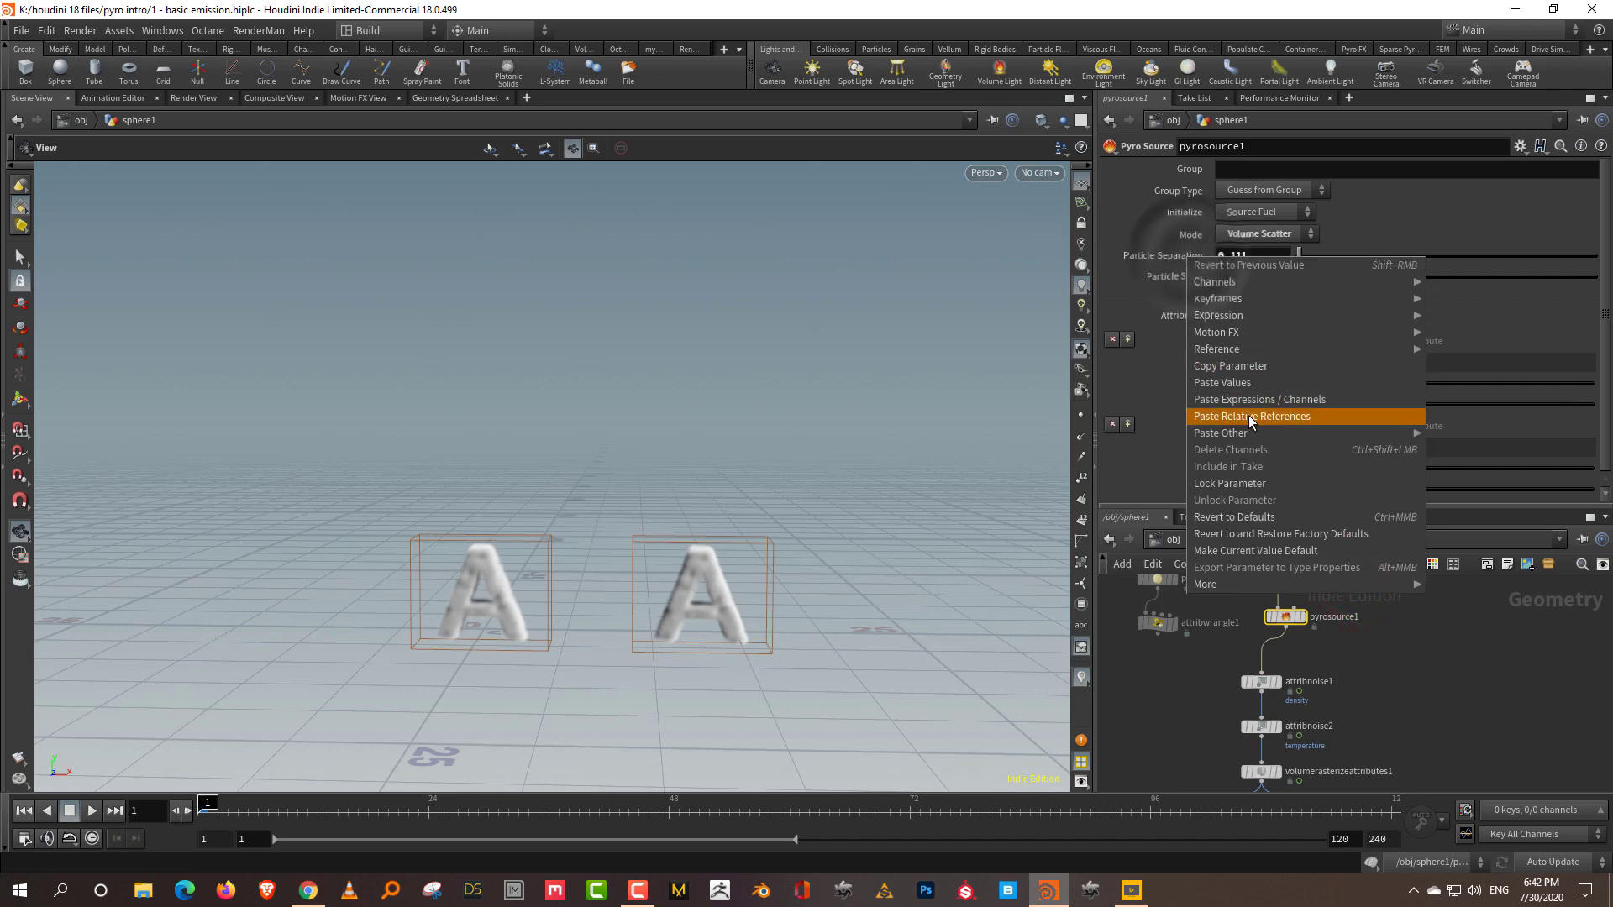
pyautogui.click(1248, 416)
pyautogui.moveTo(1458, 648); pyautogui.dragTo(1321, 637, button='middle')
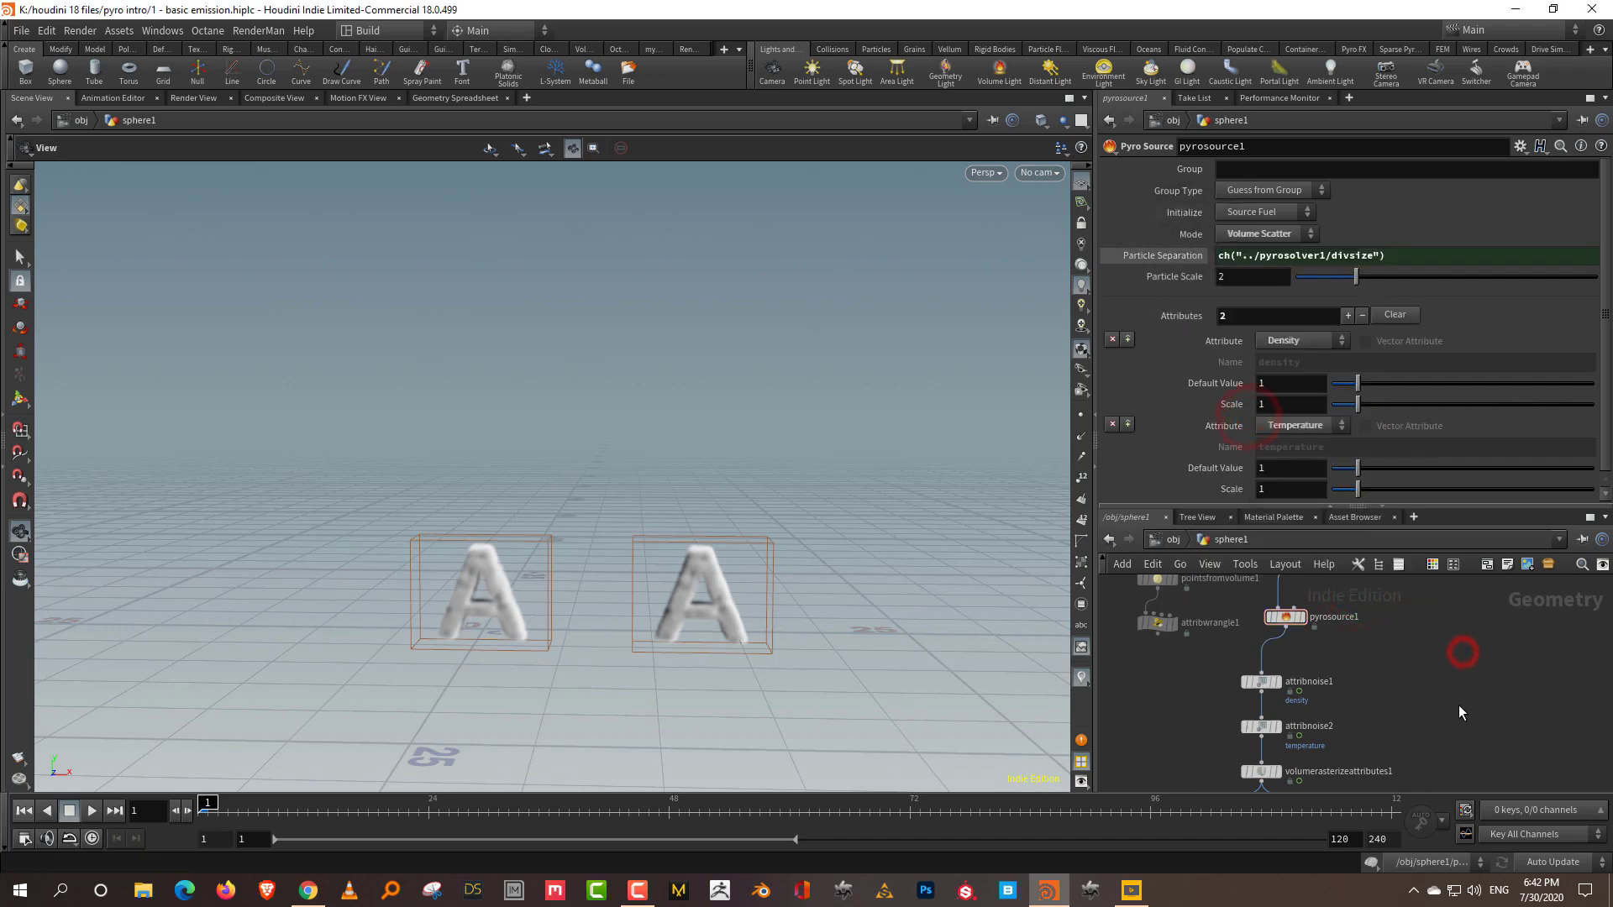
# Set pyrosolver2's voxel size to 0.05 and pyrosolver1's to 0.15
pyautogui.moveTo(1319, 639); pyautogui.dragTo(1441, 662)
pyautogui.click(1324, 650)
pyautogui.click(1118, 211)
pyautogui.doubleClick(1237, 237)
pyautogui.press('Return')
pyautogui.moveTo(1260, 619); pyautogui.dragTo(1157, 701)
pyautogui.click(1230, 235)
pyautogui.write('5')
pyautogui.press('Return')
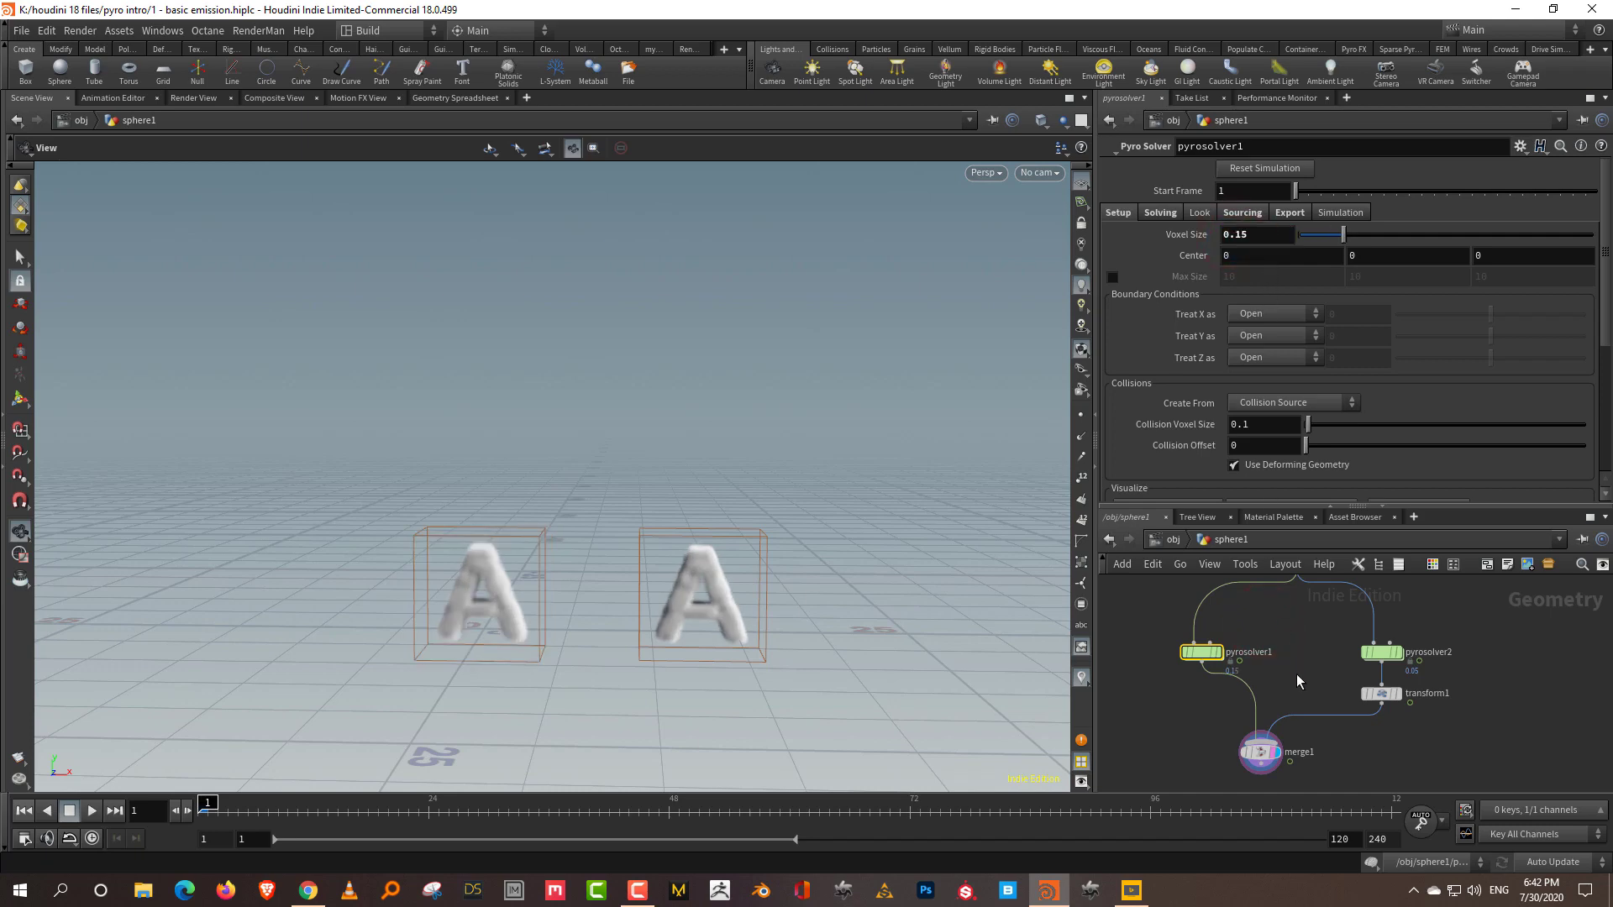
# Play, reverse and scrub both simulations, then rewind to the first frame
pyautogui.click(1298, 614)
pyautogui.click(92, 810)
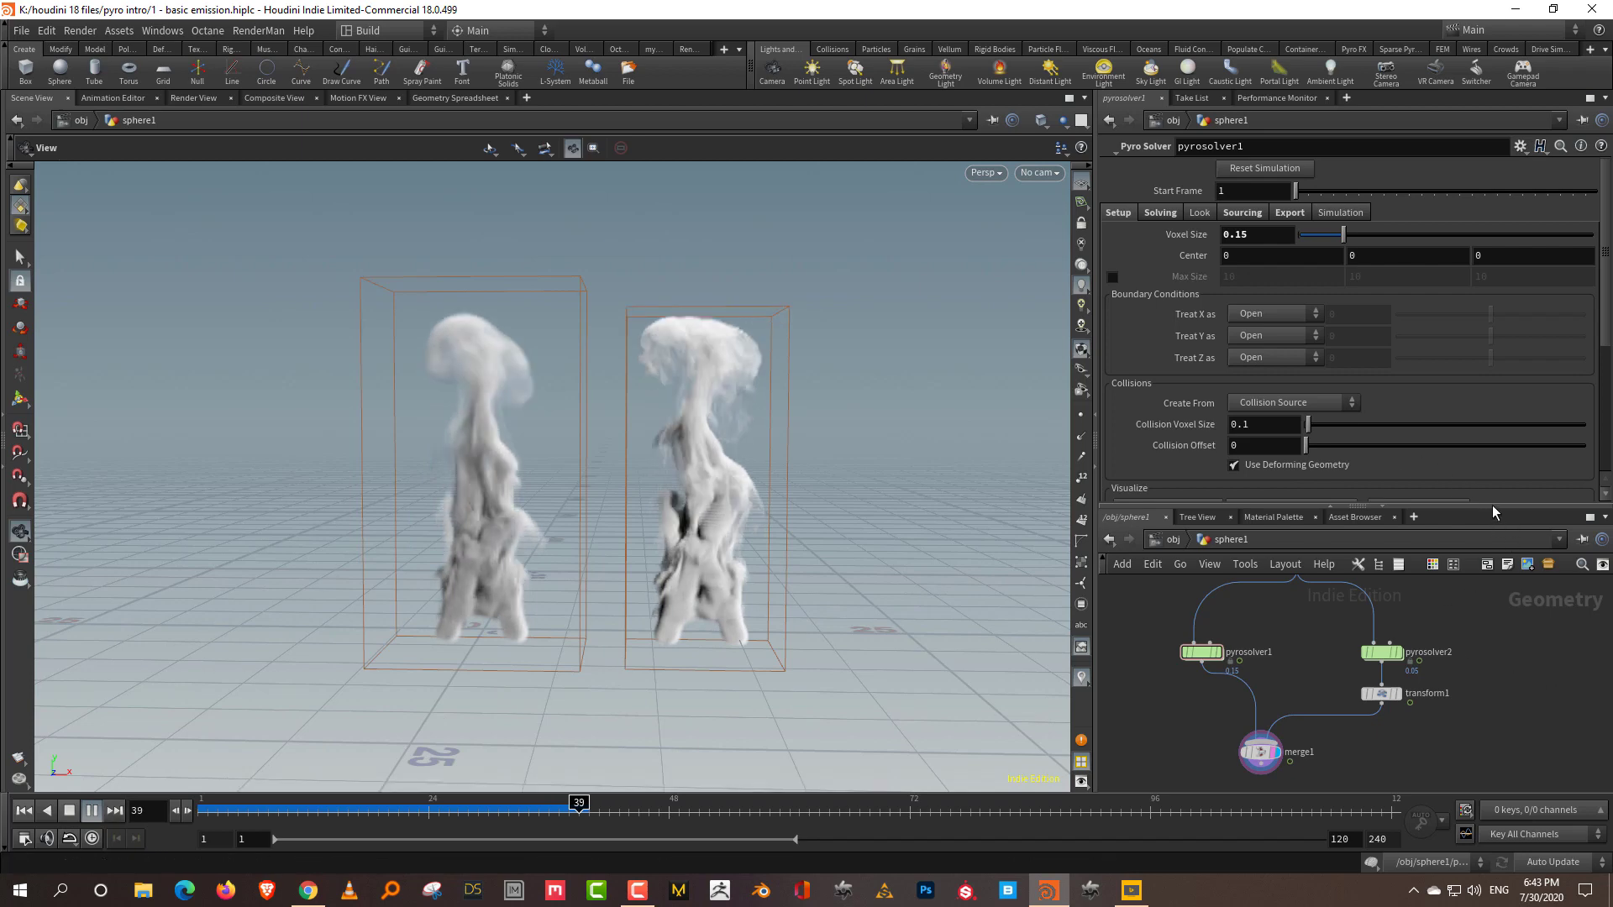
pyautogui.click(45, 812)
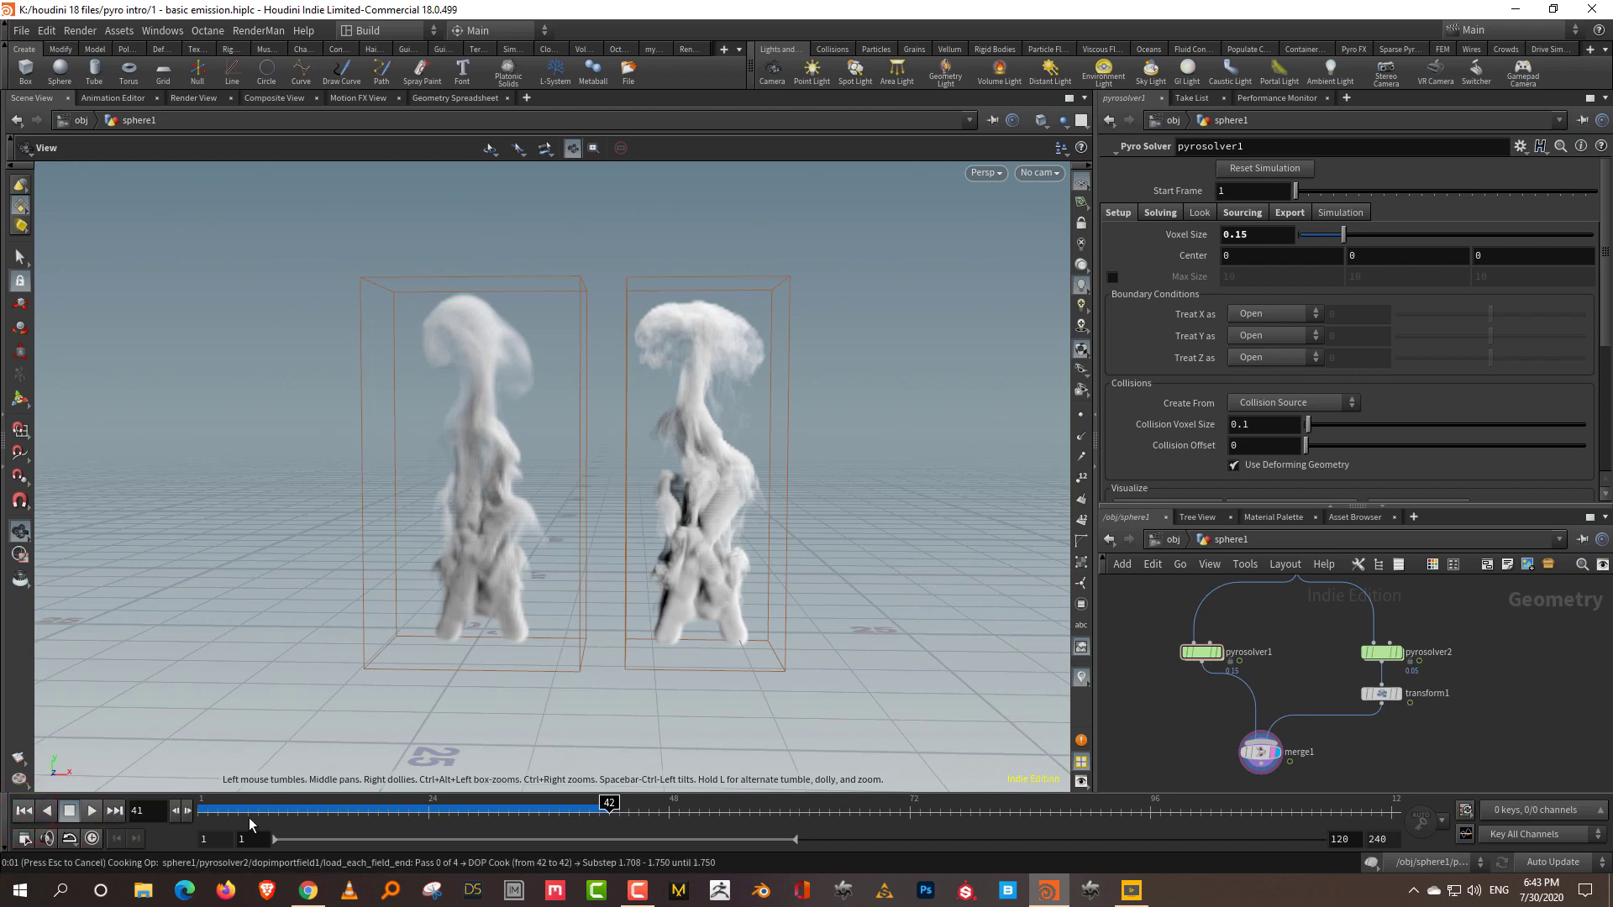
pyautogui.moveTo(218, 808); pyautogui.dragTo(613, 792)
pyautogui.hotkey('ctrl', 'Left')
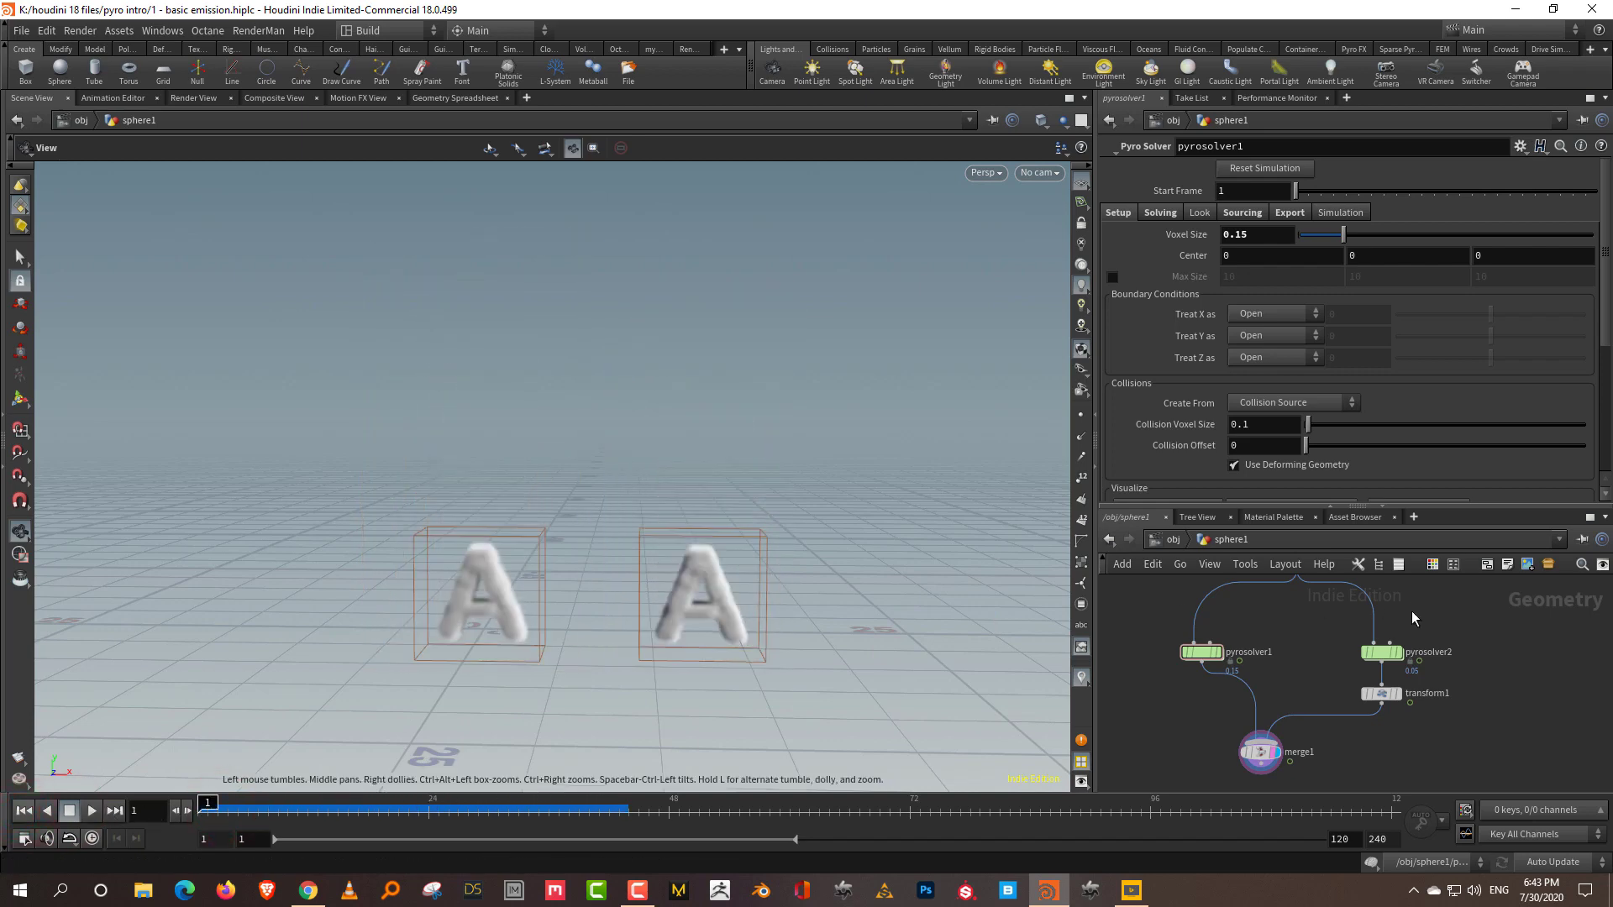
# Set the voxel size of both pyrosolver2 and pyrosolver1 to 0.1
pyautogui.click(1382, 651)
pyautogui.click(1232, 234)
pyautogui.write('0.1')
pyautogui.press('Return')
pyautogui.click(1201, 651)
pyautogui.moveTo(1373, 252); pyautogui.dragTo(1383, 249, button='middle')
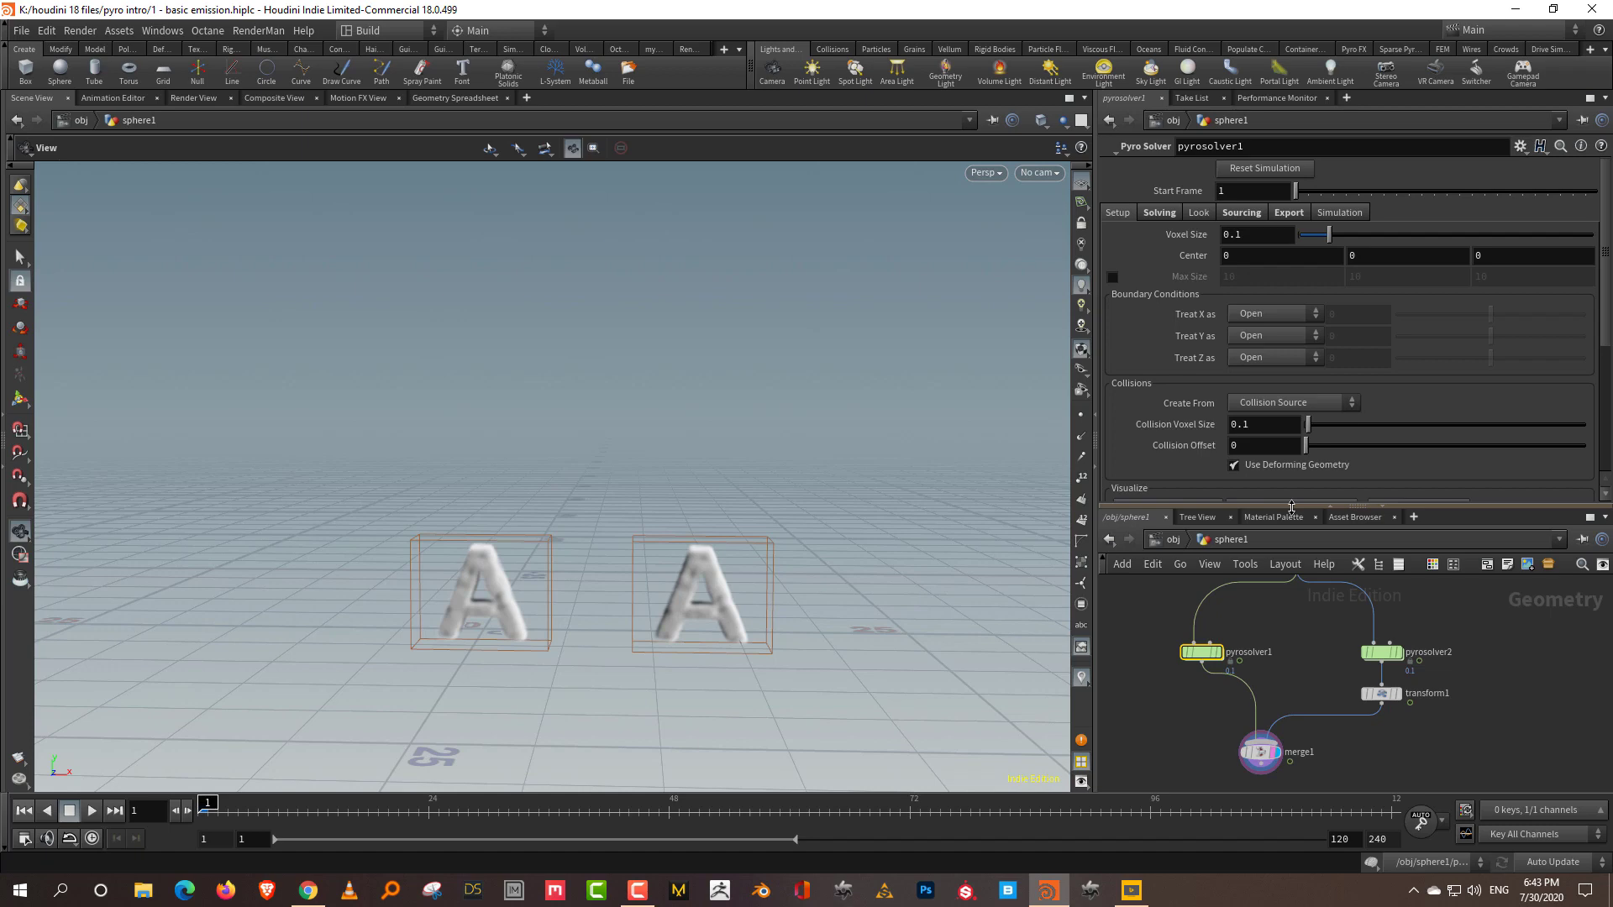
# Close the Y boundary above with offset 3.18, play the result, and rewind
pyautogui.click(1255, 317)
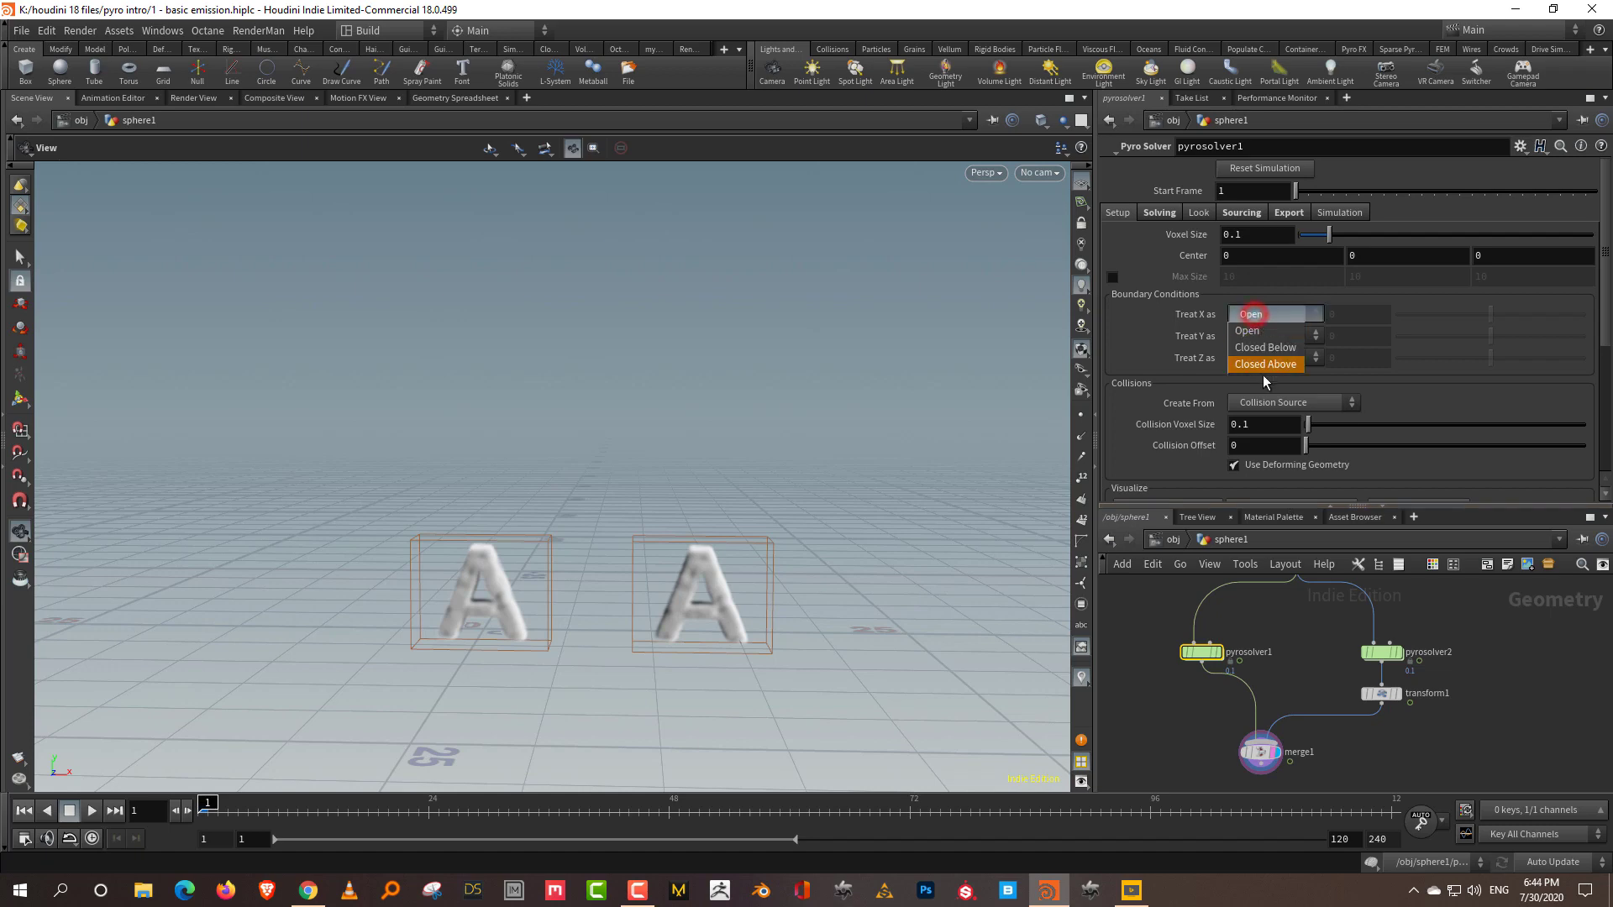
pyautogui.click(1176, 354)
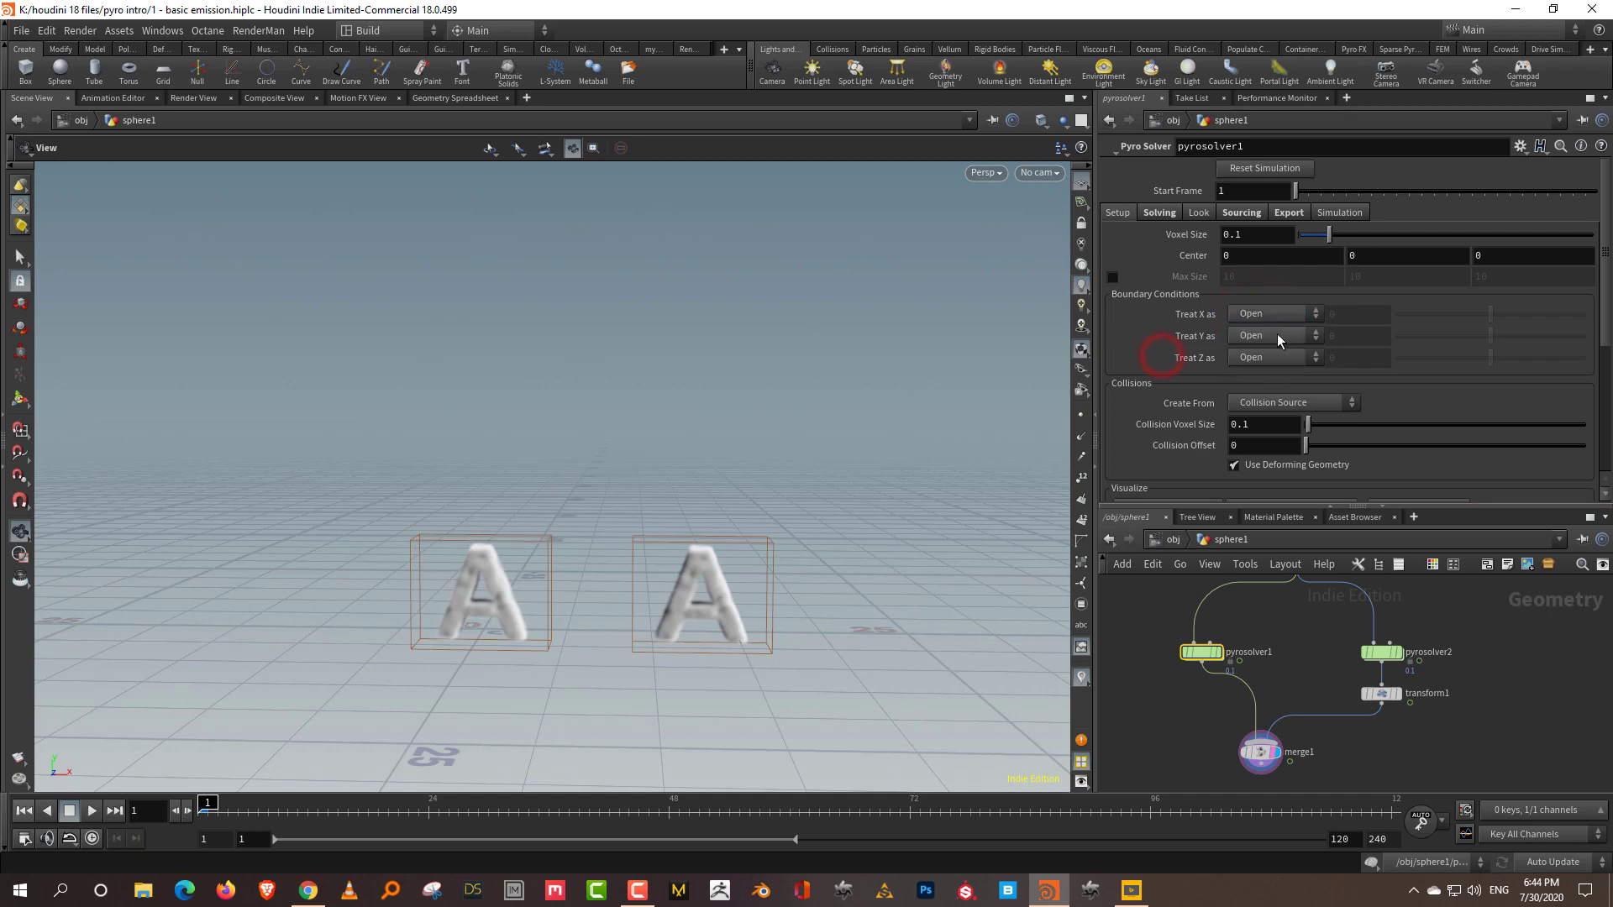
pyautogui.click(1271, 335)
pyautogui.click(1288, 390)
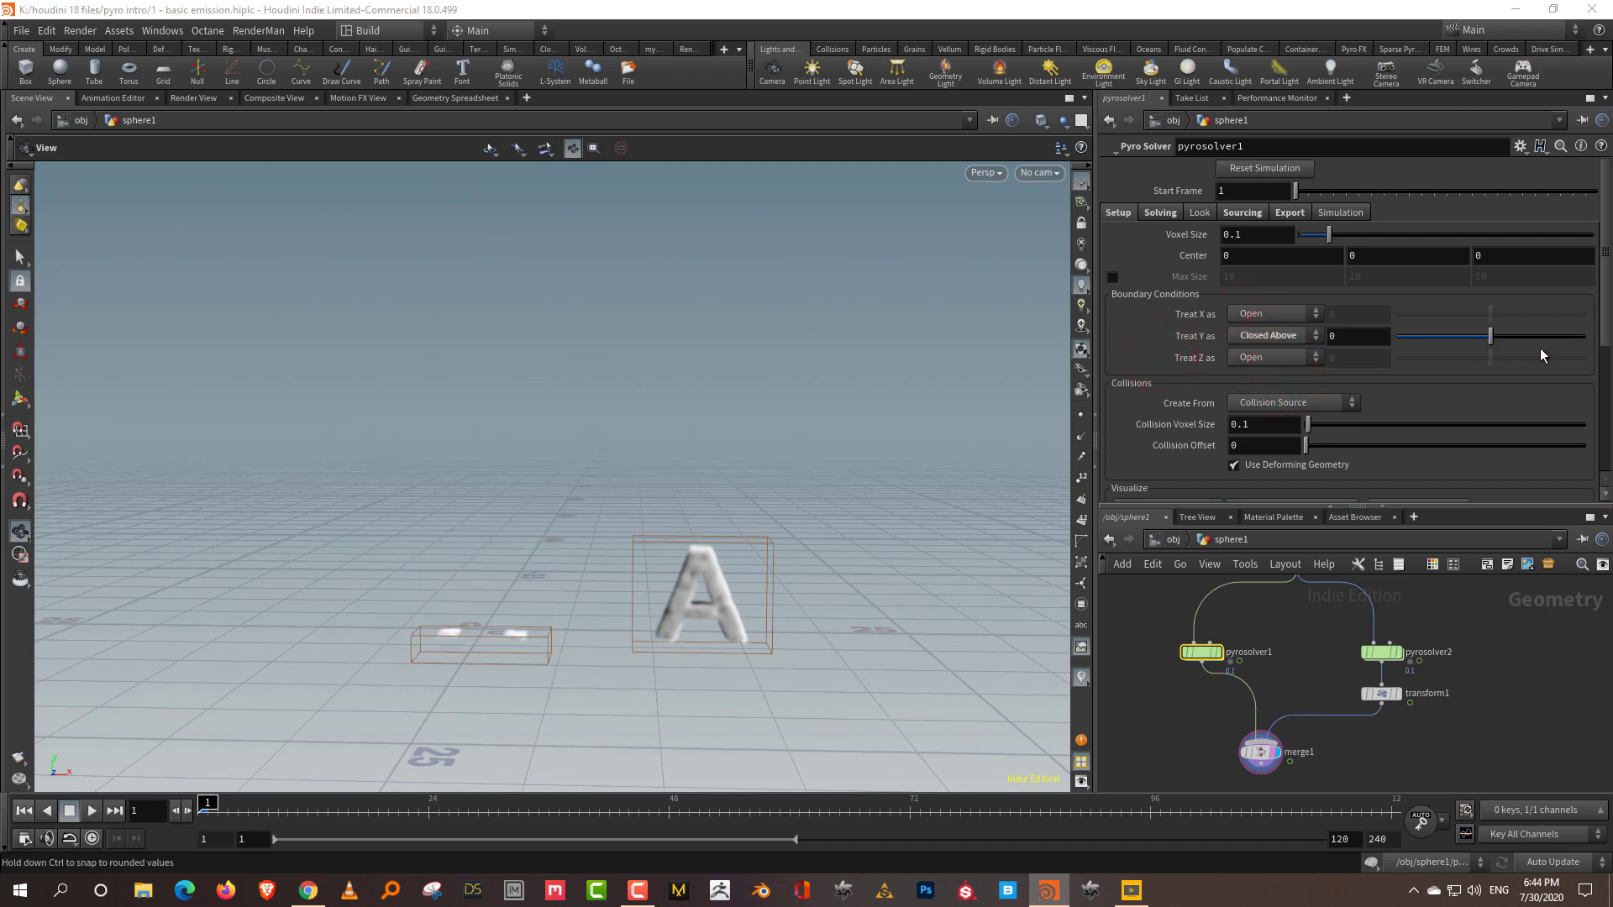
pyautogui.moveTo(1489, 335); pyautogui.dragTo(1548, 335)
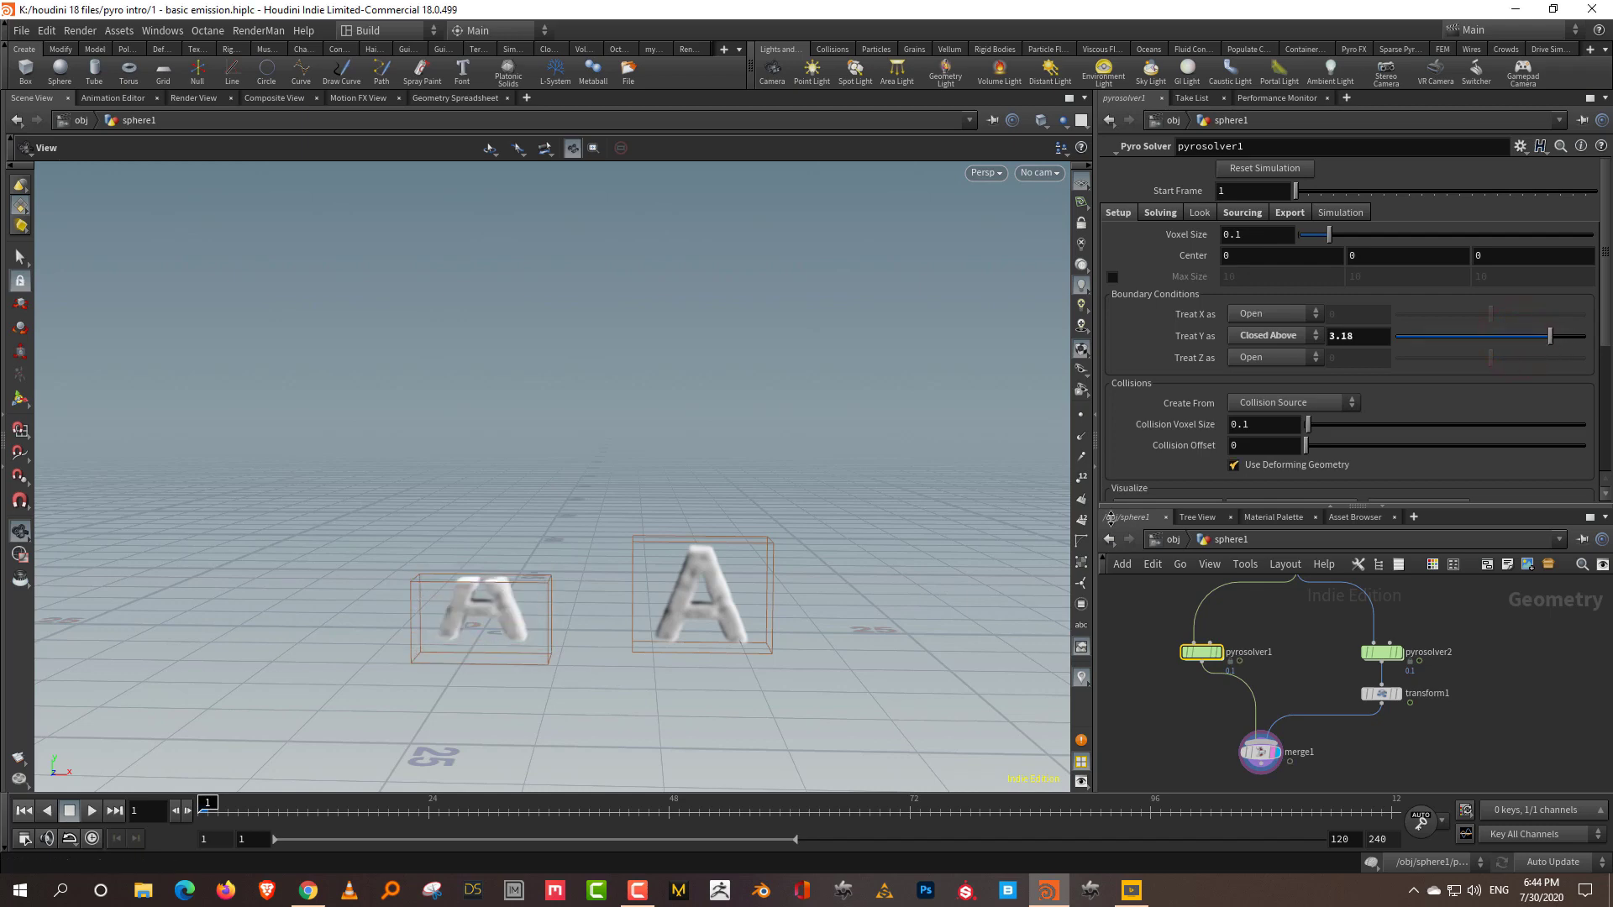
pyautogui.click(92, 809)
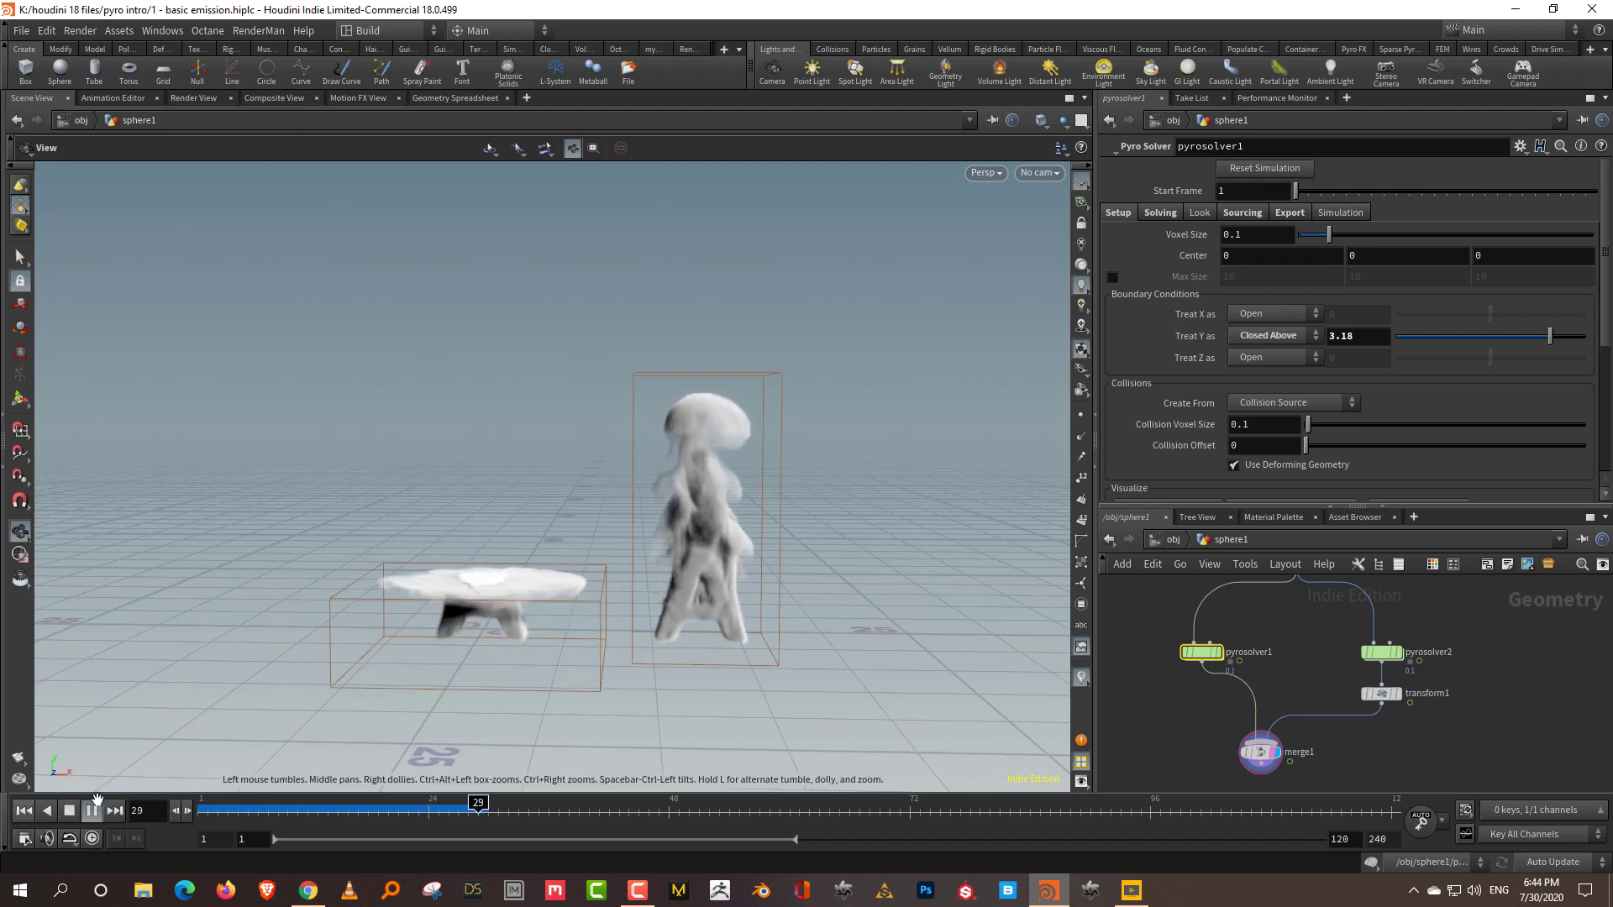
pyautogui.click(70, 812)
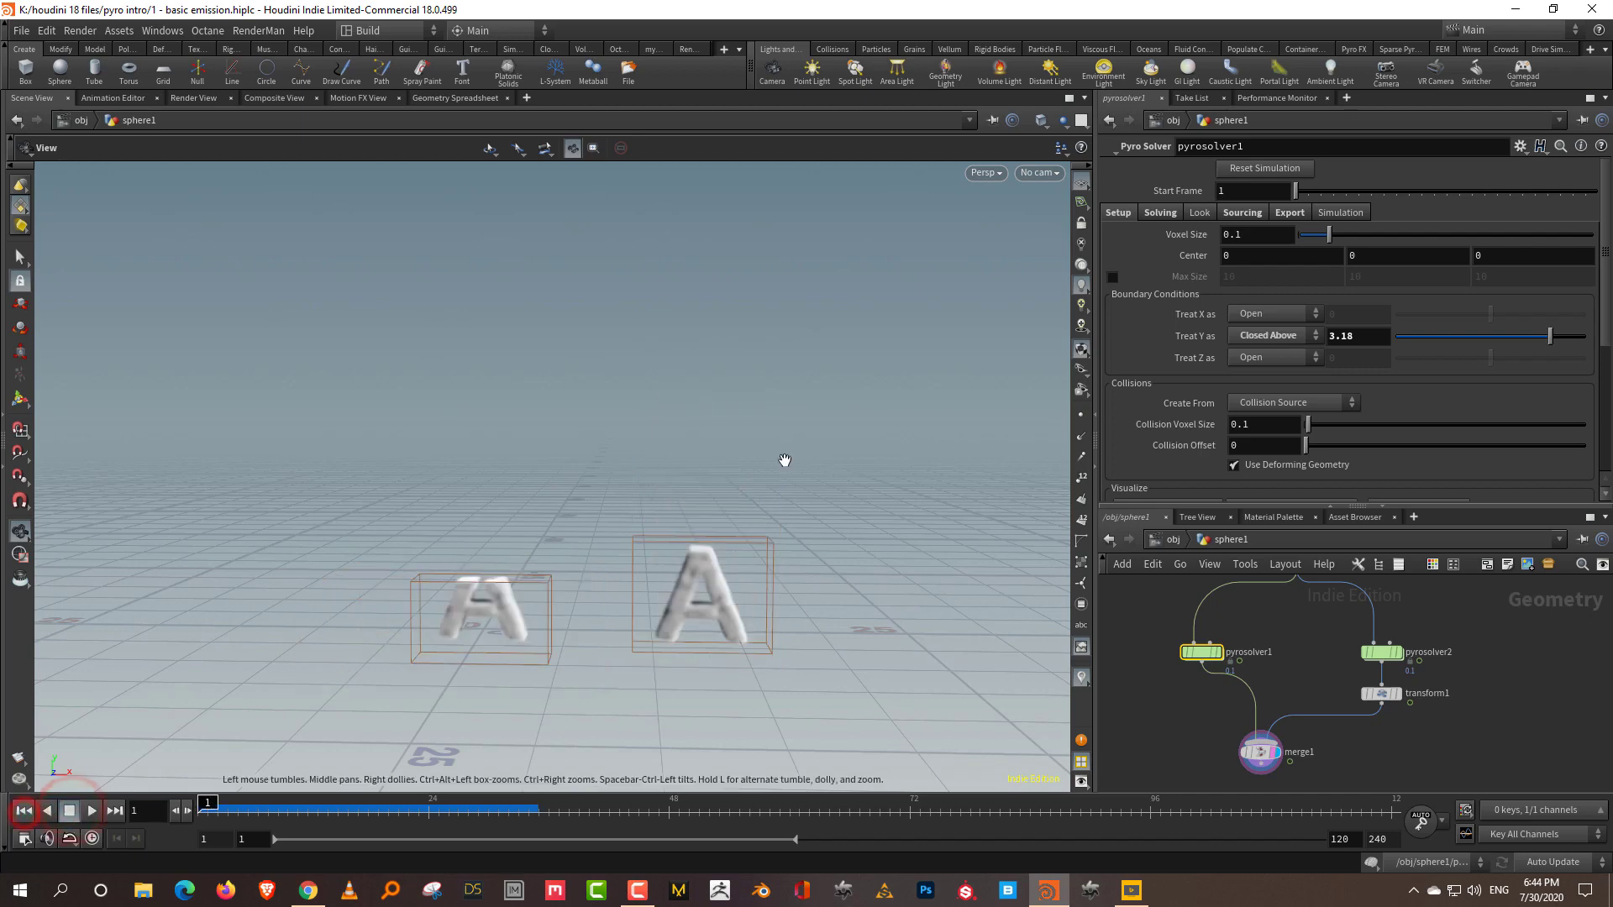
# Switch the Y boundary to Closed Below with offset 0.33 and replay to compare
pyautogui.click(1276, 338)
pyautogui.click(1283, 372)
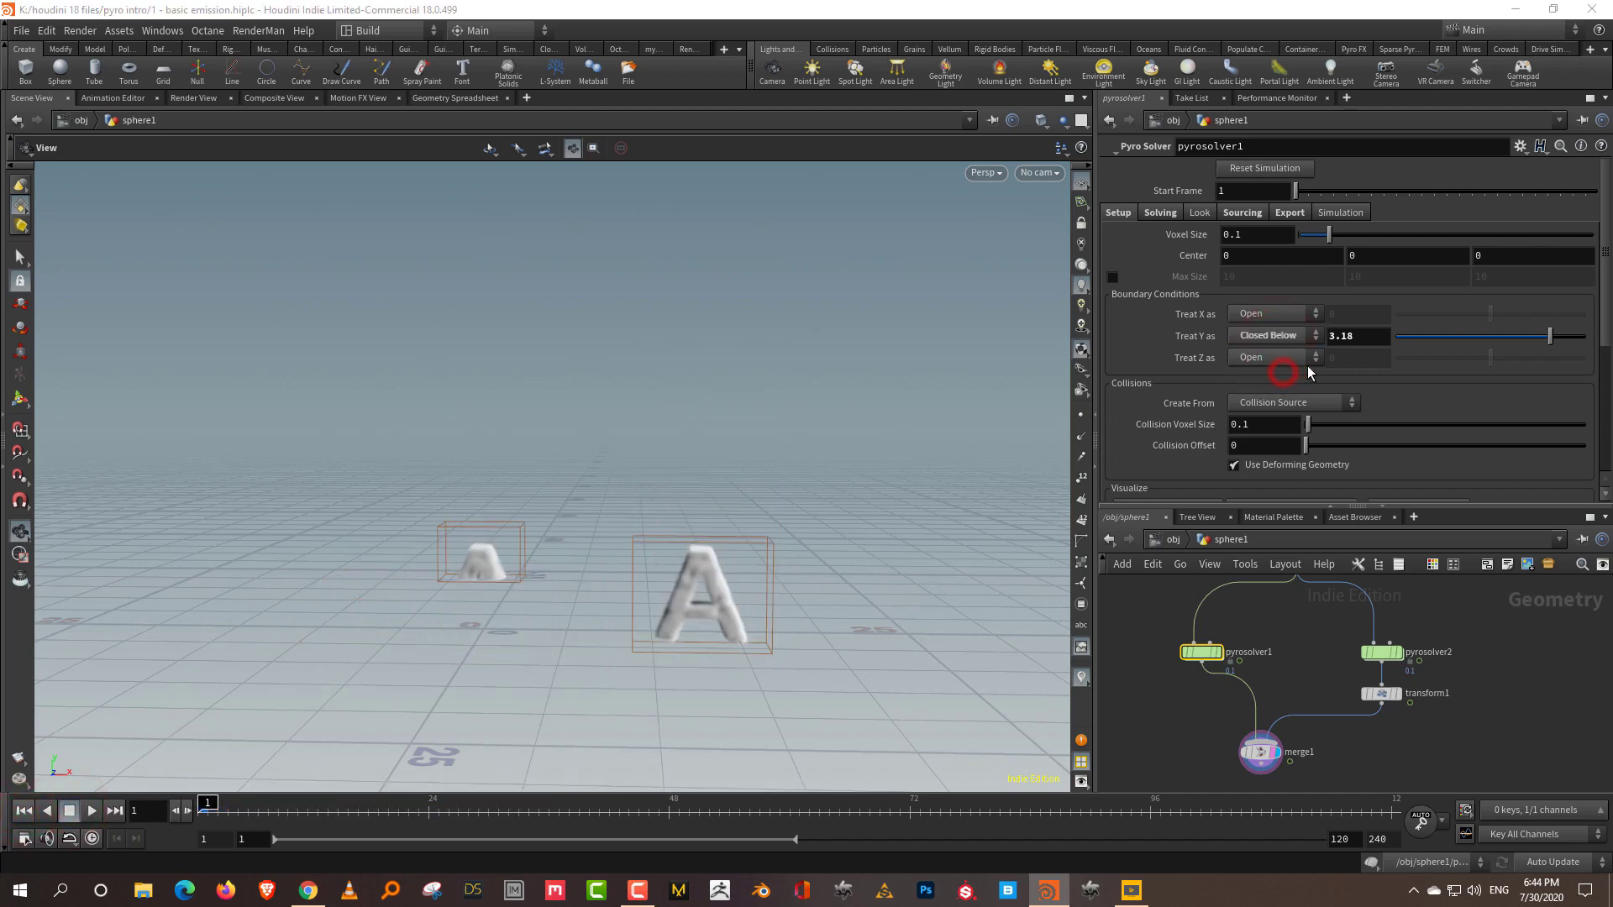
pyautogui.doubleClick(1367, 336)
pyautogui.press('Return')
pyautogui.moveTo(1489, 337); pyautogui.dragTo(1497, 338)
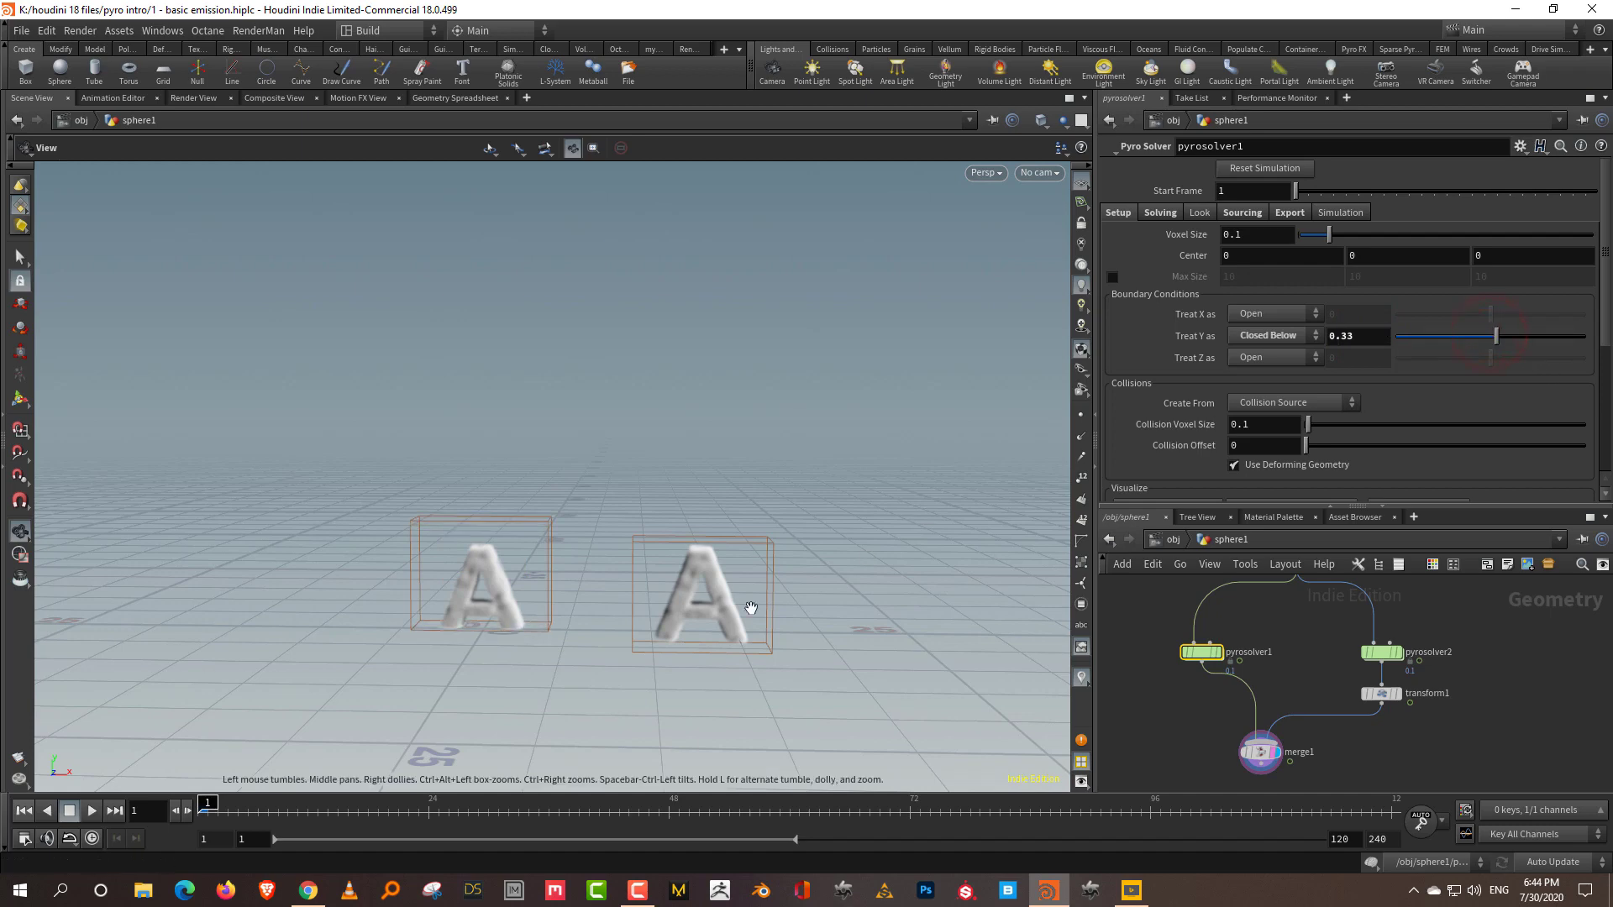
pyautogui.click(90, 811)
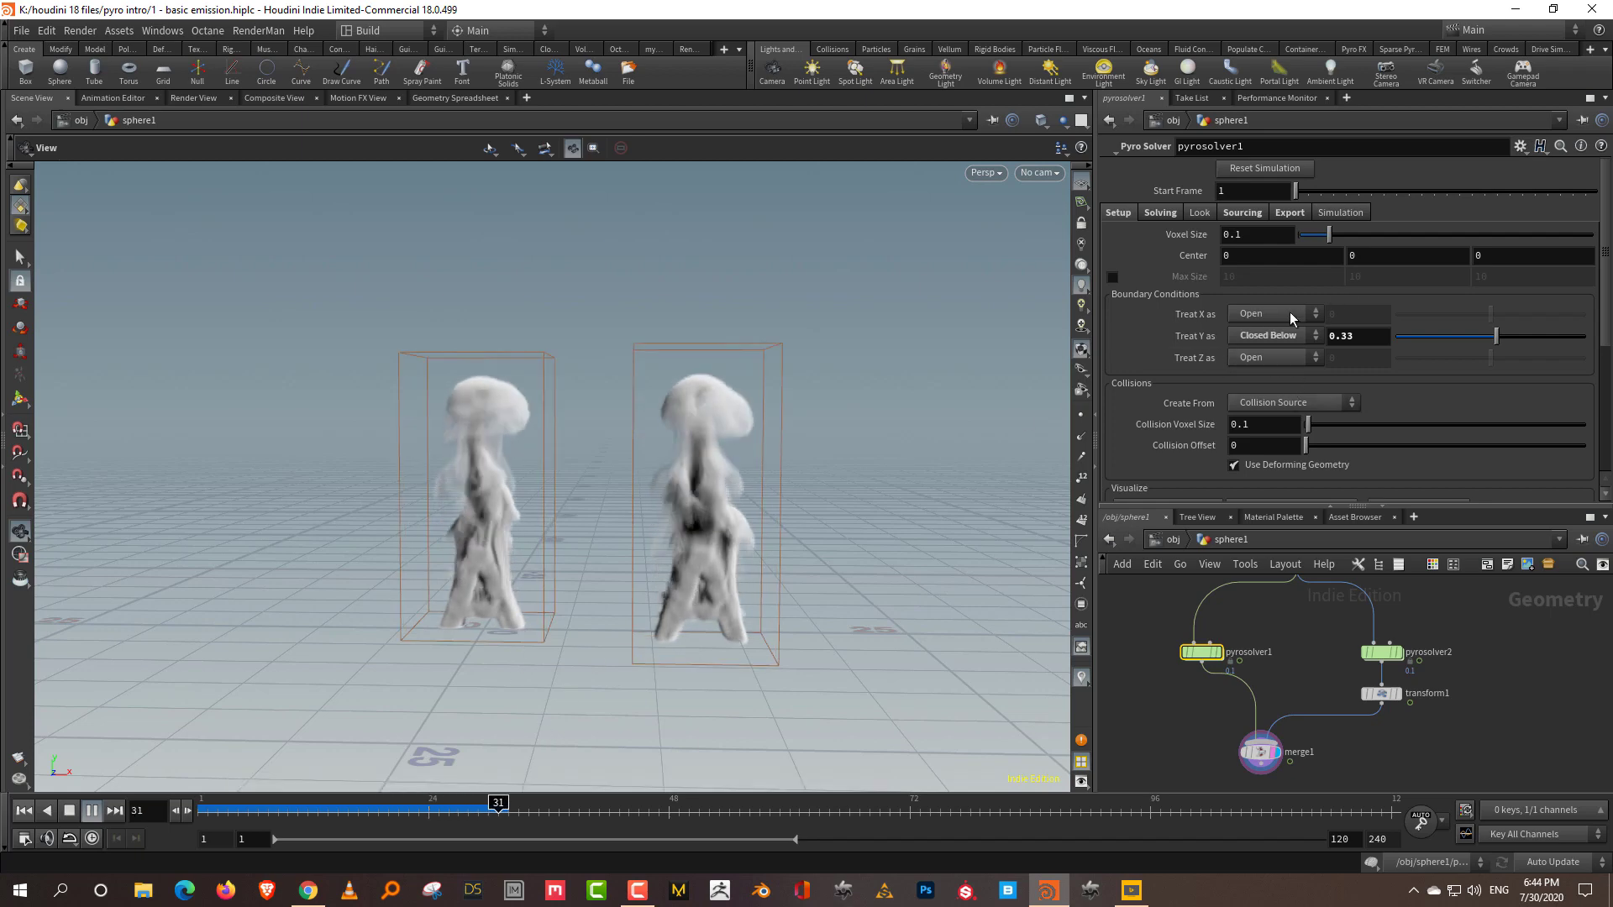
# Rewind to the first frame and set the Y boundary offset to 0
pyautogui.click(1280, 338)
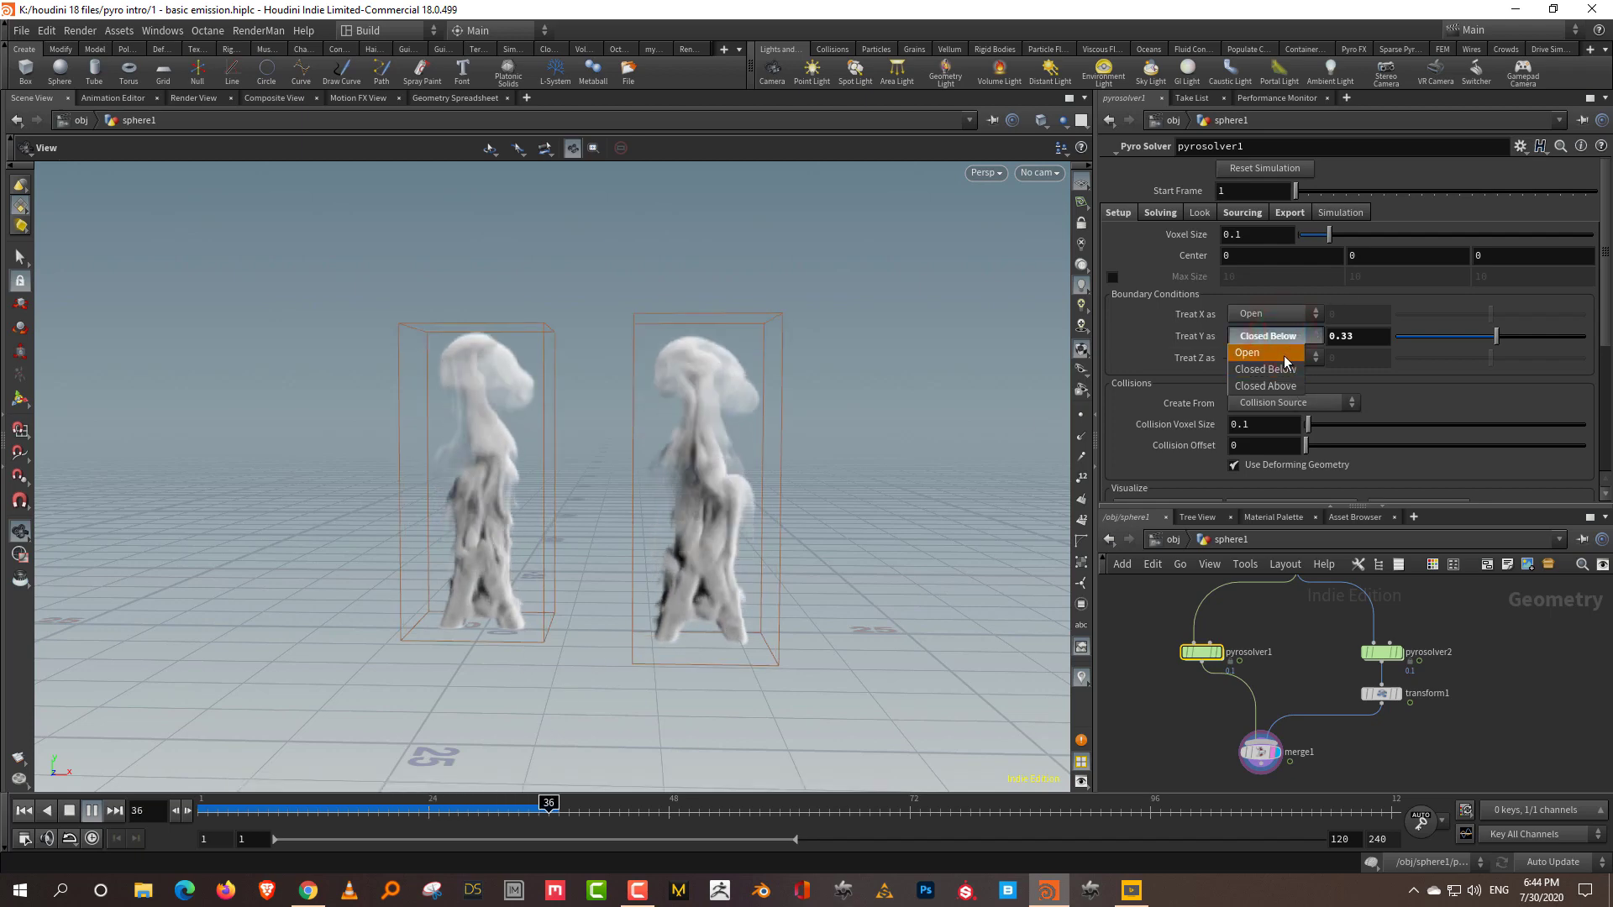
pyautogui.click(1174, 362)
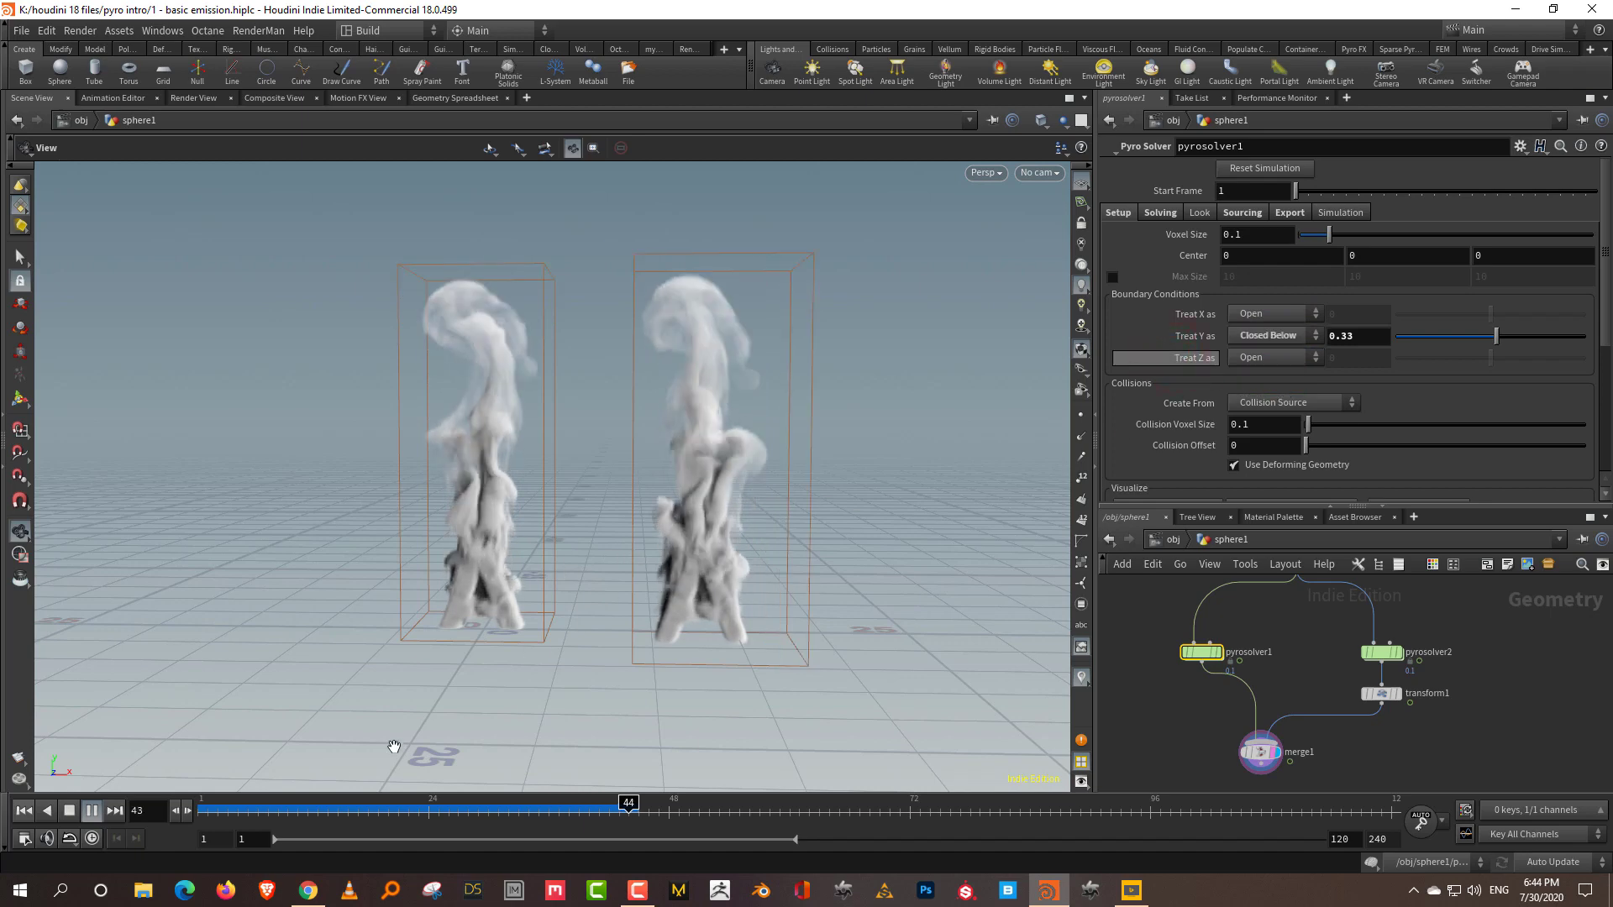
pyautogui.click(22, 809)
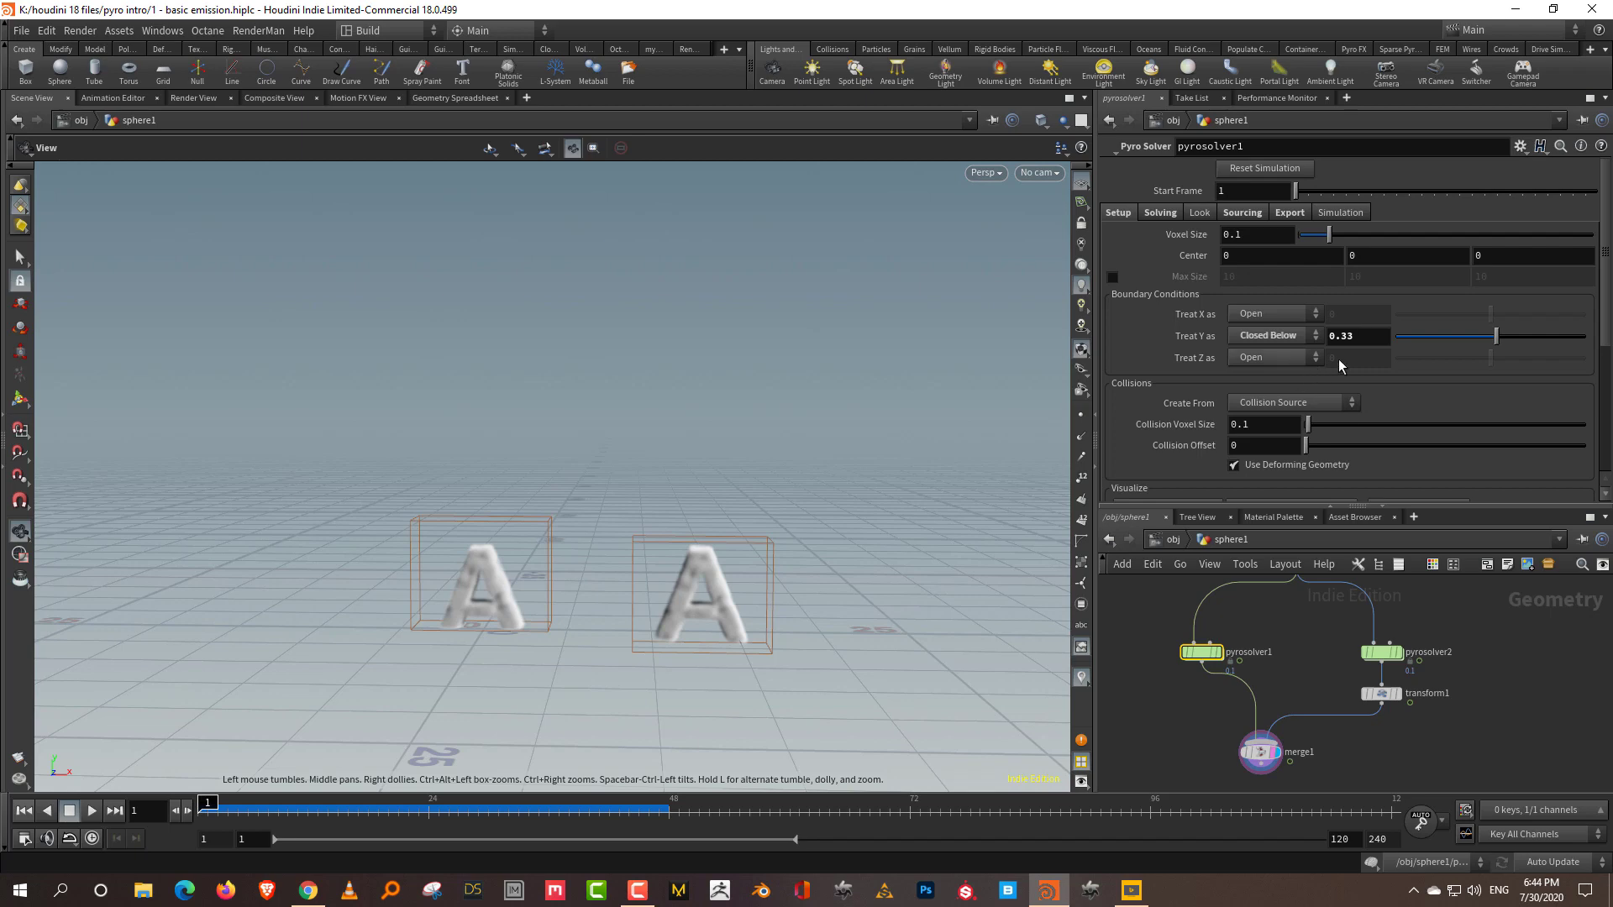
pyautogui.doubleClick(1334, 343)
pyautogui.write('0')
pyautogui.press('Return')
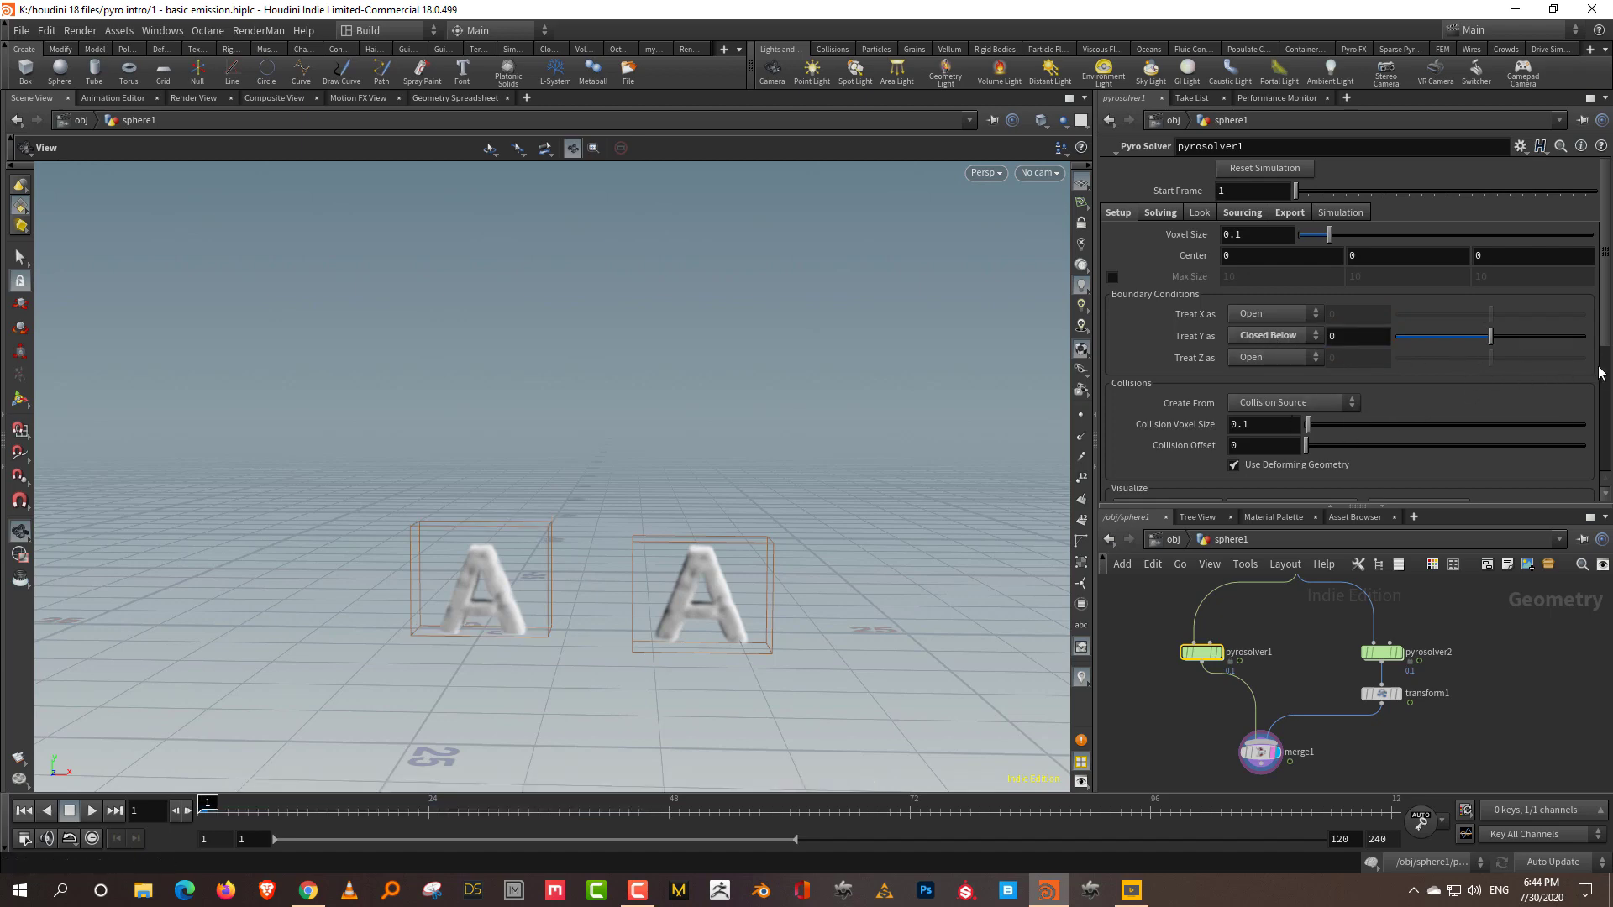
pyautogui.scroll(-3, 1609, 338)
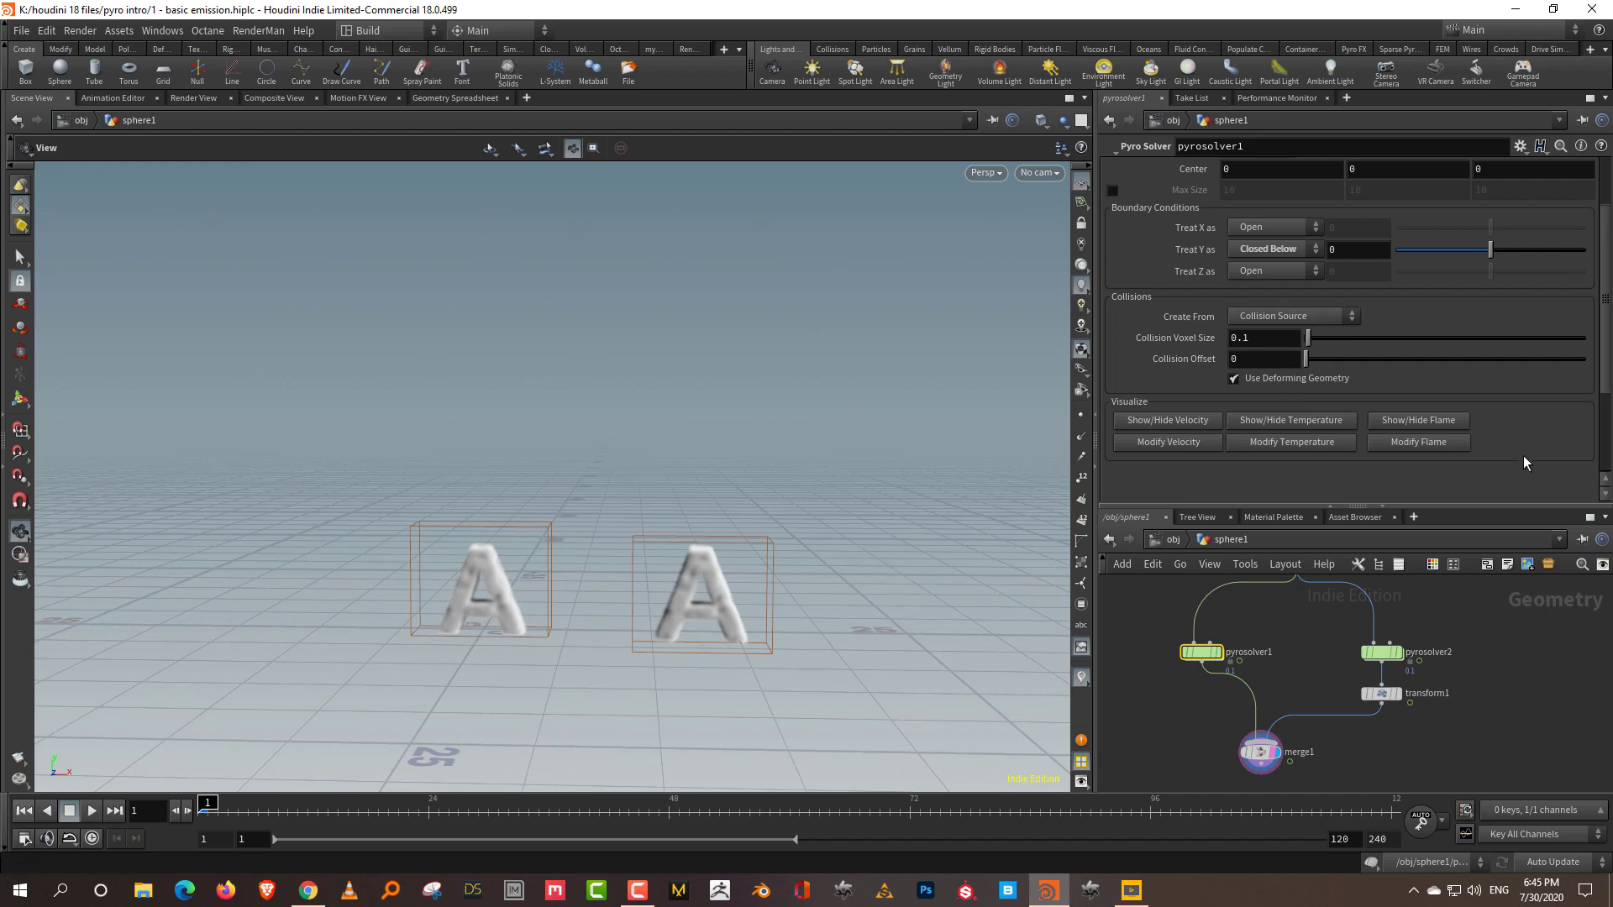
pyautogui.moveTo(1600, 384); pyautogui.dragTo(1606, 315)
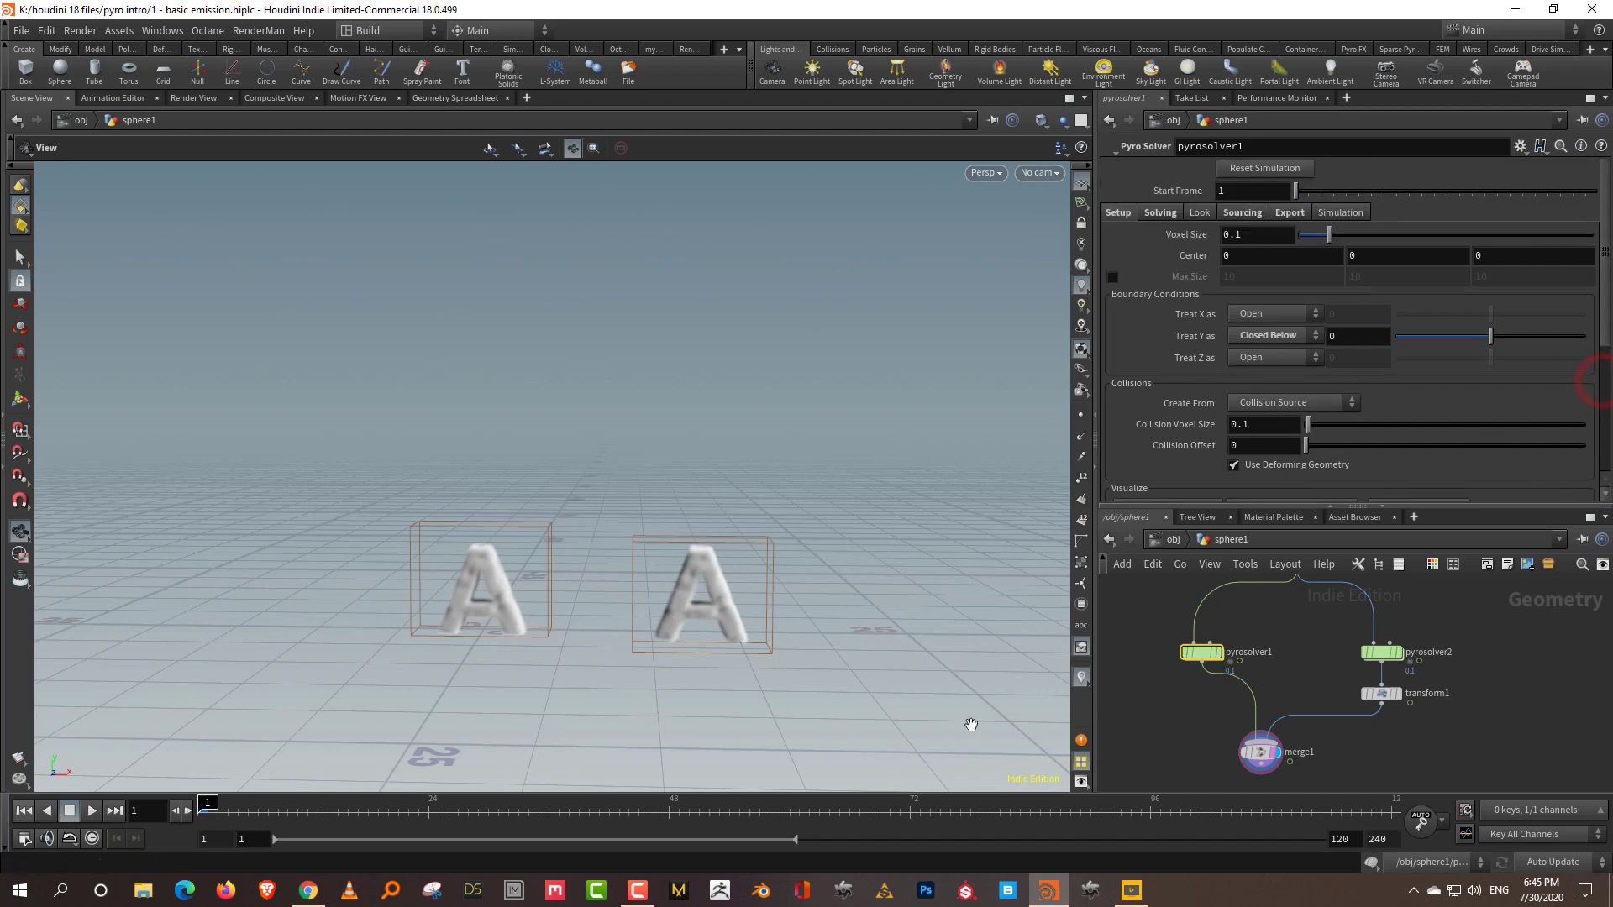
# Review the solver's Solving and Shape parameters and resize the panes
pyautogui.click(1161, 213)
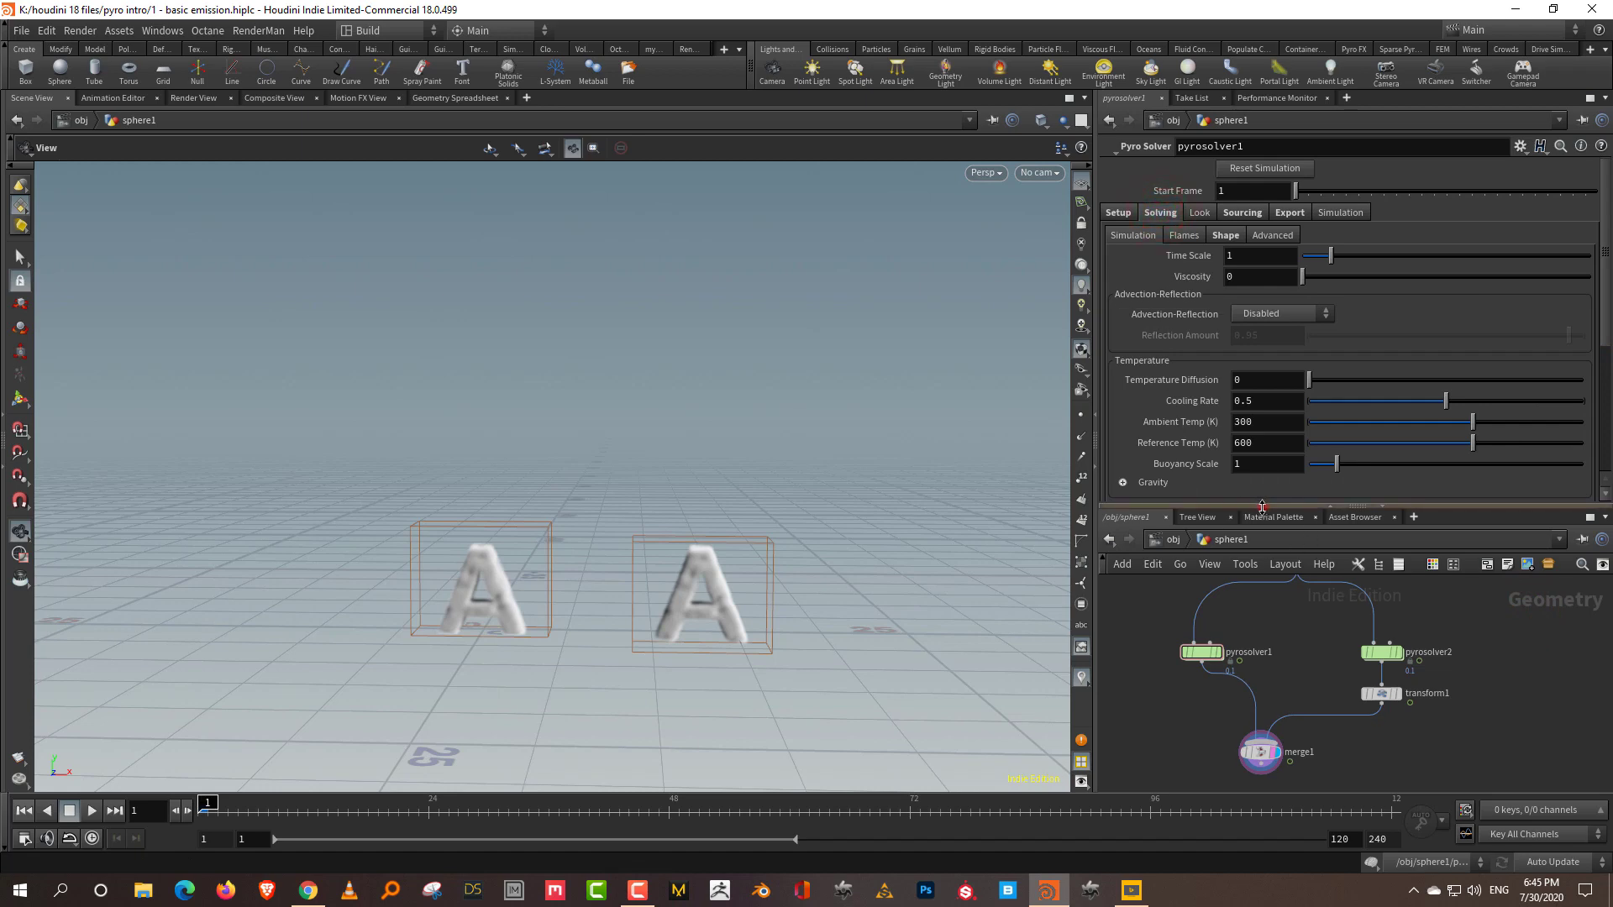
pyautogui.moveTo(1262, 508); pyautogui.dragTo(1263, 565)
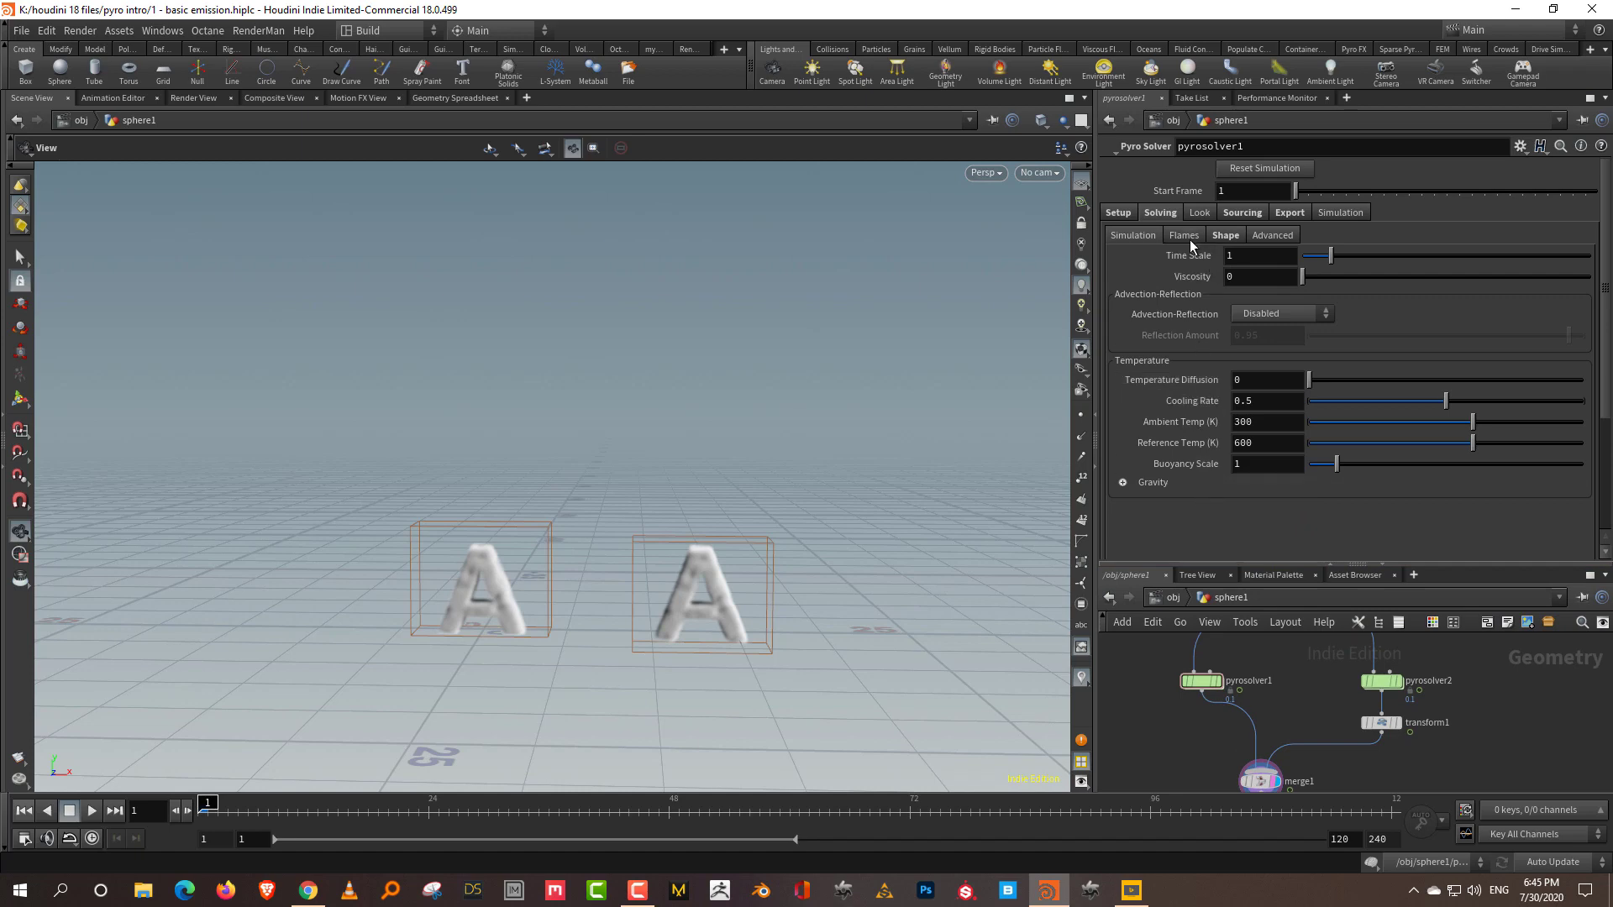
pyautogui.click(1227, 235)
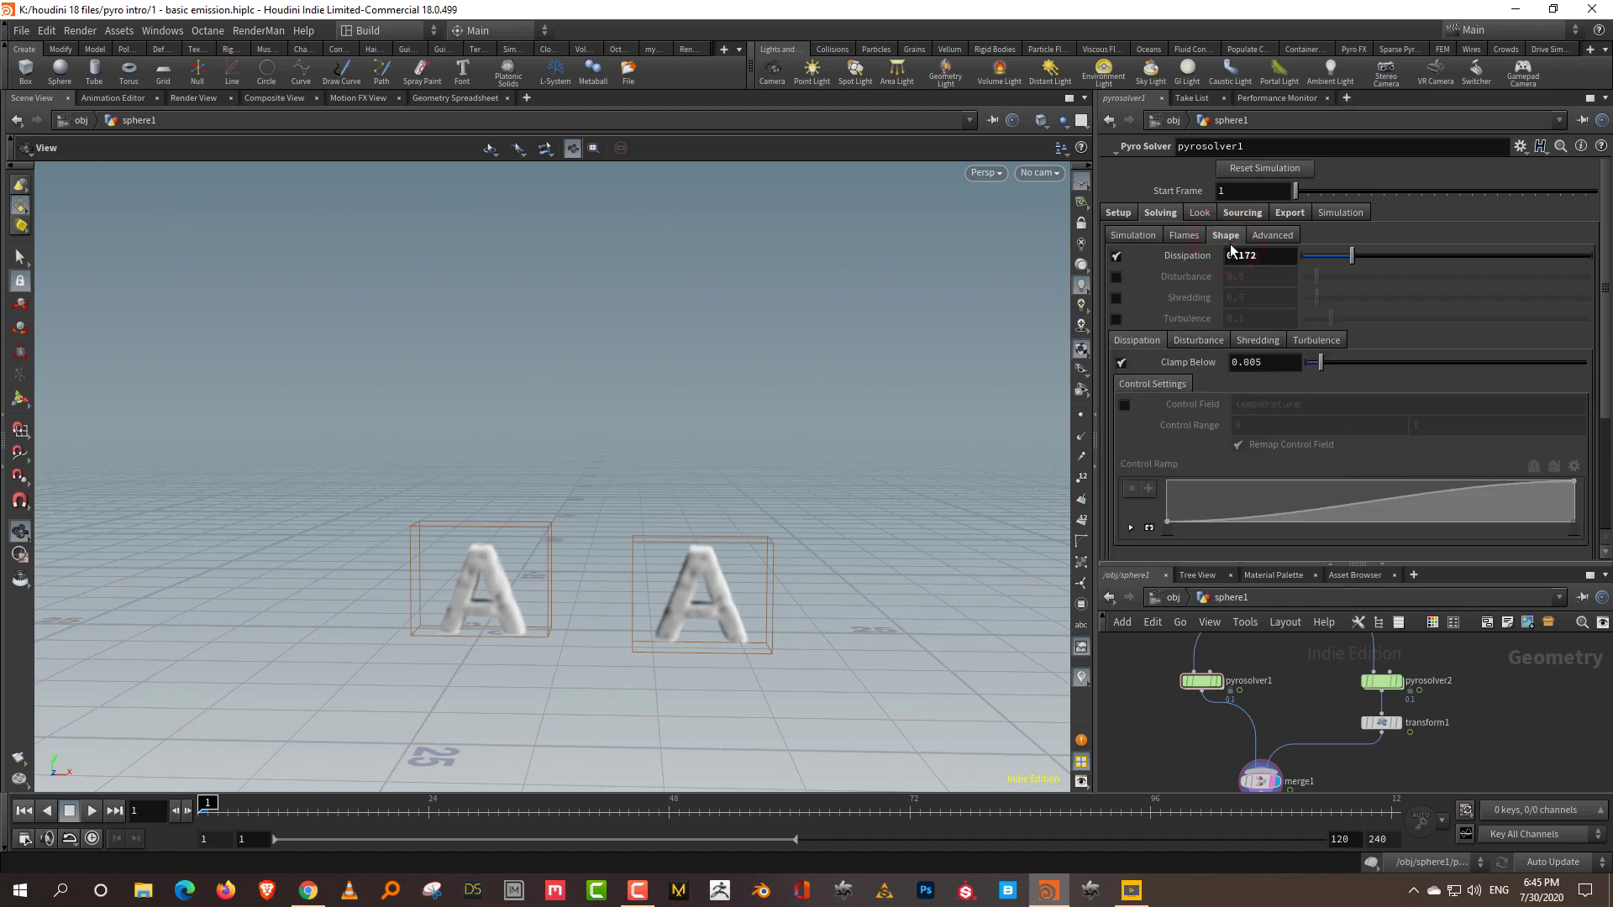
pyautogui.click(1132, 234)
pyautogui.moveTo(1274, 563); pyautogui.dragTo(1266, 493)
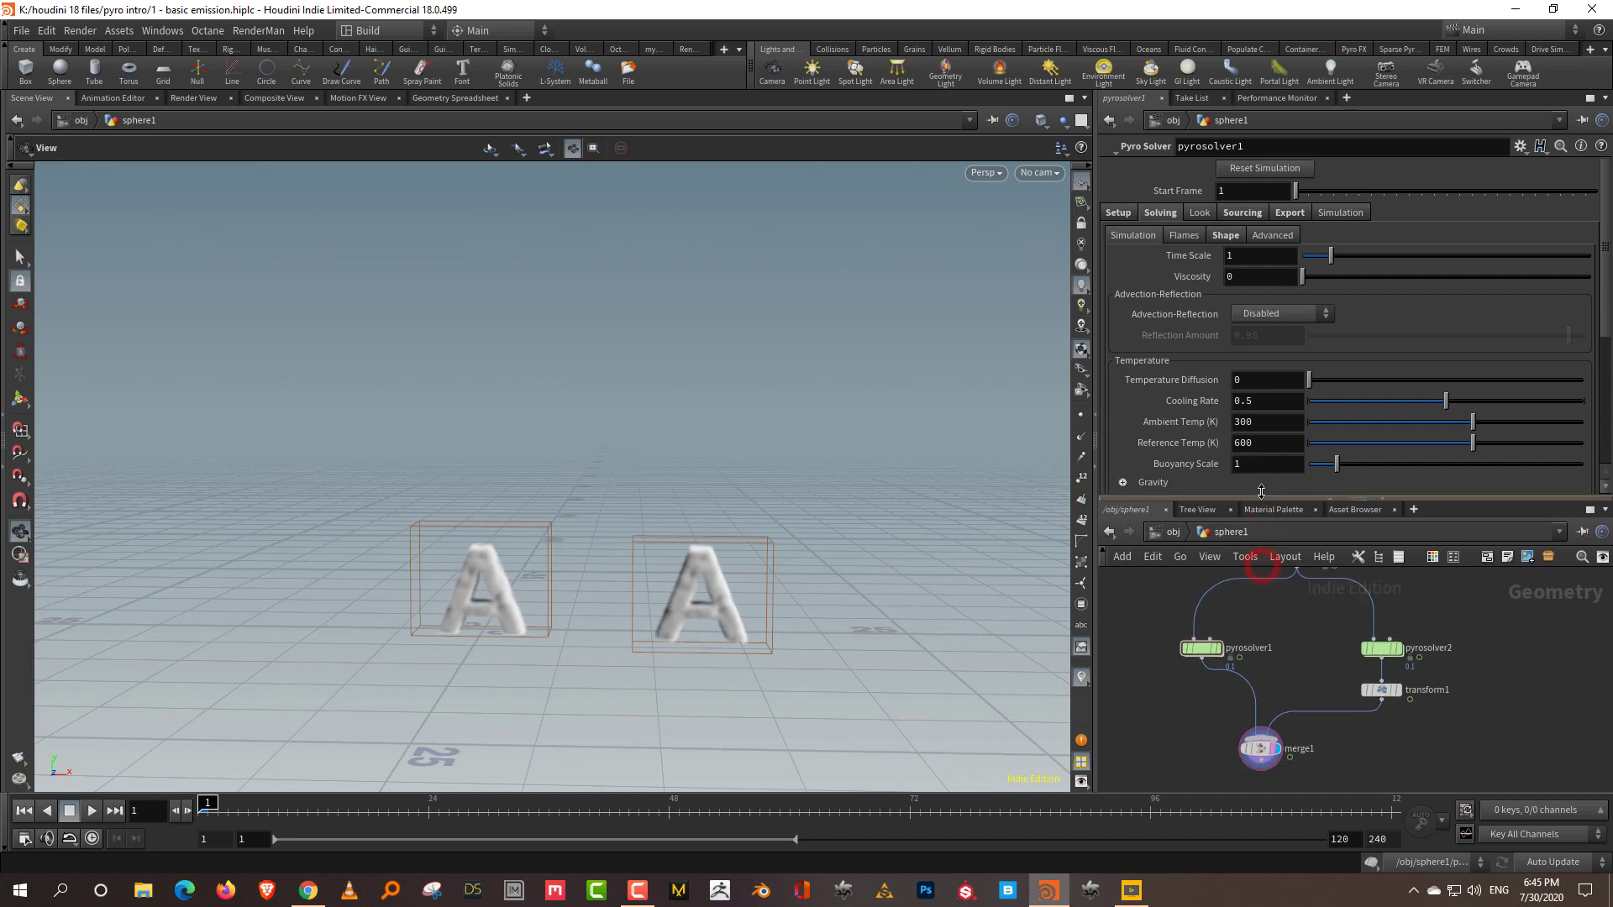
# Slow pyrosolver2 to time scale 0.47, play to compare, and rewind
pyautogui.moveTo(1433, 643); pyautogui.dragTo(1302, 690)
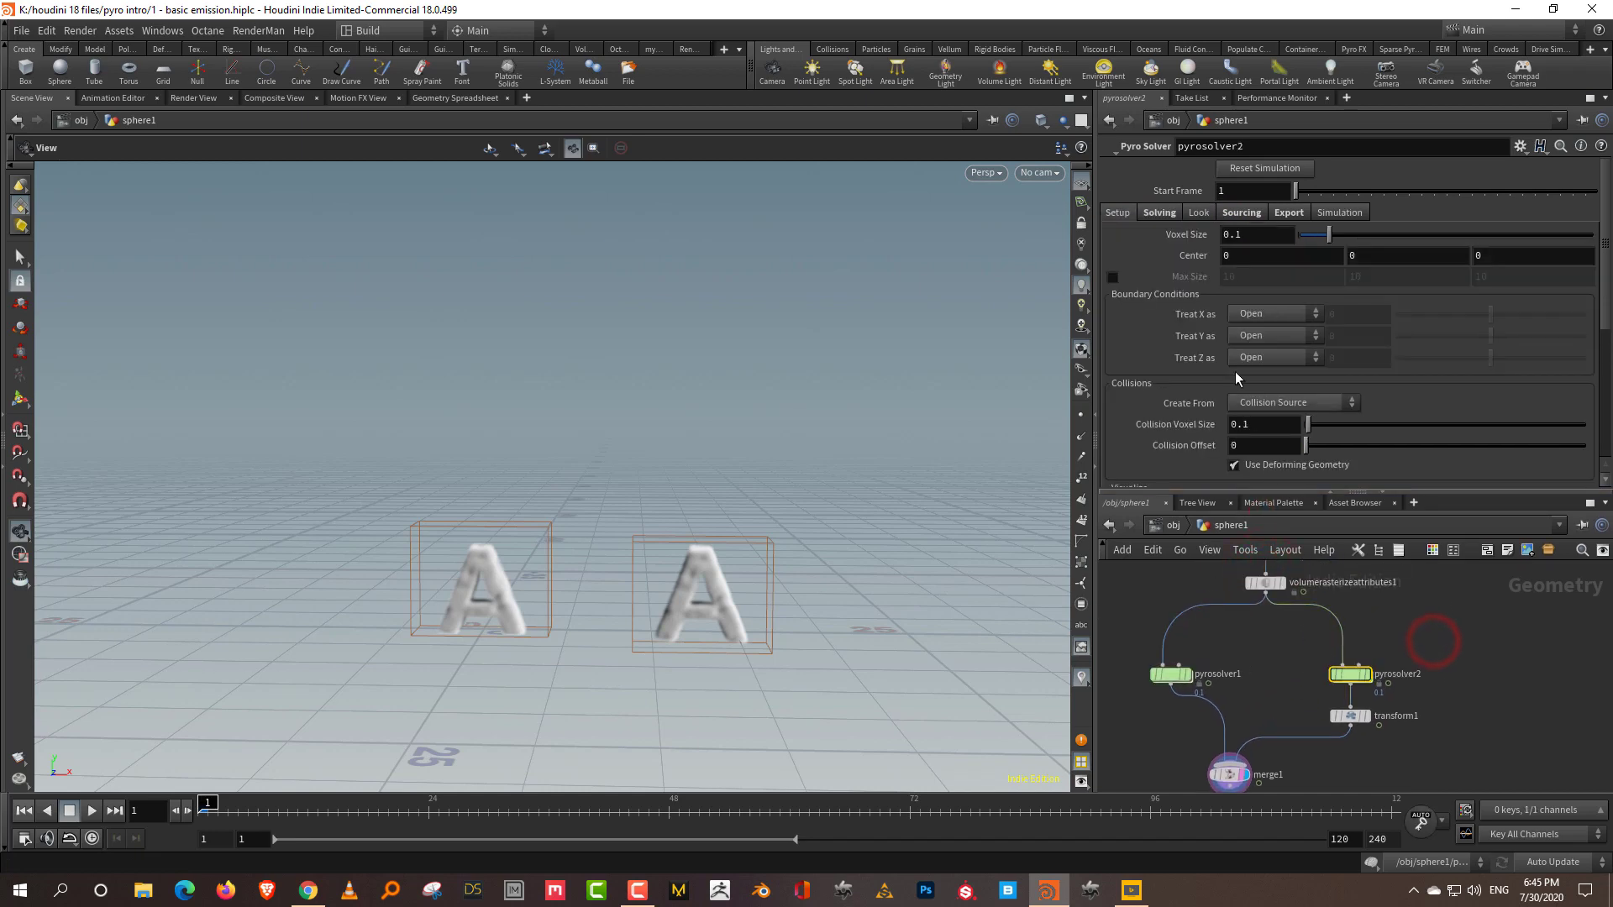
pyautogui.click(1159, 212)
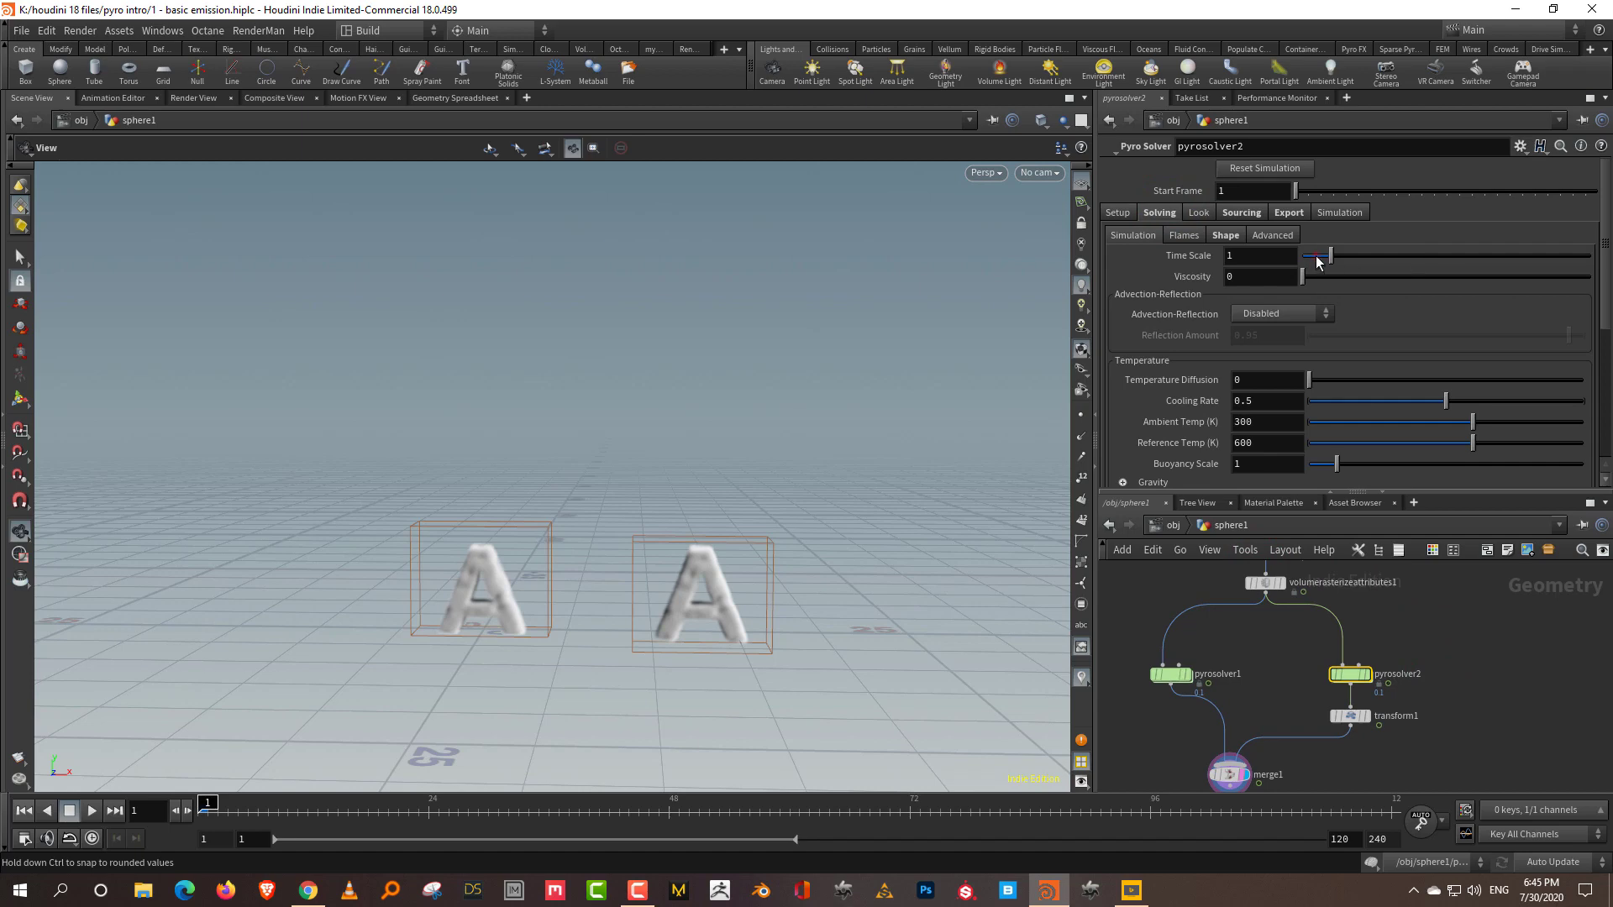
pyautogui.moveTo(1317, 260); pyautogui.dragTo(1310, 255)
pyautogui.click(93, 811)
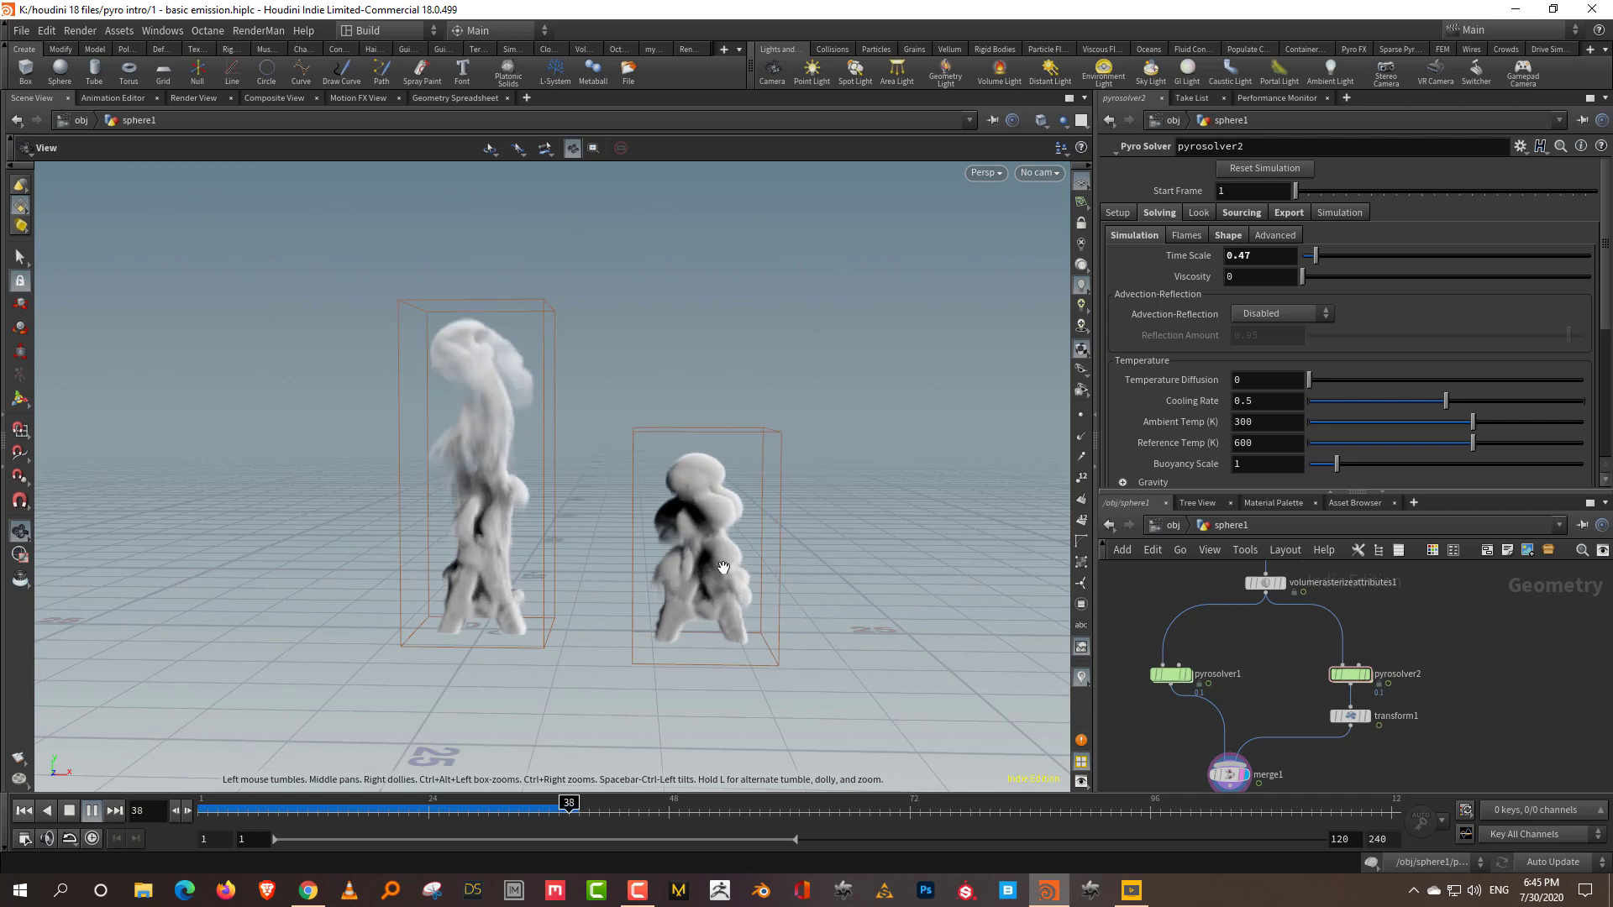
pyautogui.click(24, 810)
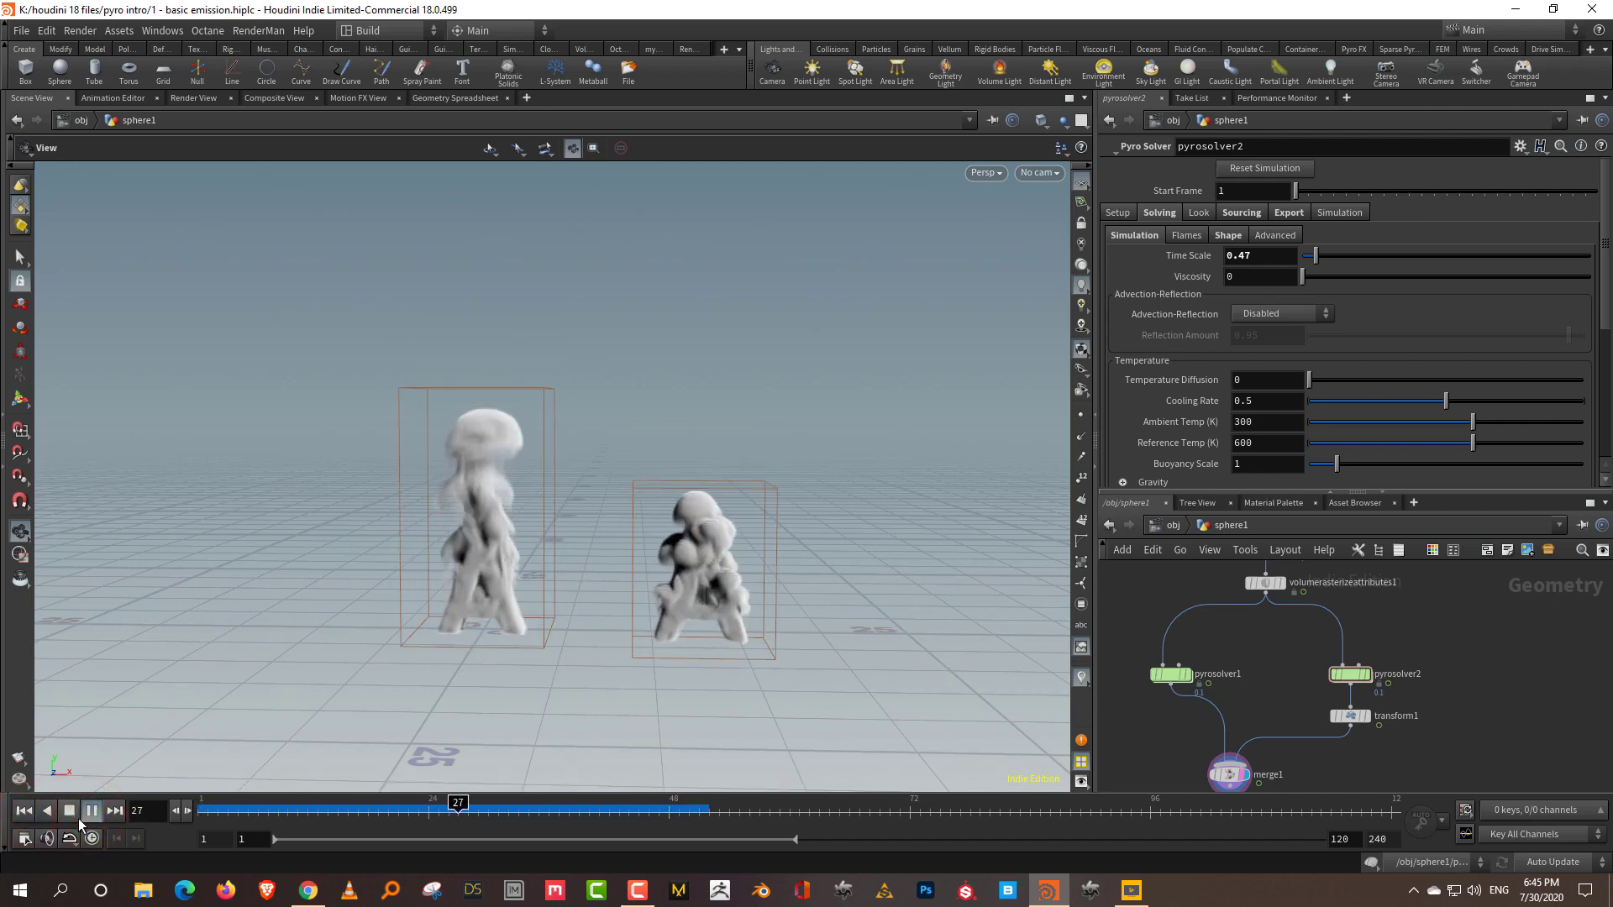
pyautogui.click(69, 810)
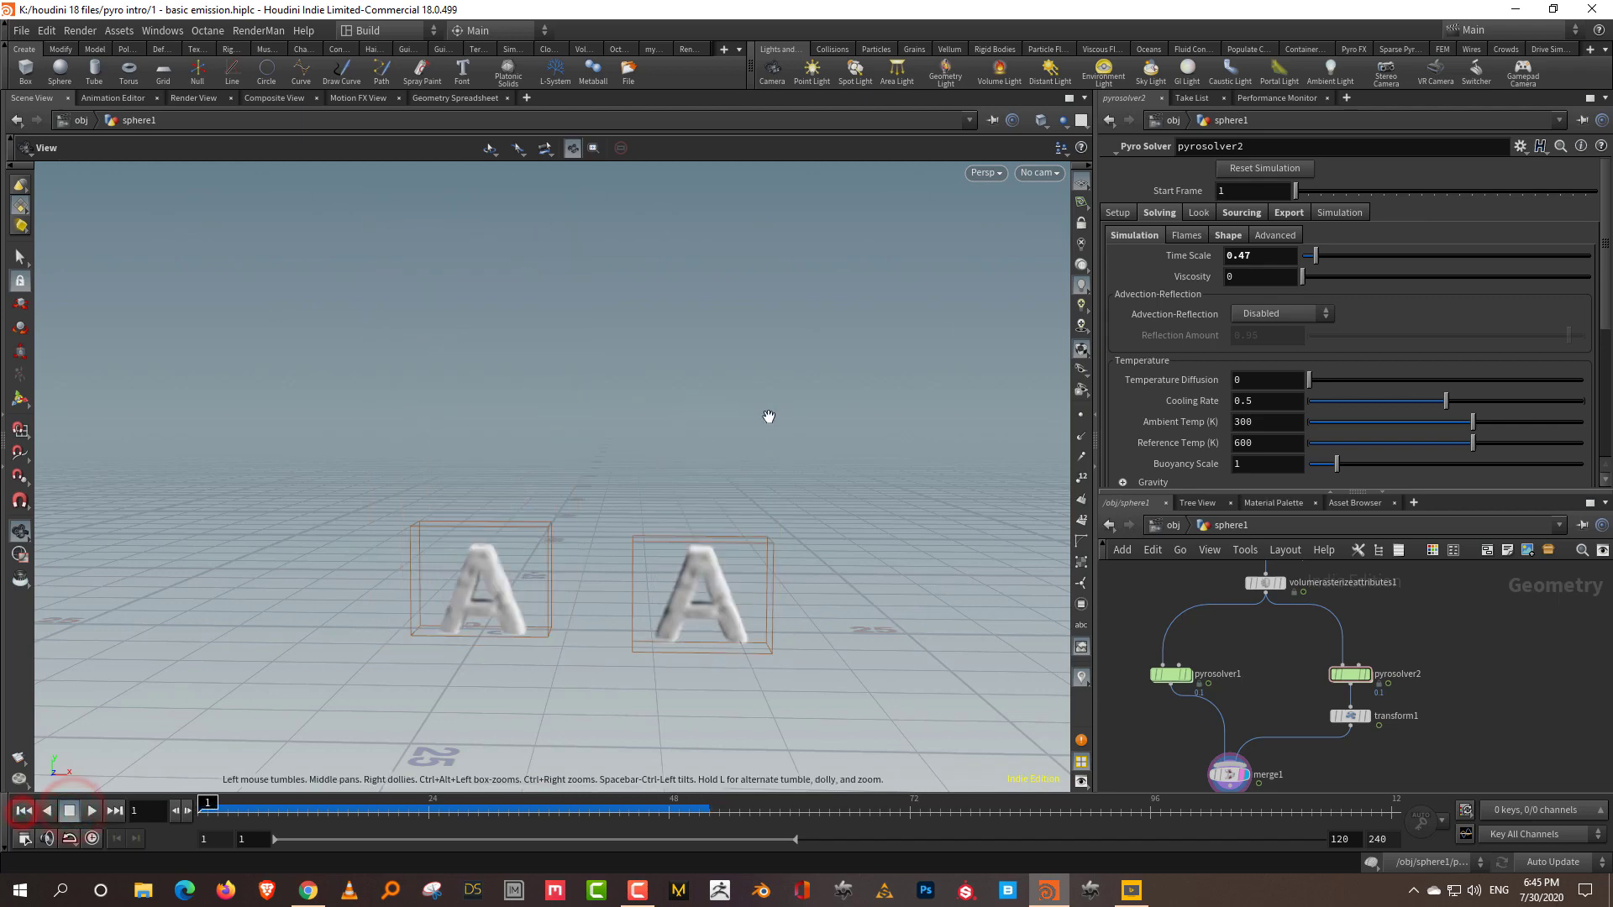
# Test time scale 2.16 with a replay, then return to frame 1 and enter Time Scale 1
pyautogui.click(1365, 256)
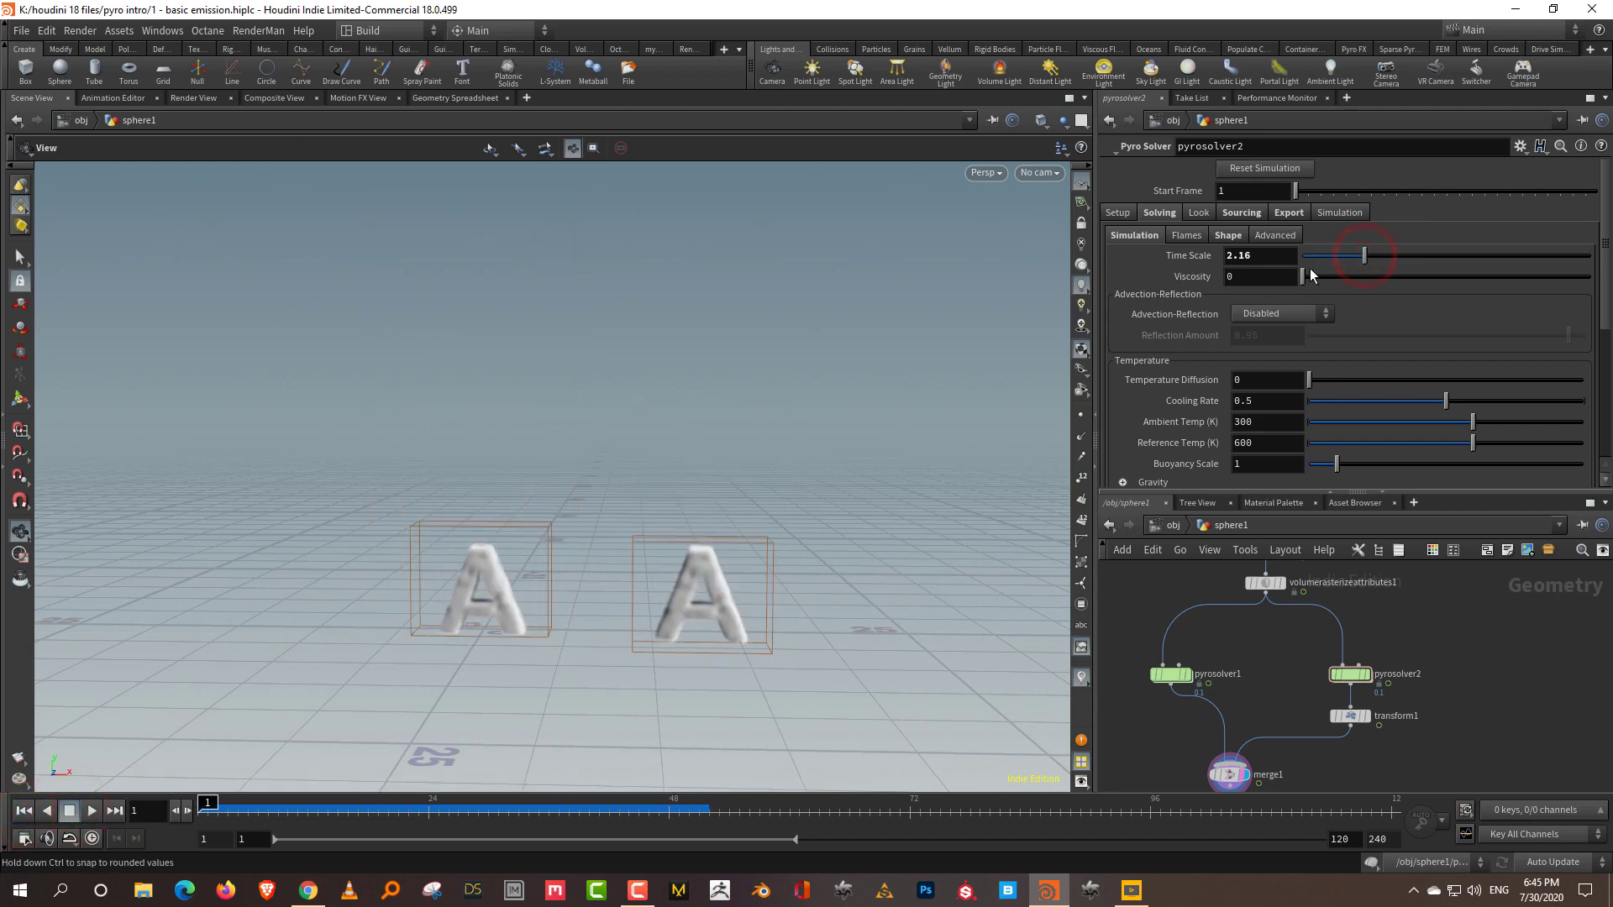
pyautogui.click(92, 810)
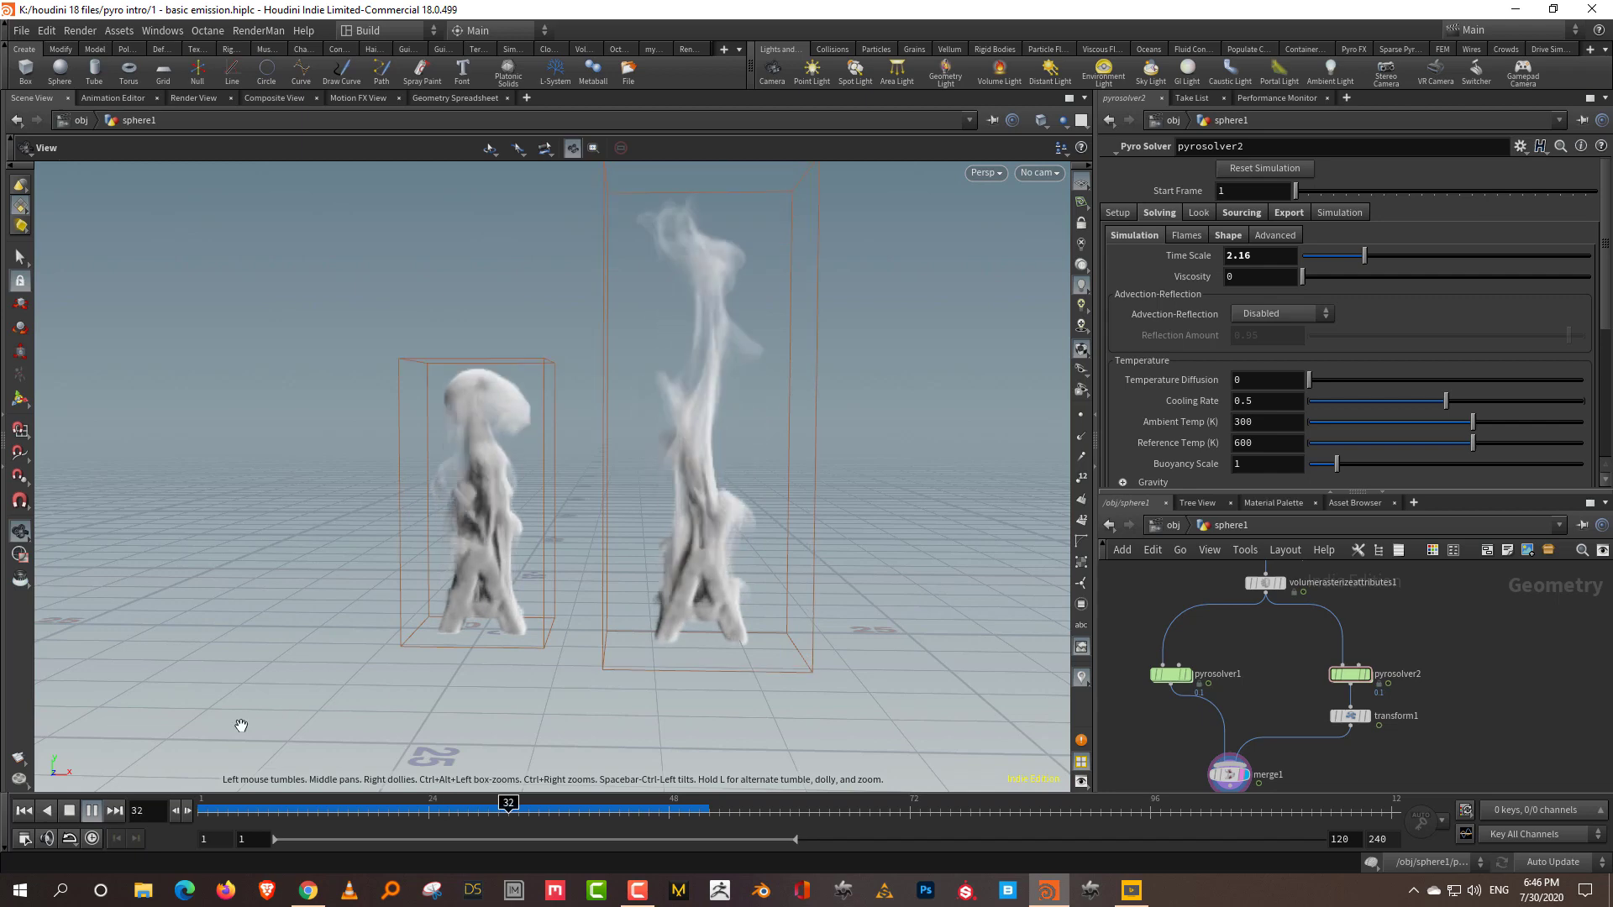
pyautogui.click(203, 808)
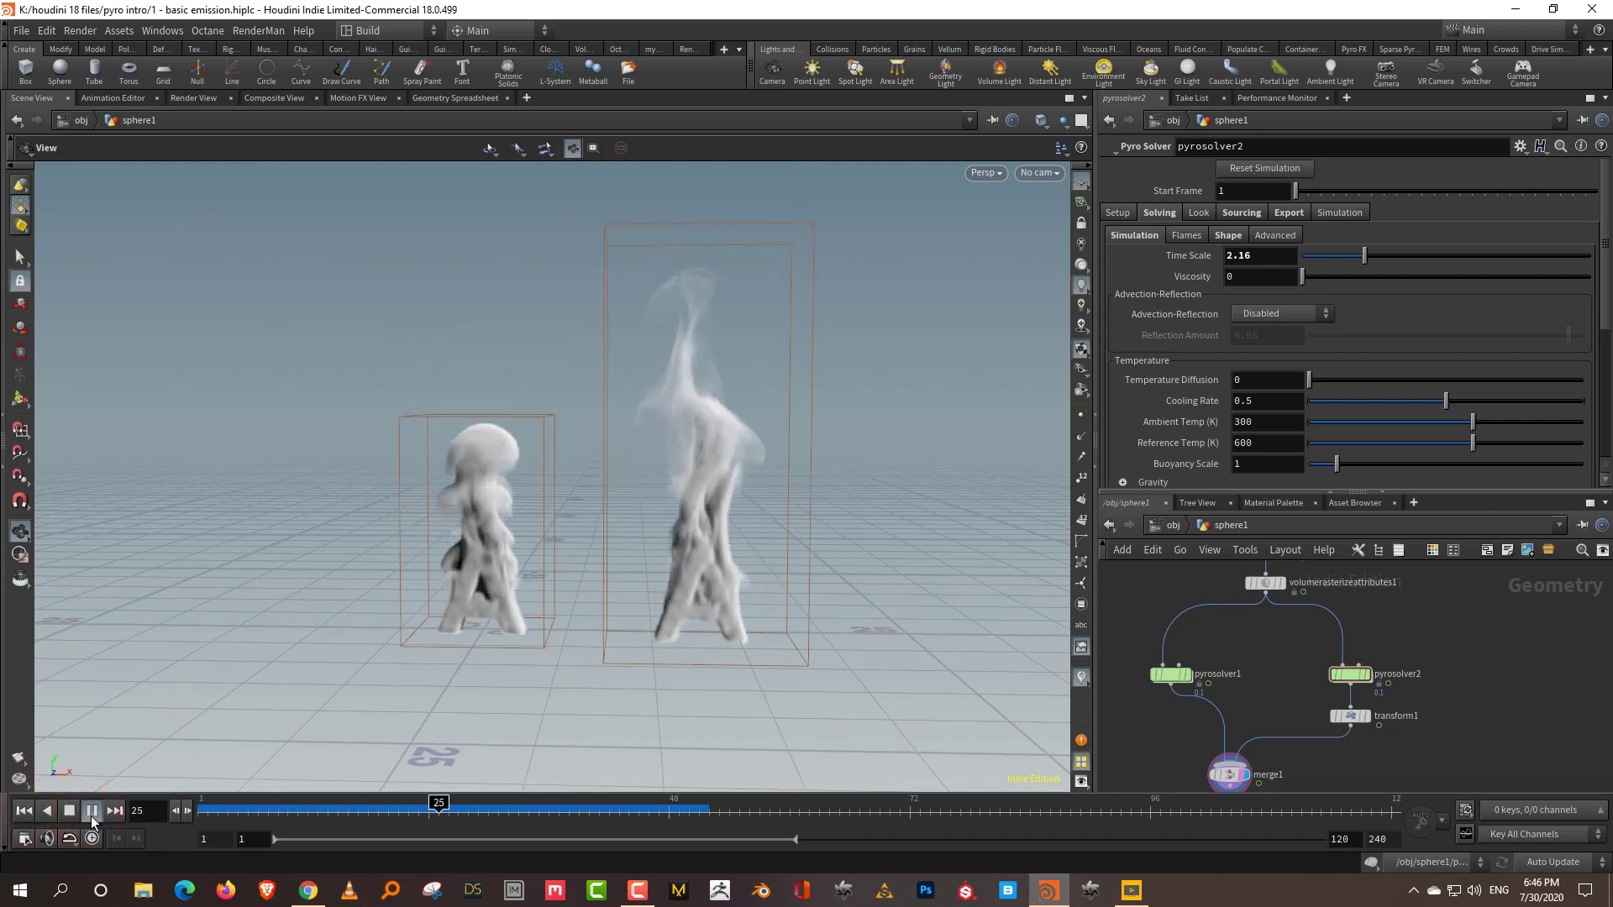
pyautogui.click(22, 810)
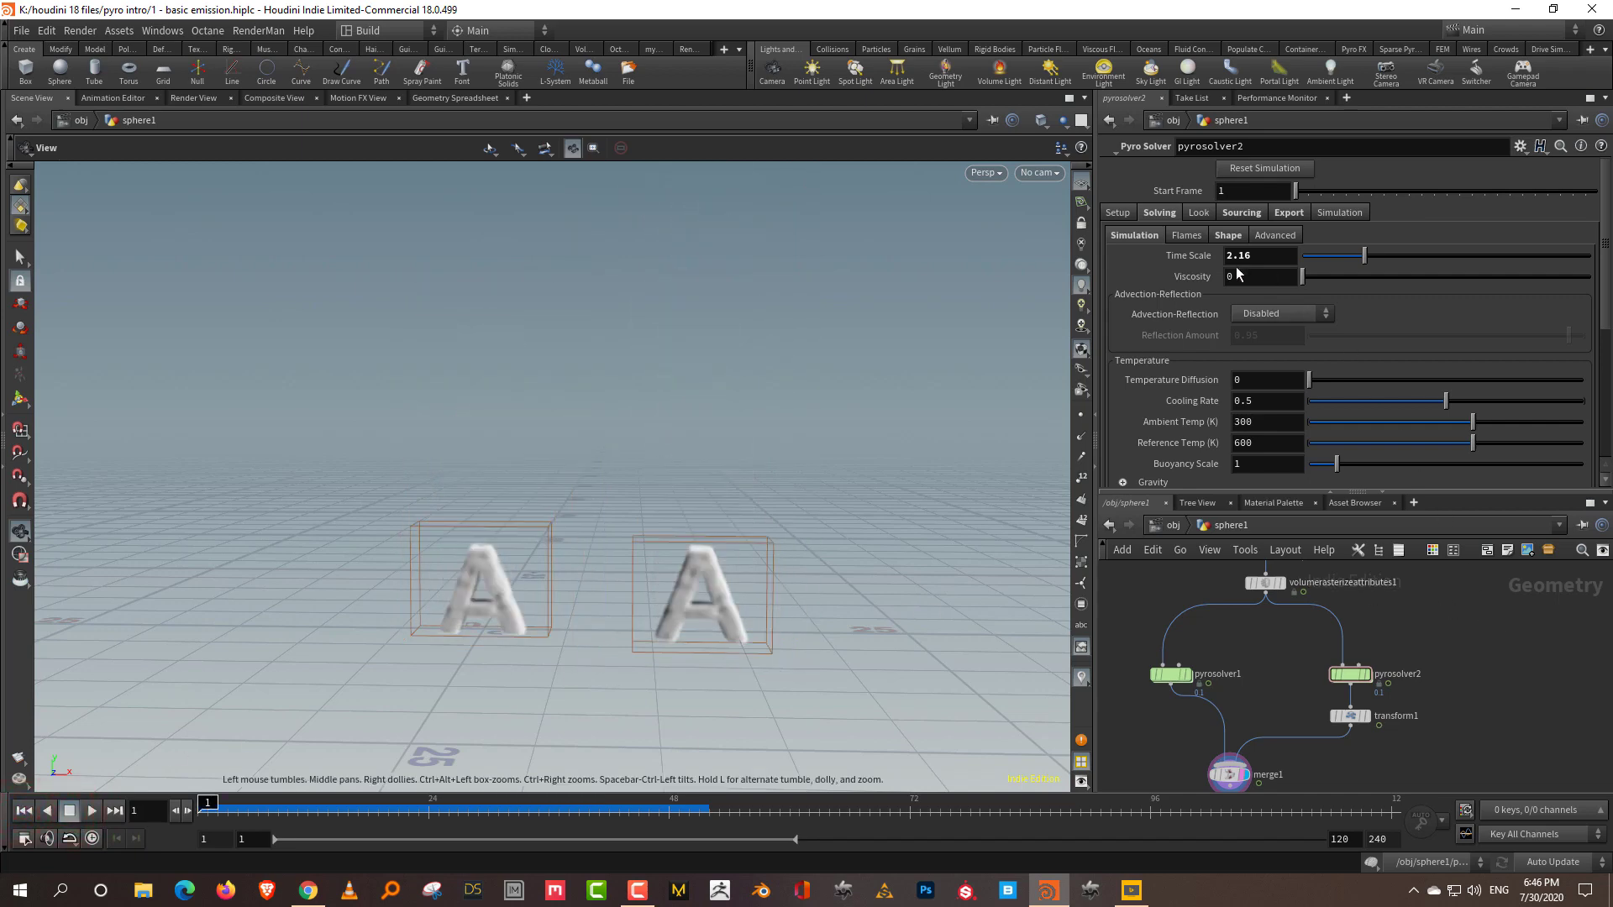
pyautogui.write('1')
pyautogui.press('Return')
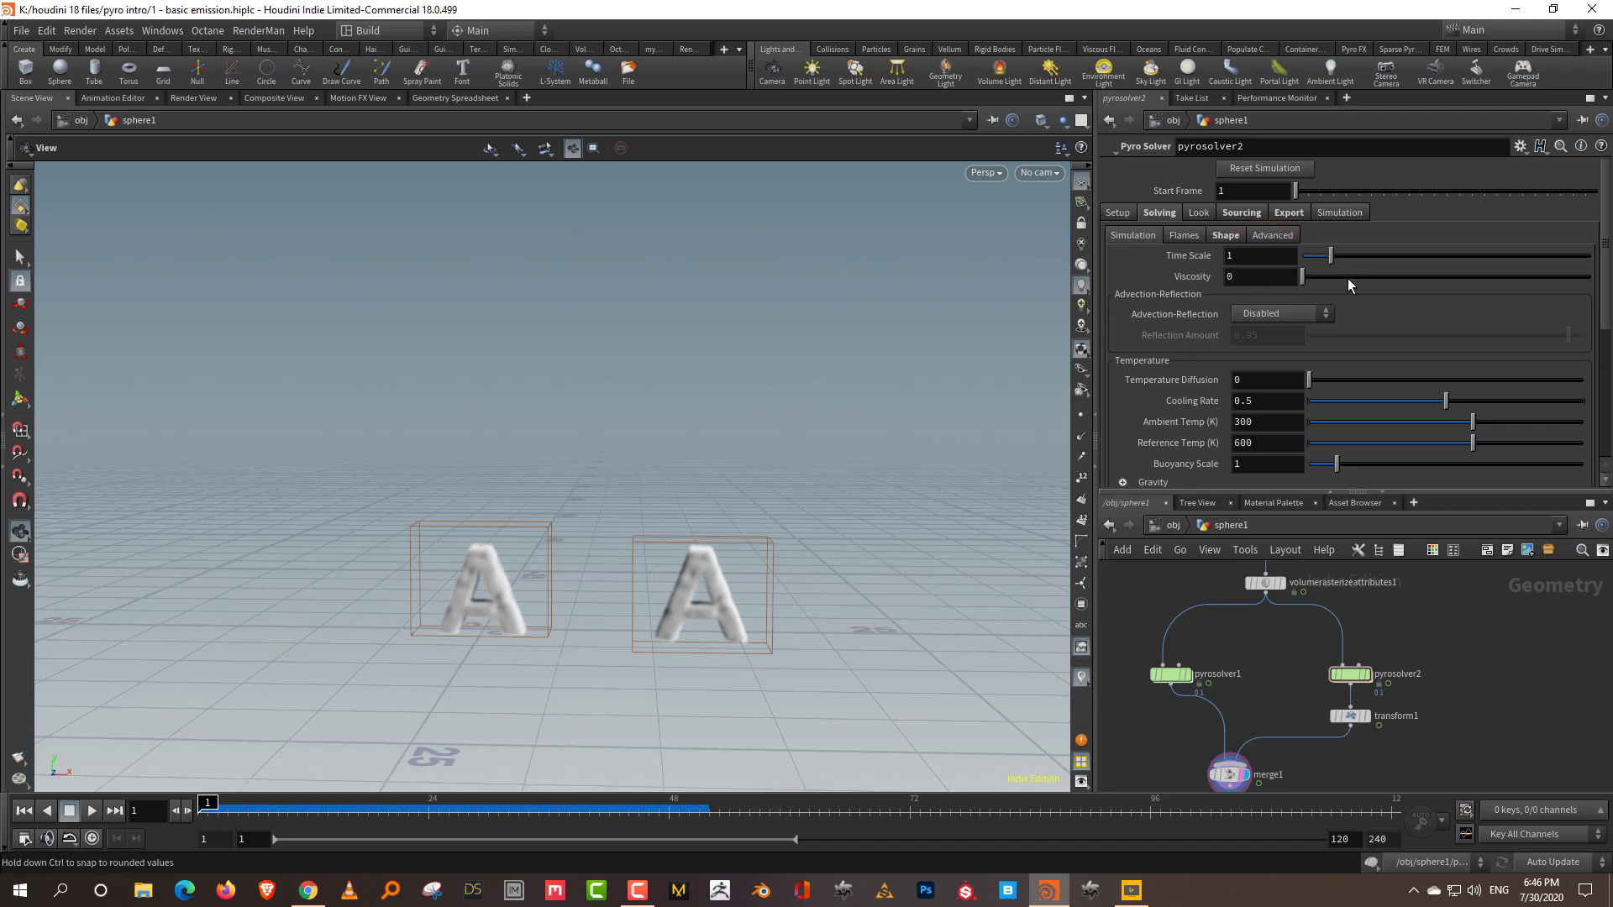
pyautogui.moveTo(1342, 278); pyautogui.dragTo(1376, 285)
pyautogui.click(97, 812)
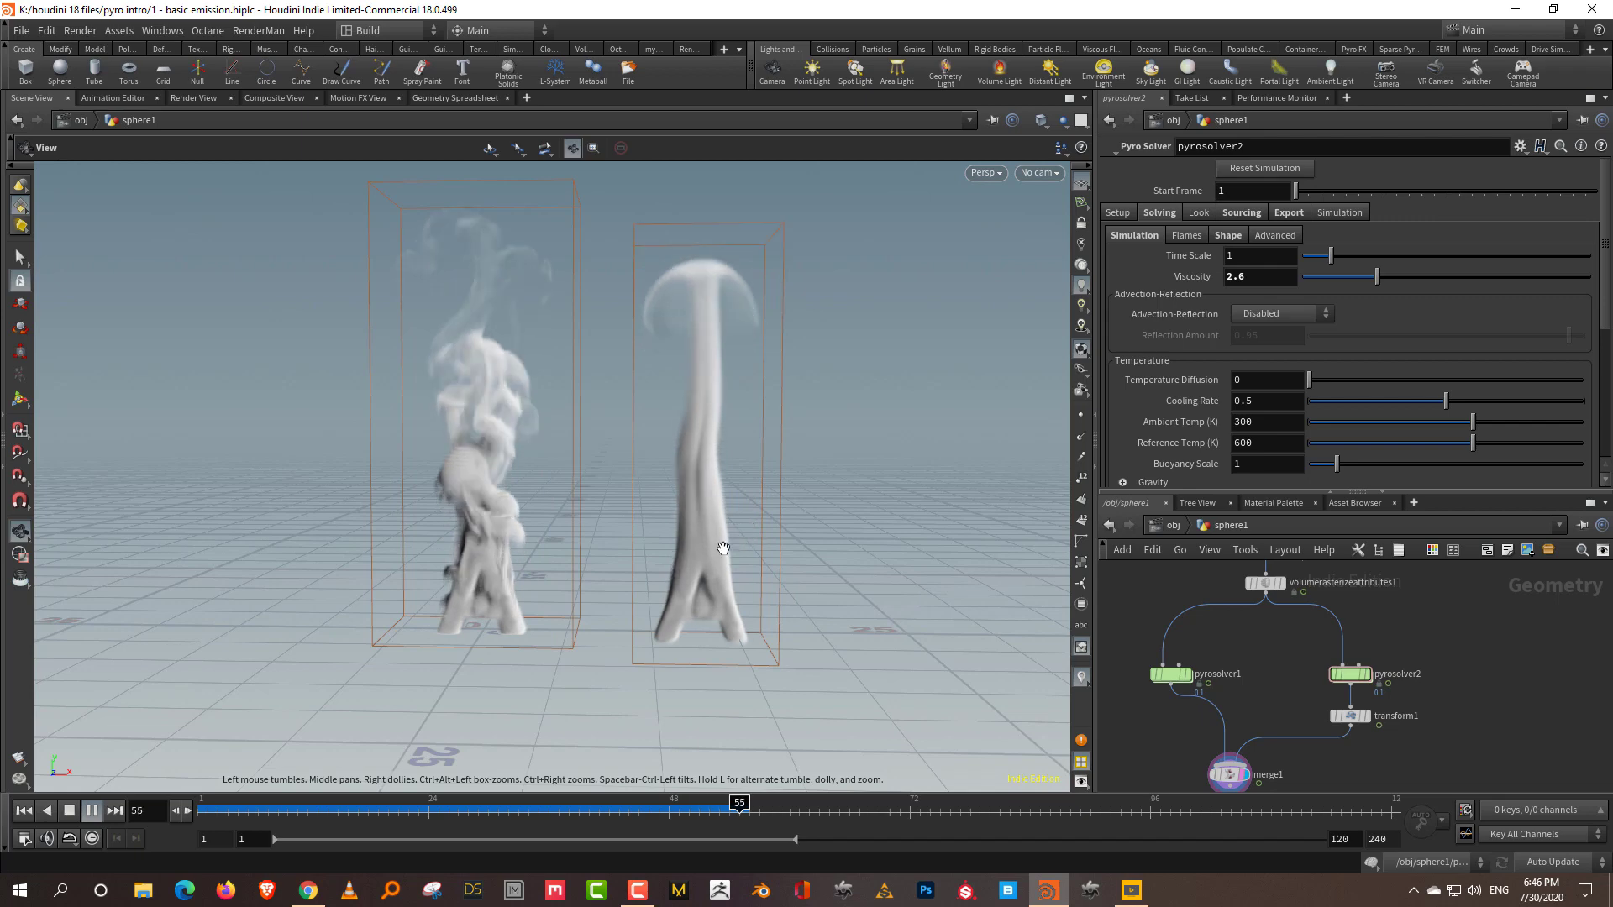
pyautogui.hotkey('ctrl', 'Left')
pyautogui.click(91, 812)
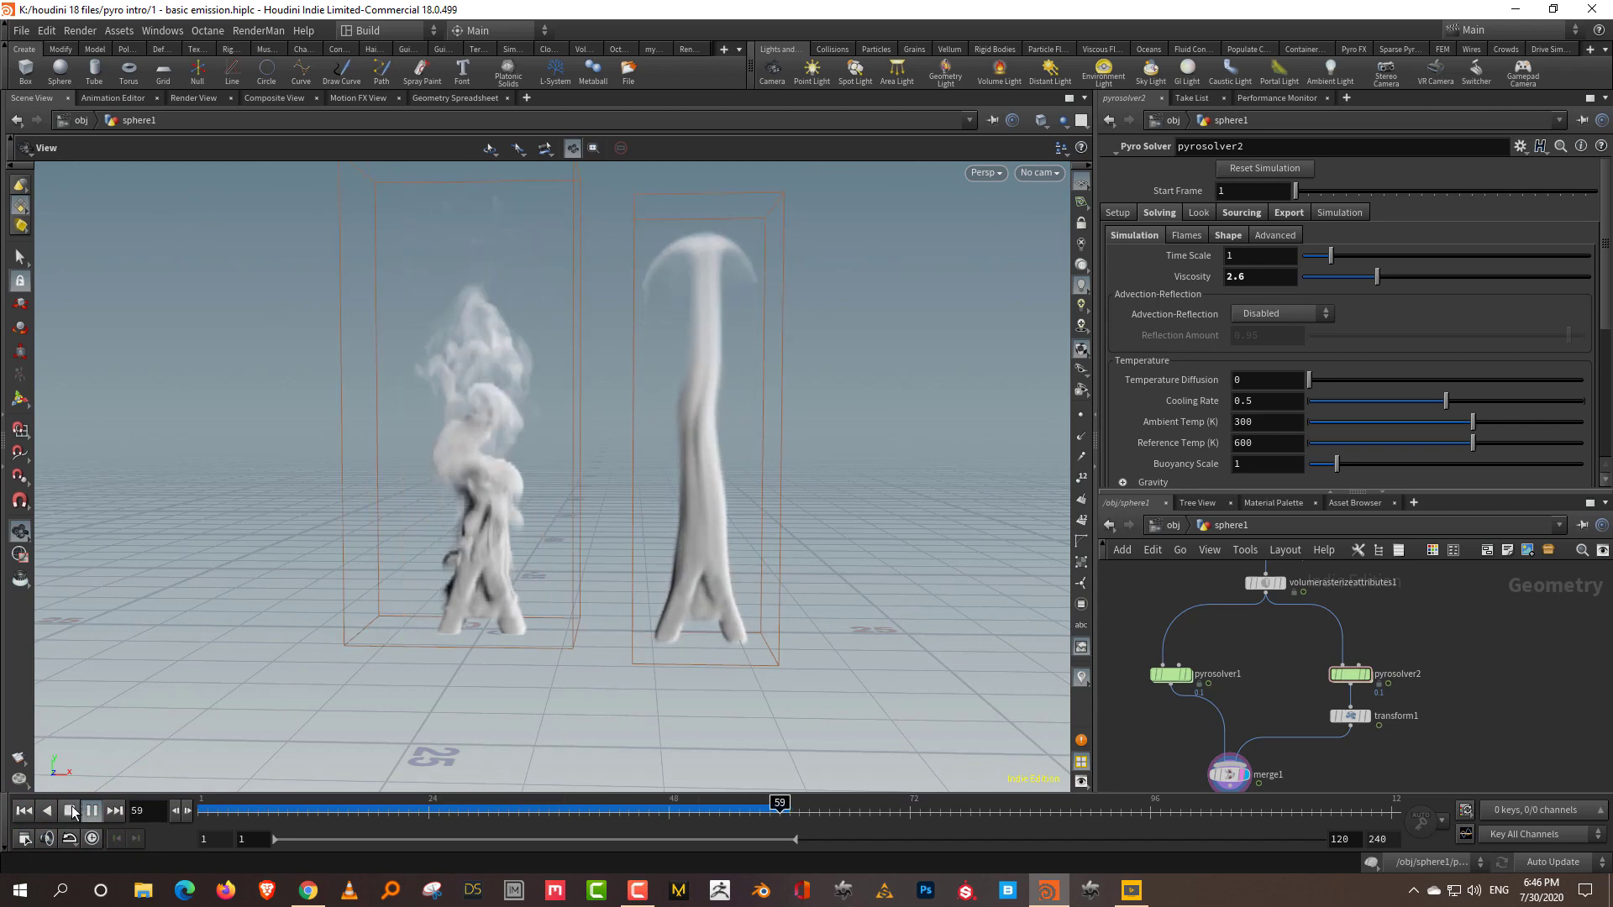
pyautogui.click(23, 812)
pyautogui.moveTo(1306, 281); pyautogui.dragTo(1302, 280)
pyautogui.moveTo(1295, 493); pyautogui.dragTo(1295, 515)
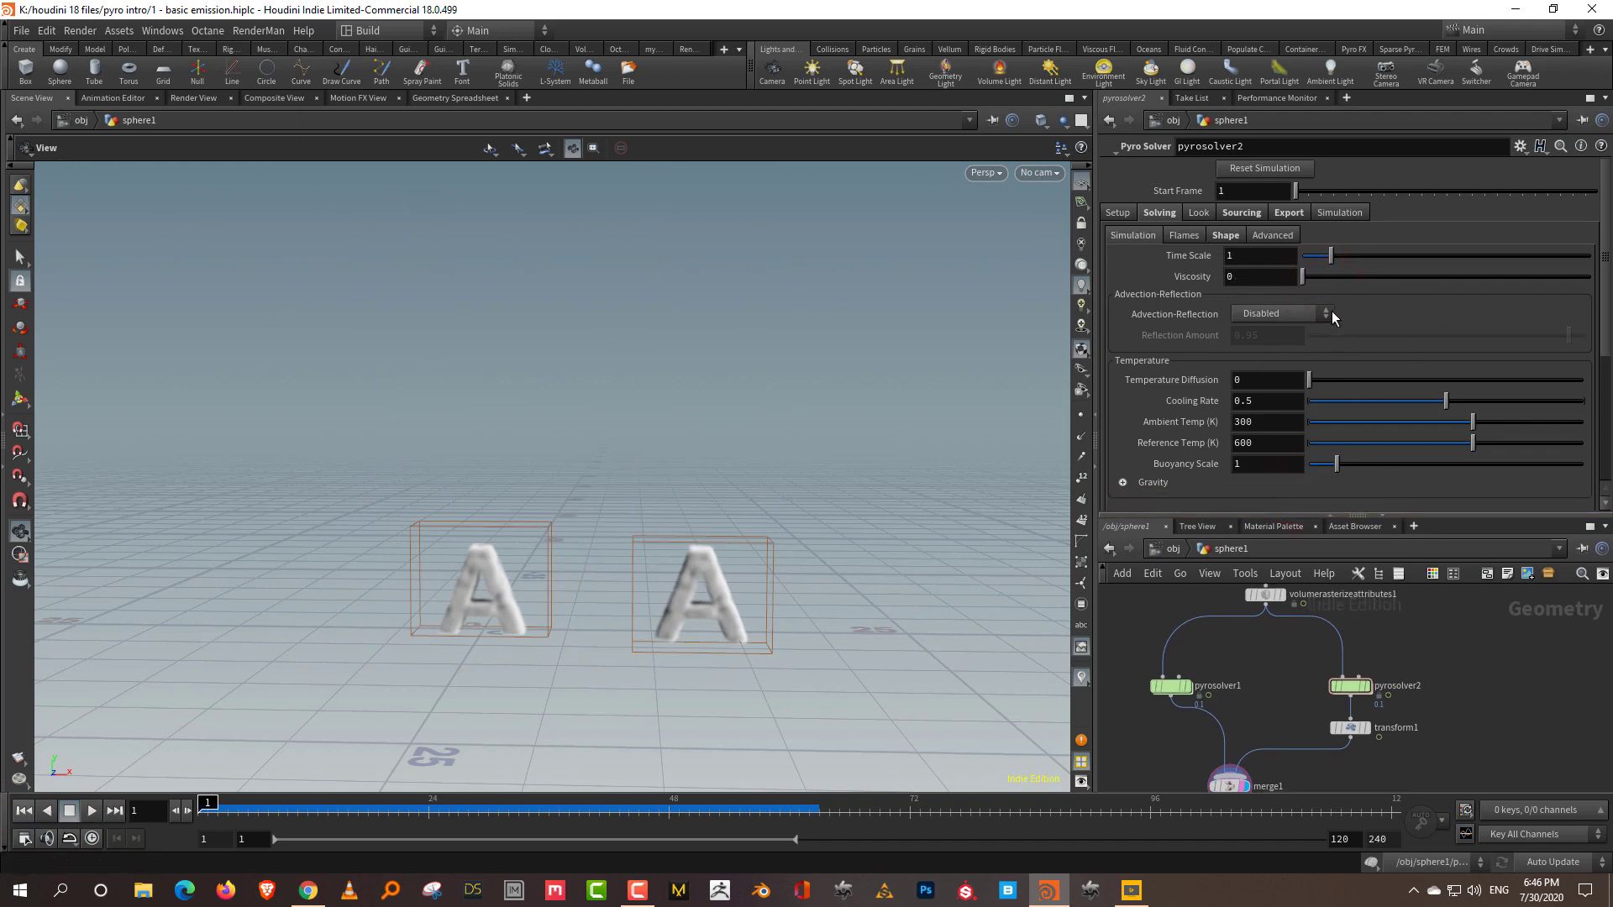
pyautogui.click(1304, 324)
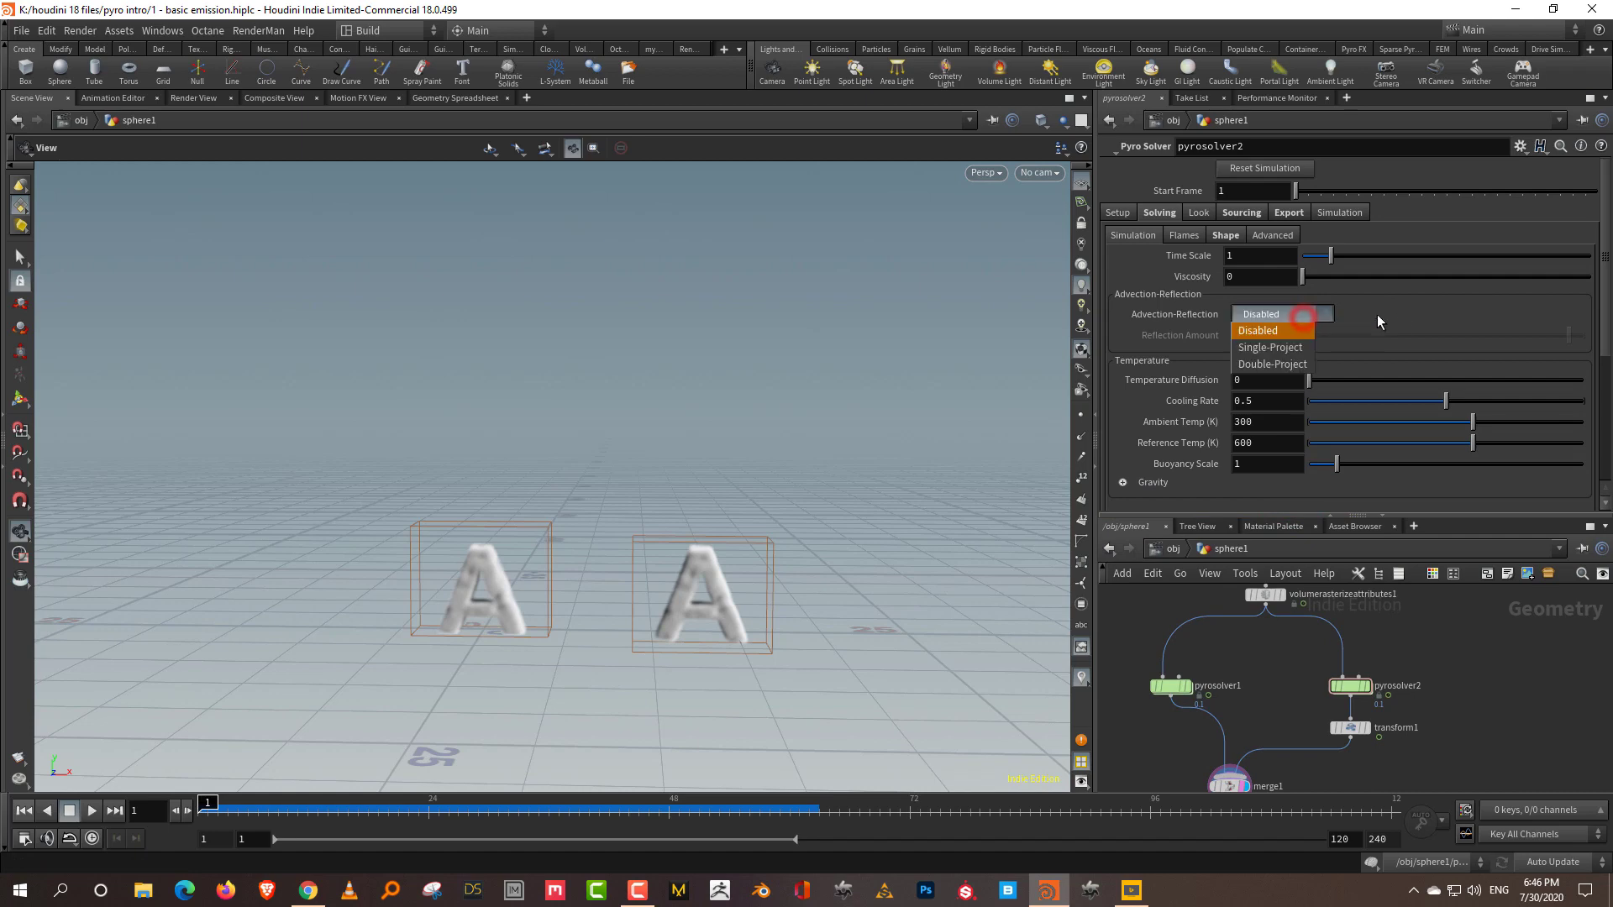
pyautogui.click(1442, 311)
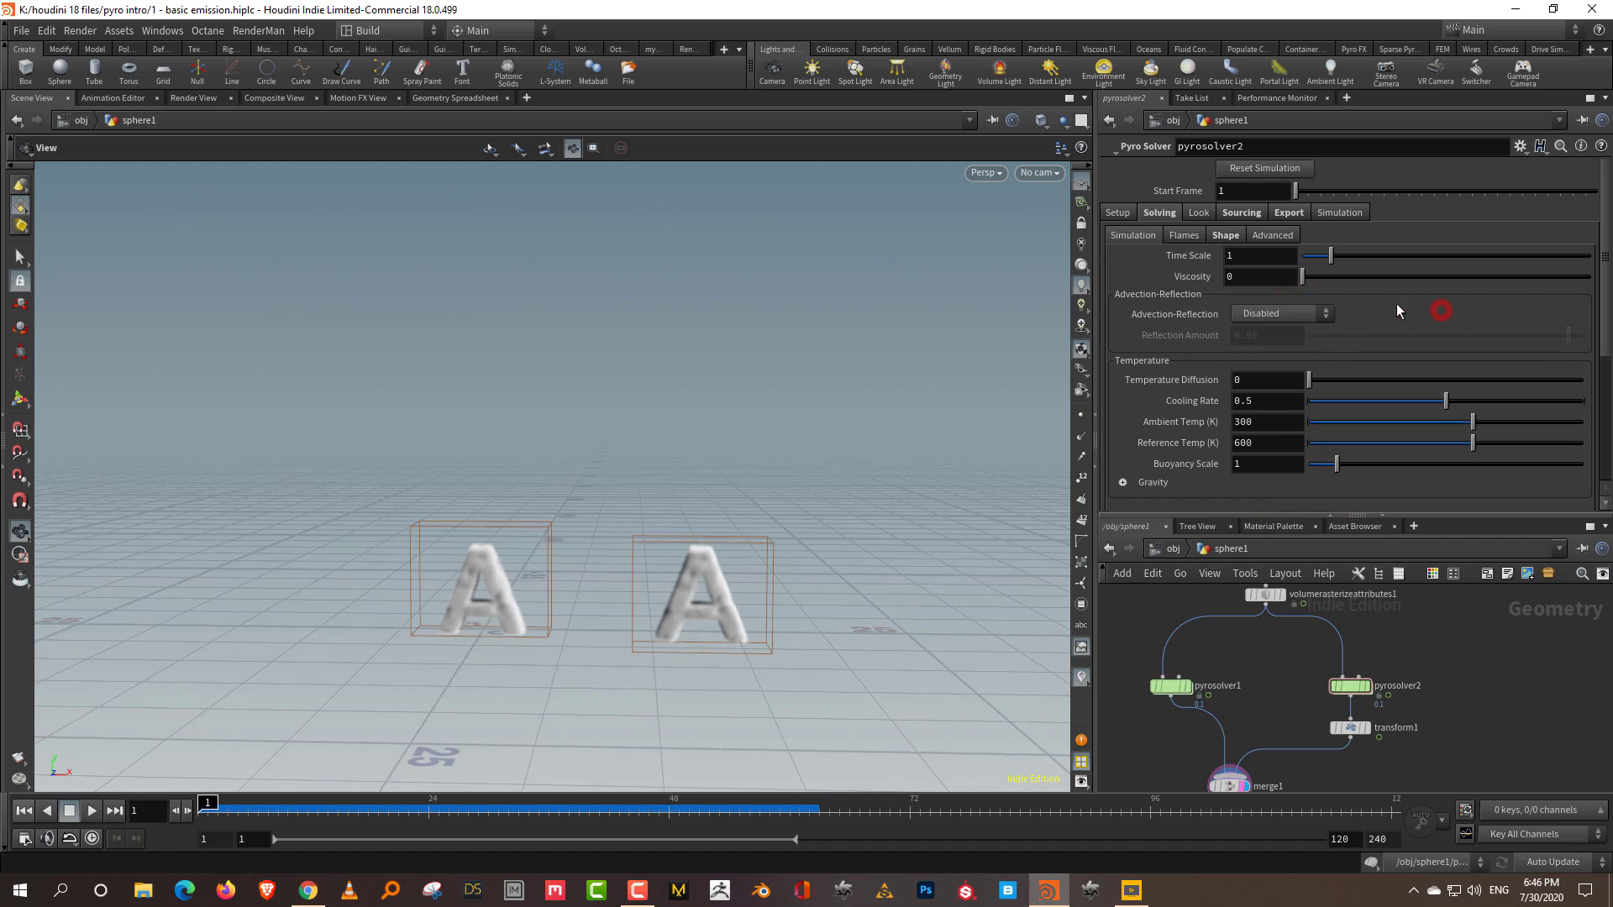
pyautogui.click(1297, 317)
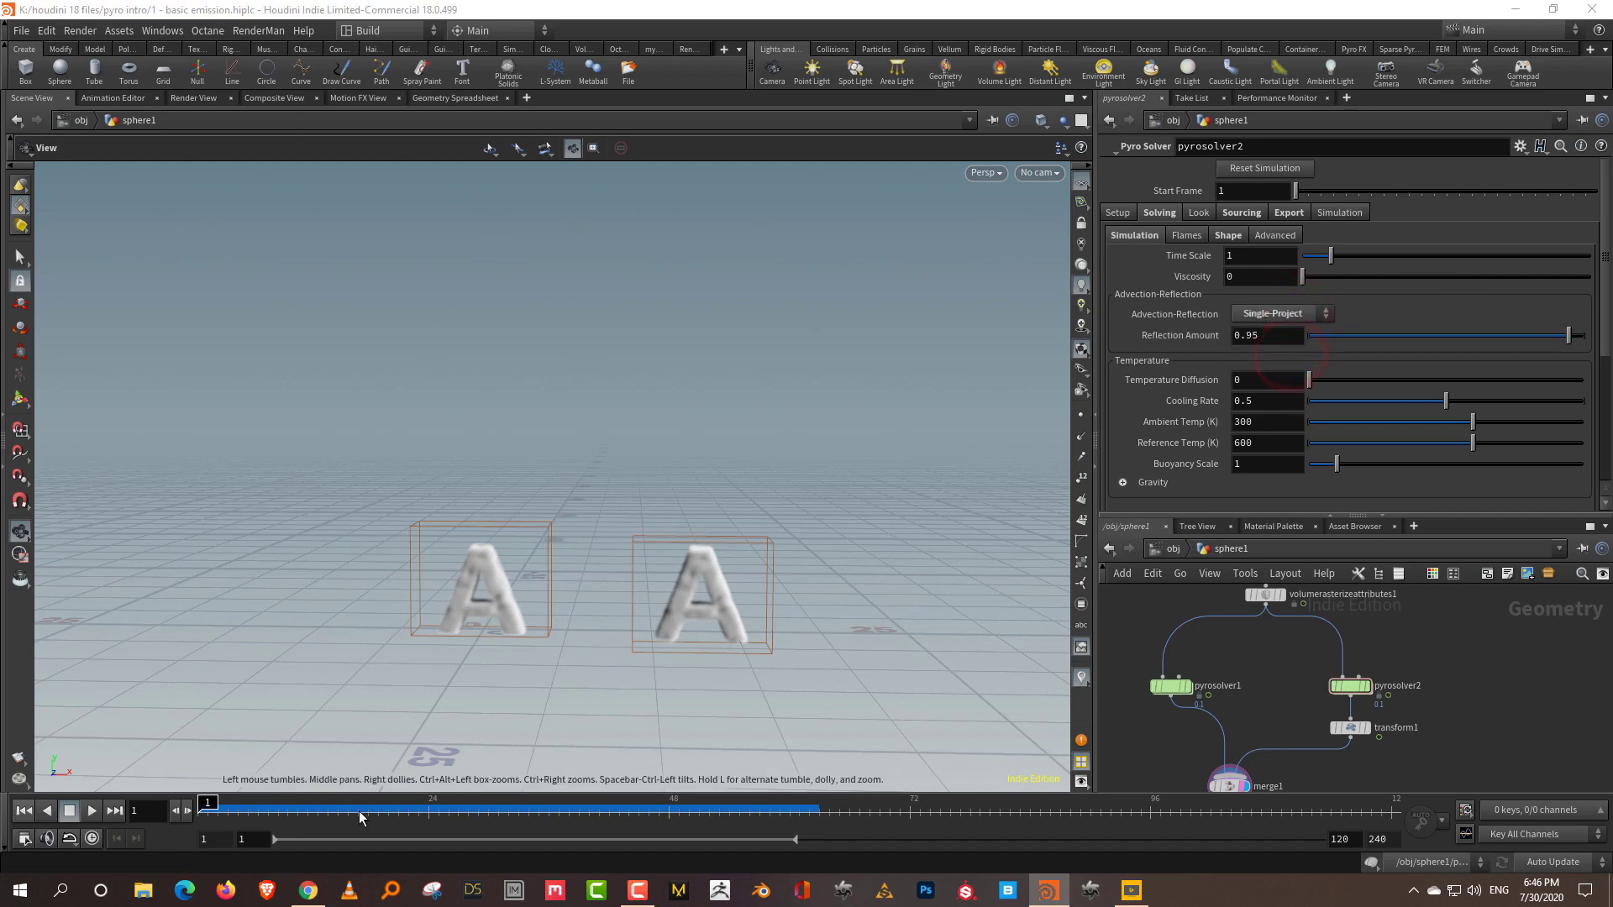
pyautogui.click(91, 813)
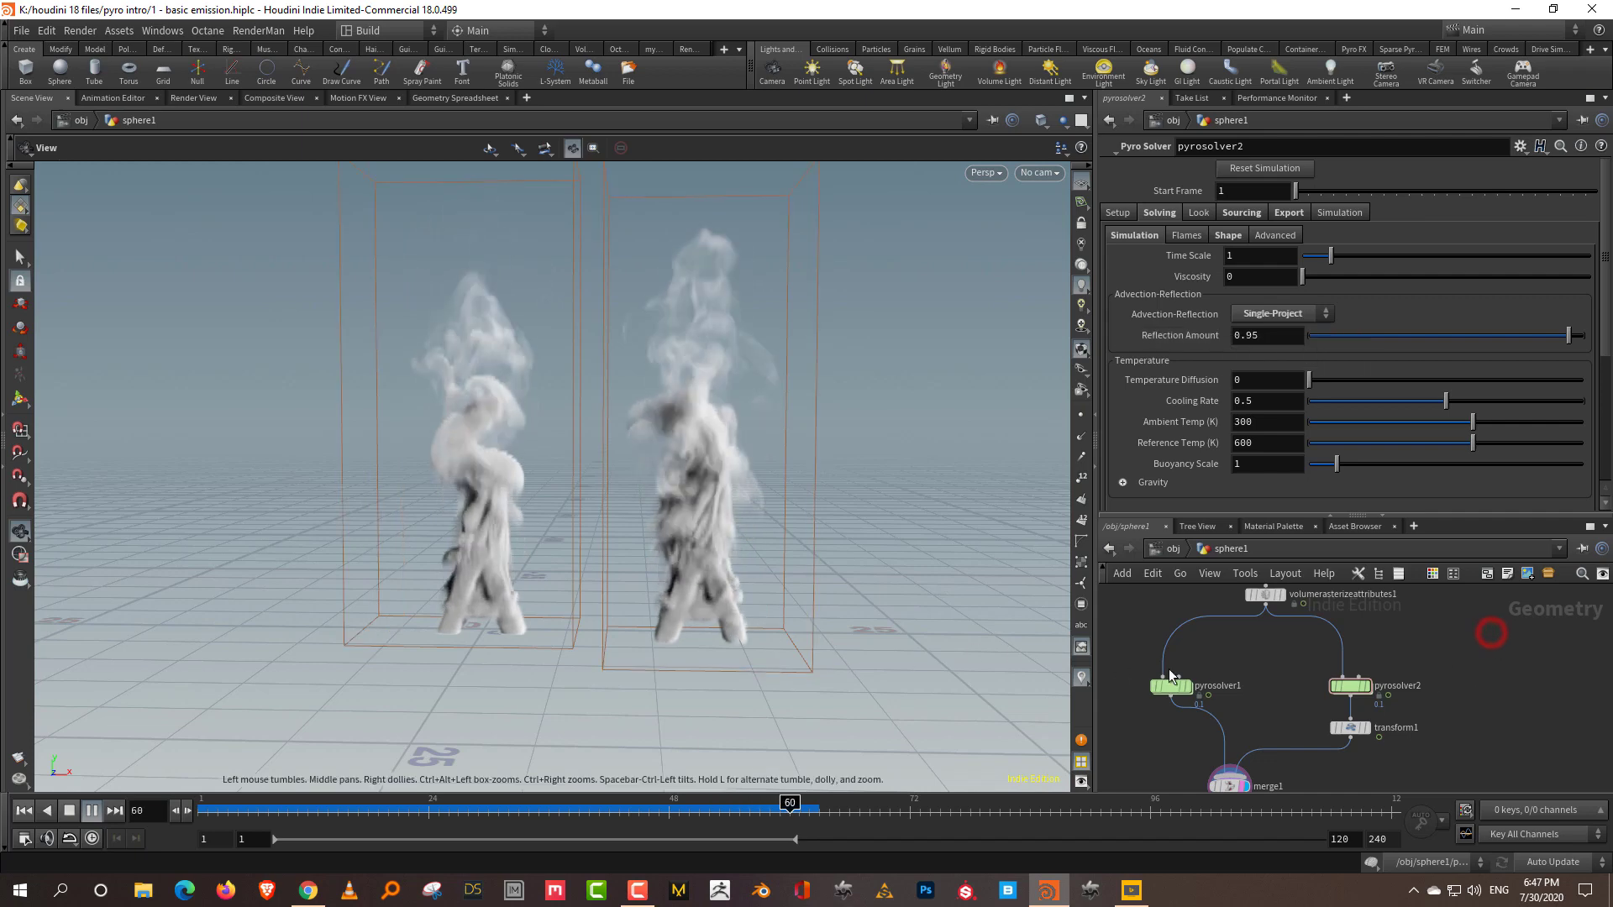
pyautogui.click(23, 811)
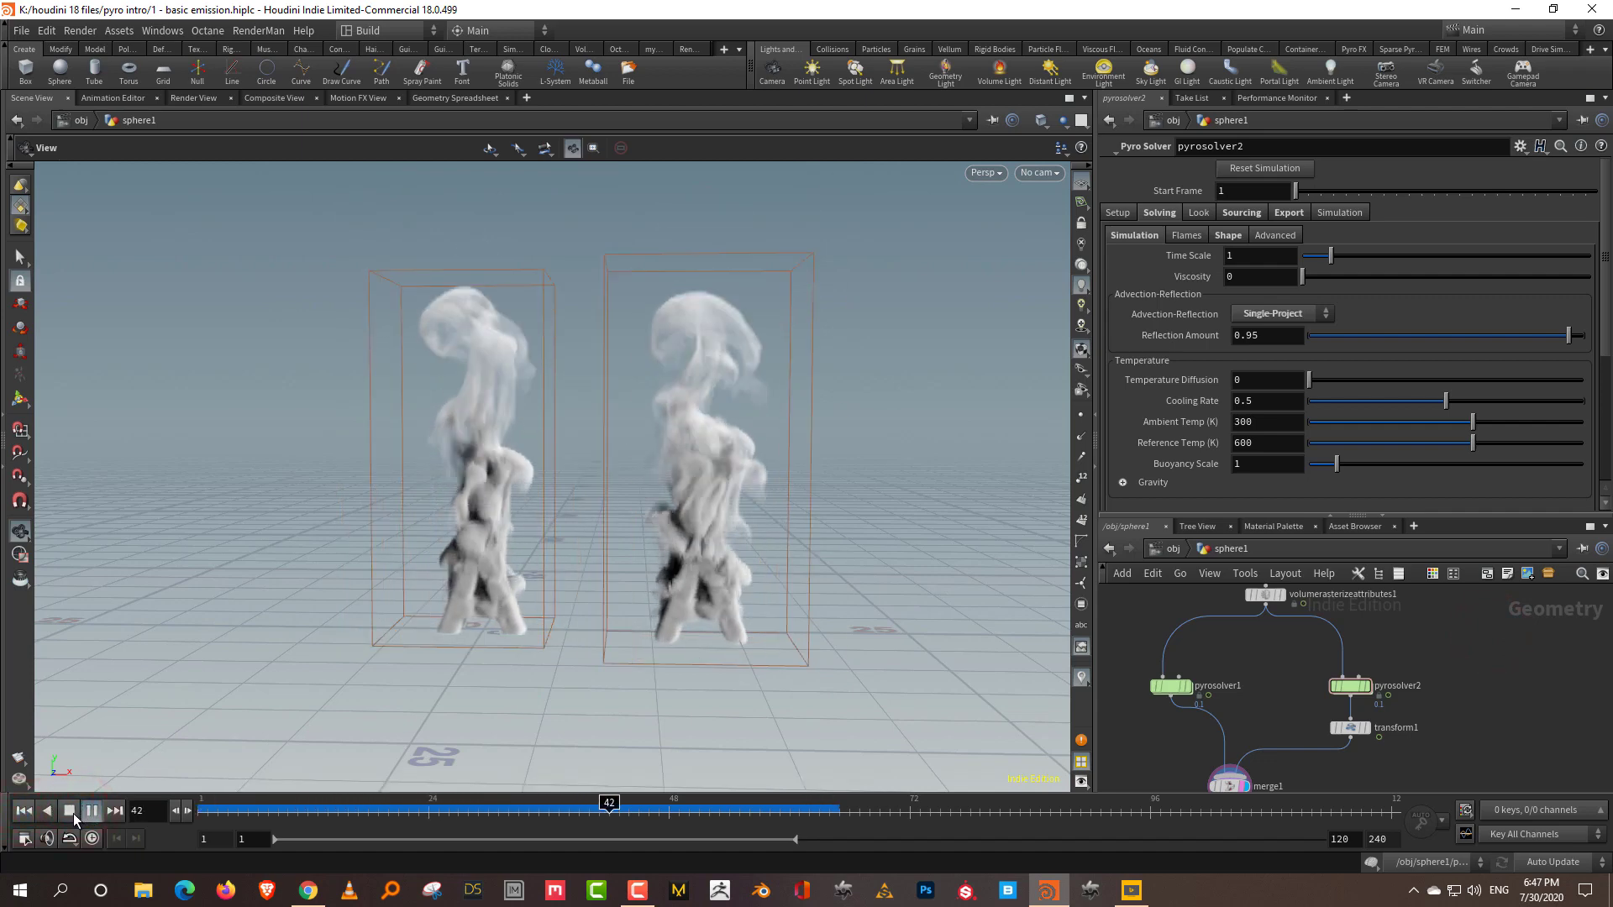
pyautogui.click(69, 810)
pyautogui.click(1278, 315)
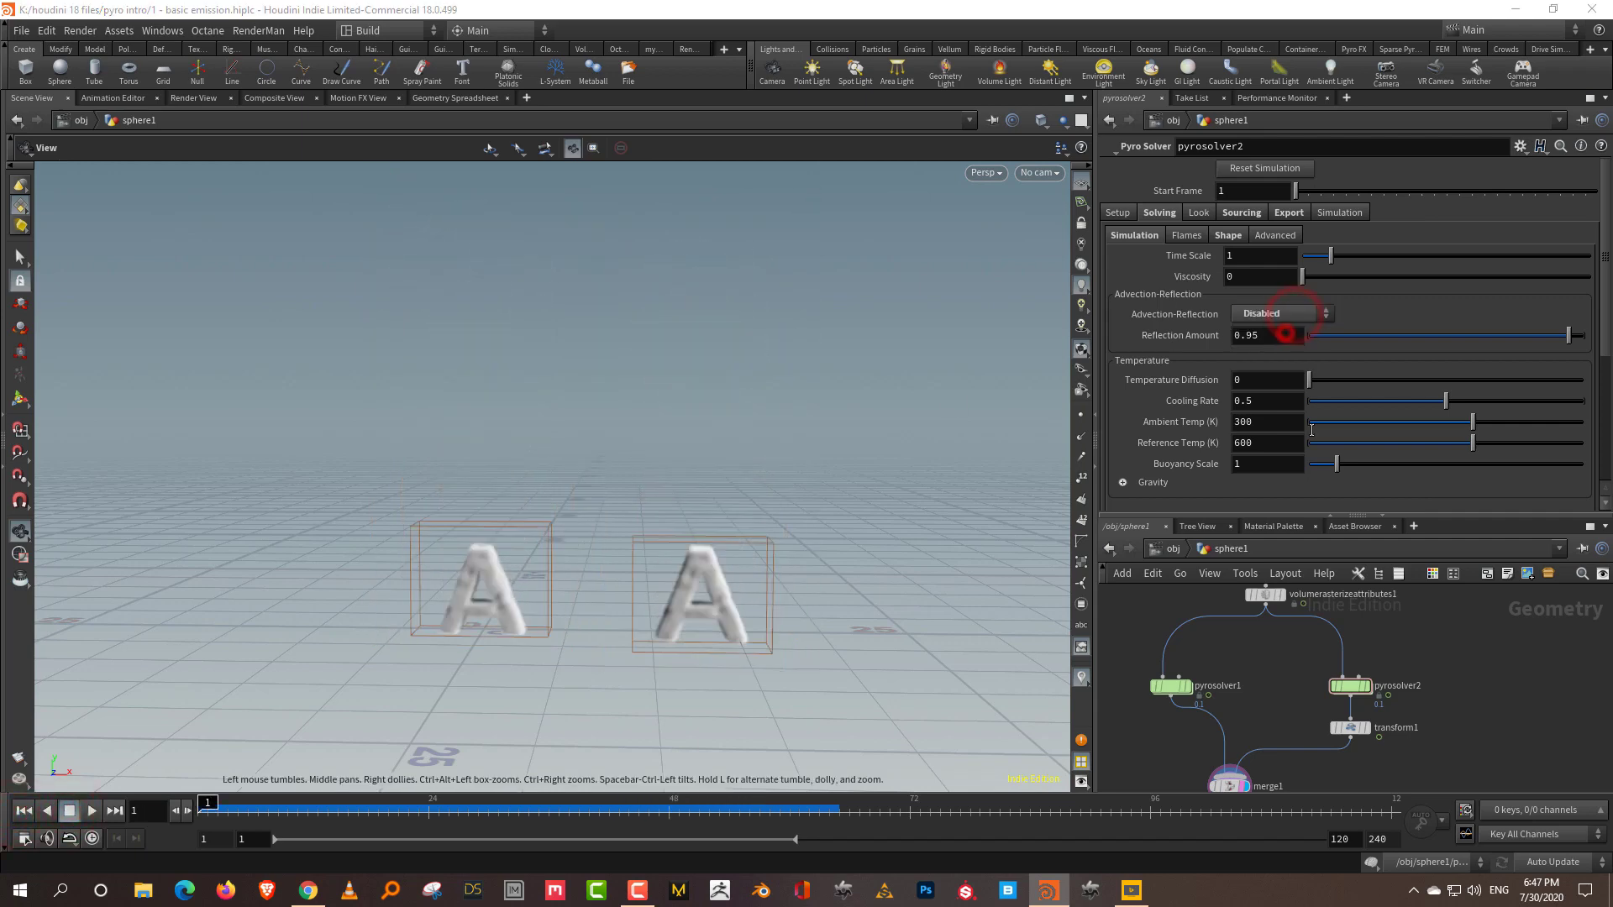
pyautogui.moveTo(1279, 513); pyautogui.dragTo(1279, 504)
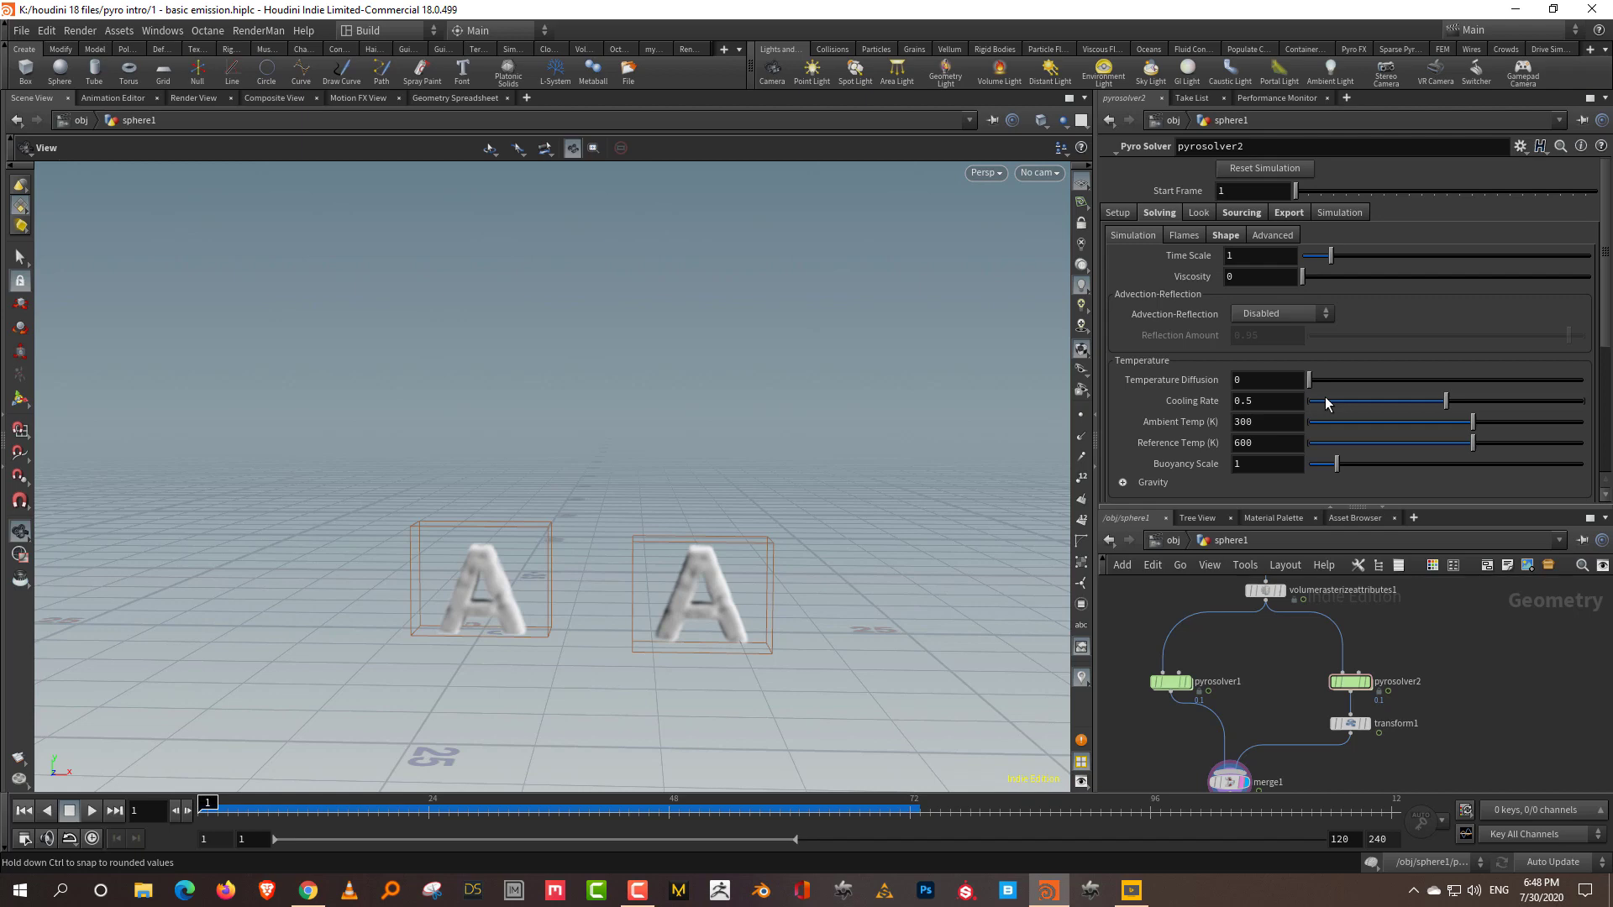
# Drag pyrosolver2's Temperature Diffusion to its maximum of 10 and play both plumes
pyautogui.moveTo(1405, 379); pyautogui.dragTo(1581, 378)
pyautogui.click(92, 812)
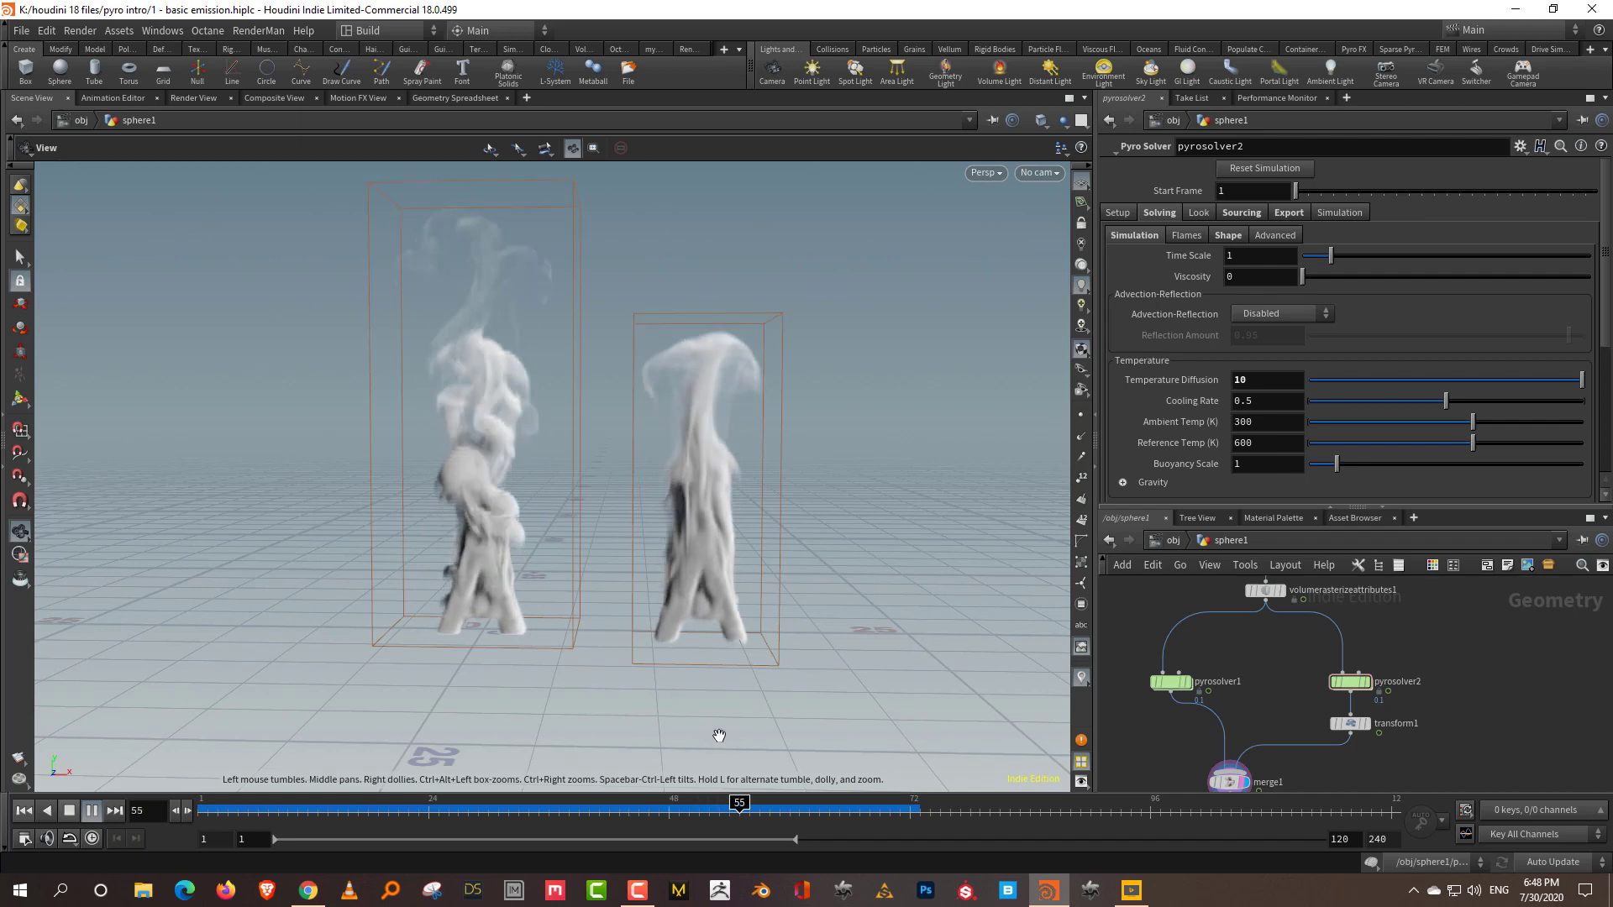
# Reset Temperature Diffusion to 0 and play with Cooling Rate 0.04
pyautogui.click(1310, 379)
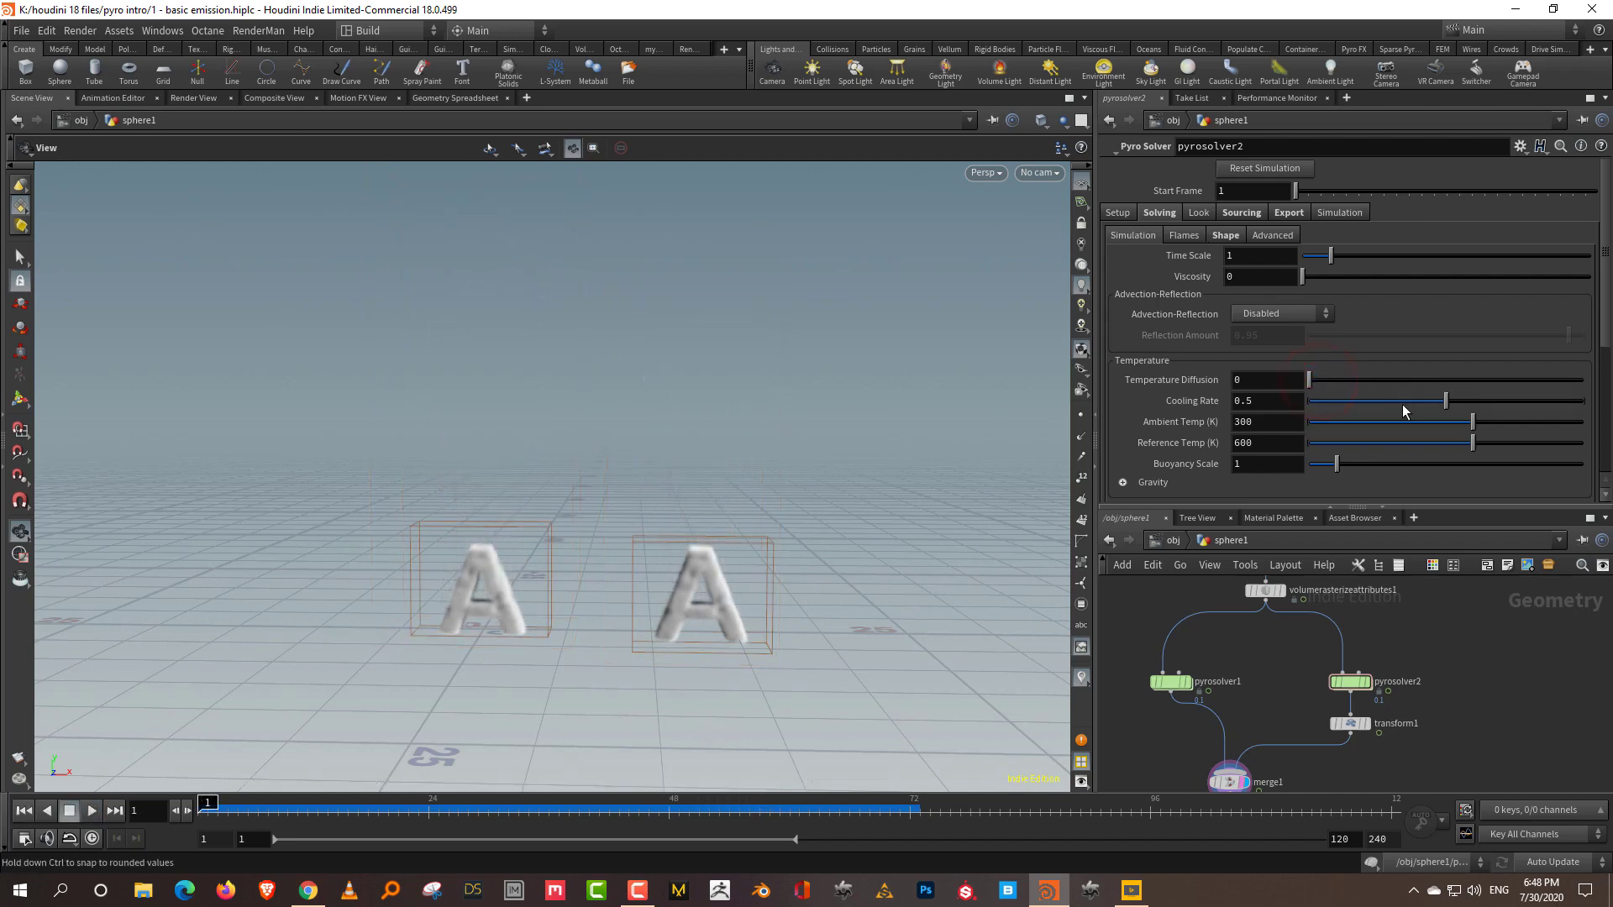
pyautogui.moveTo(1321, 413); pyautogui.dragTo(1318, 415)
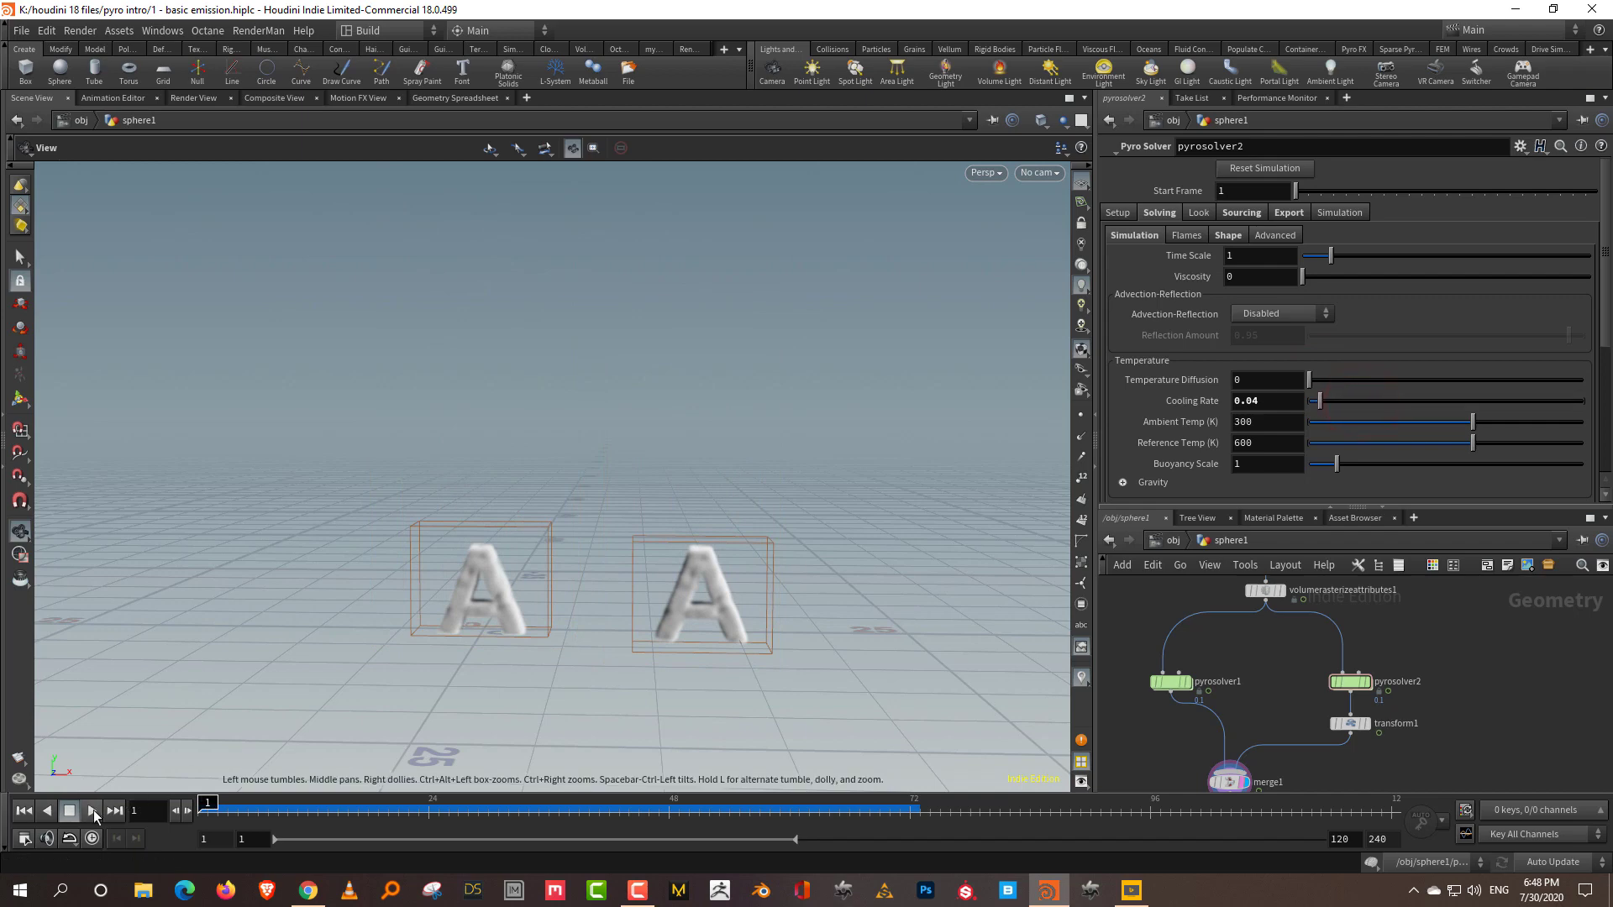
pyautogui.click(93, 813)
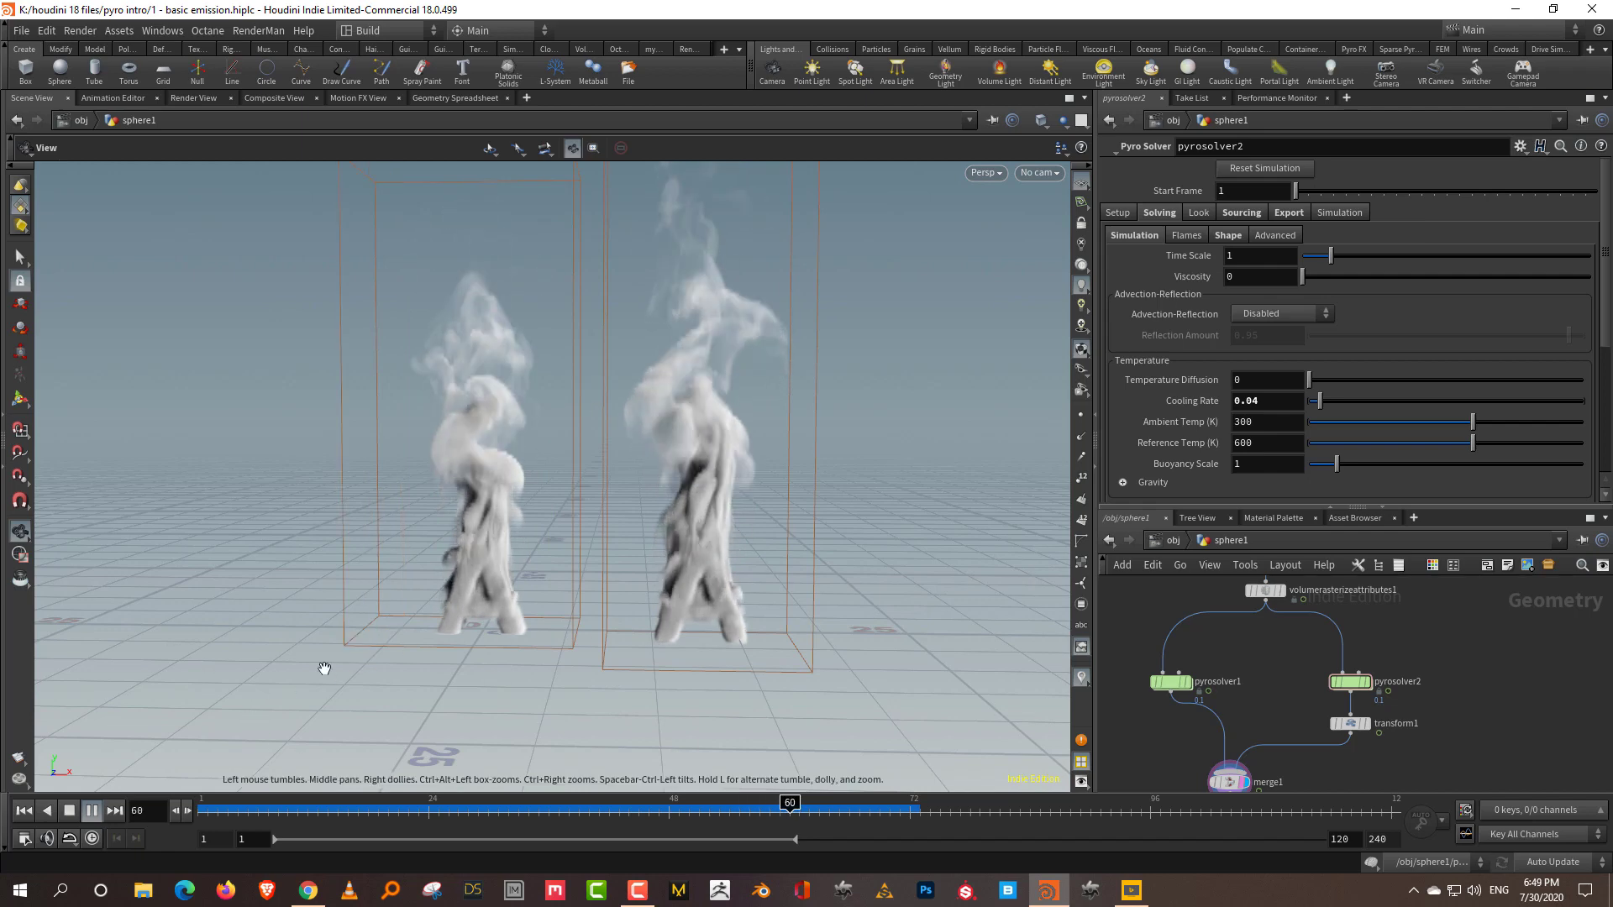
# Raise Cooling Rate to 0.997, compare with pyrosolver1, replay, and stop at frame 1
pyautogui.moveTo(1319, 401); pyautogui.dragTo(1580, 404)
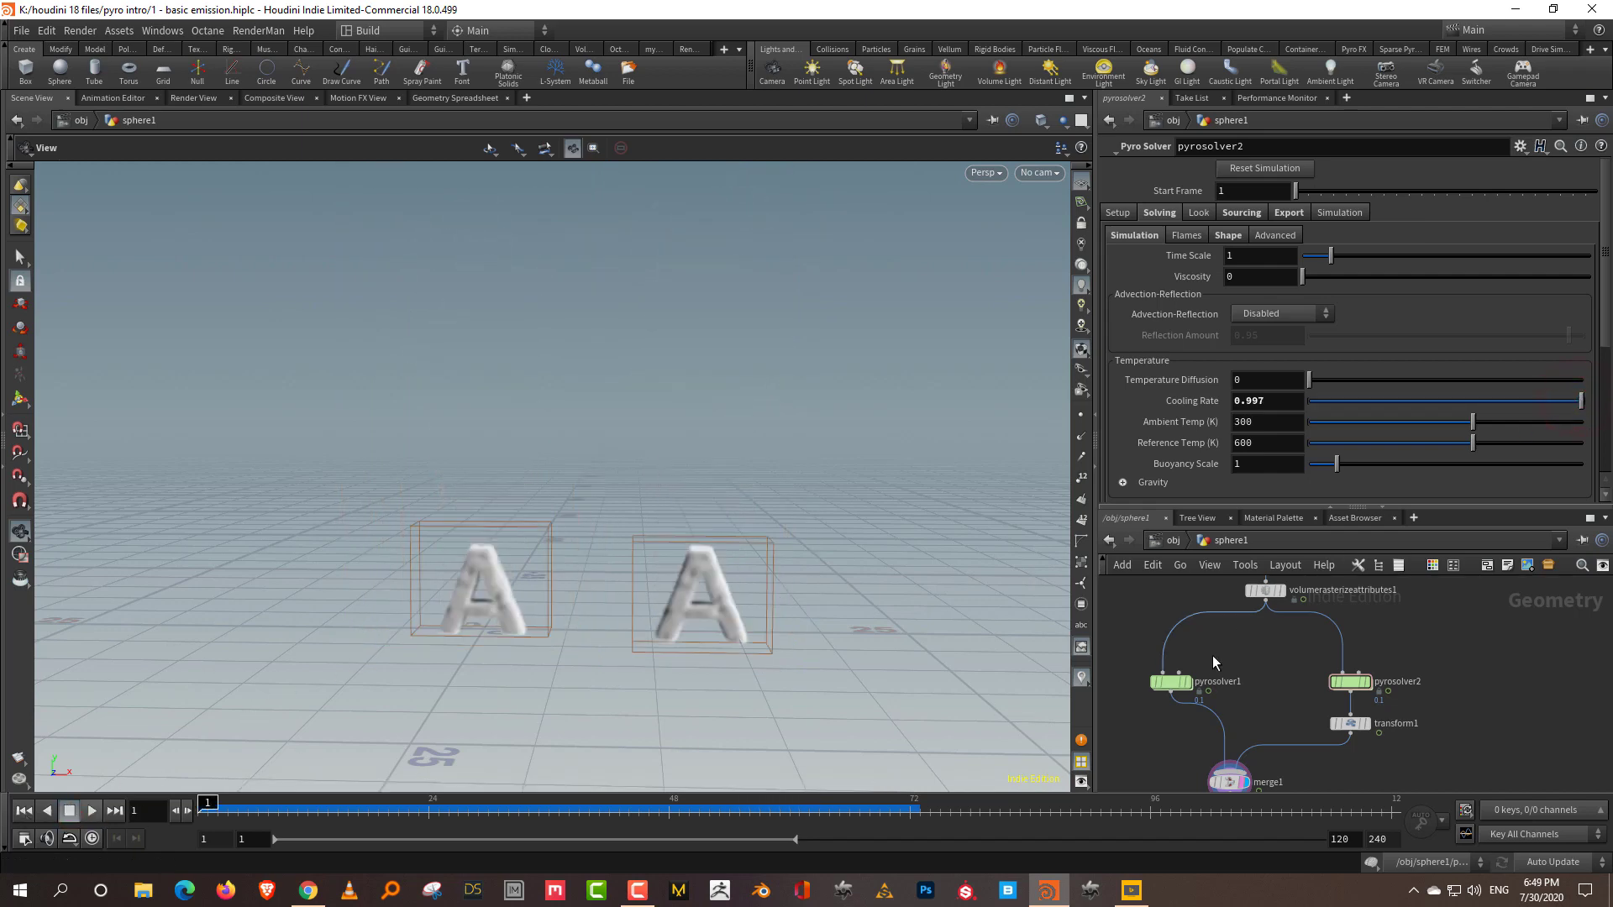
pyautogui.moveTo(1214, 657); pyautogui.dragTo(1175, 689)
pyautogui.click(1341, 678)
pyautogui.click(94, 816)
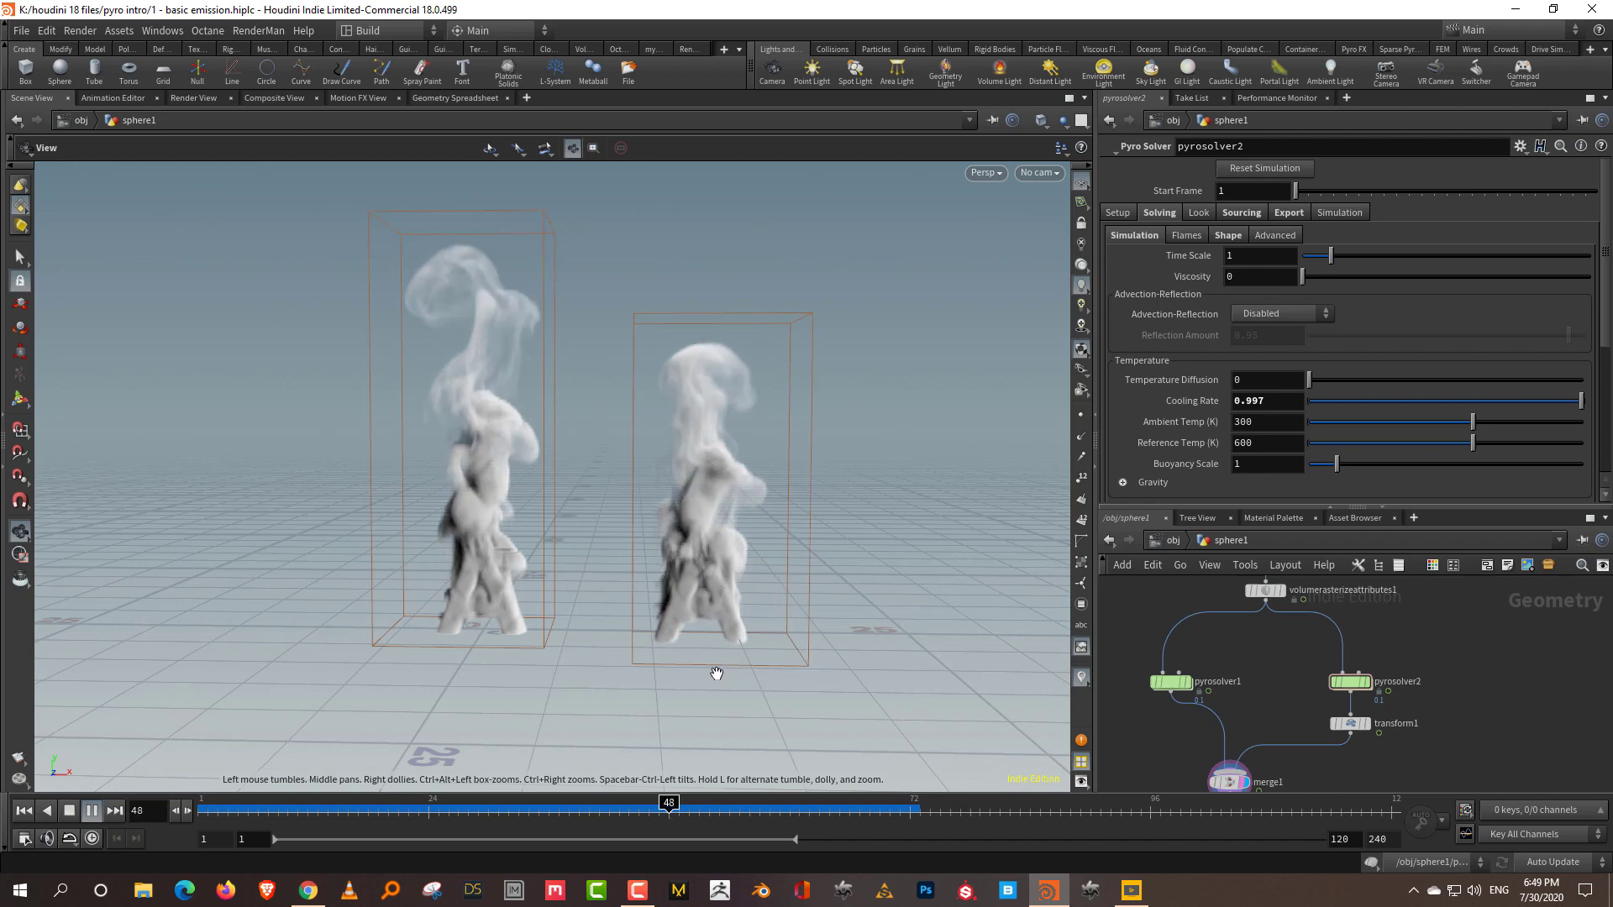
pyautogui.click(70, 811)
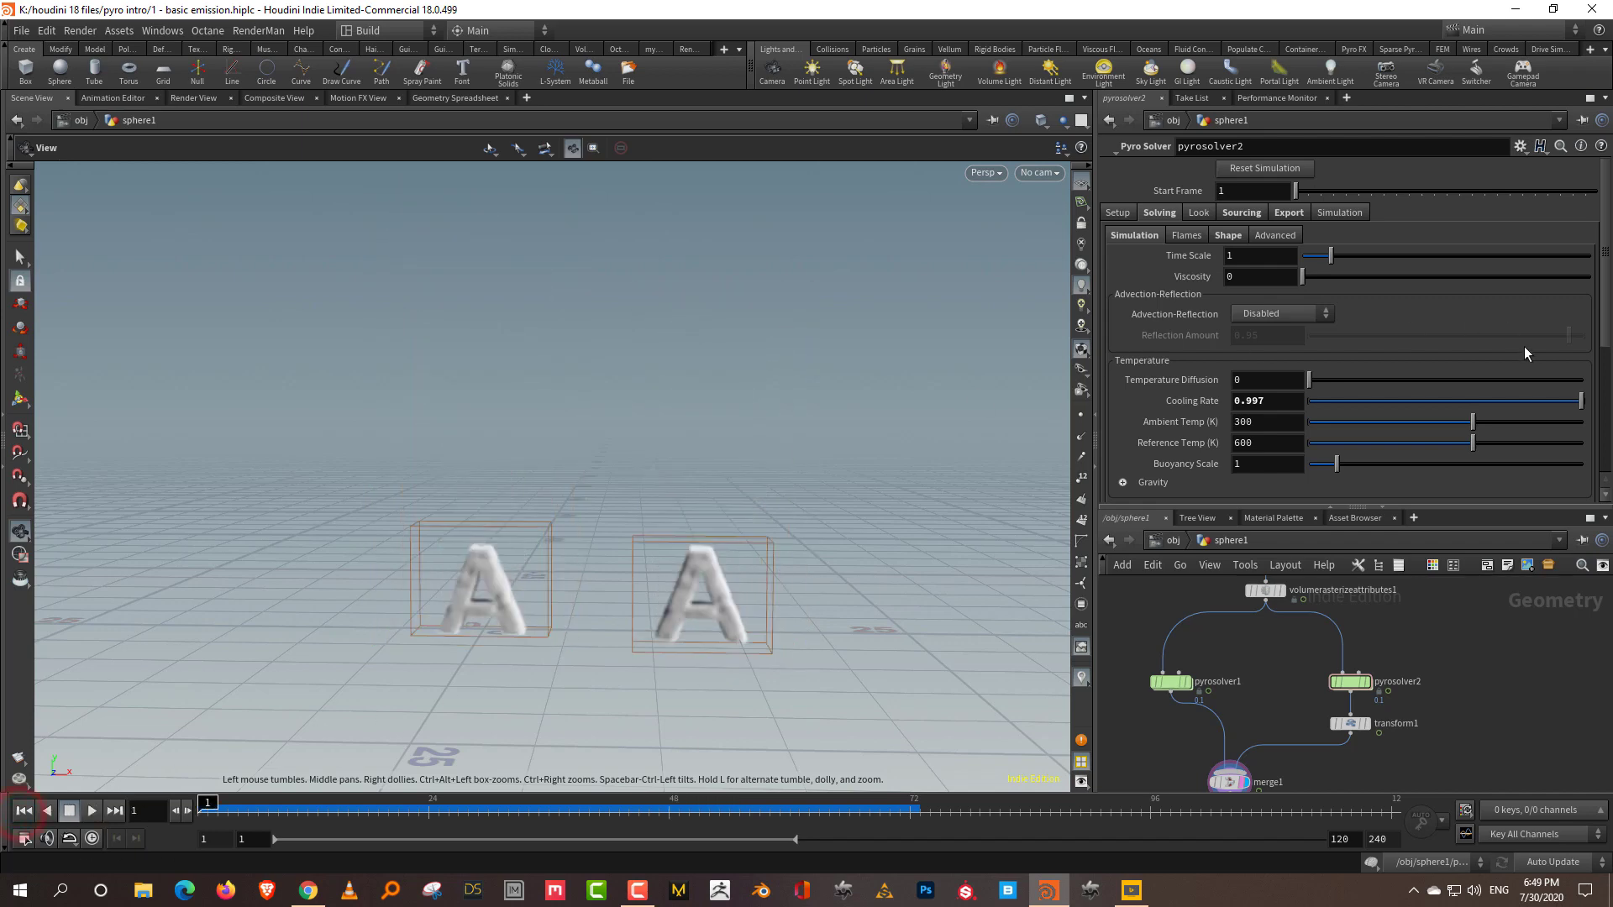
# Set Cooling Rate to about 0.6 and move both letter A emitters higher via font1
pyautogui.click(1474, 402)
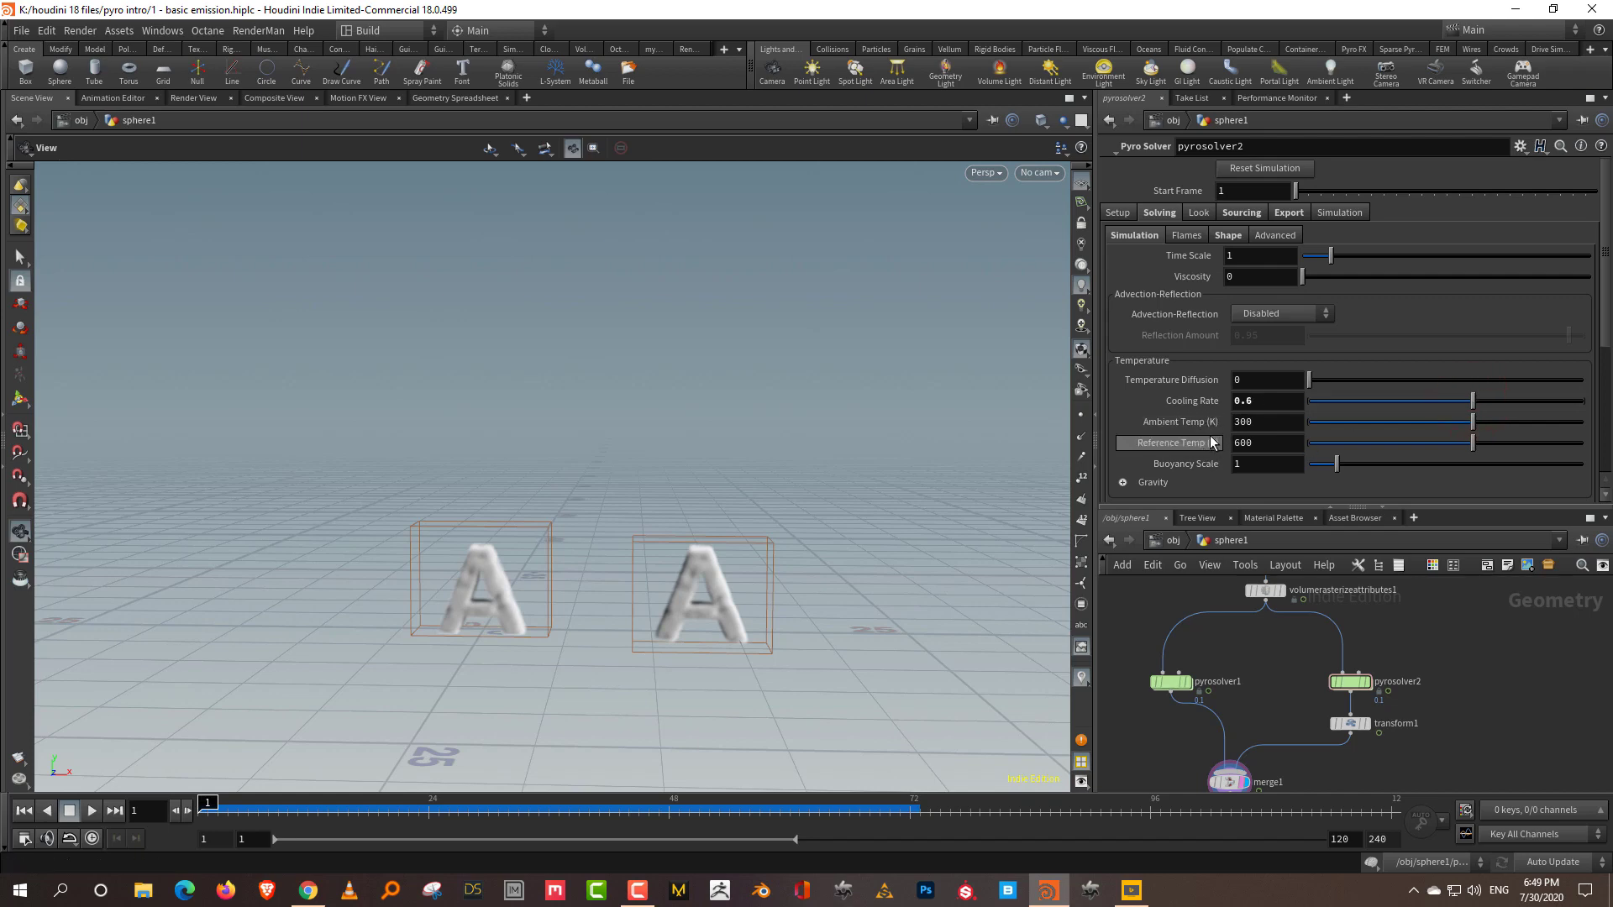
pyautogui.moveTo(1487, 651); pyautogui.dragTo(1276, 752, button='middle')
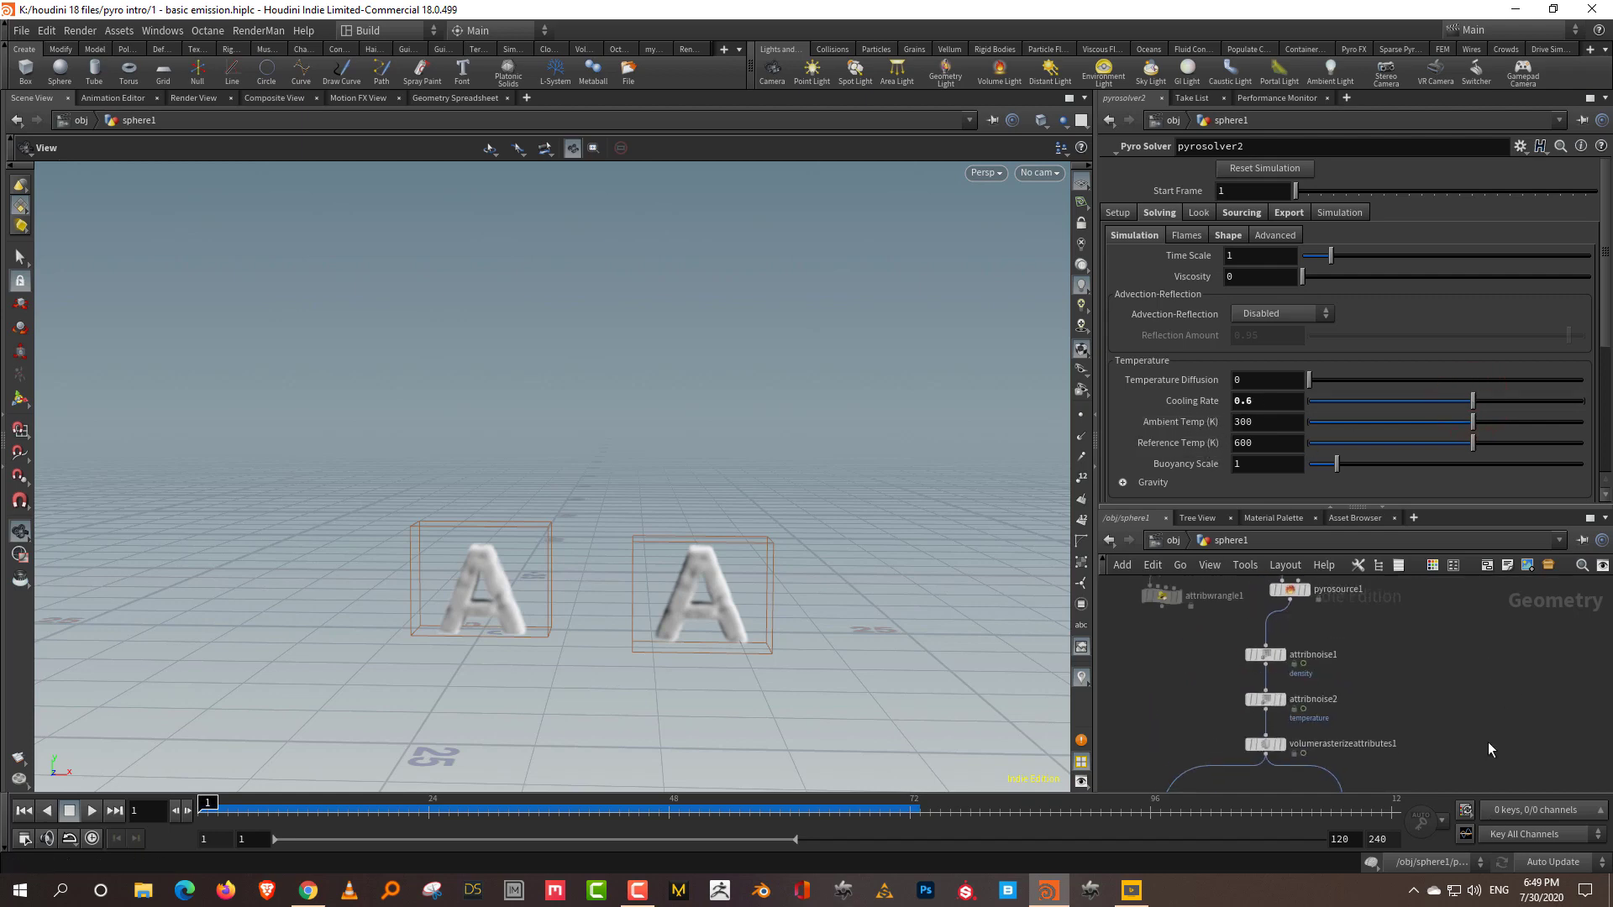
pyautogui.click(1298, 717)
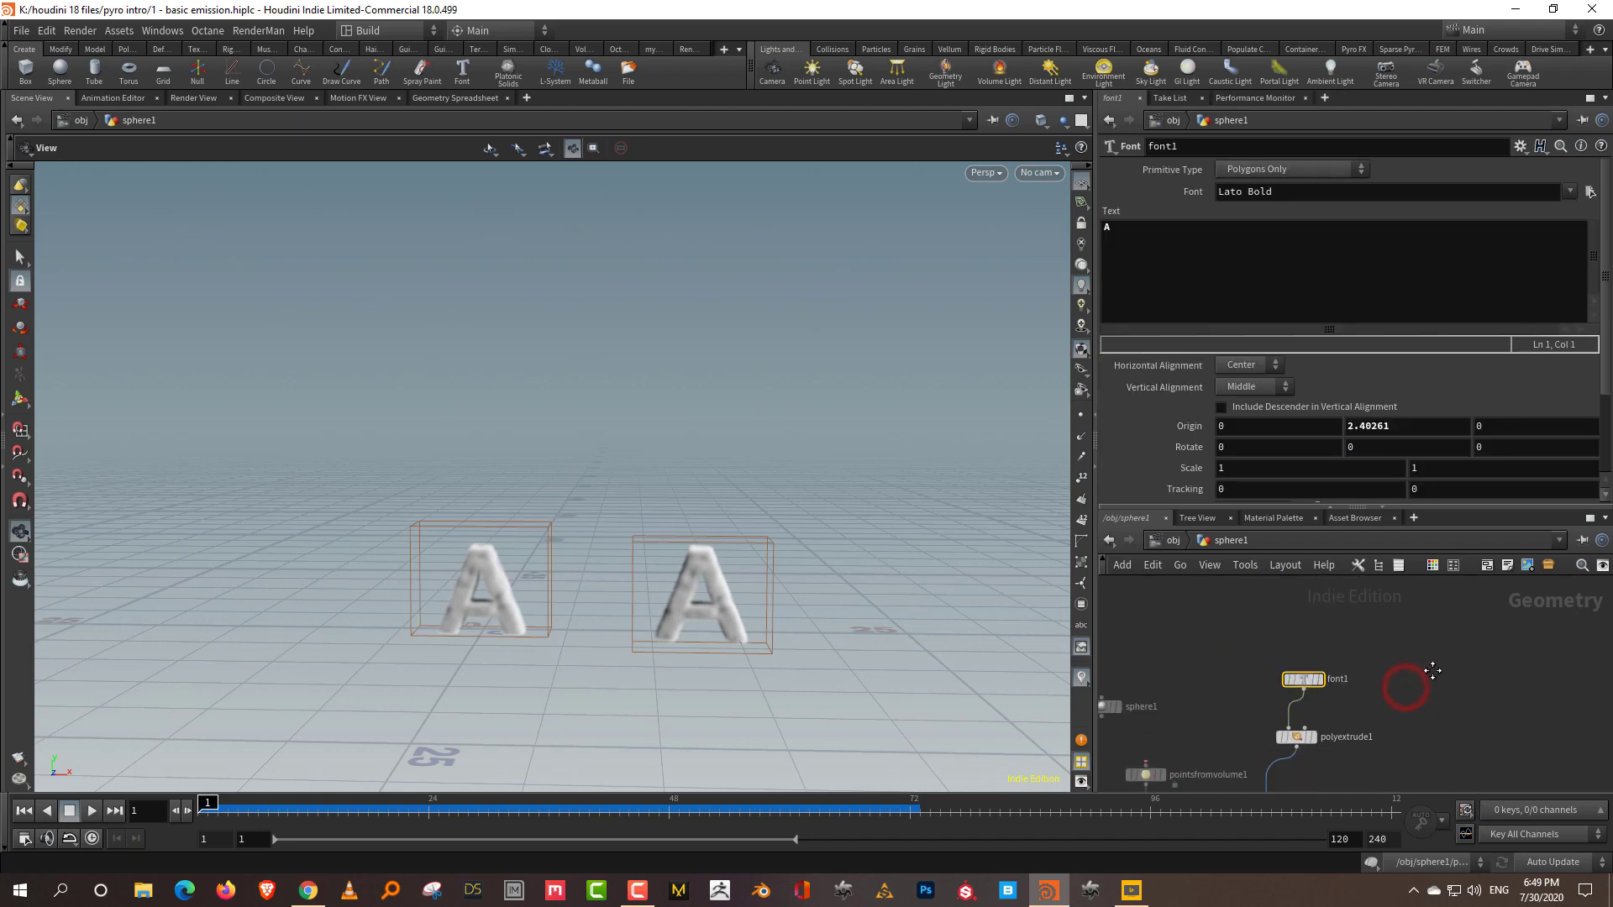
pyautogui.press('Return')
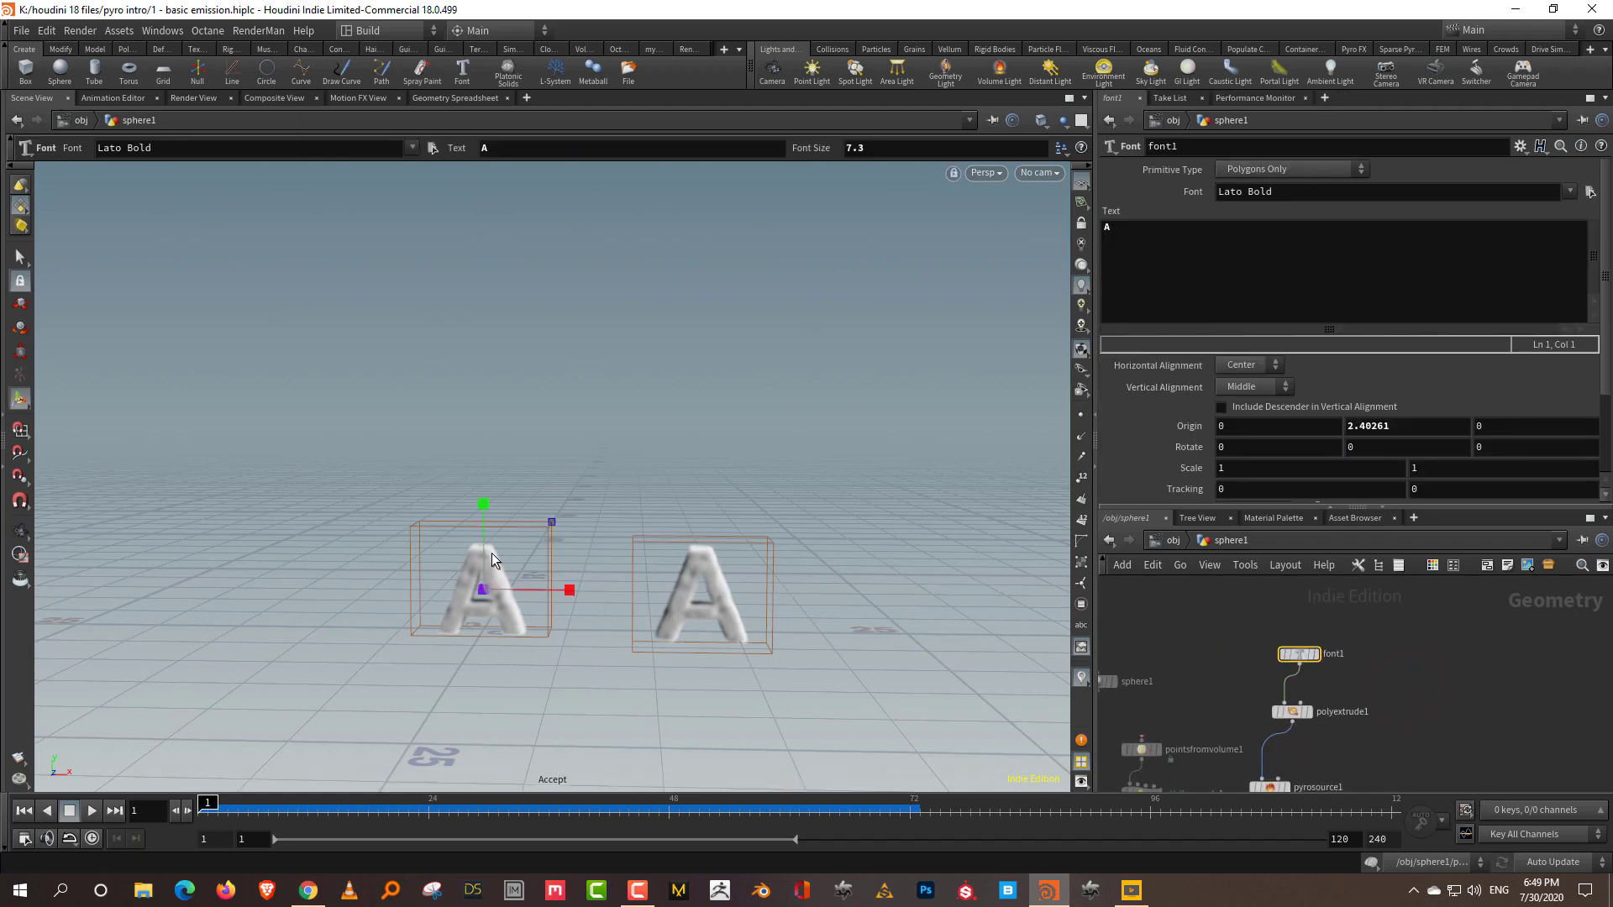
pyautogui.press('t')
pyautogui.moveTo(485, 470); pyautogui.dragTo(483, 443)
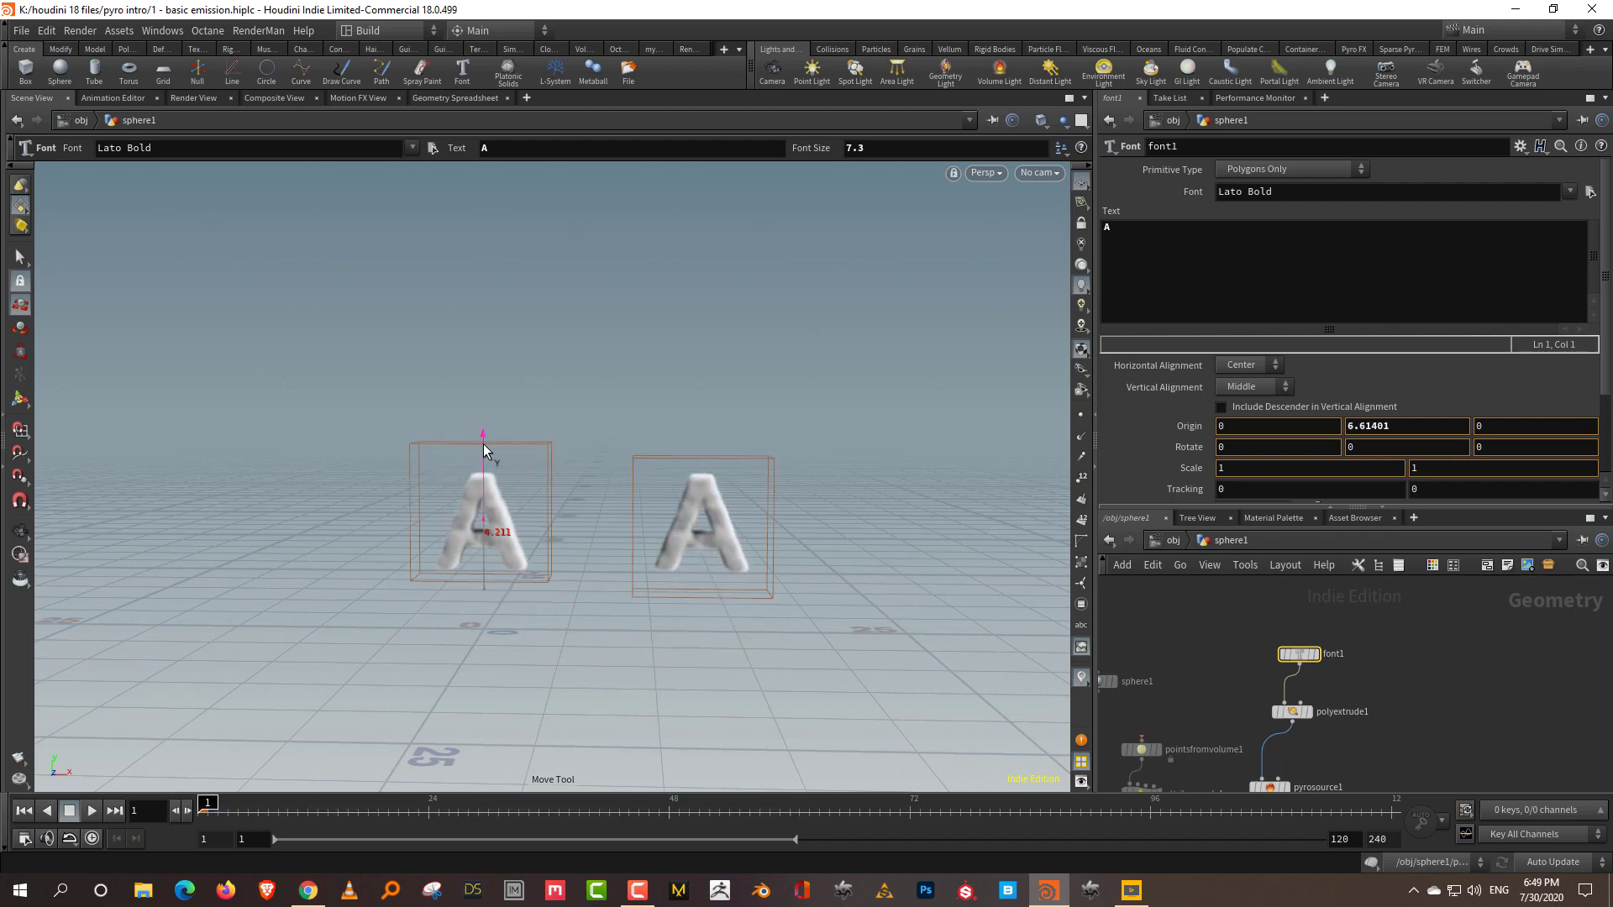
# Return to pyrosolver2's settings, checking its Y boundary option, and open its Reference Temp tab
pyautogui.moveTo(1232, 602); pyautogui.dragTo(1466, 684, button='middle')
pyautogui.click(1357, 675)
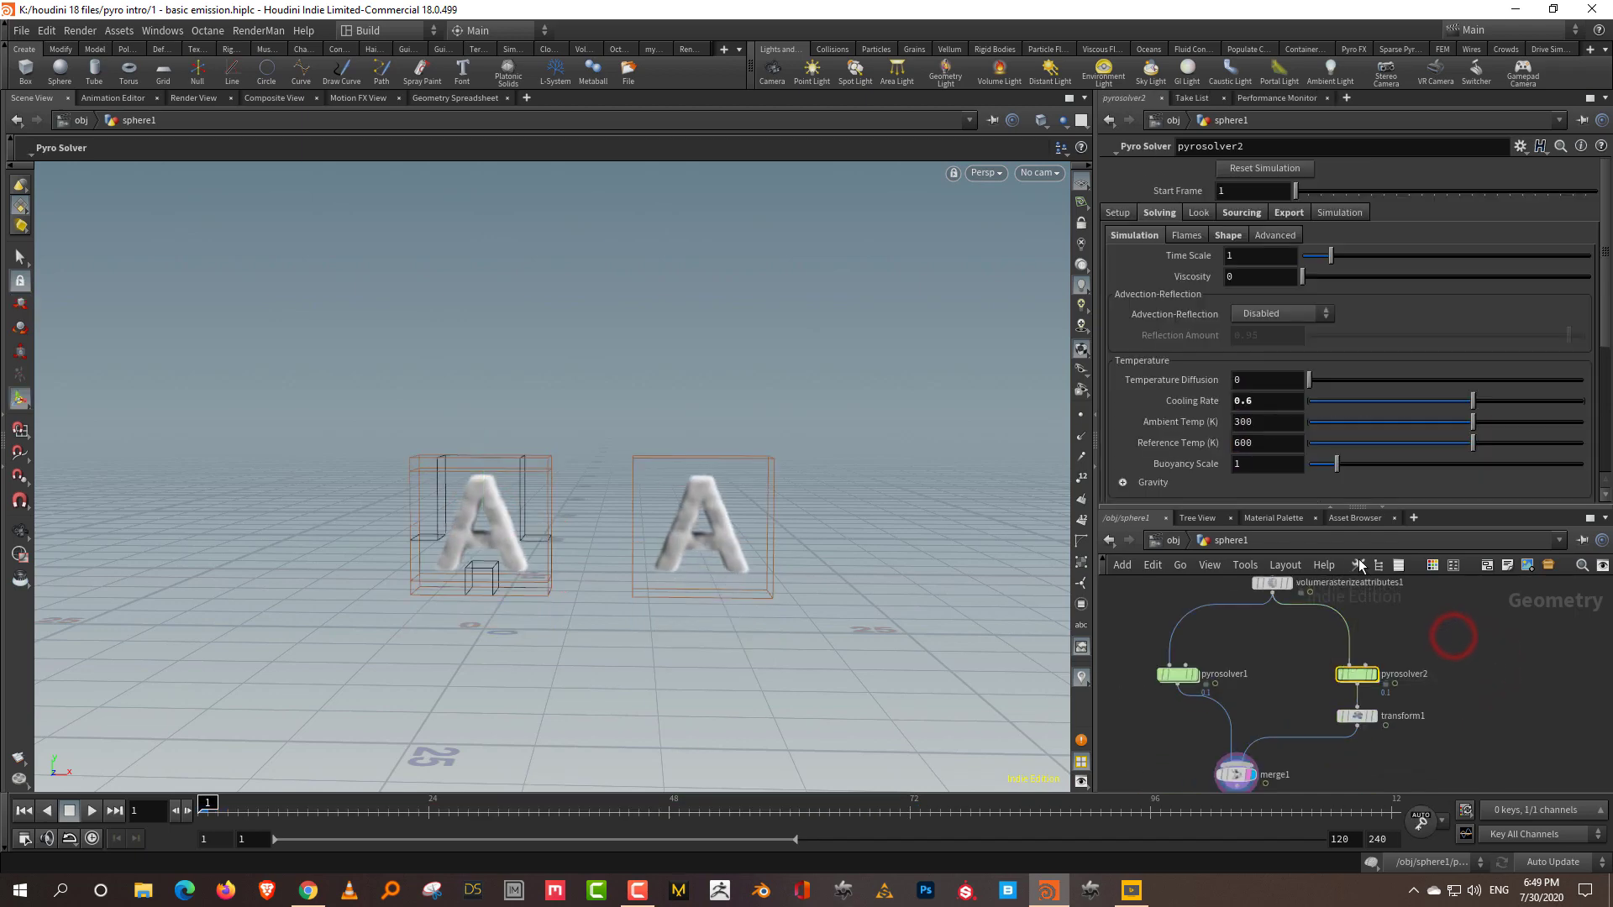
pyautogui.click(1126, 214)
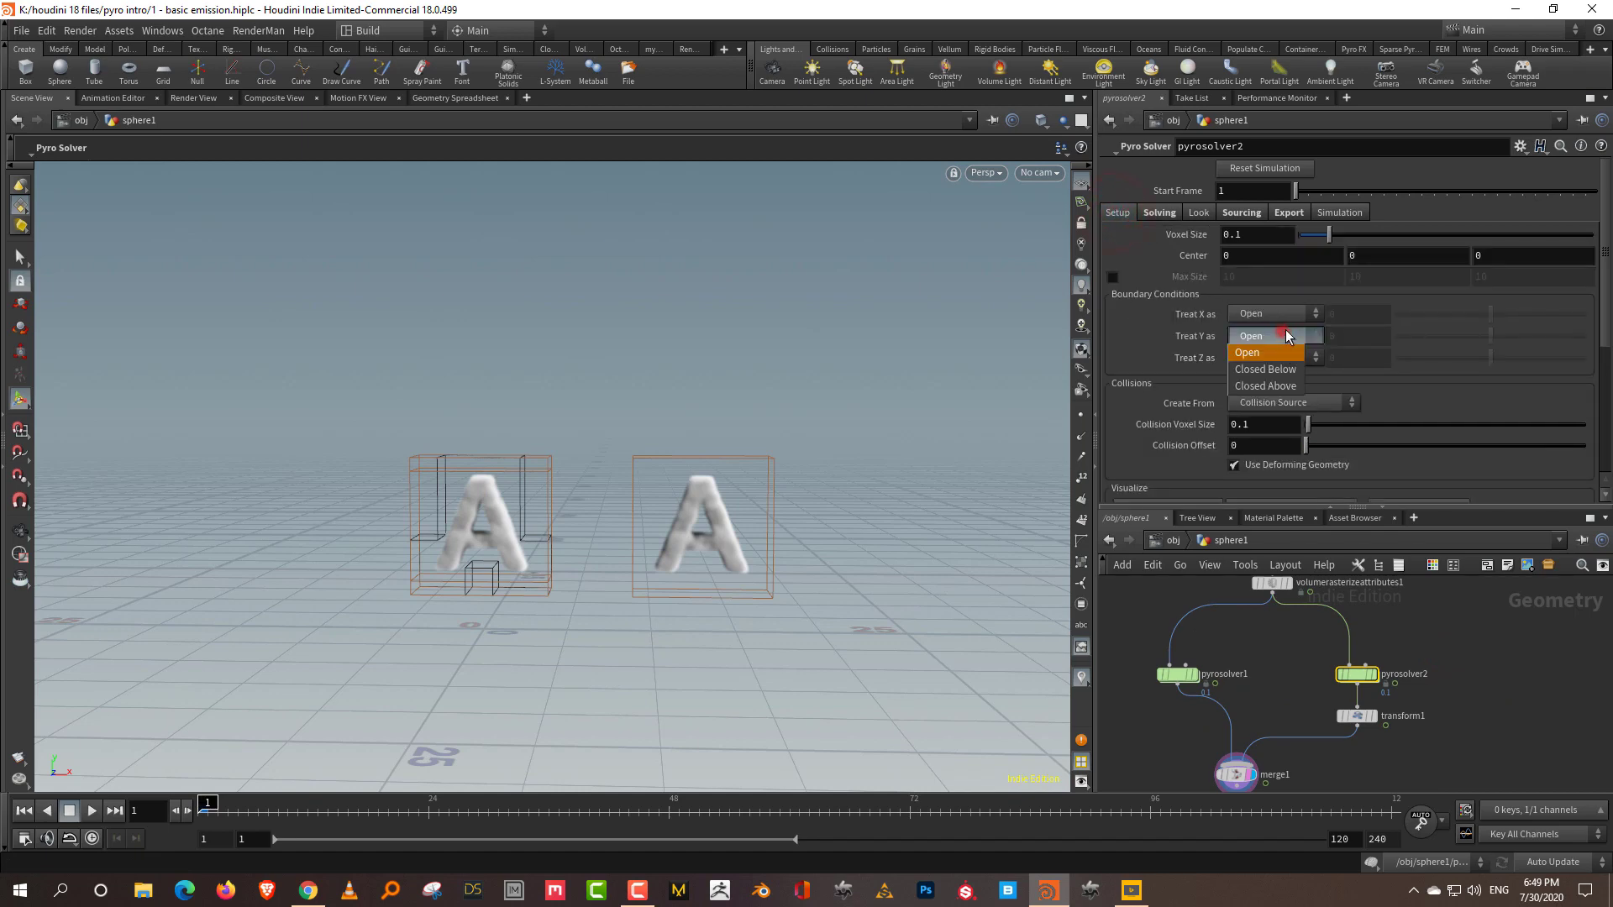
pyautogui.click(1285, 368)
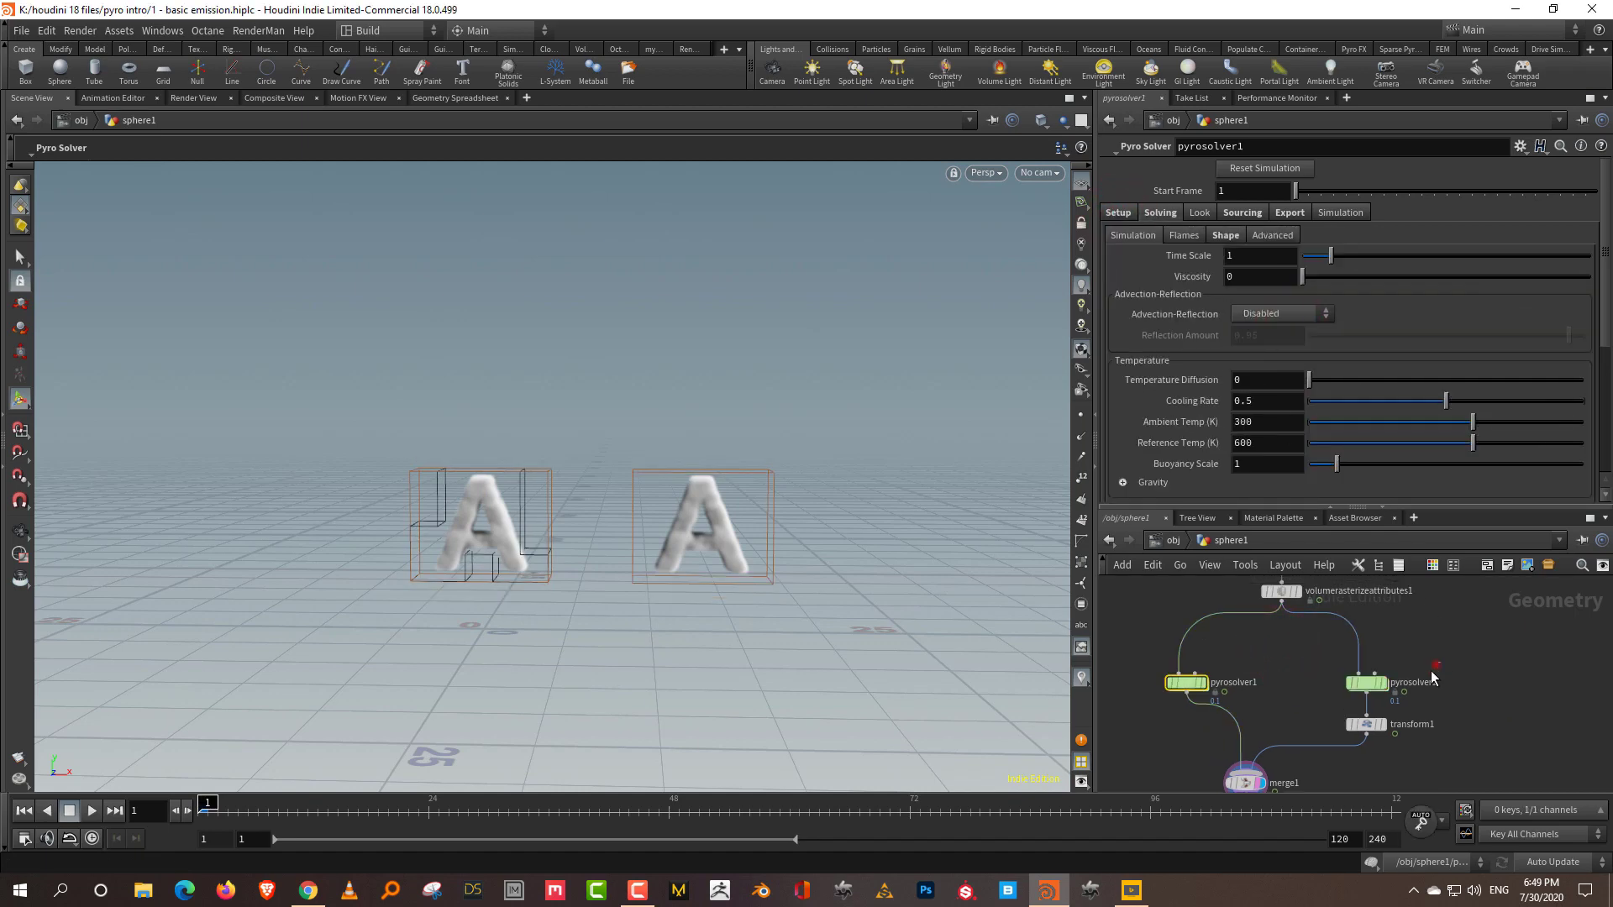
pyautogui.click(1424, 680)
pyautogui.click(1160, 209)
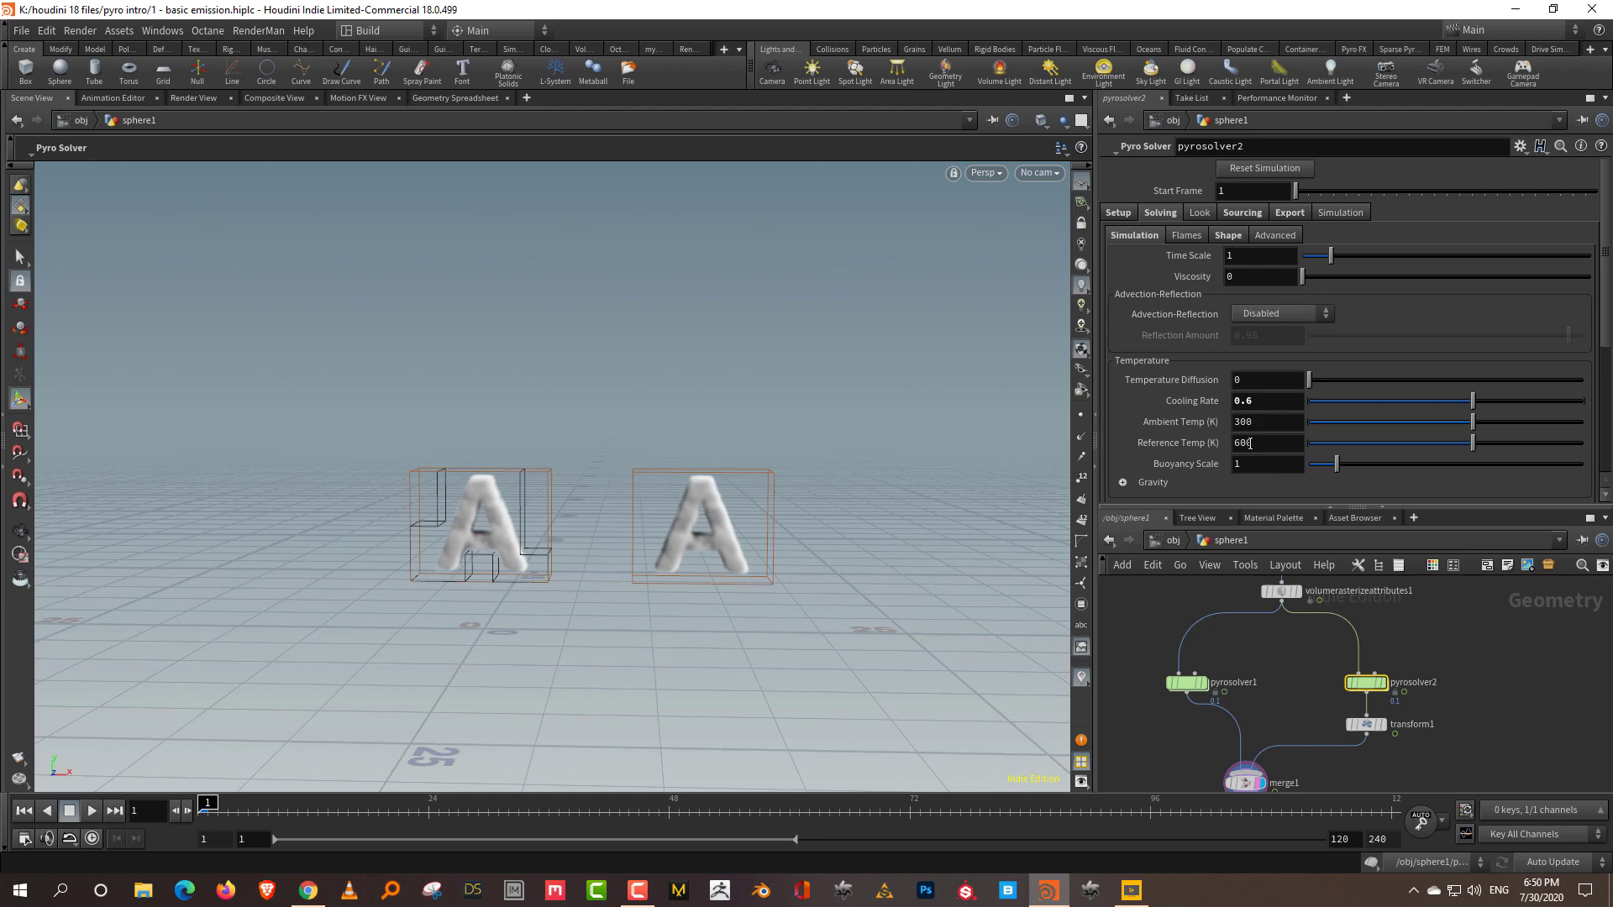
# Set pyrosolver2's Reference Temp to 350, play both letters, and reset to frame 1
pyautogui.doubleClick(1256, 447)
pyautogui.write('350')
pyautogui.press('Return')
pyautogui.click(91, 811)
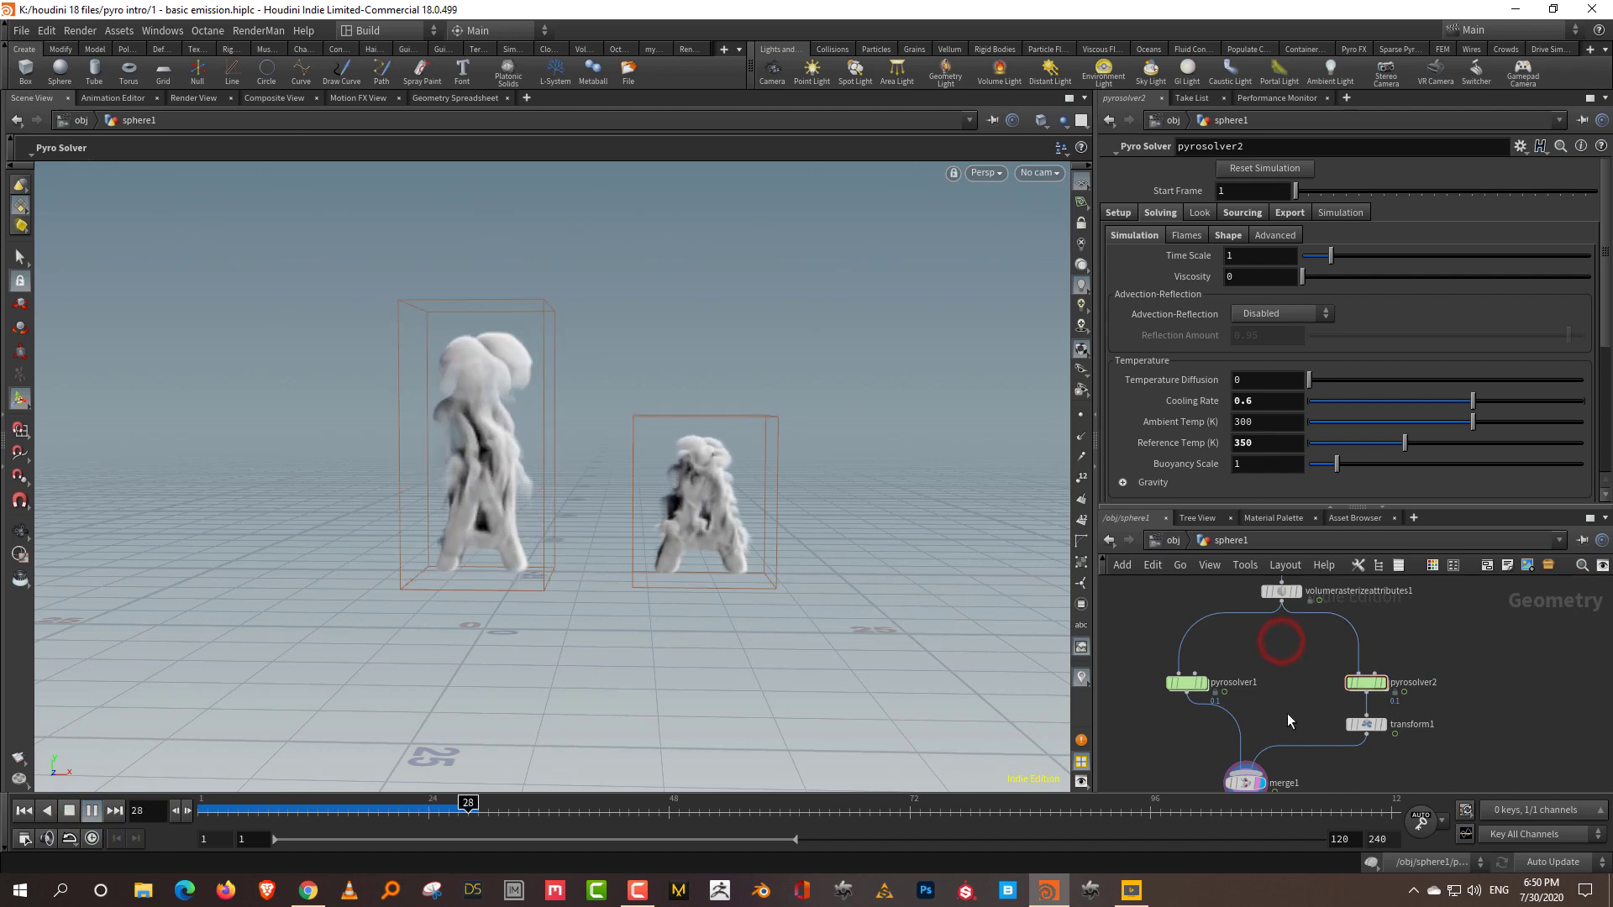
pyautogui.click(22, 810)
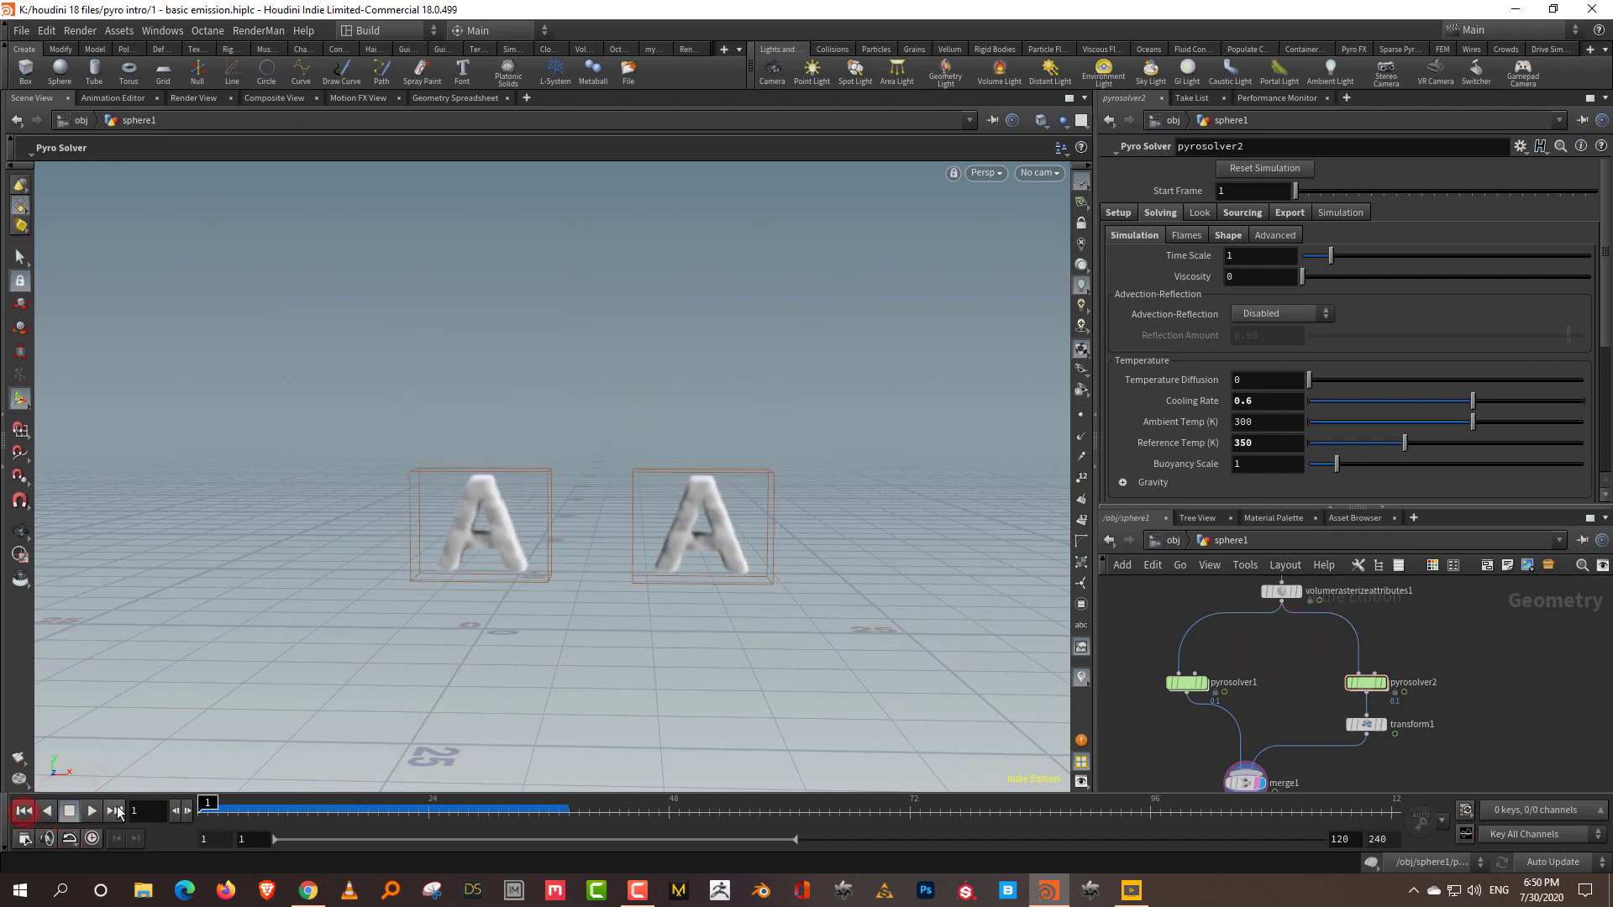
pyautogui.click(69, 809)
# Set Reference Temp to 20 and replay twice, returning to frame 1
pyautogui.doubleClick(1250, 441)
pyautogui.write('20')
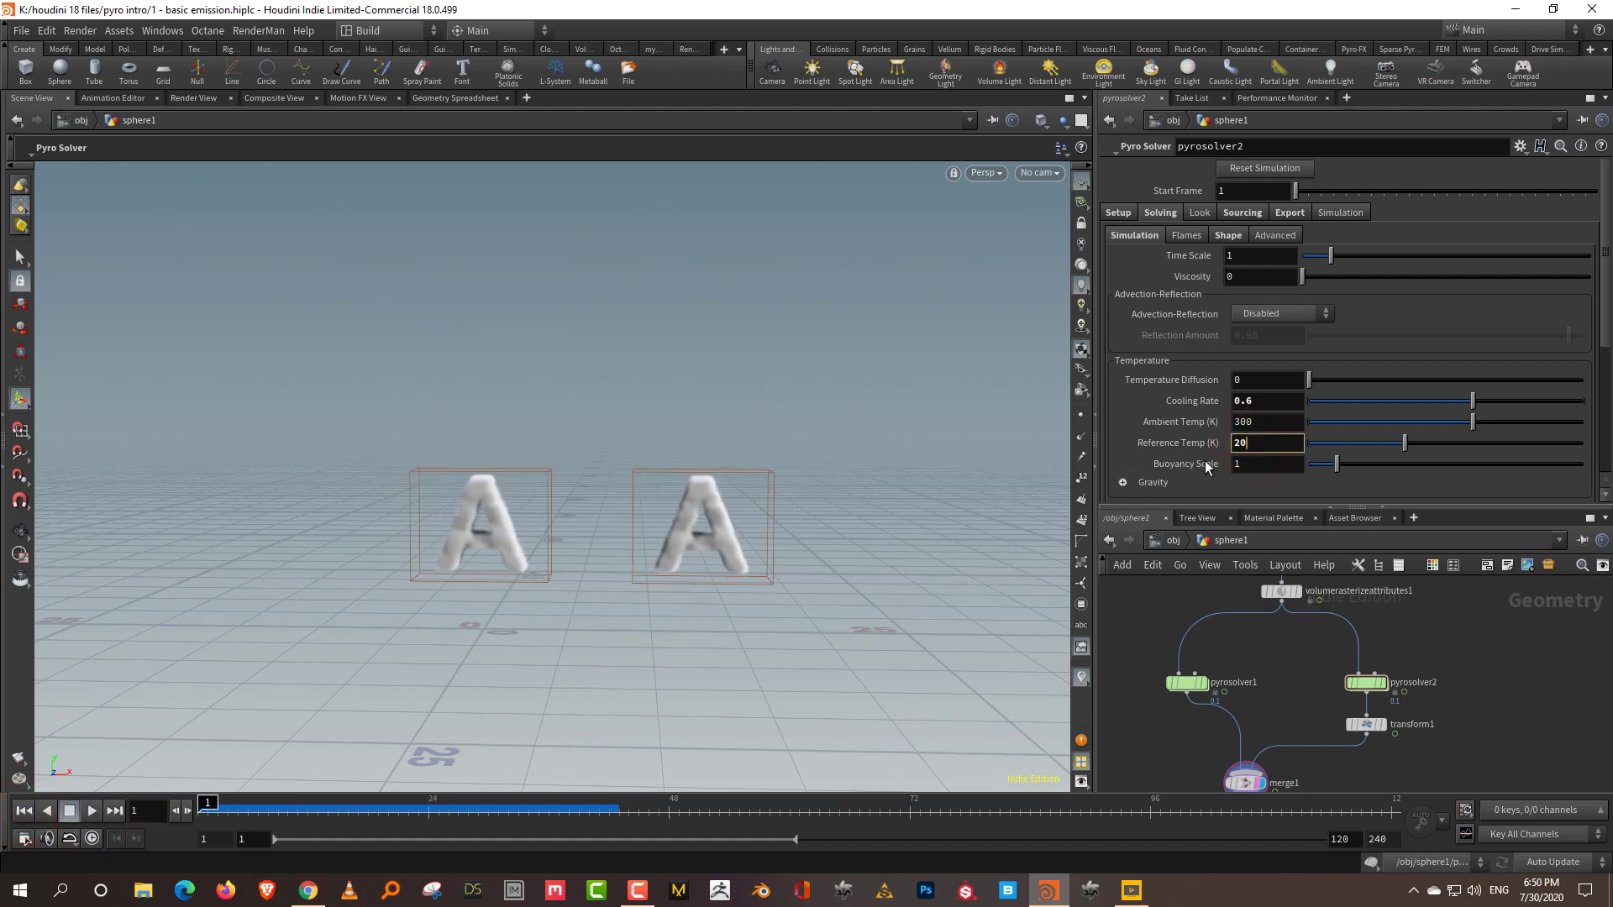
pyautogui.press('Return')
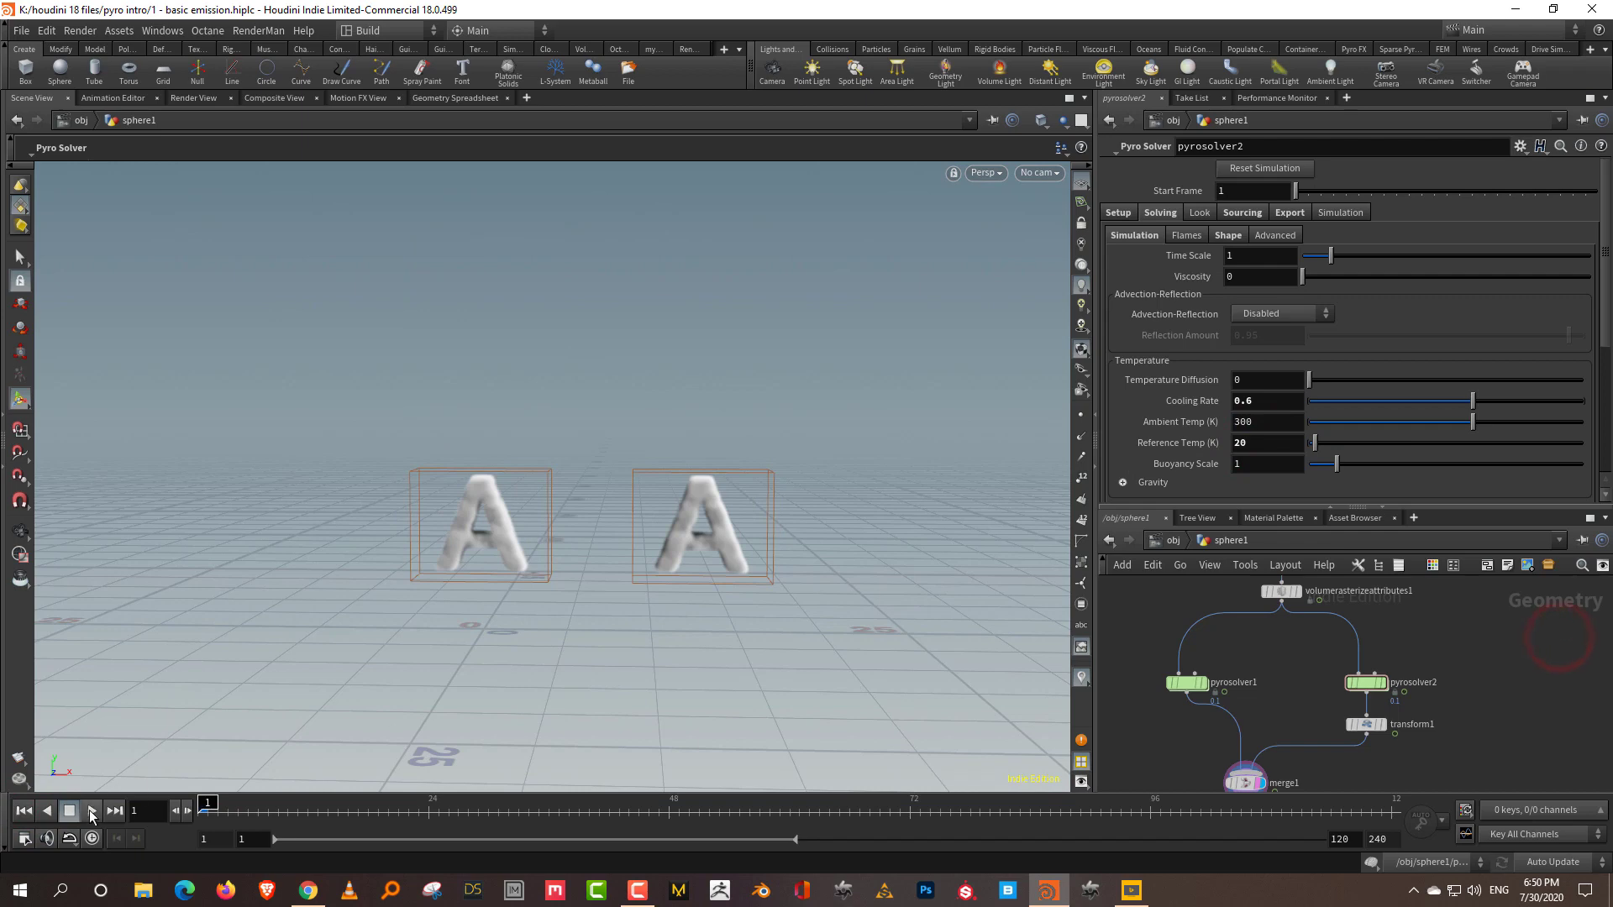
pyautogui.click(91, 810)
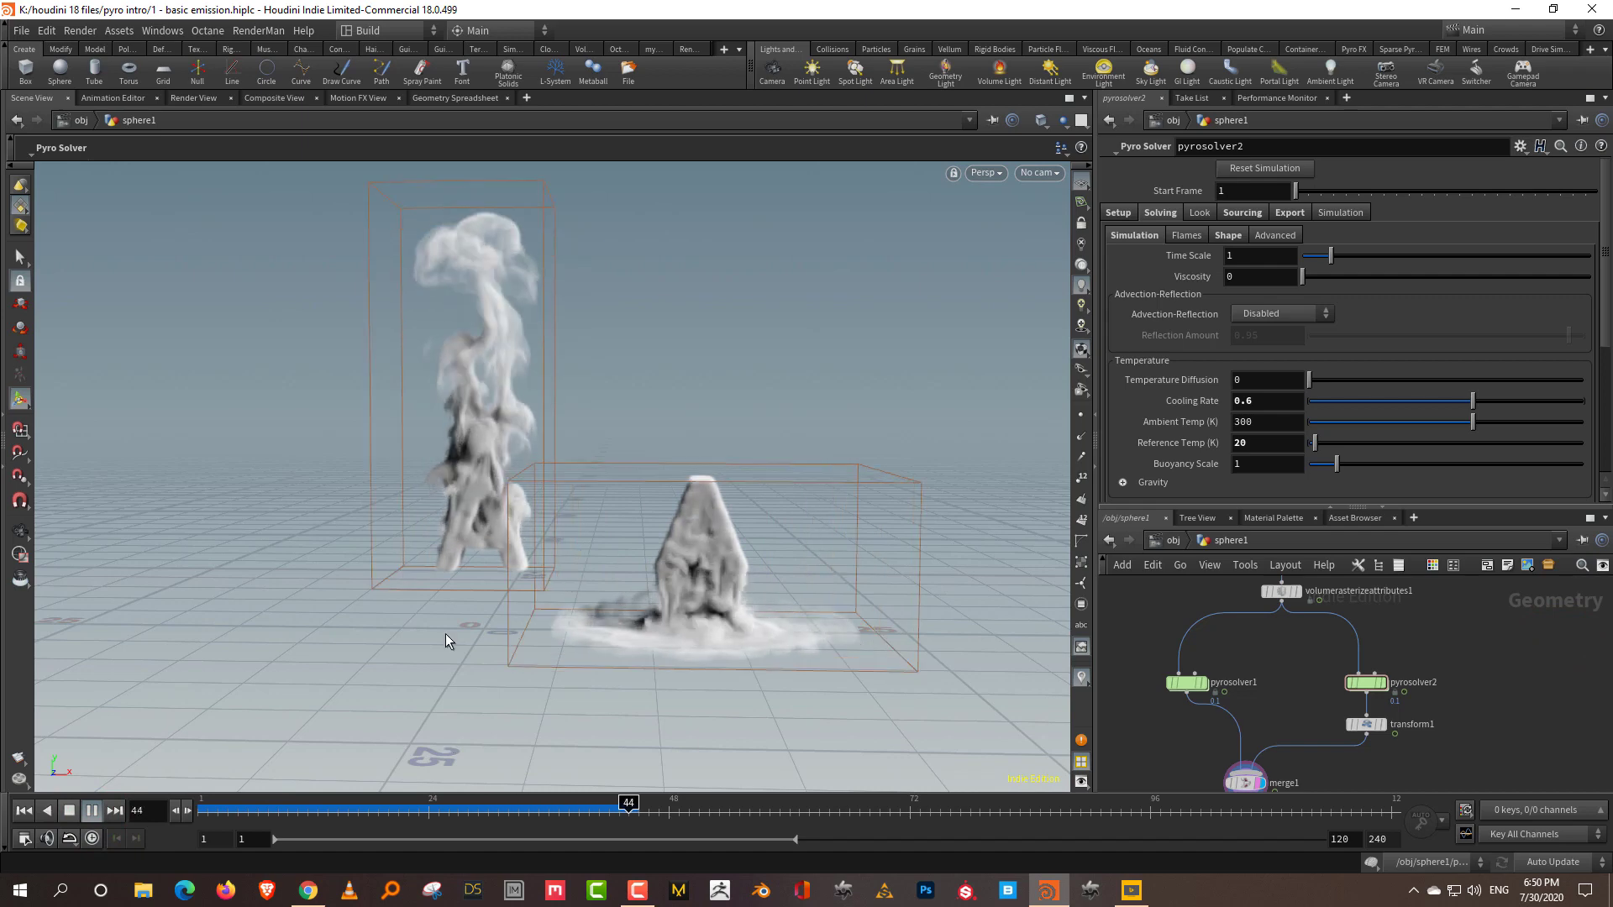
pyautogui.click(24, 810)
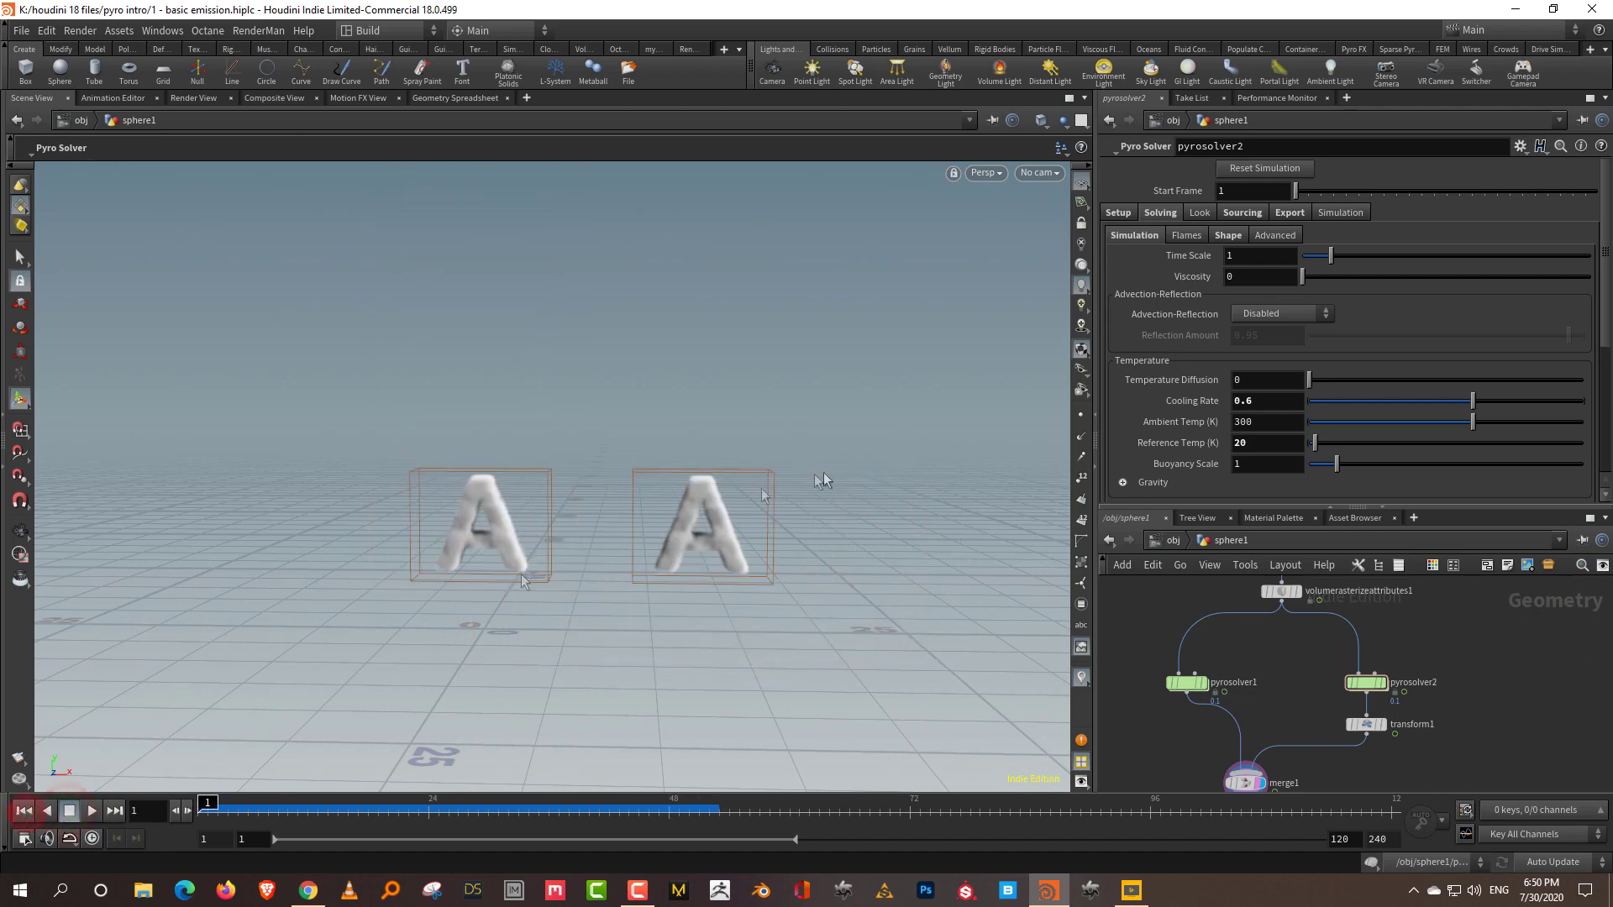
pyautogui.click(92, 809)
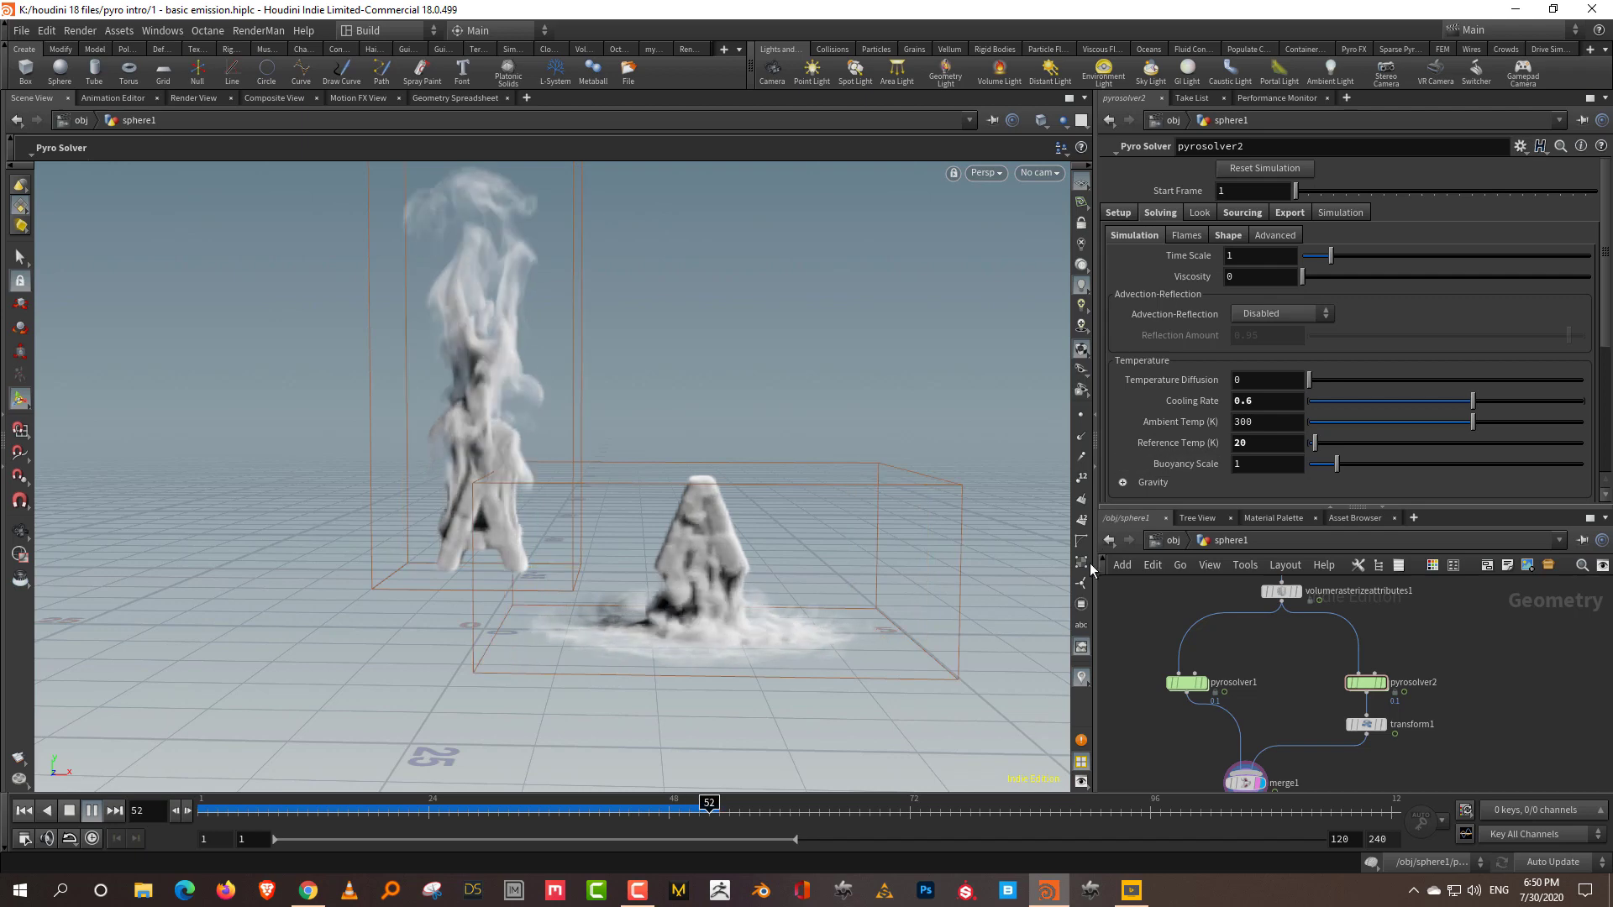
pyautogui.click(69, 810)
# Restore Reference Temp to 600, then test Buoyancy Scale 5.91 with a replay
pyautogui.click(1271, 443)
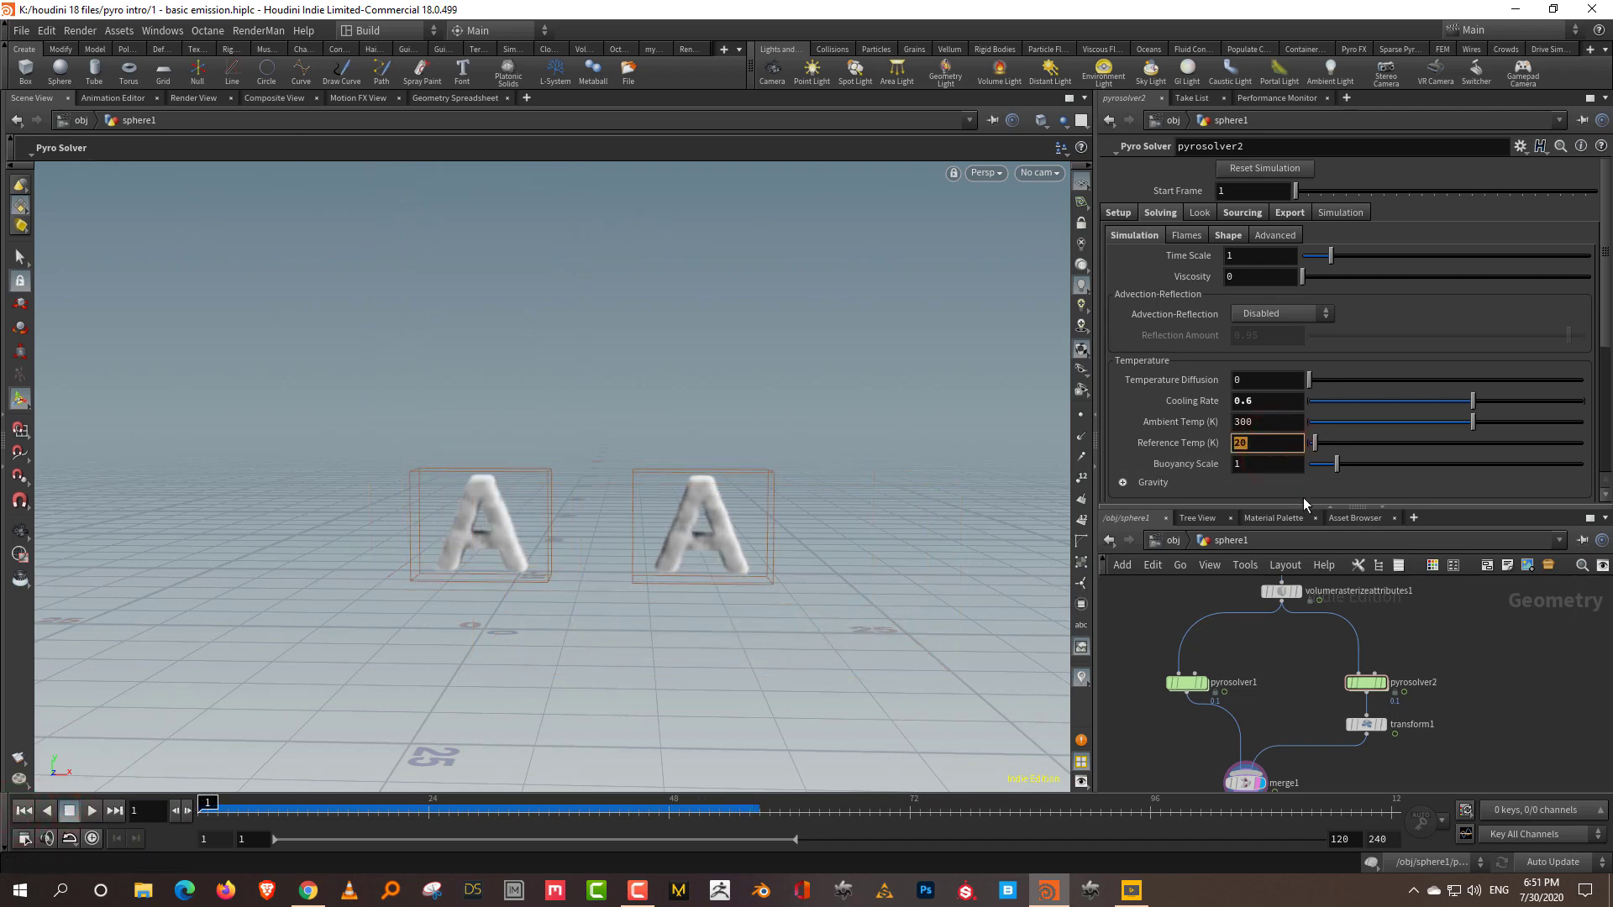
pyautogui.write('600')
pyautogui.press('Return')
pyautogui.moveTo(1601, 319); pyautogui.dragTo(1609, 383)
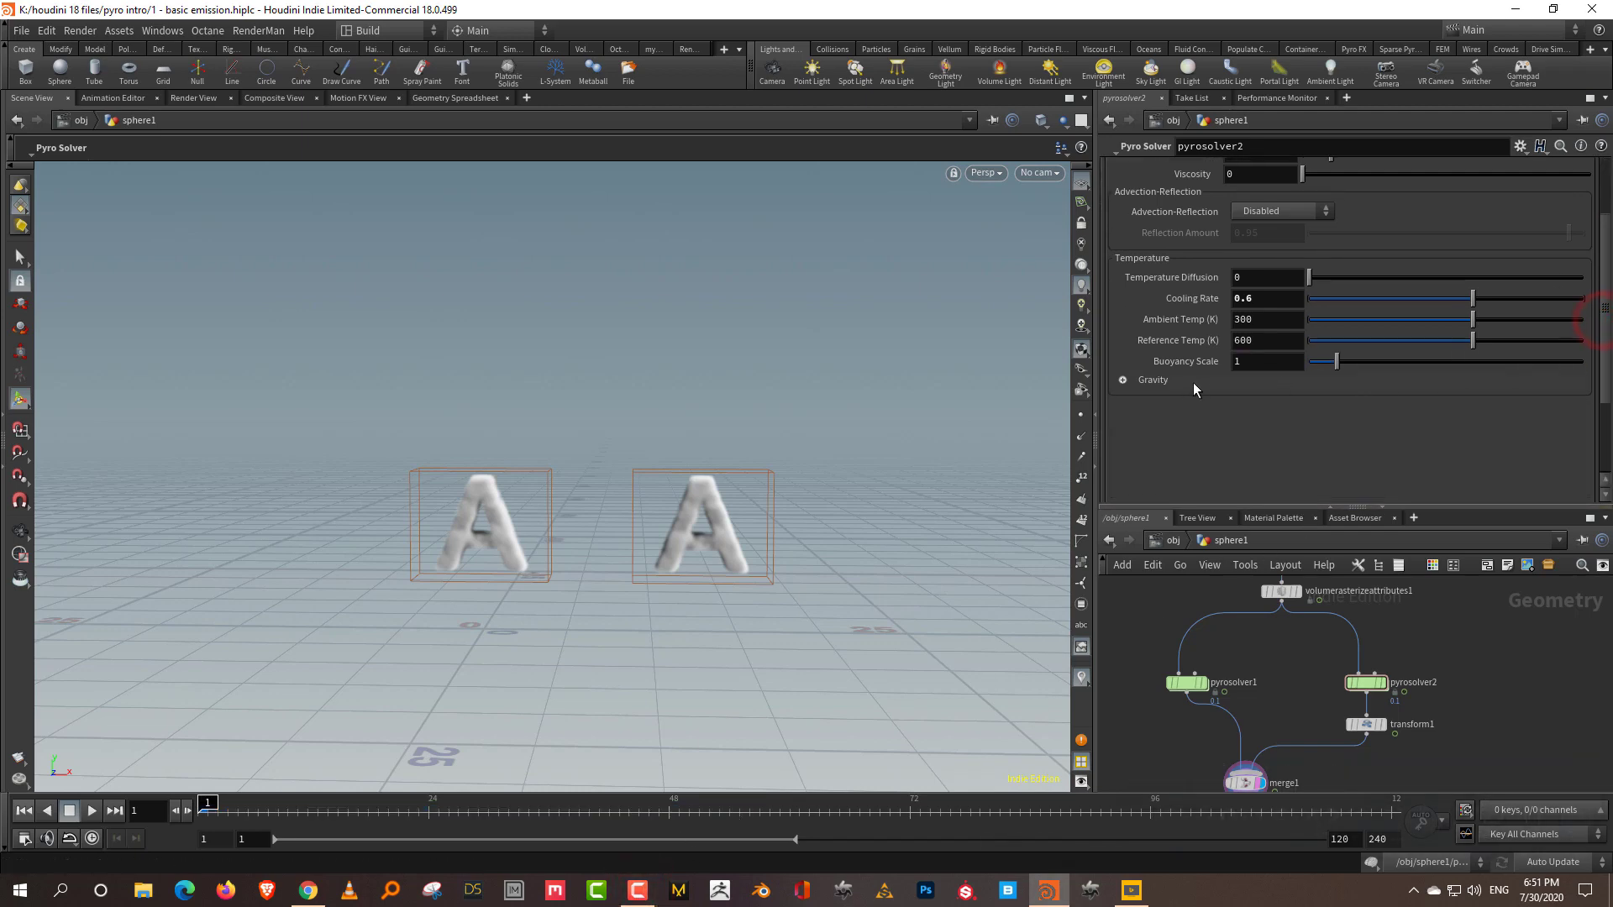
pyautogui.click(1121, 380)
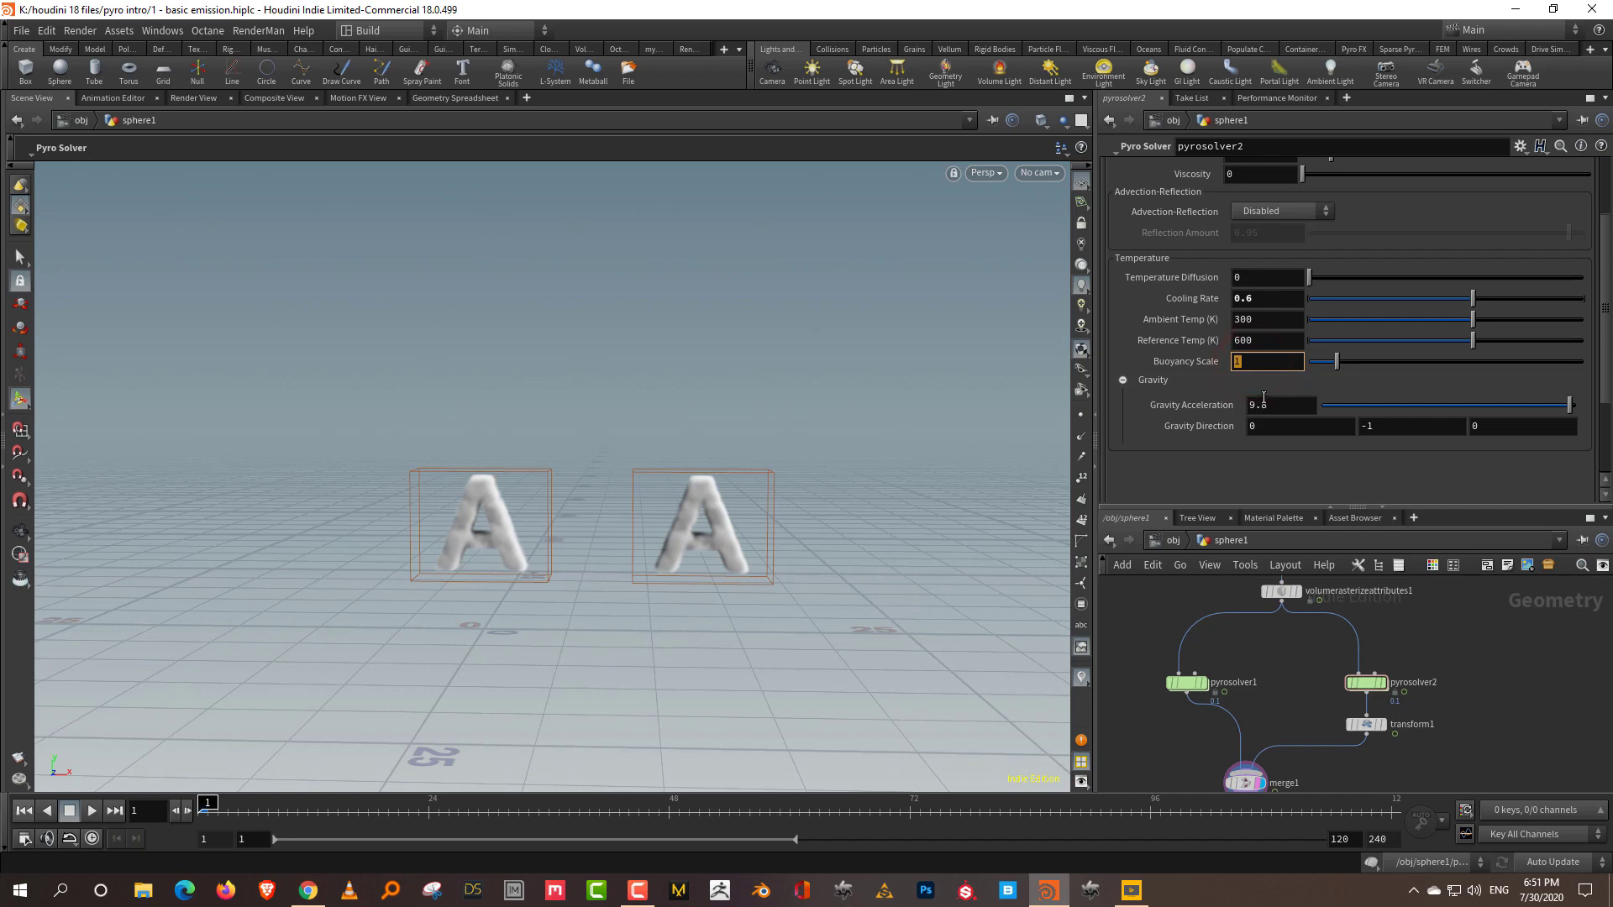
pyautogui.moveTo(1470, 372); pyautogui.dragTo(1472, 366)
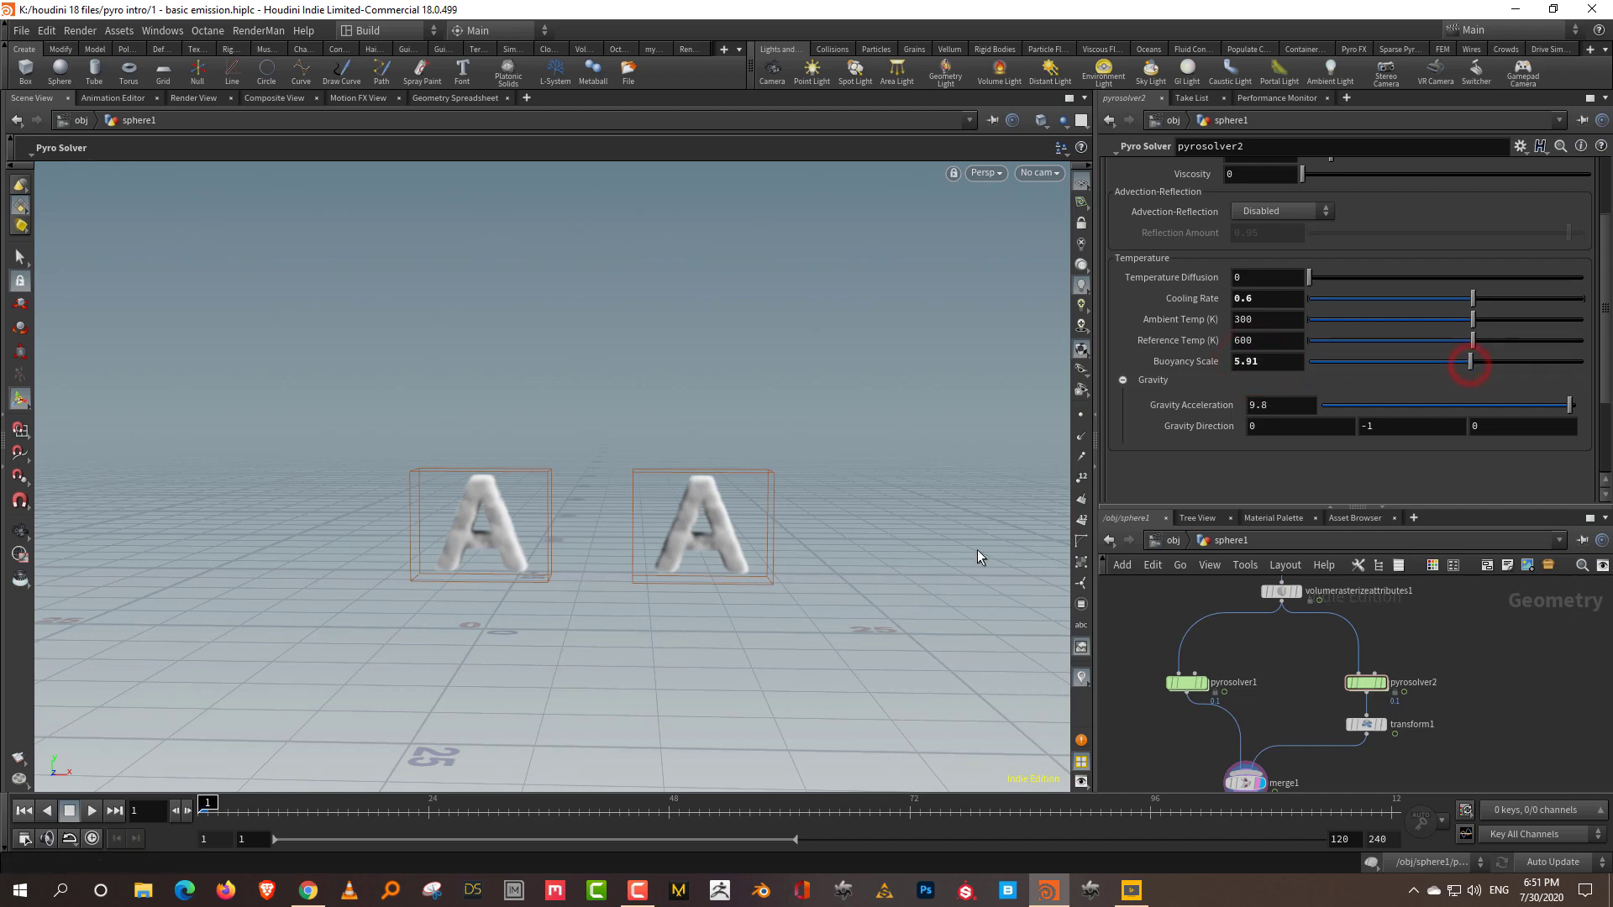
pyautogui.click(90, 813)
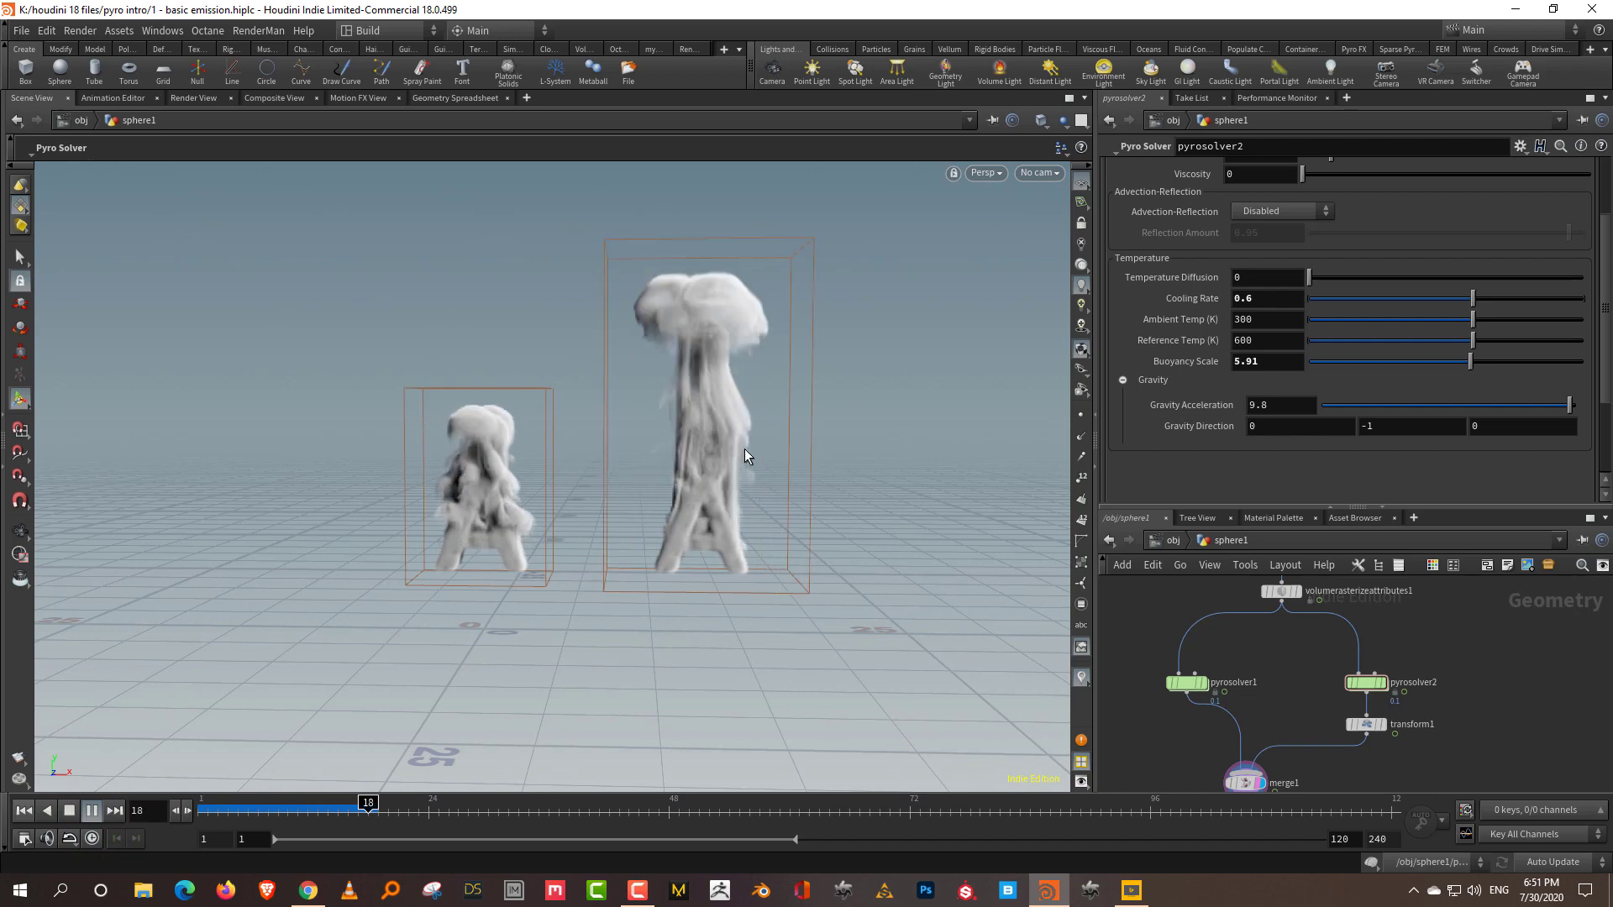
pyautogui.press('Escape')
pyautogui.hotkey('ctrl', 'Up')
# Try Buoyancy Scale -4 and -3 with a replay, then reselect the value for -2
pyautogui.click(1275, 362)
pyautogui.write('-4')
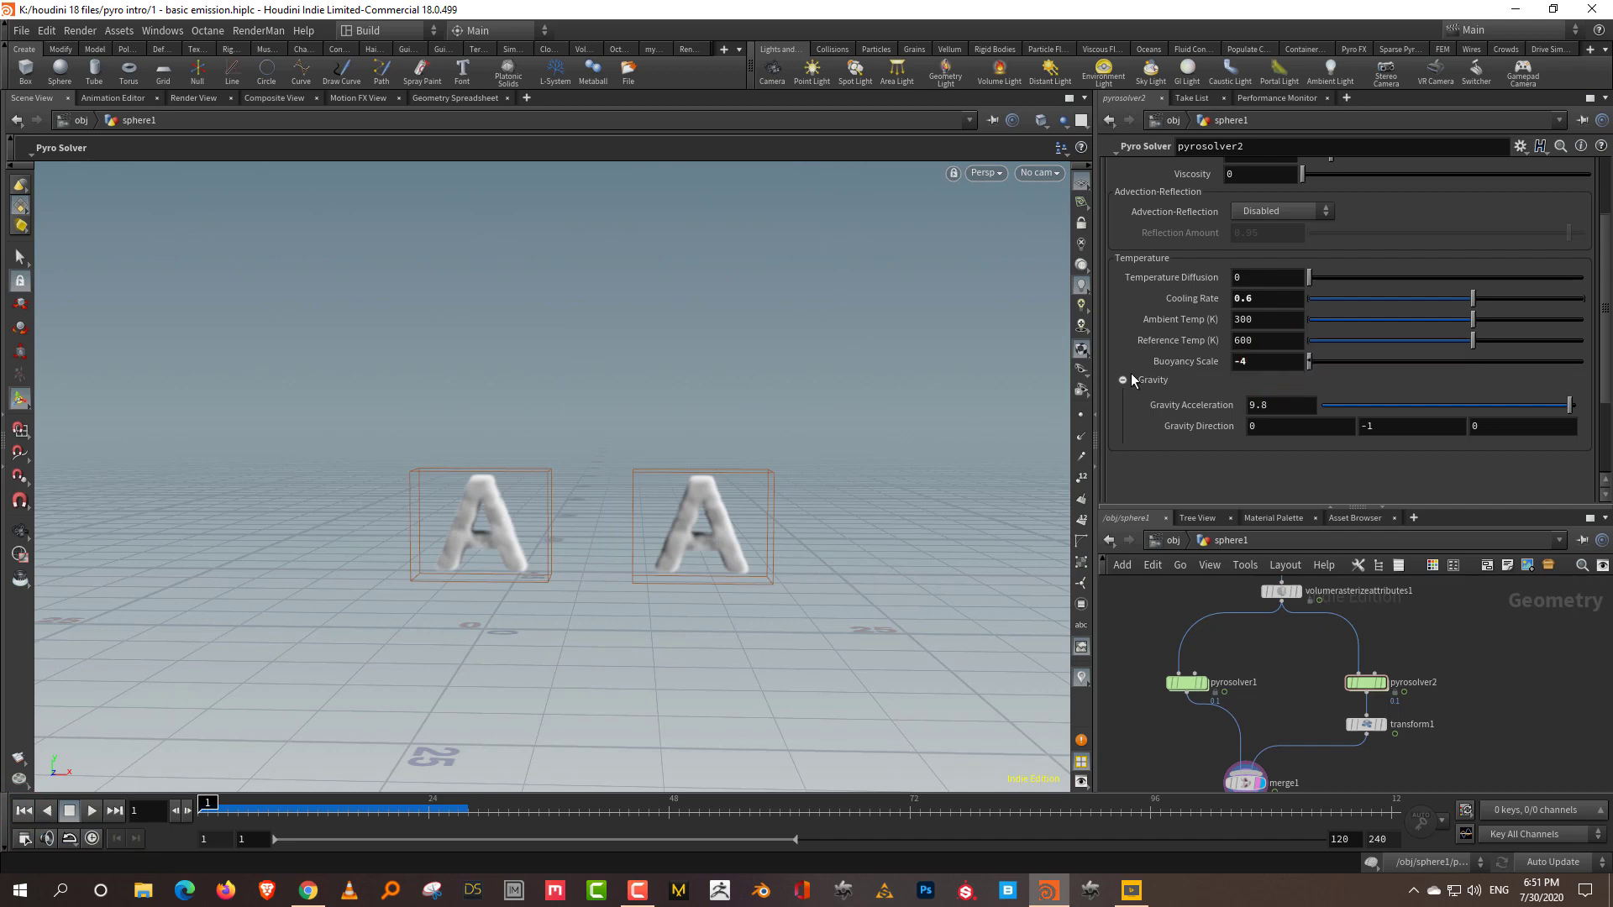
pyautogui.press('Return')
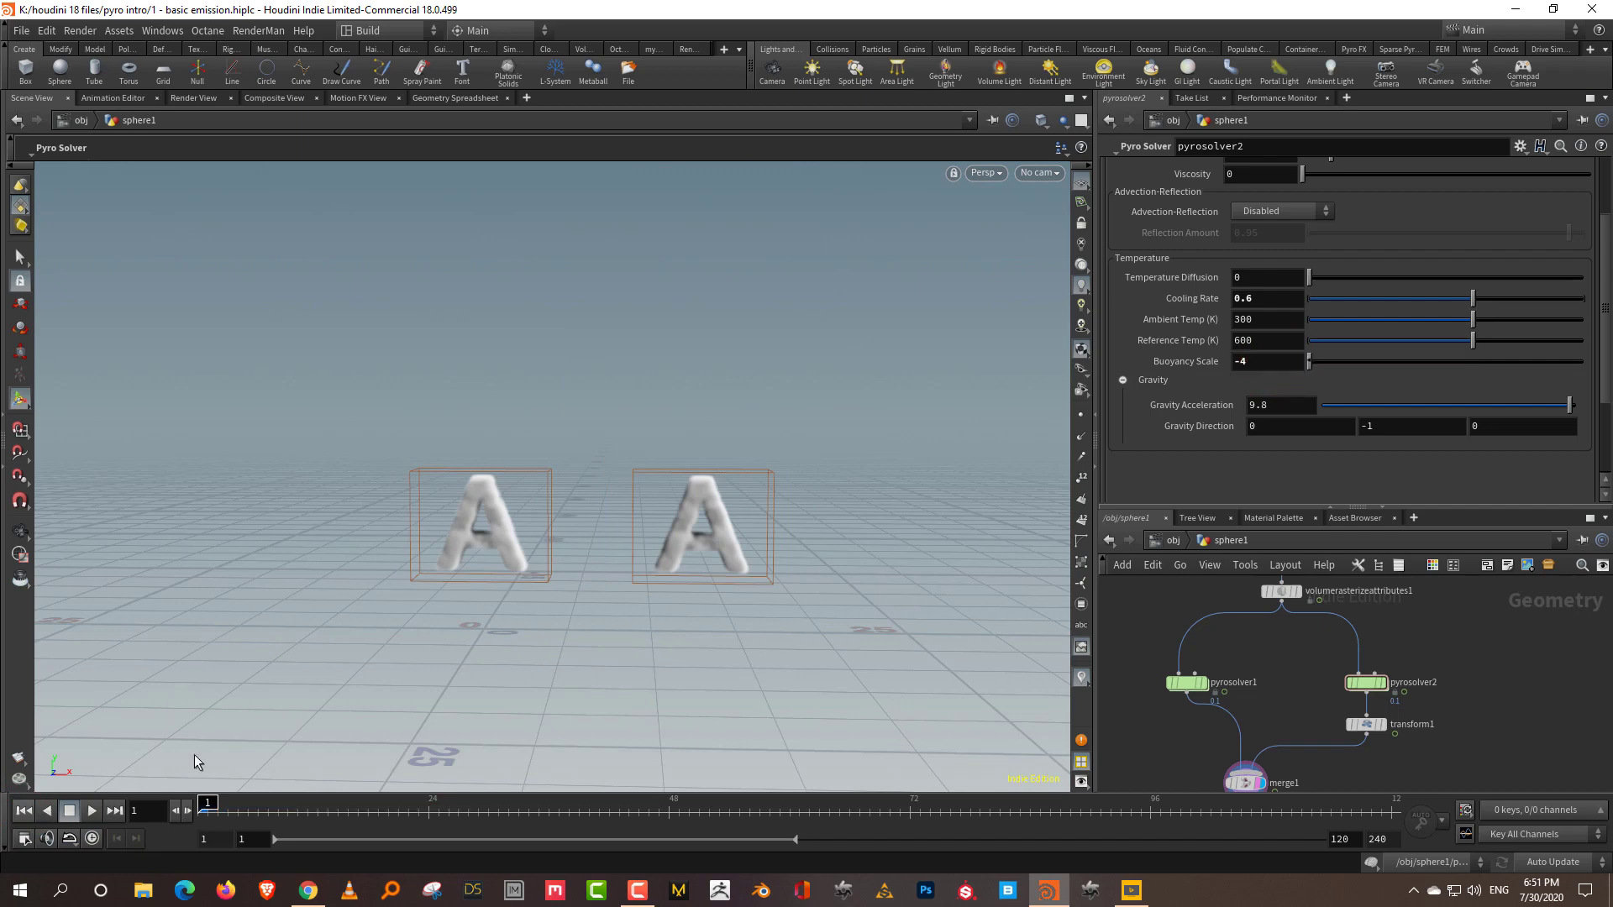
pyautogui.click(93, 811)
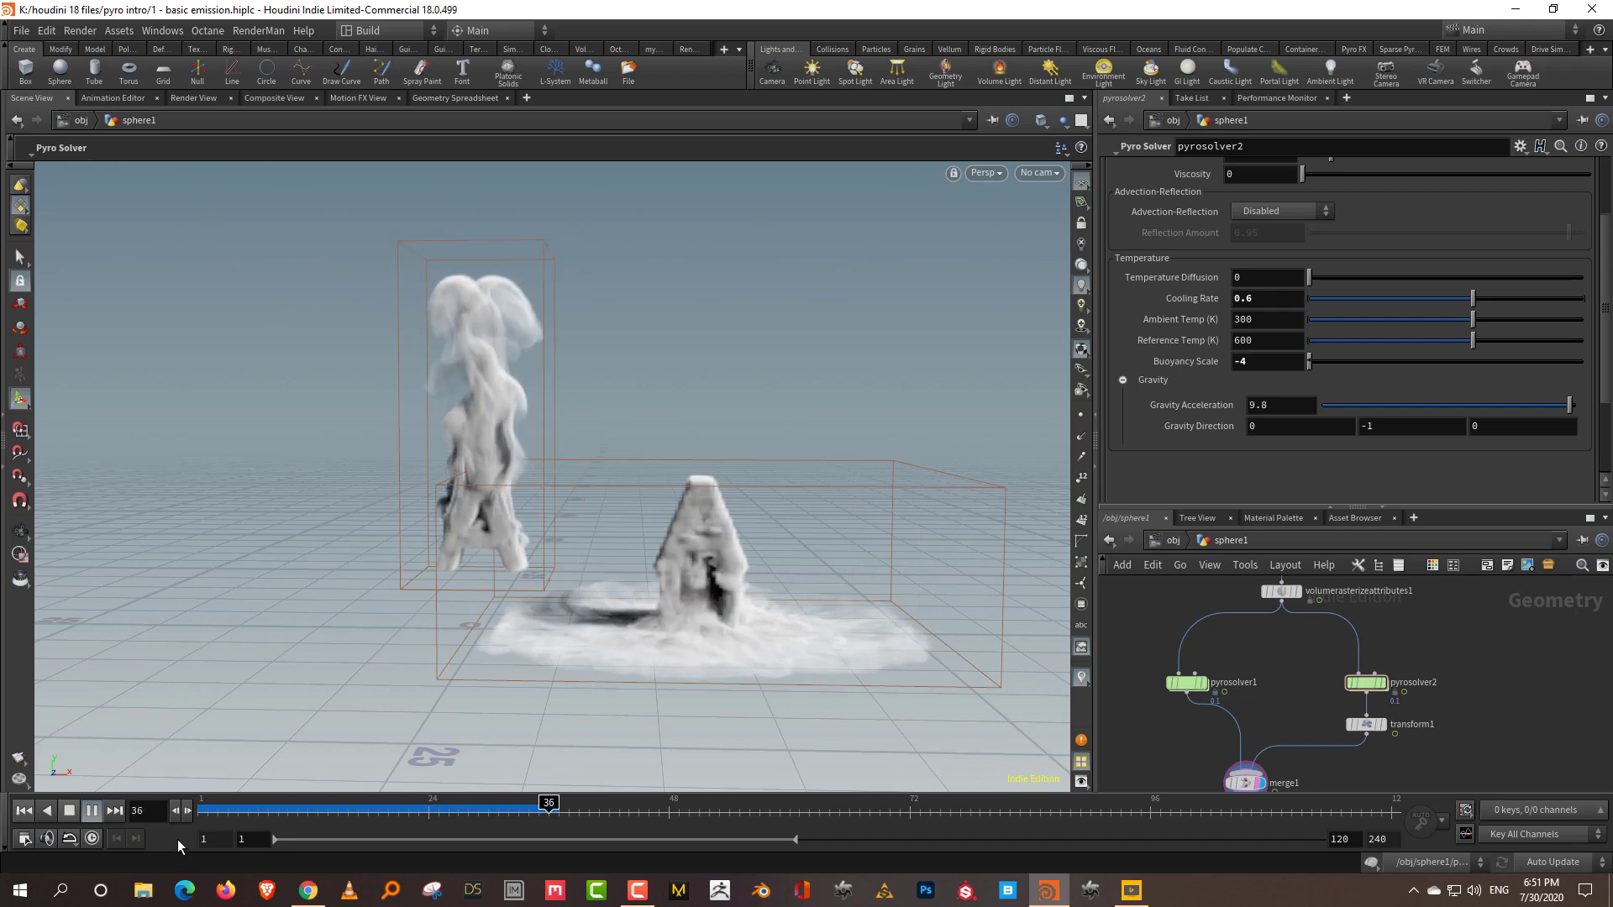
pyautogui.click(70, 811)
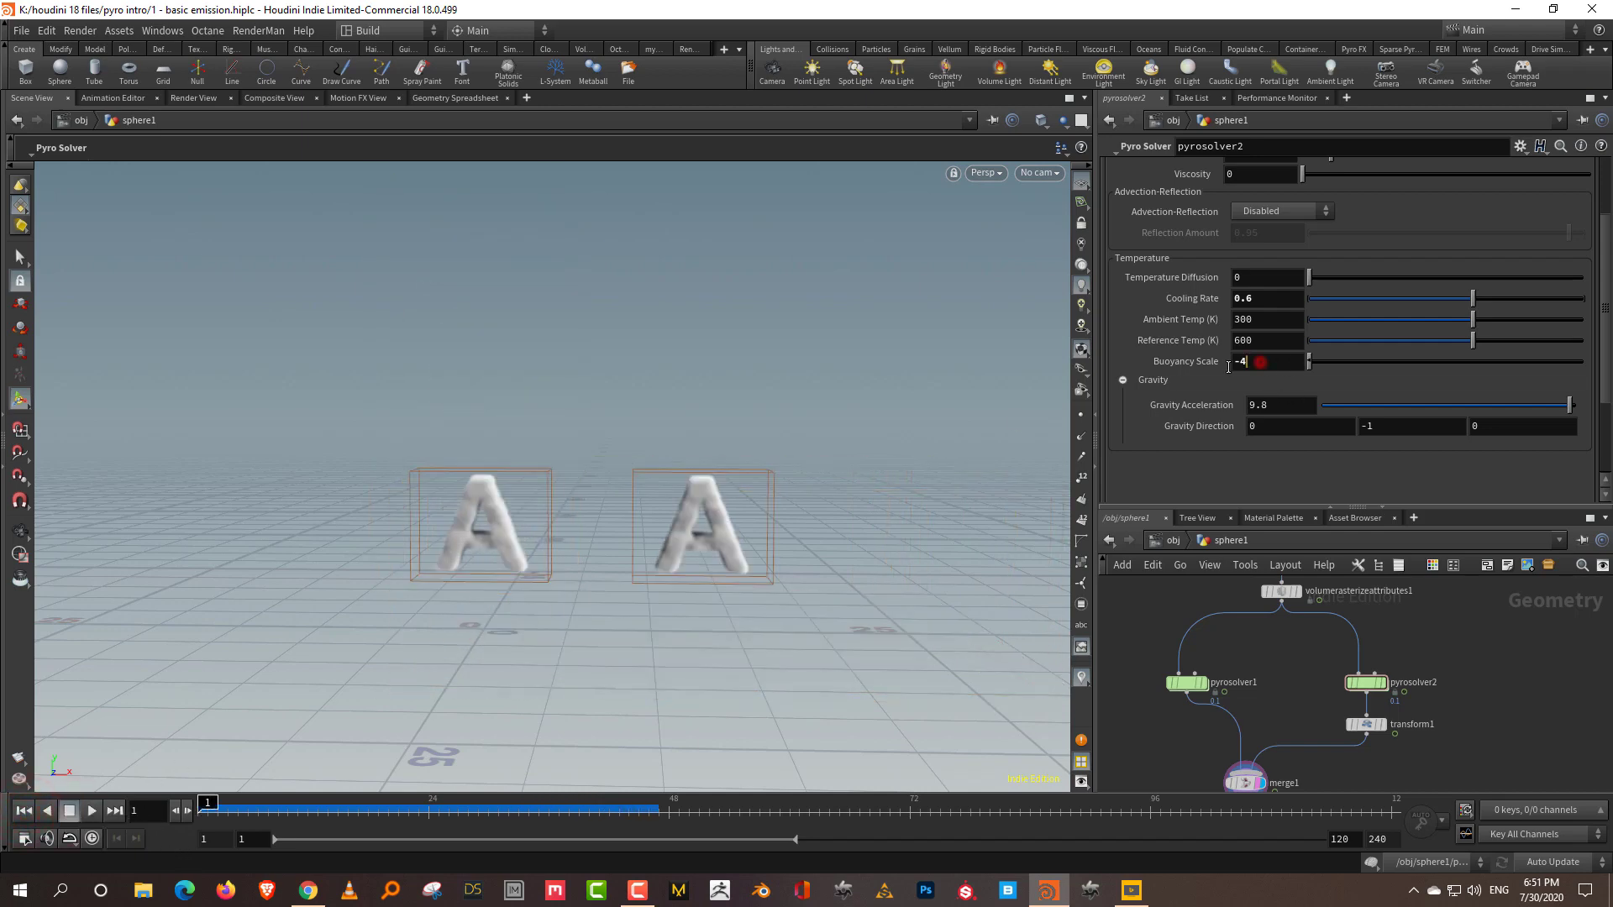
pyautogui.press('BackSpace')
pyautogui.write('3')
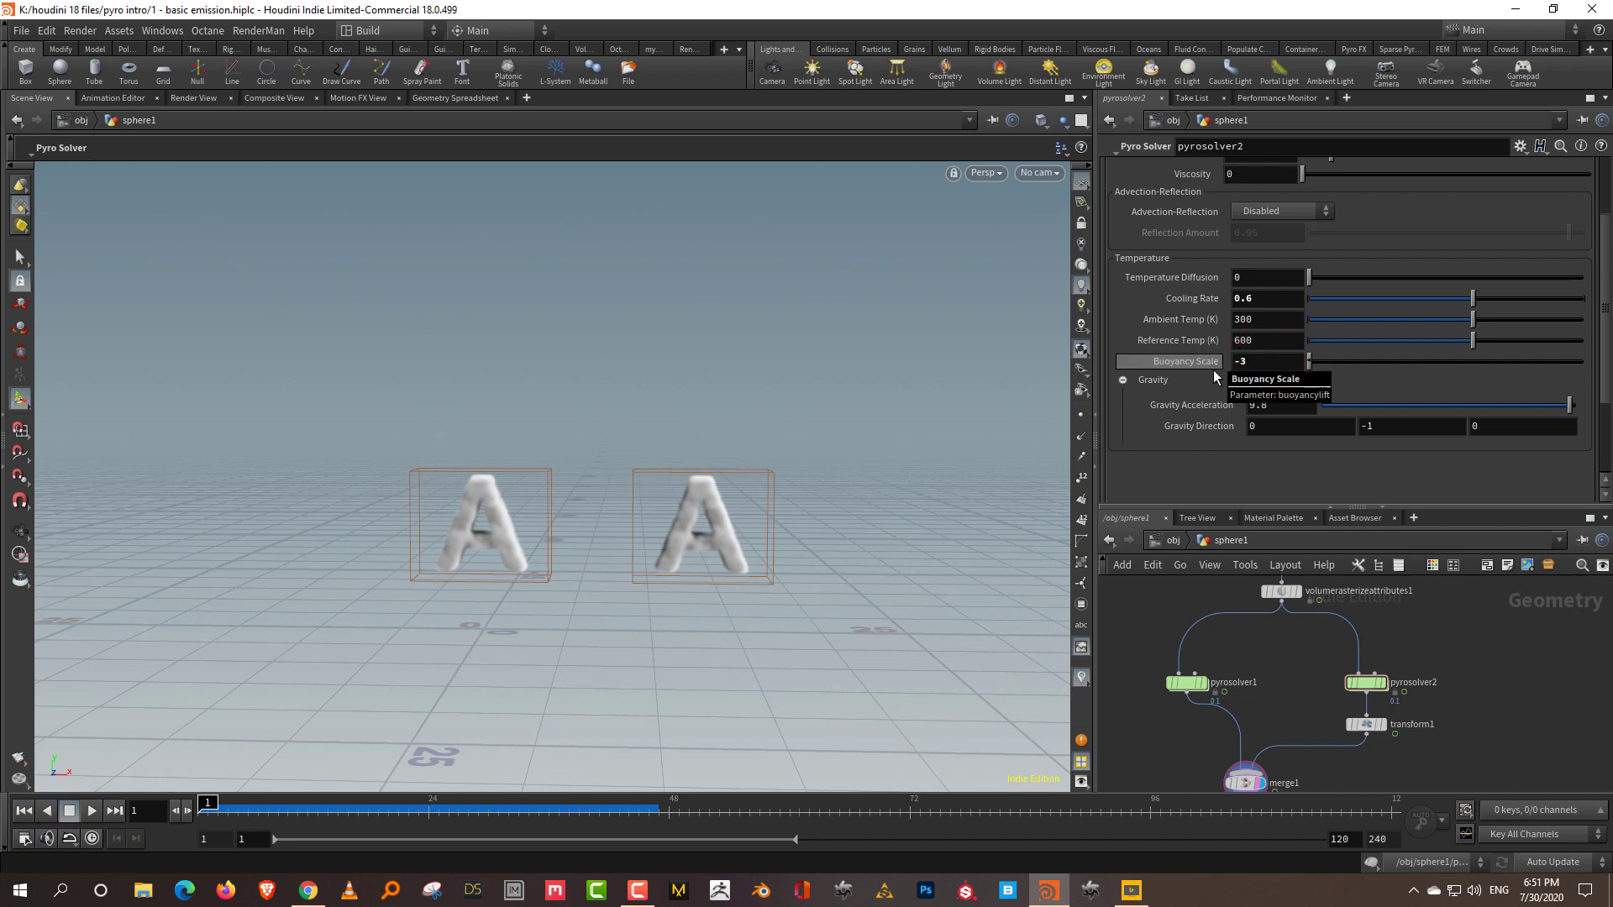
pyautogui.press('Return')
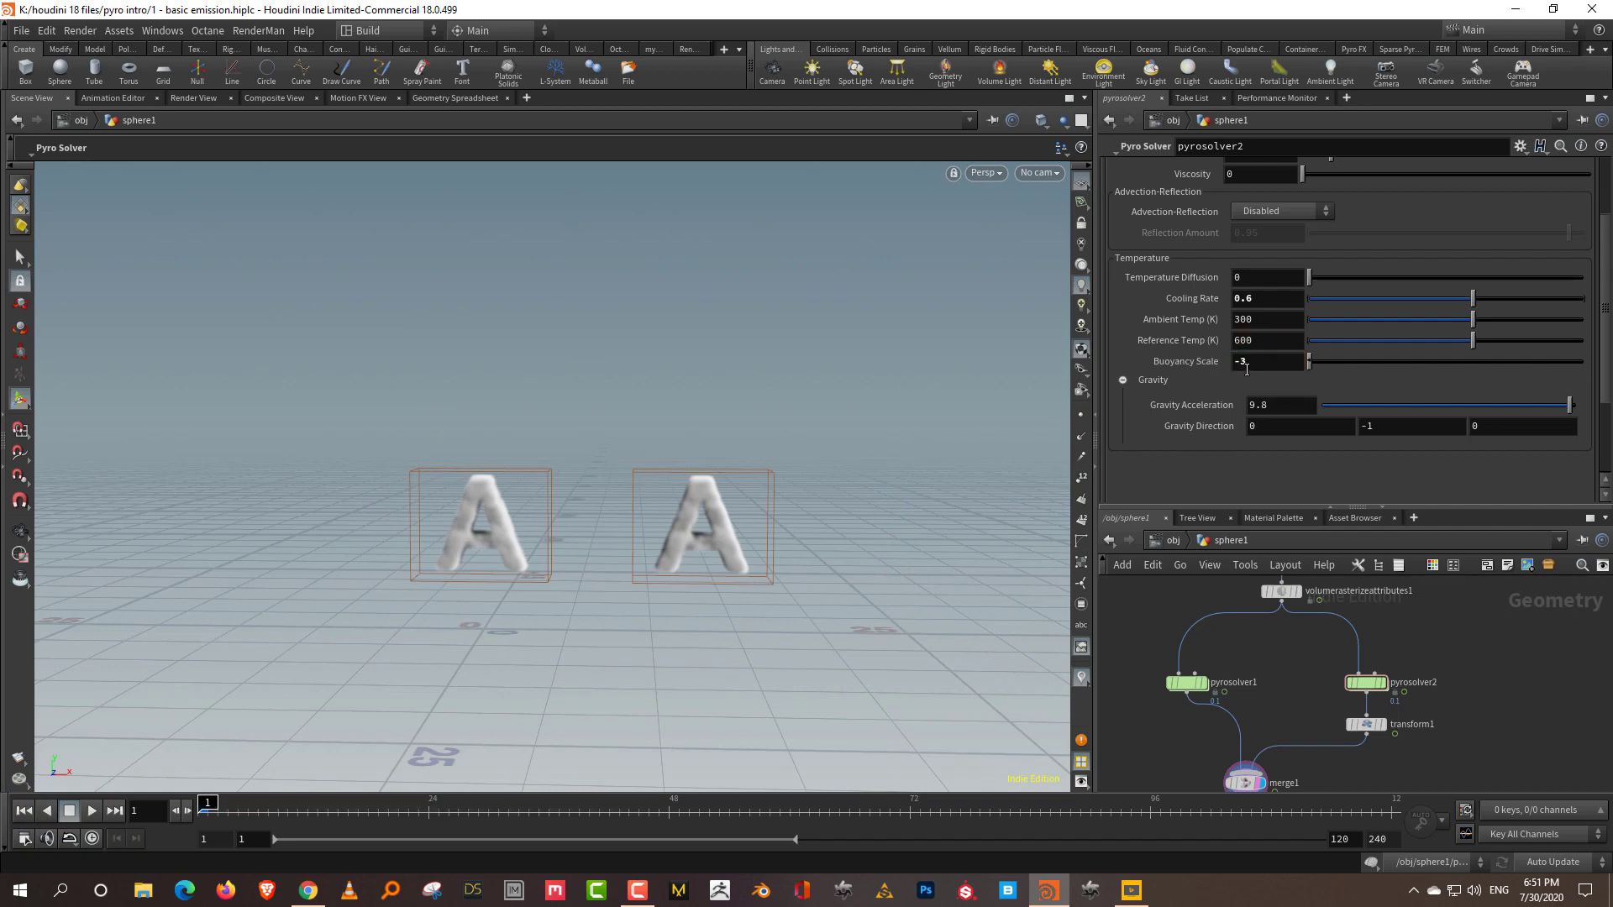
pyautogui.doubleClick(1240, 362)
# Enter -1 as pyrosolver2's first gravity component, play the simulation, and rewind to frame 1
pyautogui.doubleClick(1267, 427)
pyautogui.write('1')
pyautogui.press('Tab')
pyautogui.click(88, 811)
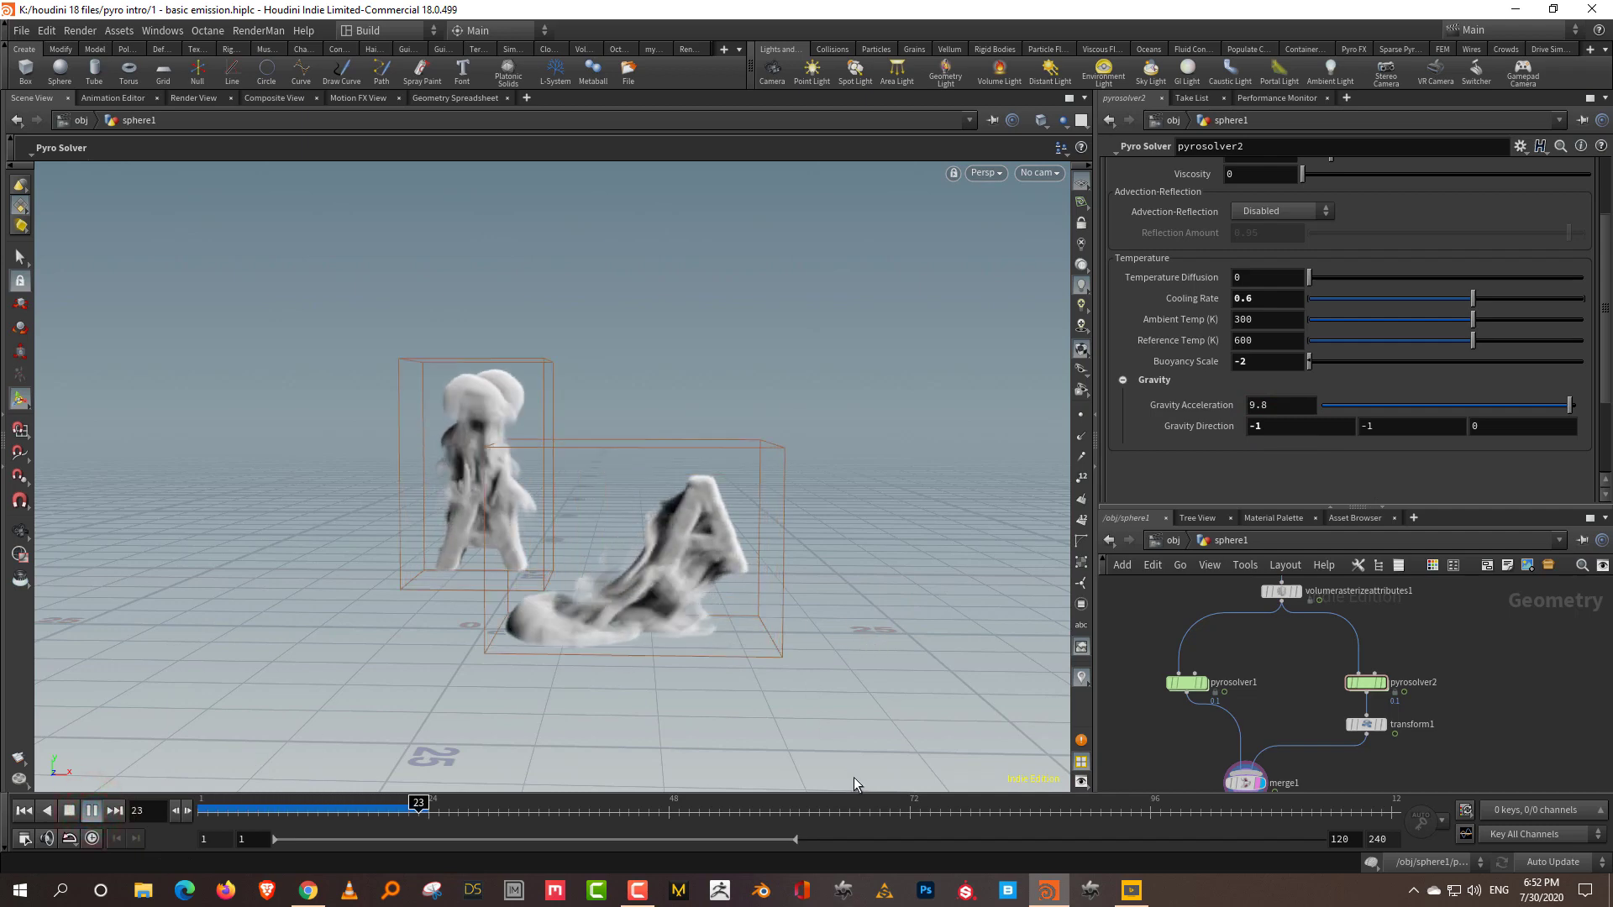
pyautogui.click(23, 811)
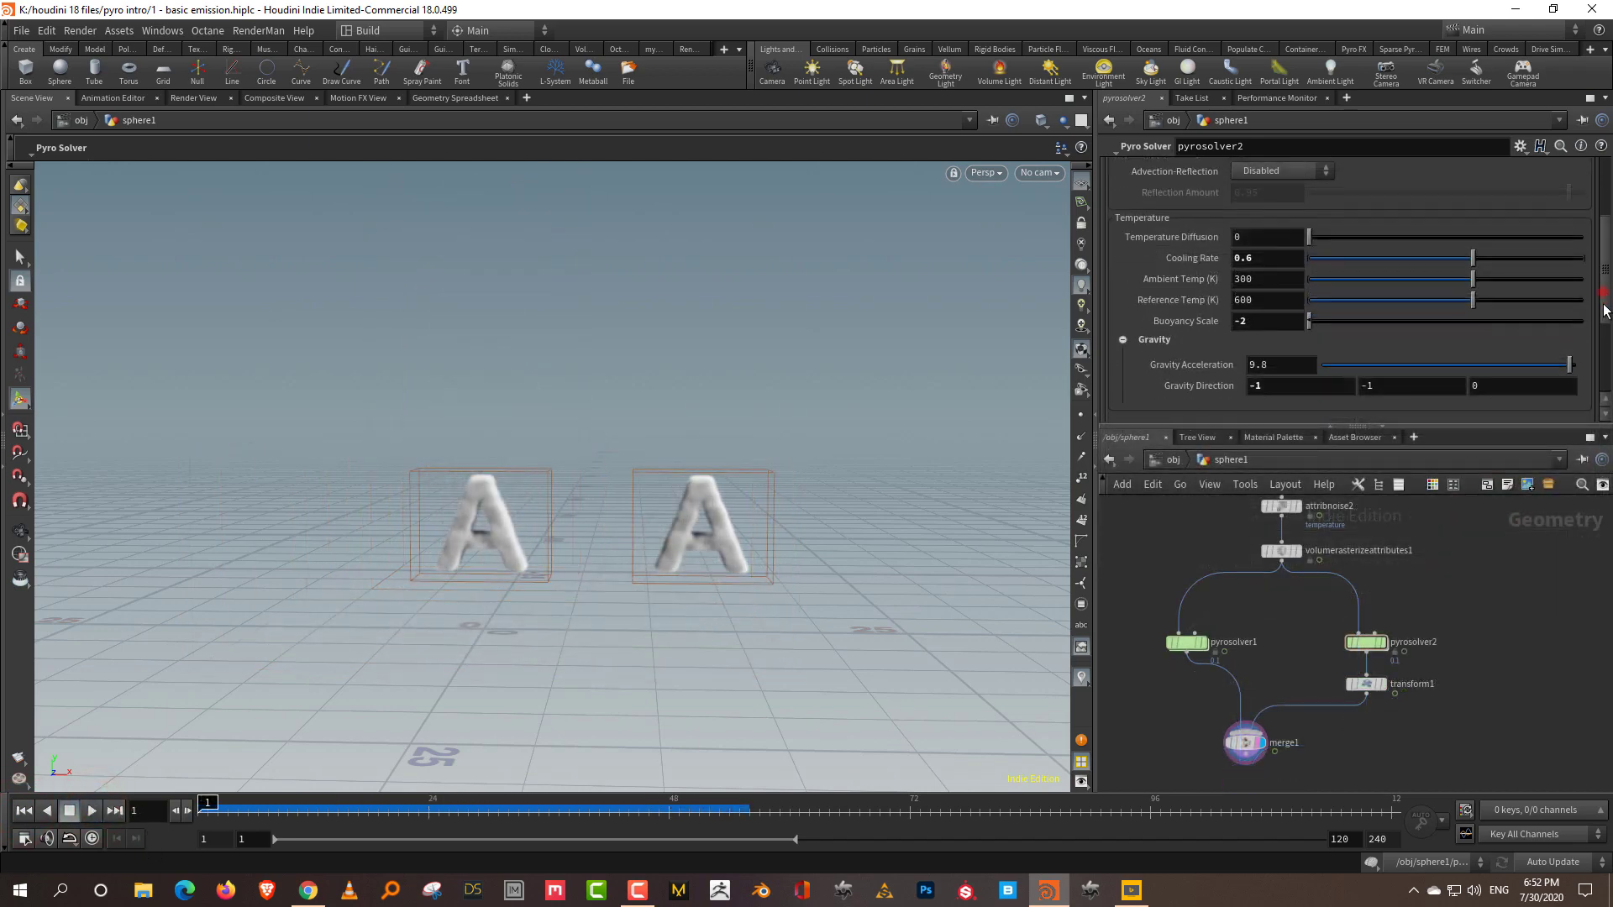
pyautogui.scroll(3, 1590, 252)
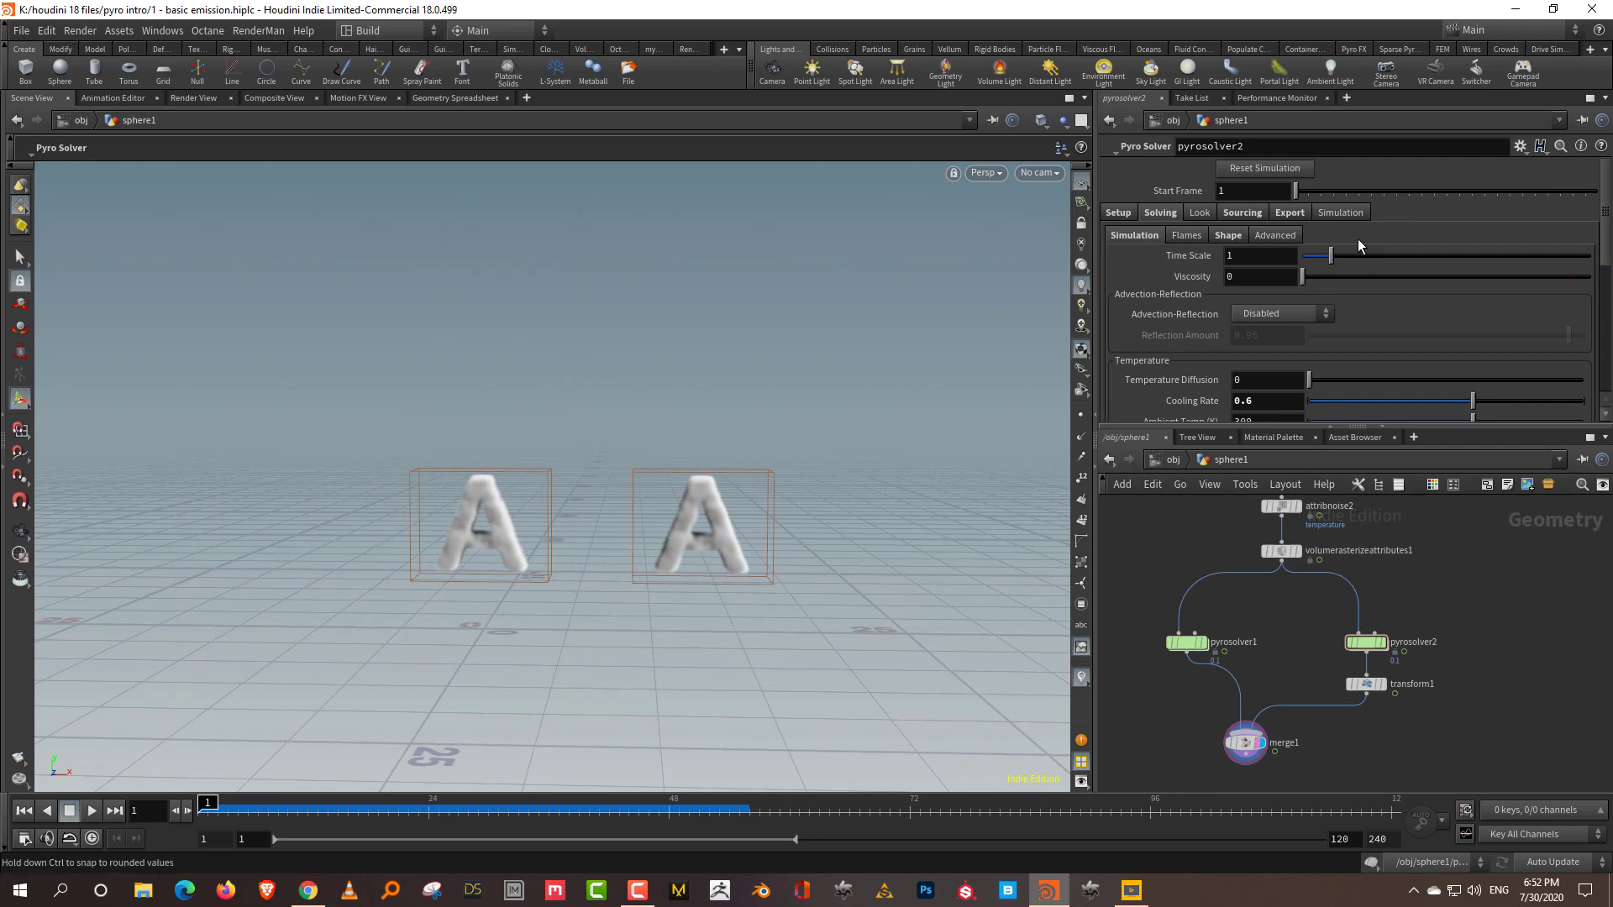
# View pyrosolver2's Flames then Shape settings (dissipation 0.172) and enlarge the parameter pane
pyautogui.click(1187, 238)
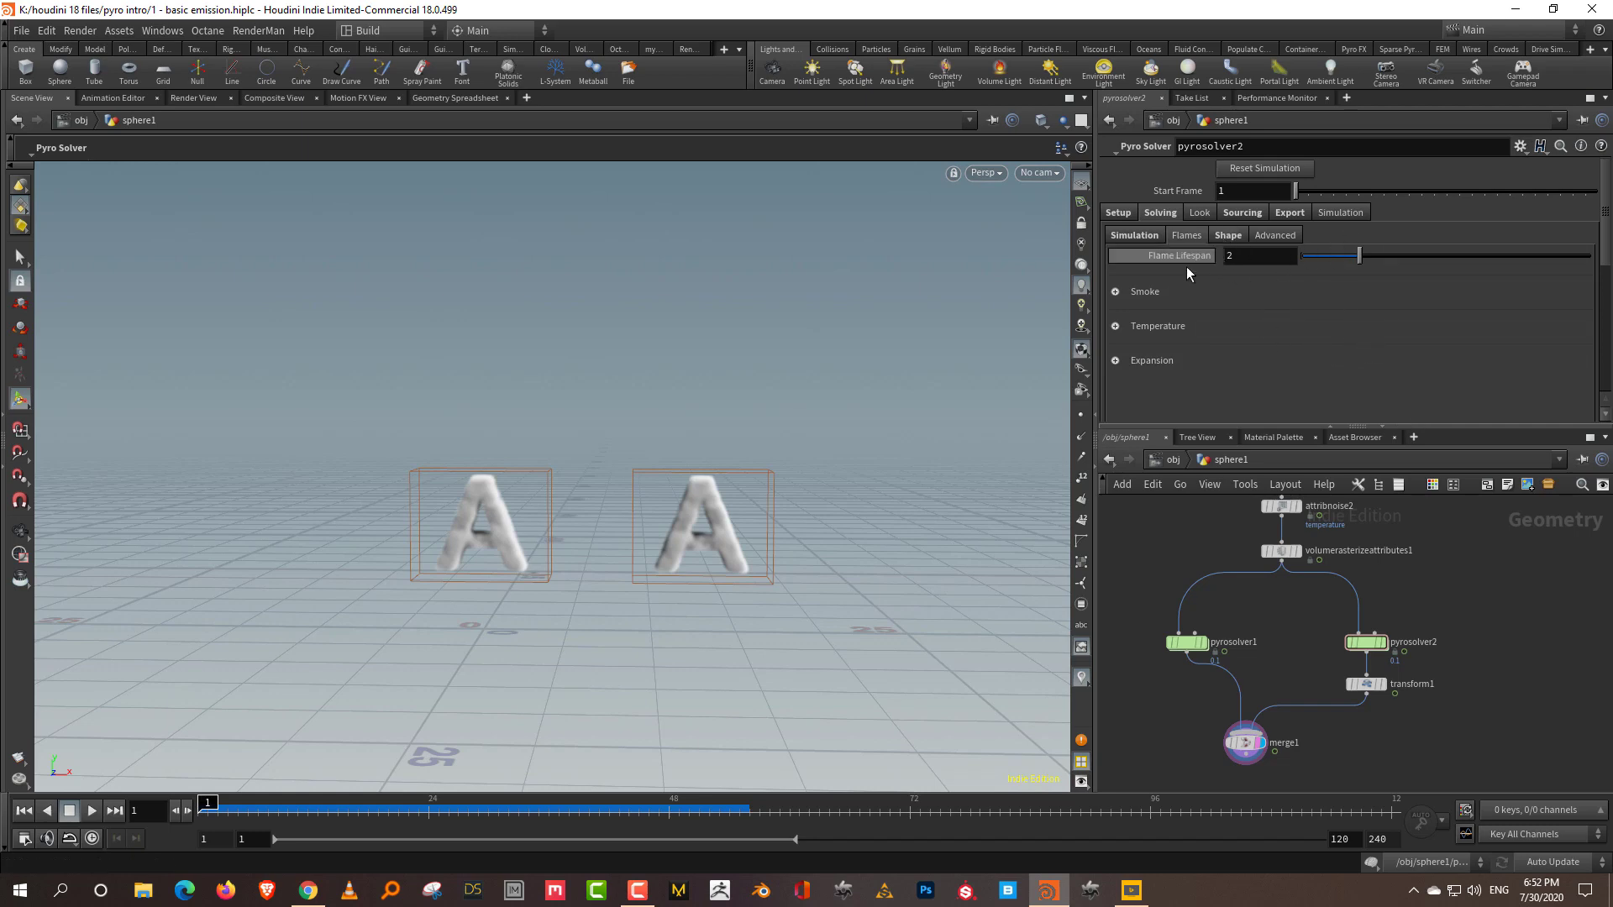
pyautogui.click(1228, 236)
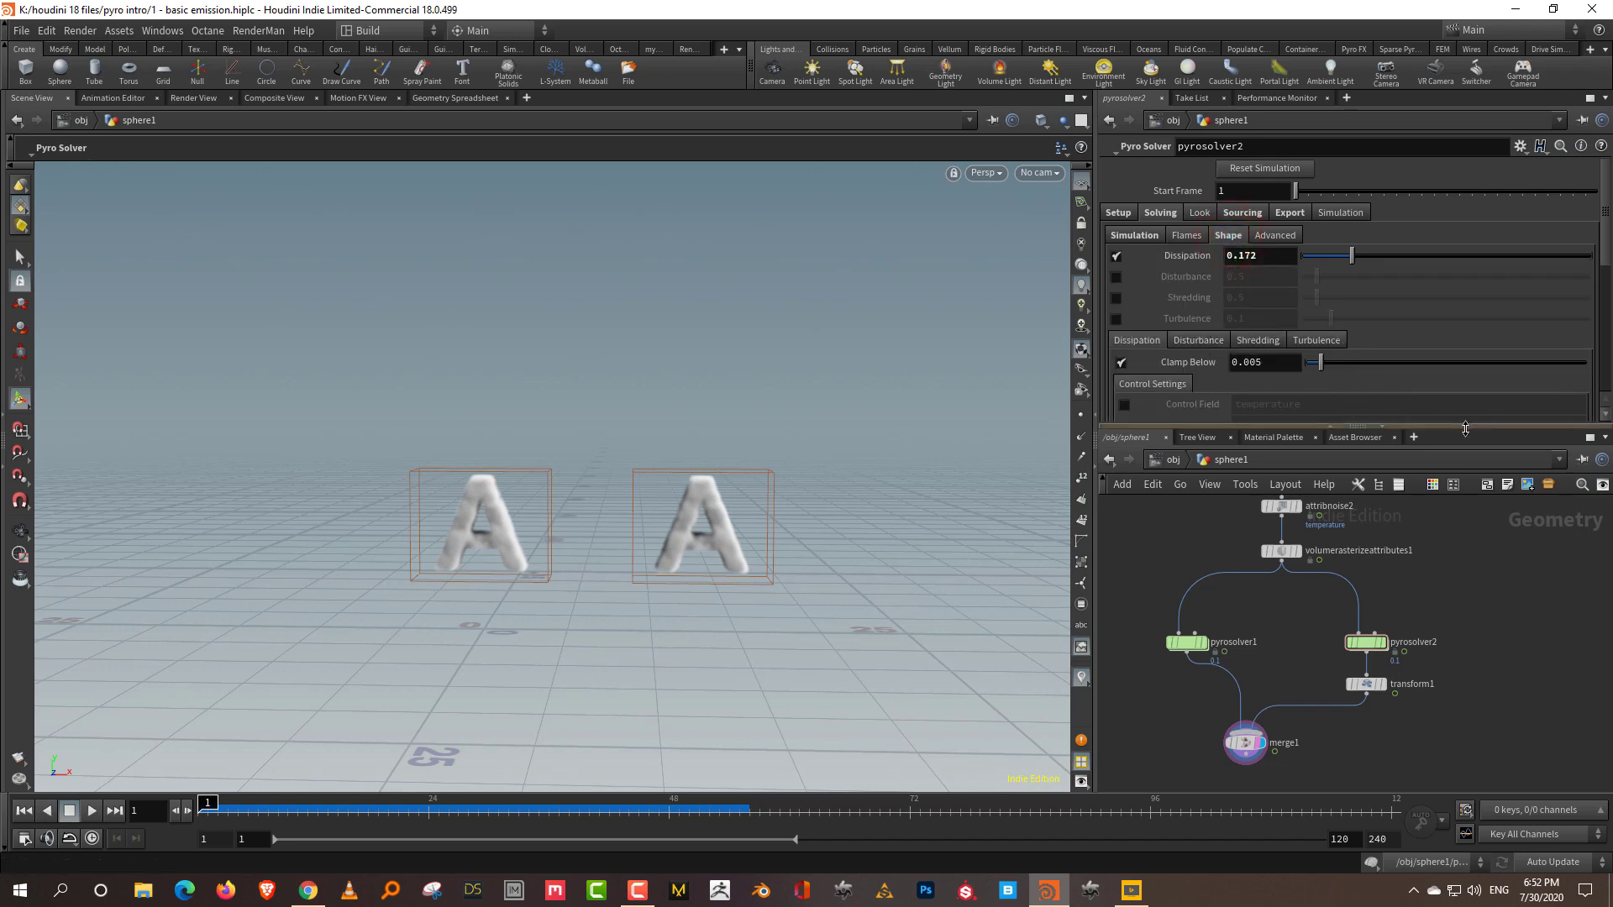
pyautogui.moveTo(1464, 429); pyautogui.dragTo(1459, 444)
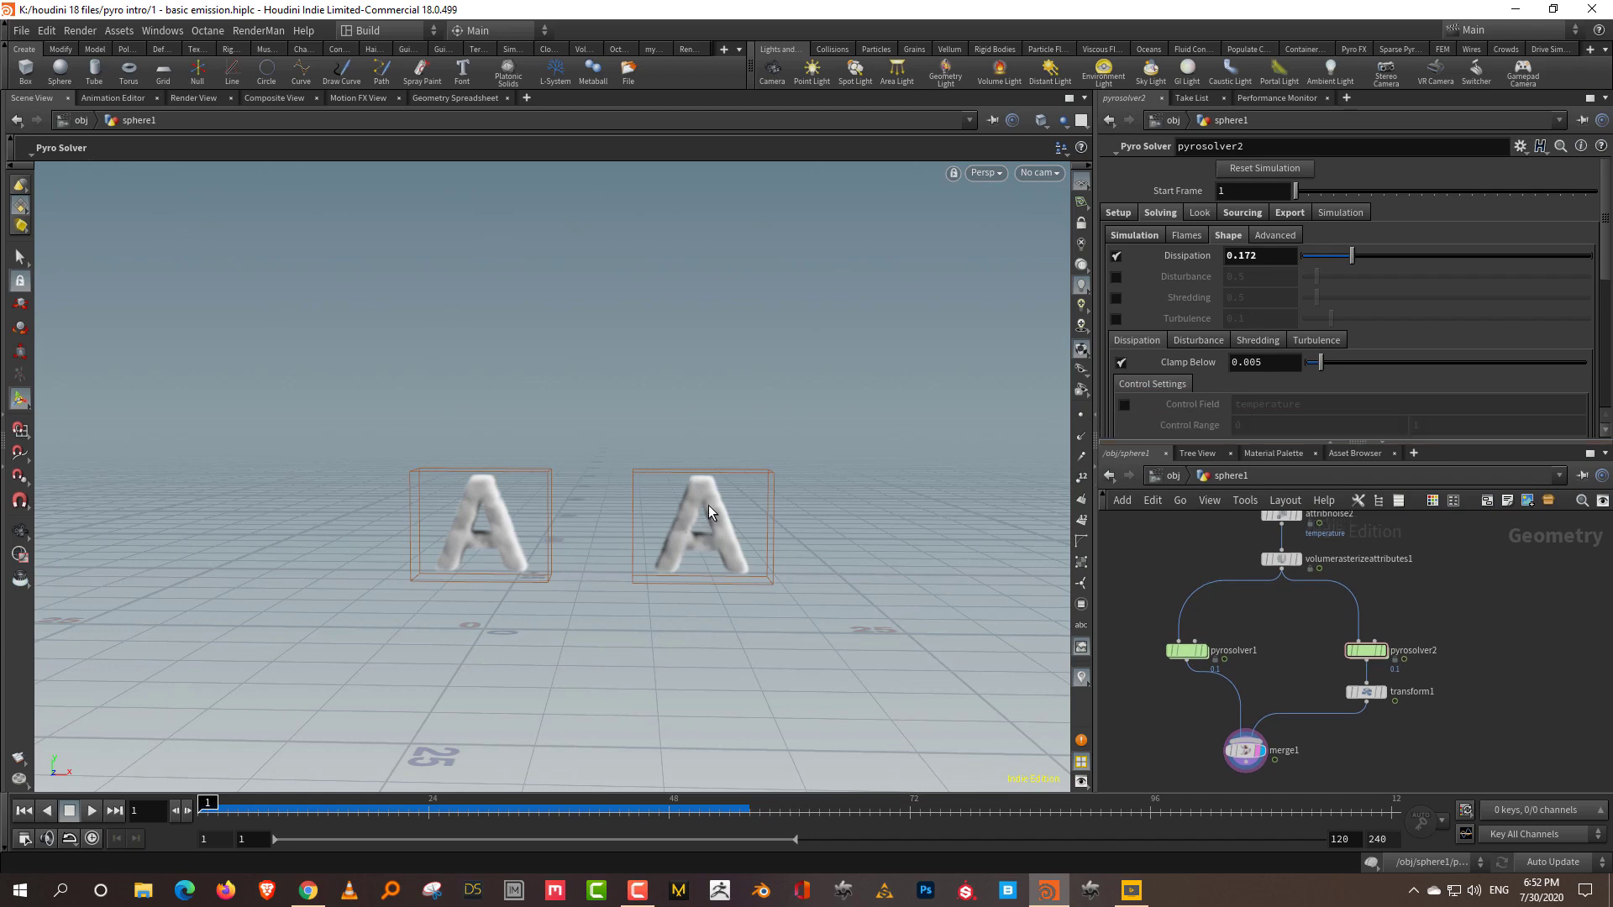